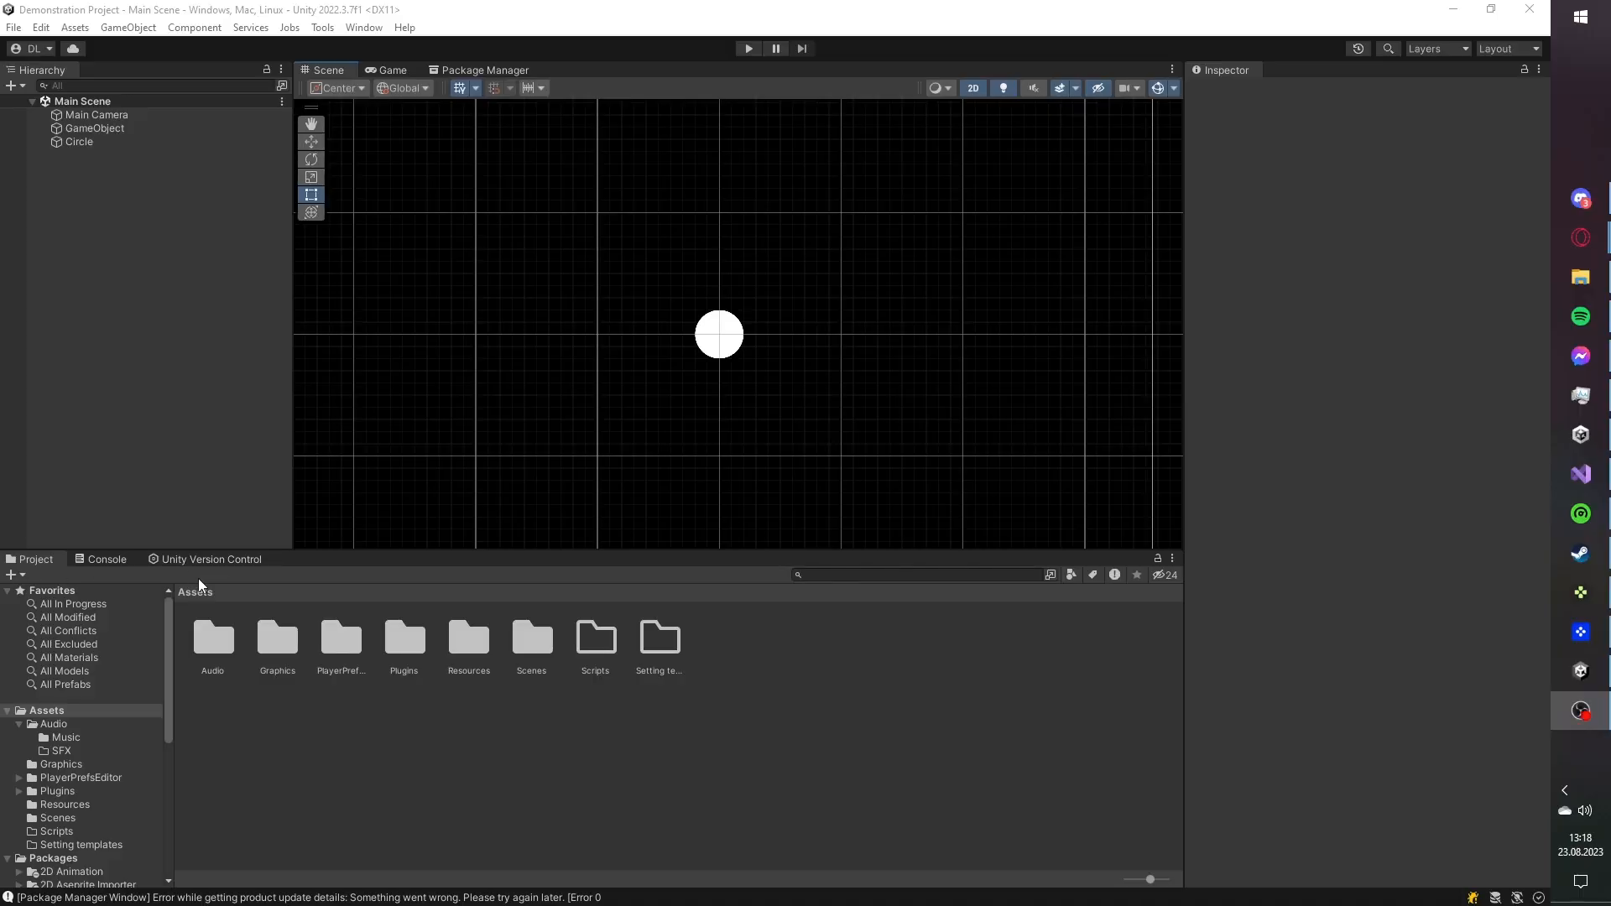
- Rename the Circle object in the scene hierarchy as player
{"action": "left_click", "coordinate": [180, 424]}
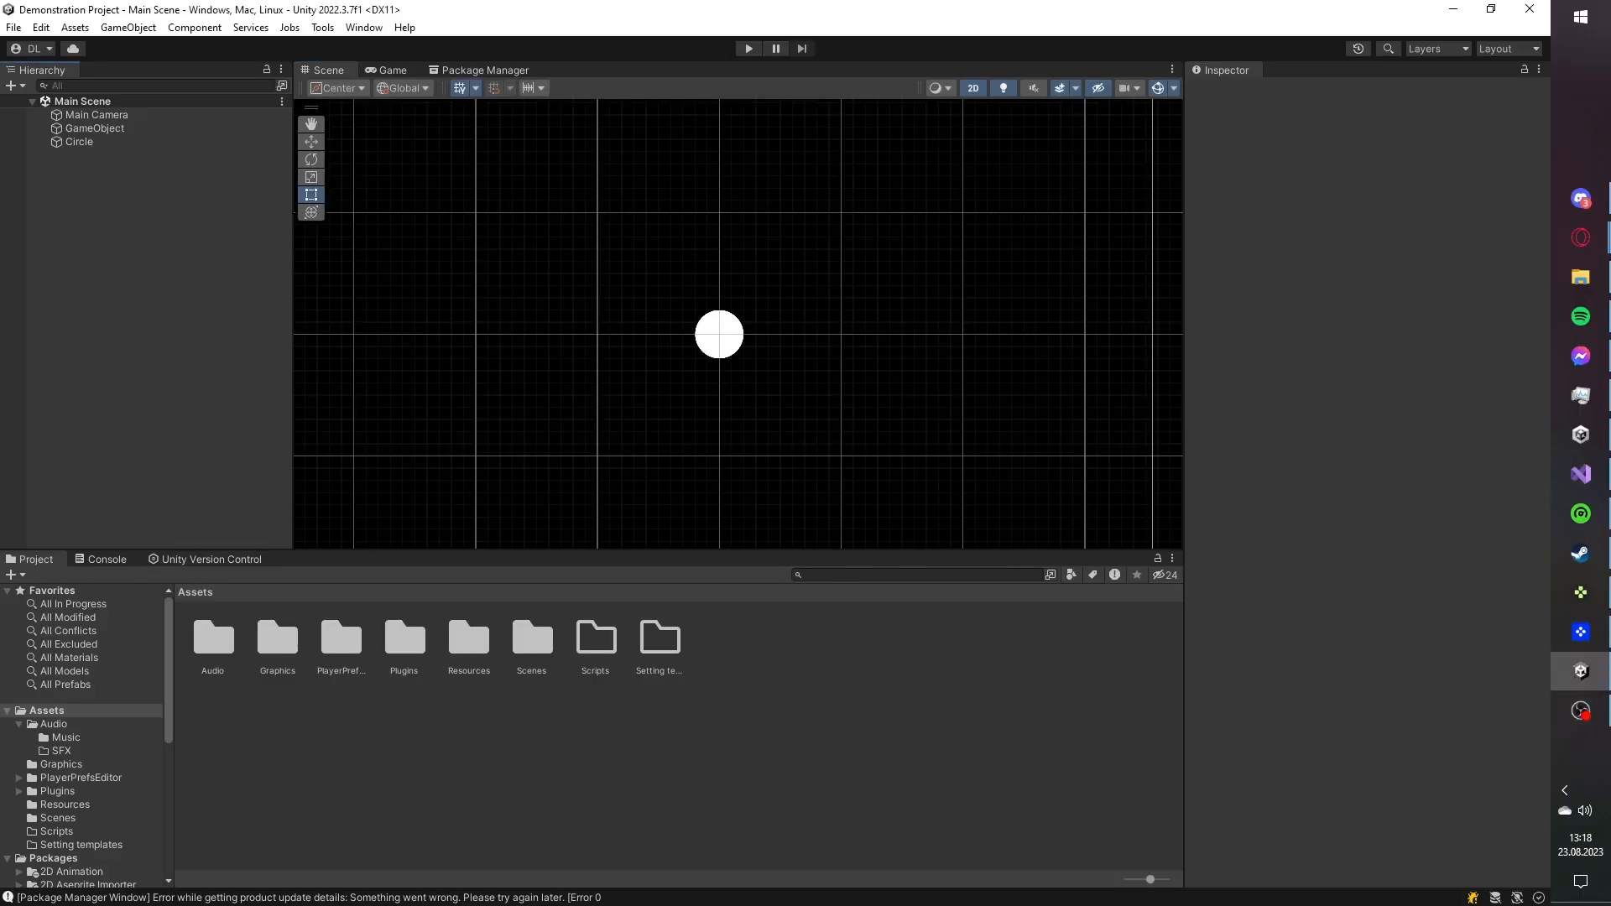
{"action": "left_click", "coordinate": [103, 118]}
{"action": "left_click", "coordinate": [103, 129]}
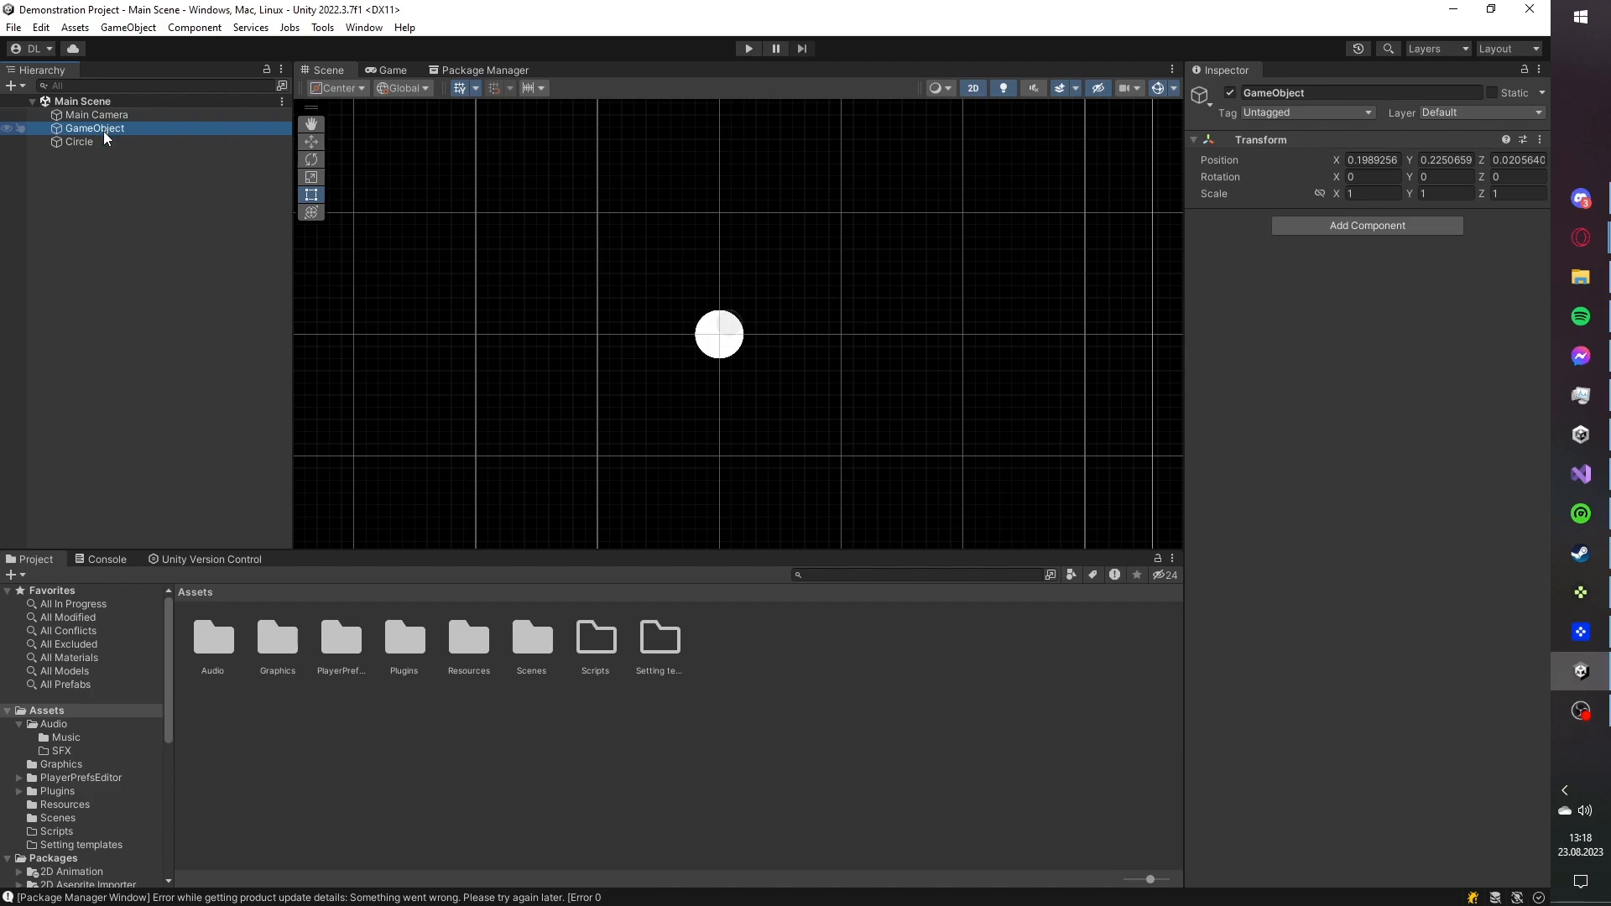
{"action": "left_click", "coordinate": [104, 139]}
{"action": "left_click", "coordinate": [104, 139]}
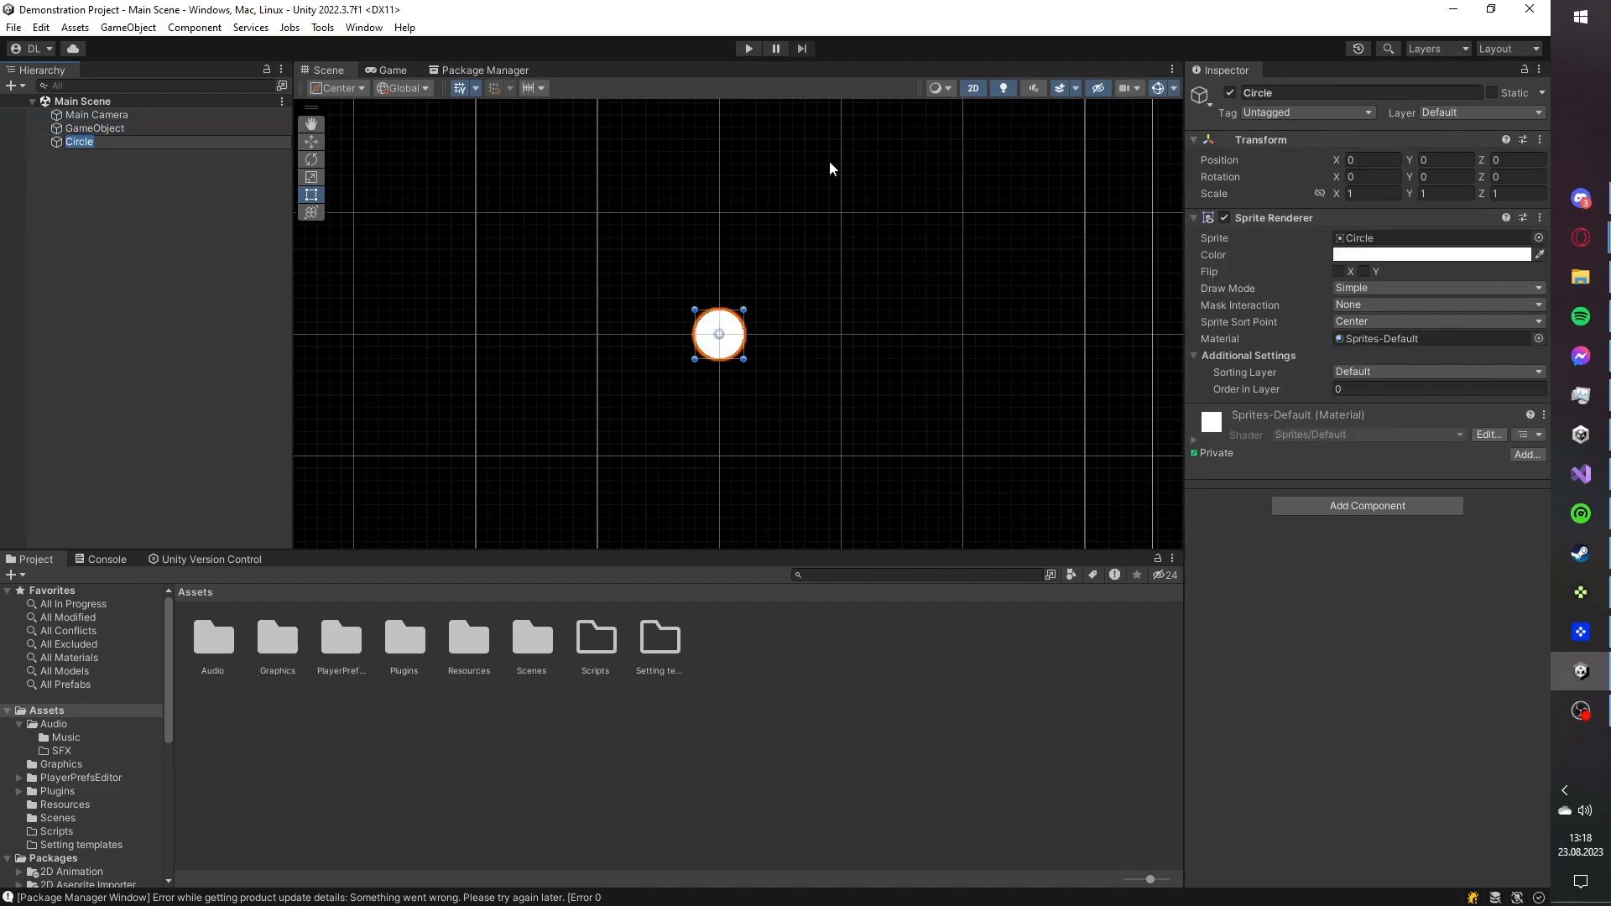
{"action": "key", "text": "Return"}
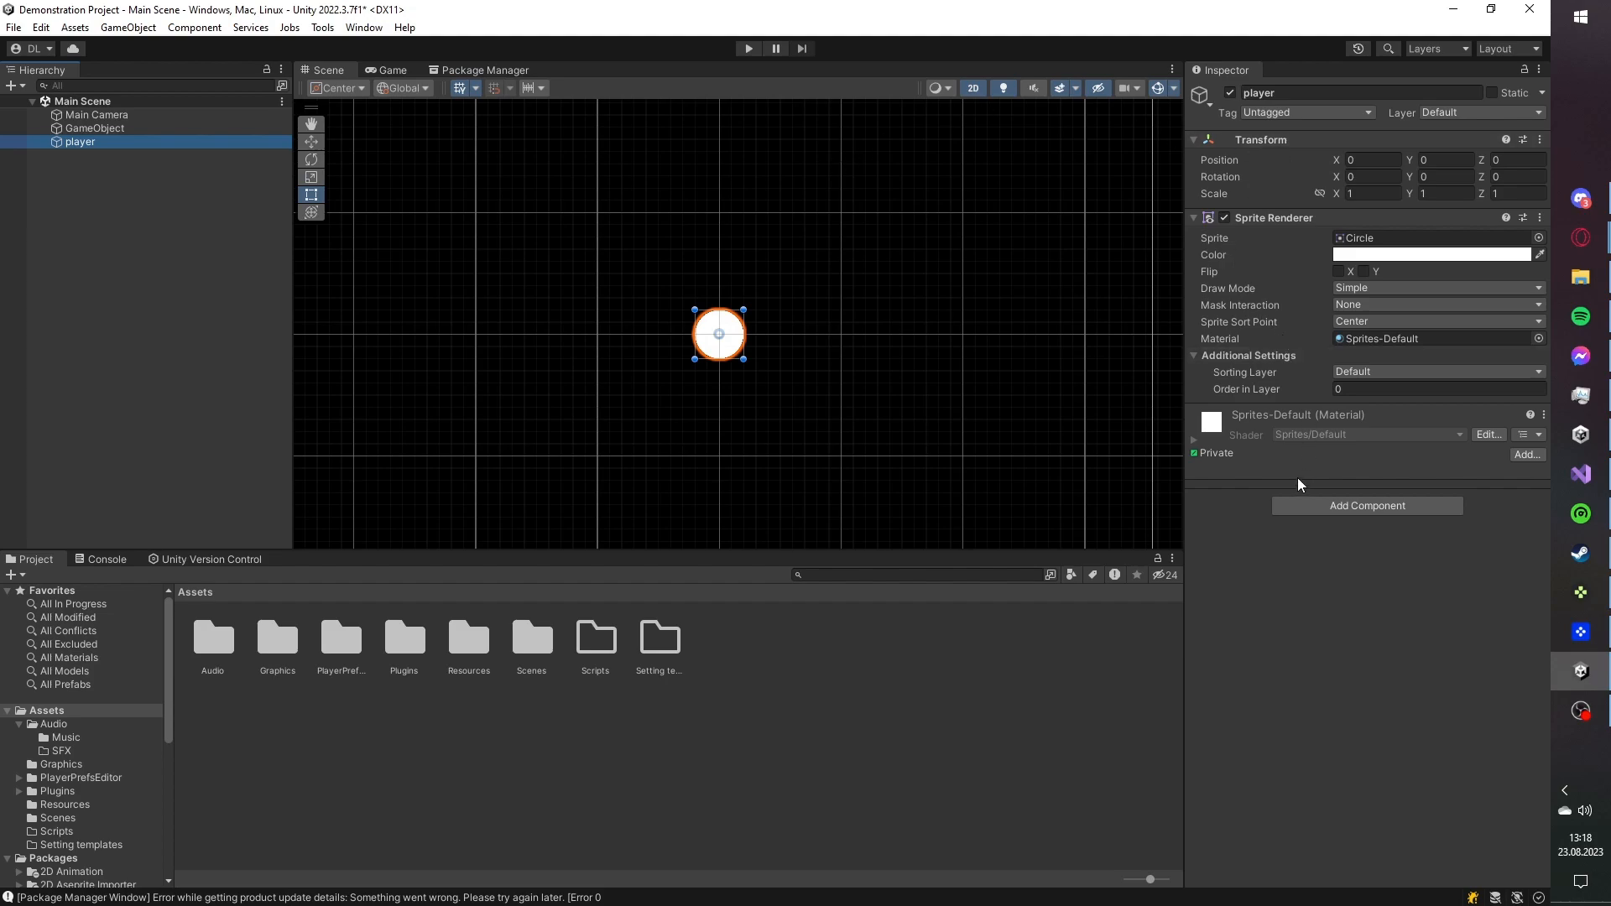
- Add a Rigidbody 2D component to the player object
{"action": "left_click", "coordinate": [1336, 503]}
{"action": "type", "text": "r"}
{"action": "type", "text": "igi"}
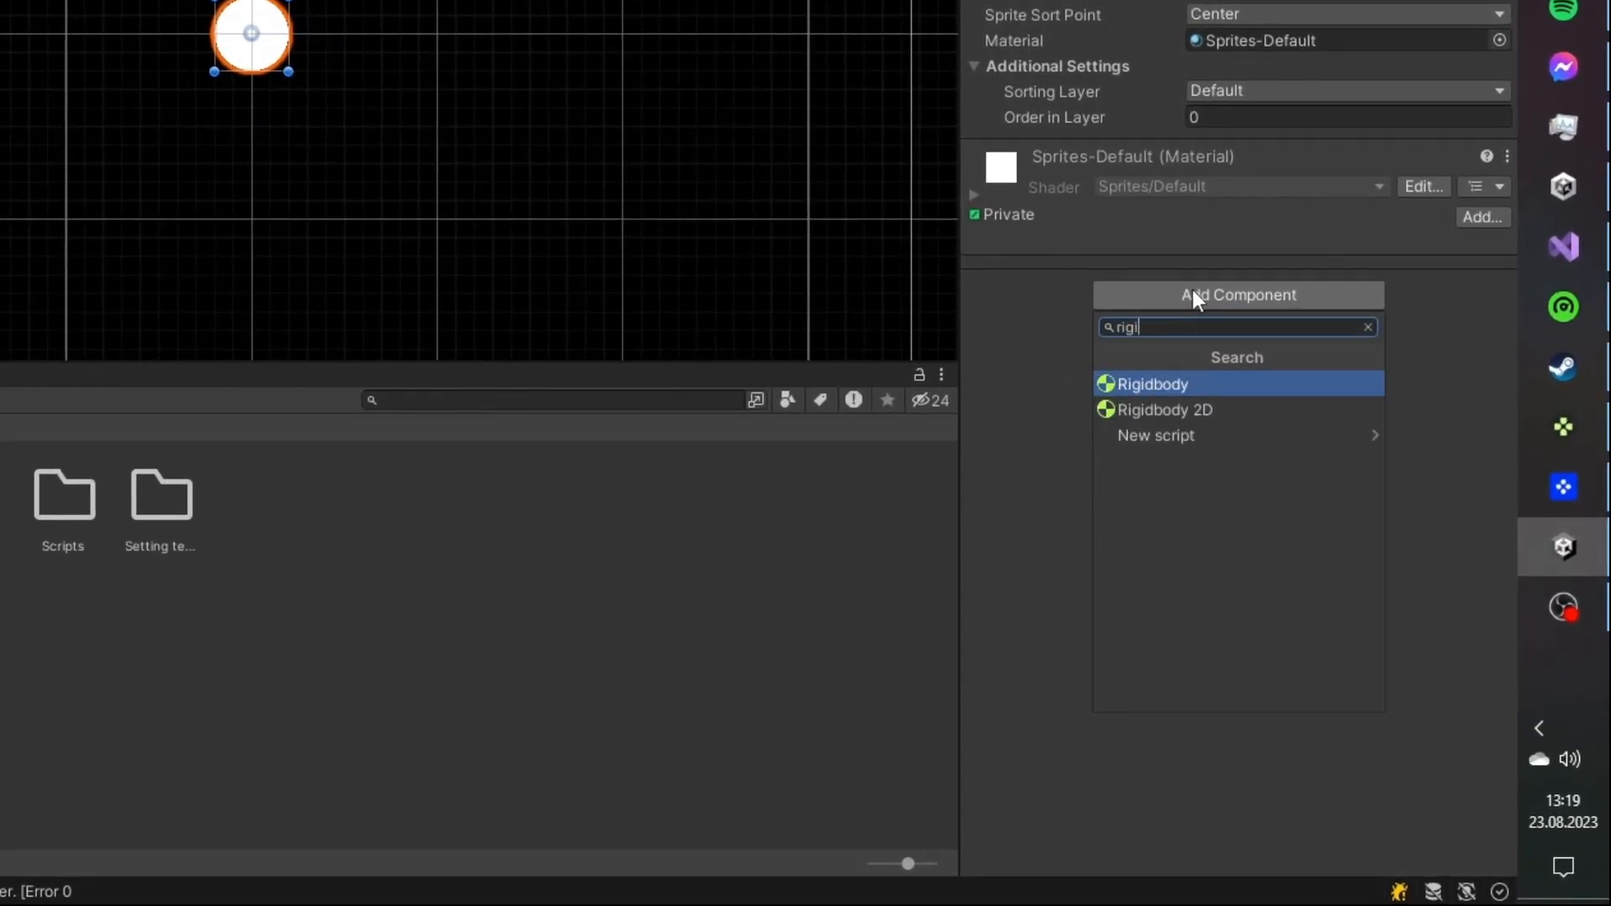
{"action": "key", "text": "Down"}
{"action": "key", "text": "Return"}
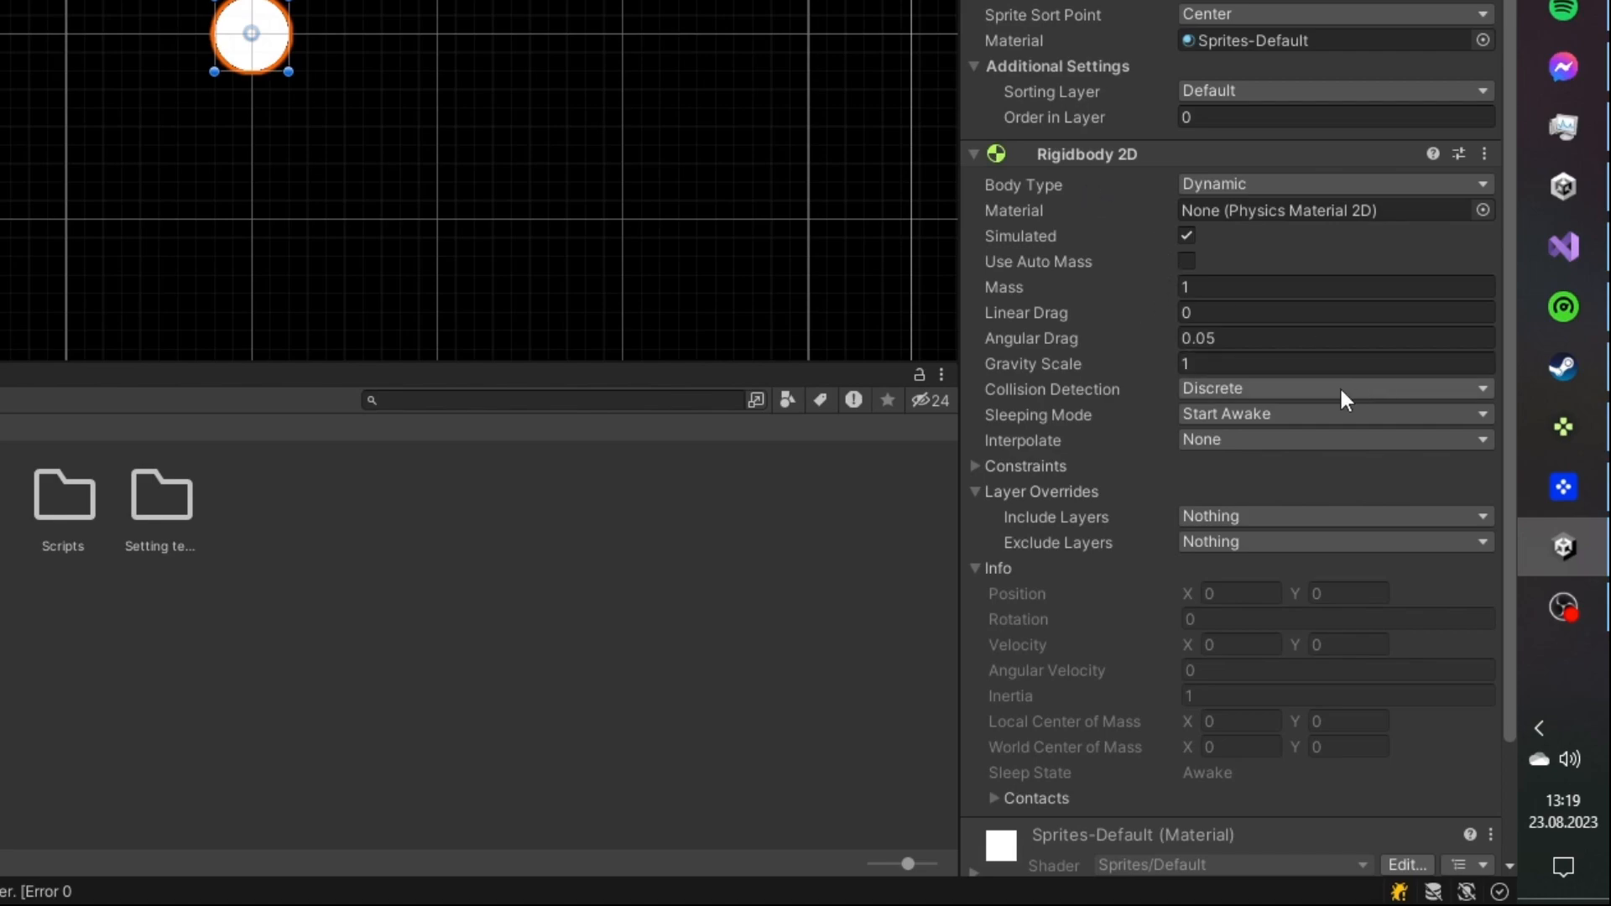
- Set the player's Rigidbody 2D collision detection to Continuous and its sleeping mode to Never Sleep
{"action": "left_click", "coordinate": [1181, 381]}
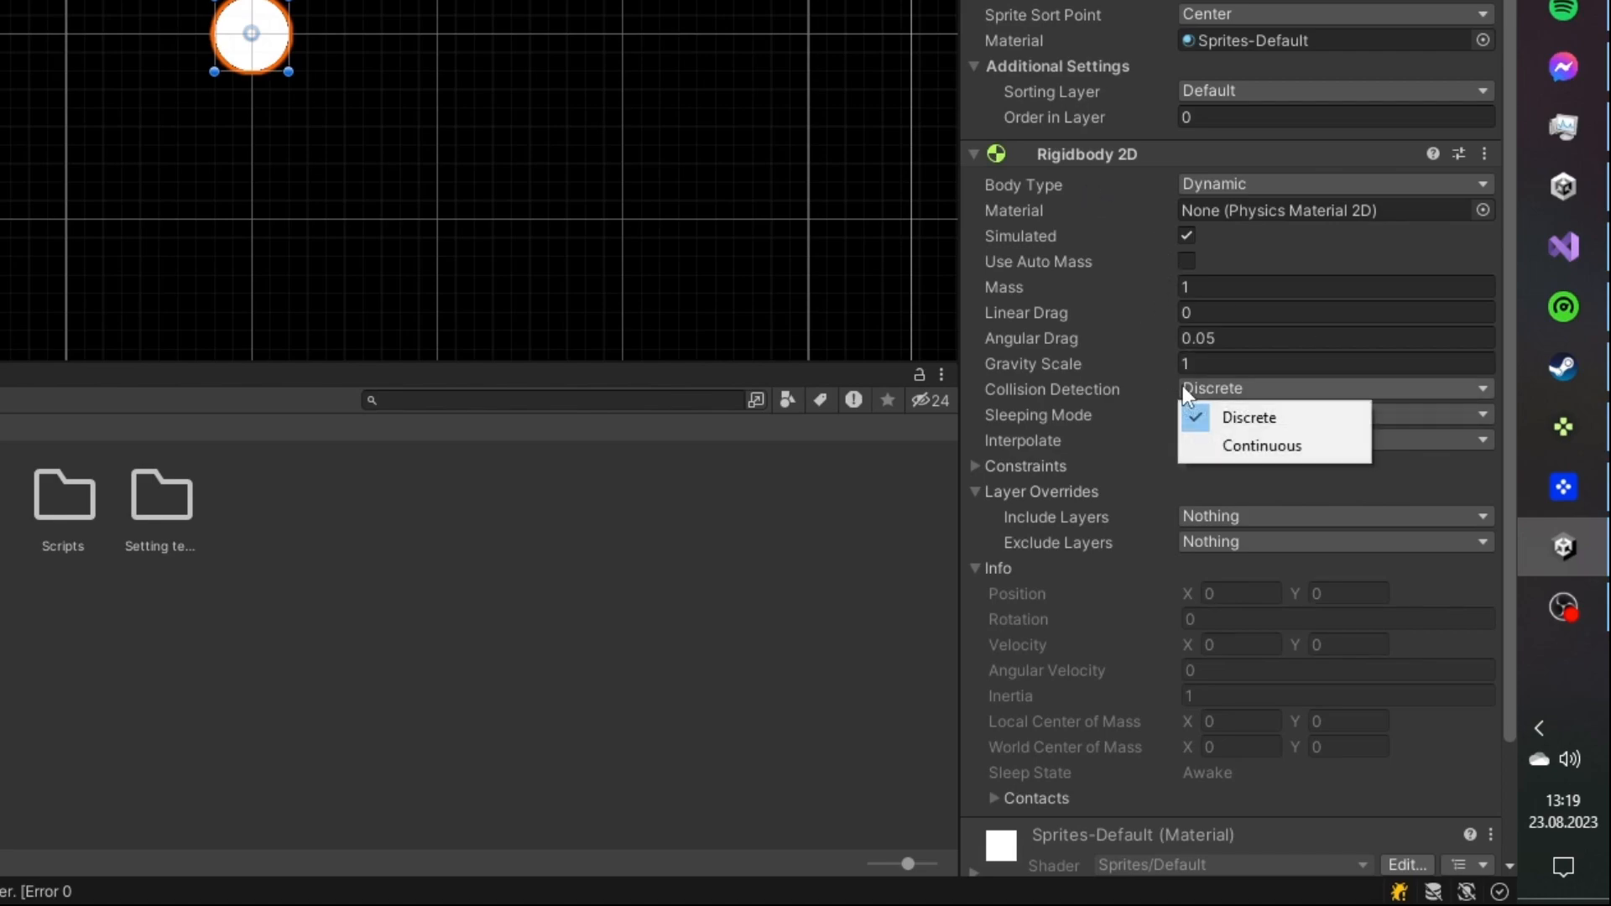
{"action": "left_click", "coordinate": [1269, 446]}
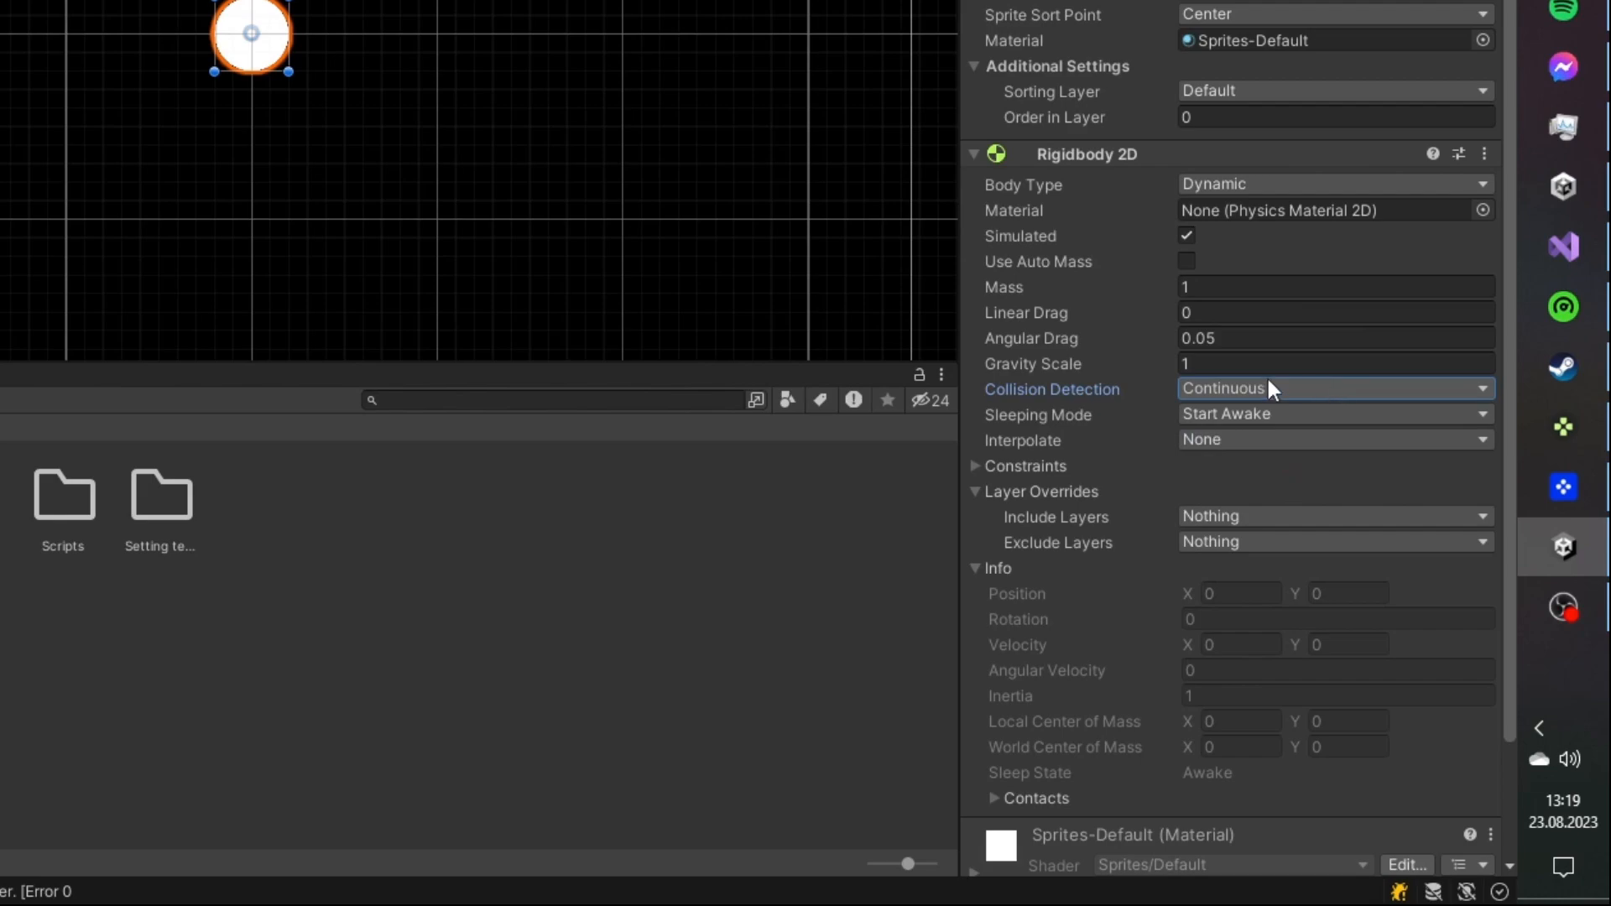
{"action": "left_click", "coordinate": [1245, 422]}
{"action": "left_click", "coordinate": [1213, 441]}
{"action": "left_click", "coordinate": [1216, 443]}
{"action": "left_click", "coordinate": [1430, 464]}
{"action": "left_click", "coordinate": [1183, 466]}
{"action": "left_click", "coordinate": [1059, 464]}
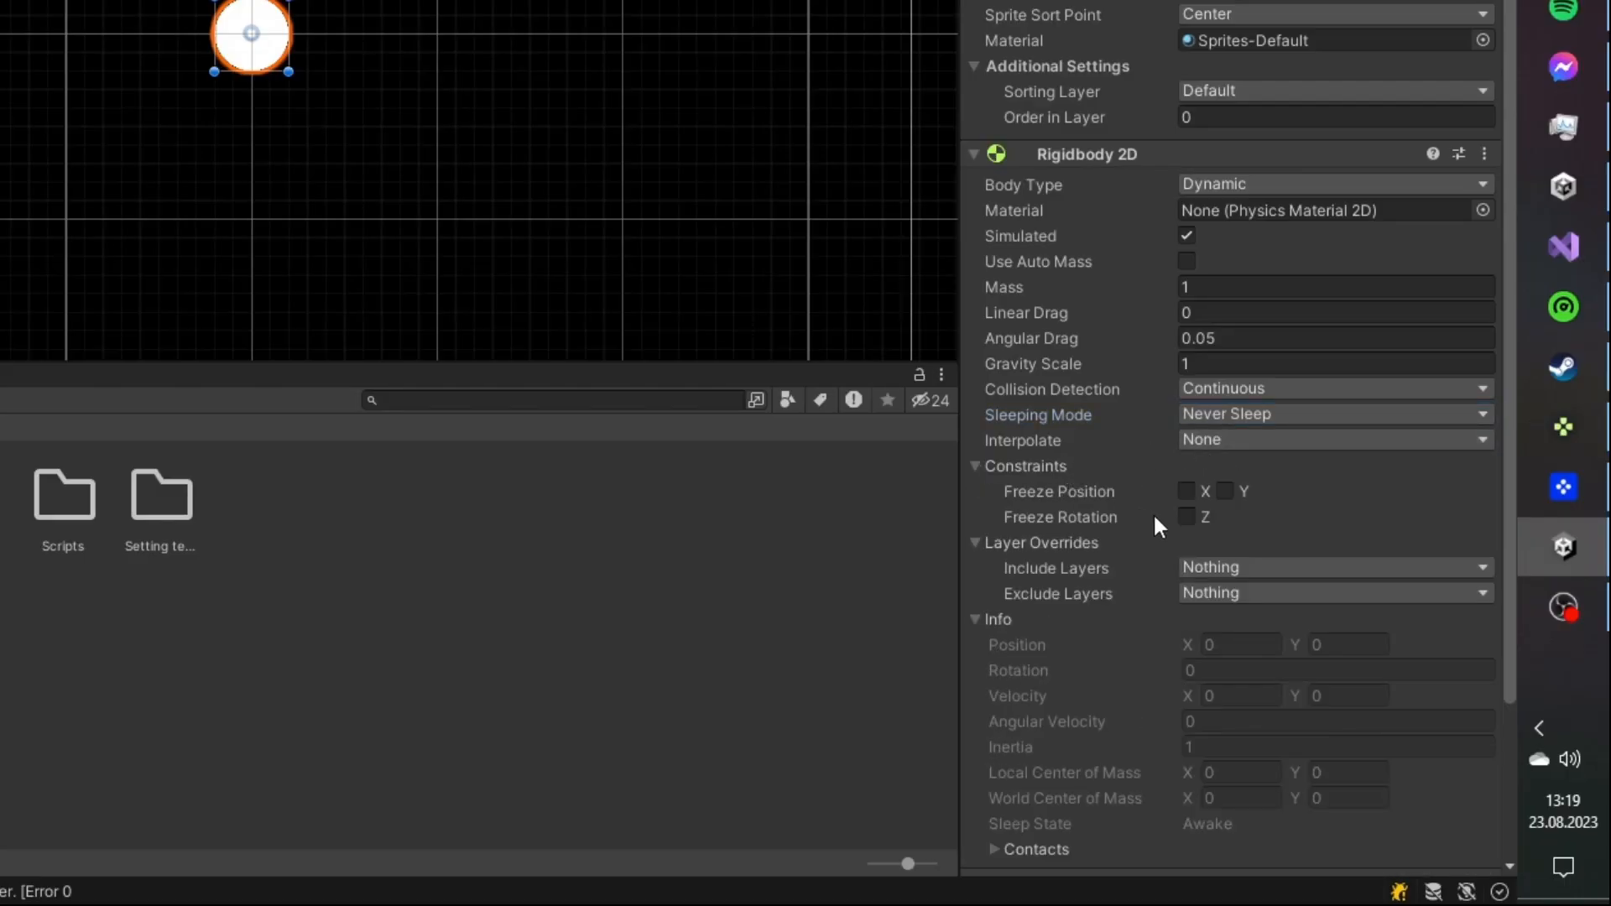
{"action": "left_click", "coordinate": [1038, 468]}
- Add a Circle Collider 2D component to the player object
{"action": "scroll", "coordinate": [1305, 289], "scroll_direction": "down", "scroll_amount": 3}
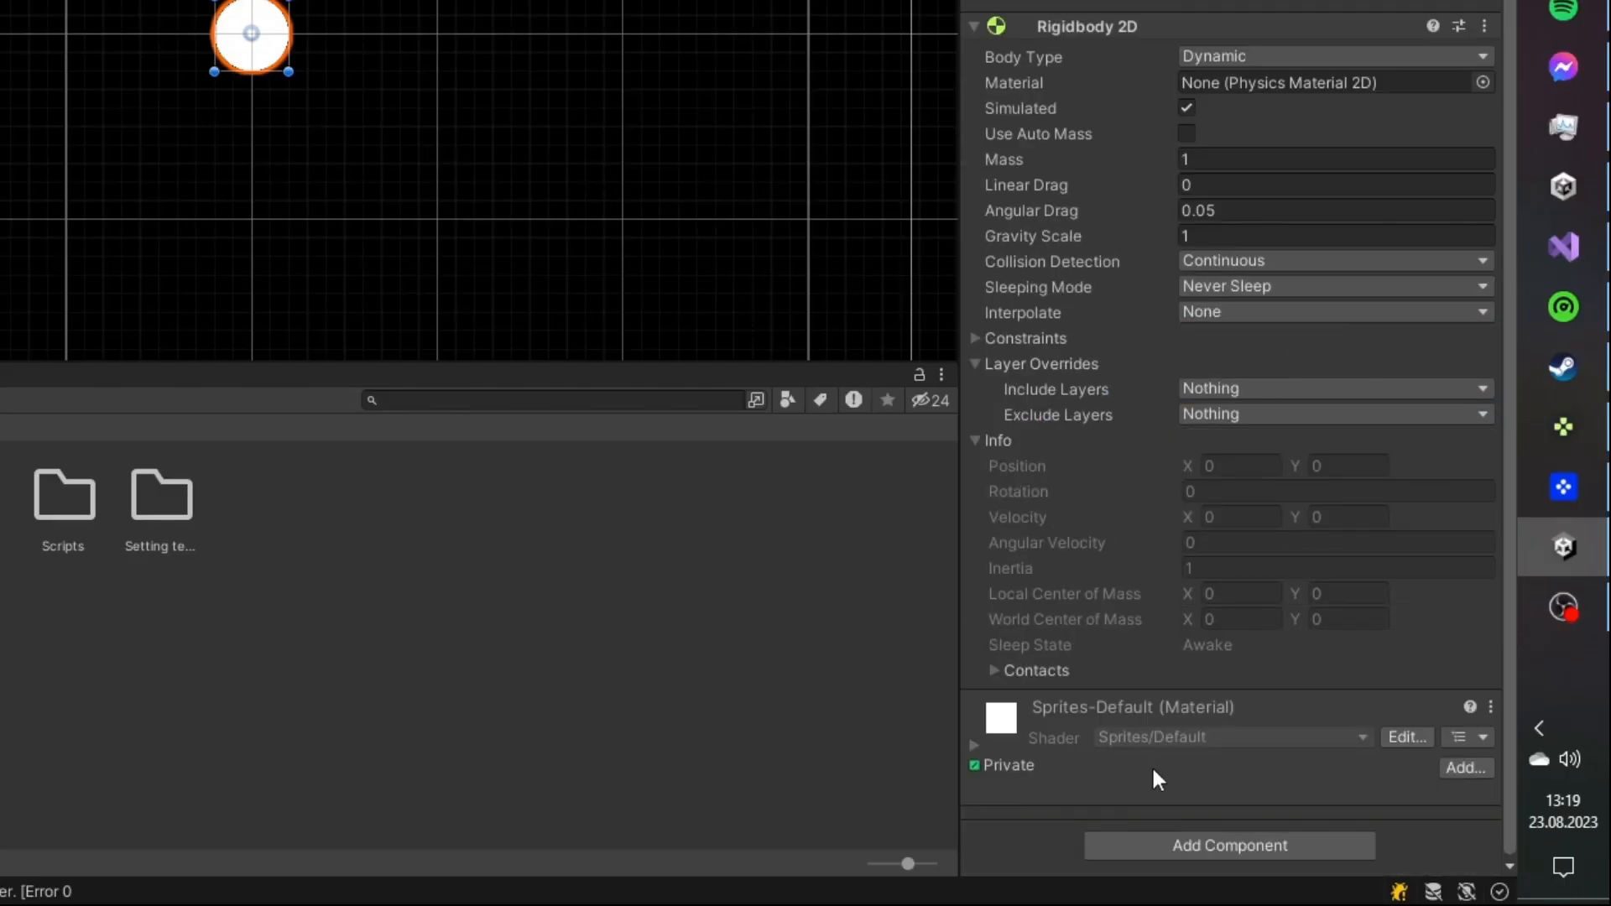
{"action": "left_click", "coordinate": [1204, 848]}
{"action": "type", "text": "collid"}
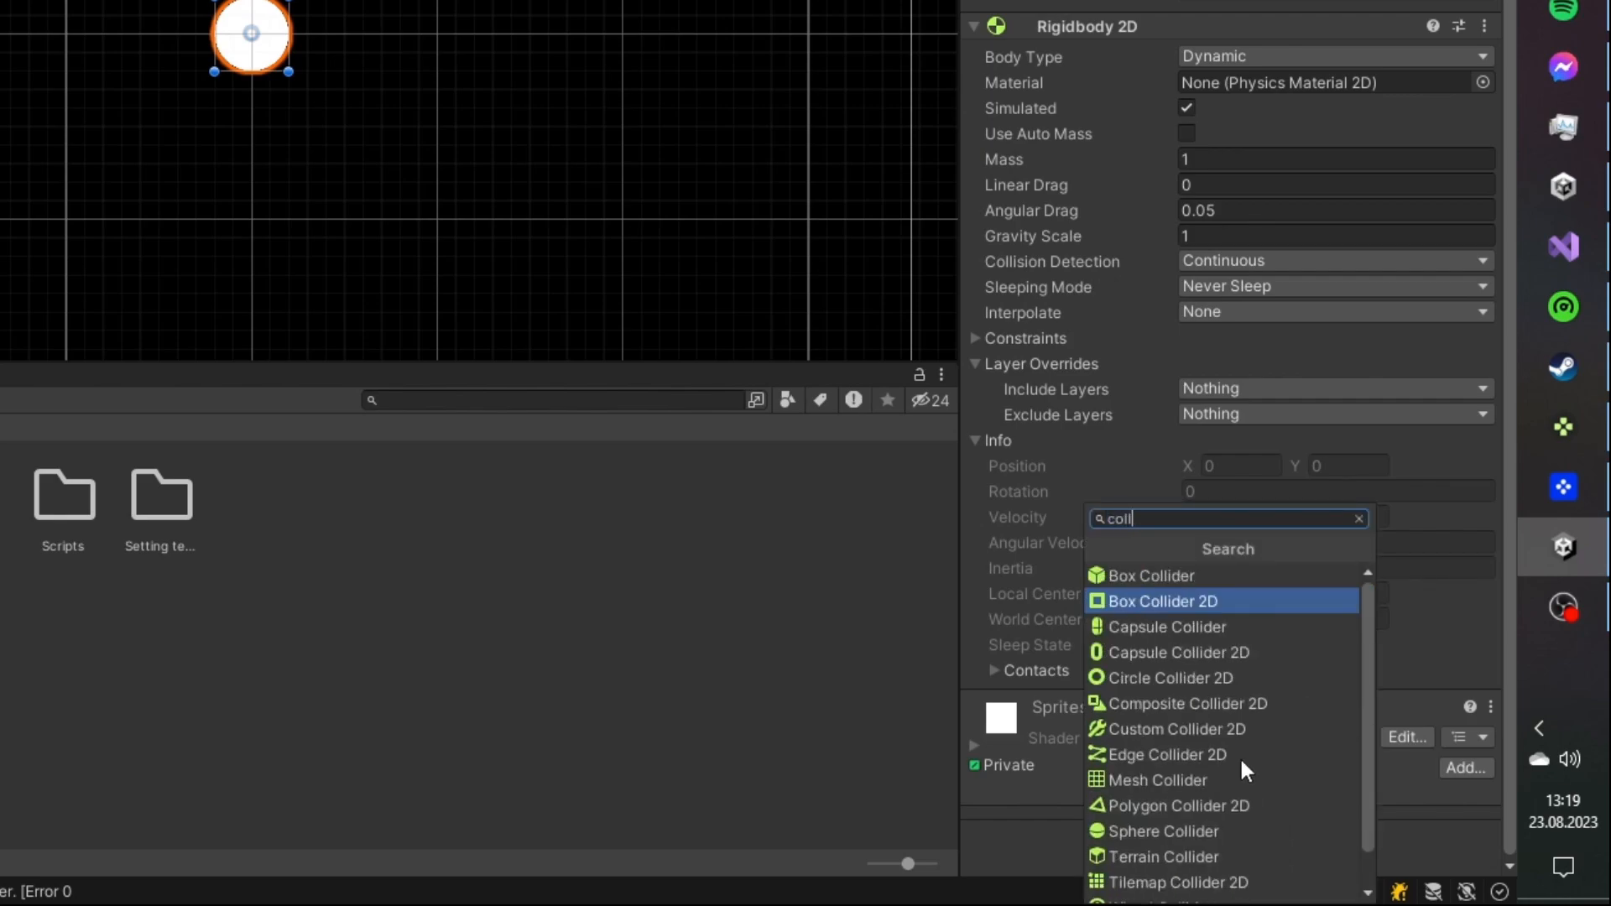
{"action": "key", "text": "Down"}
{"action": "key", "text": "Down"}
{"action": "key", "text": "Down"}
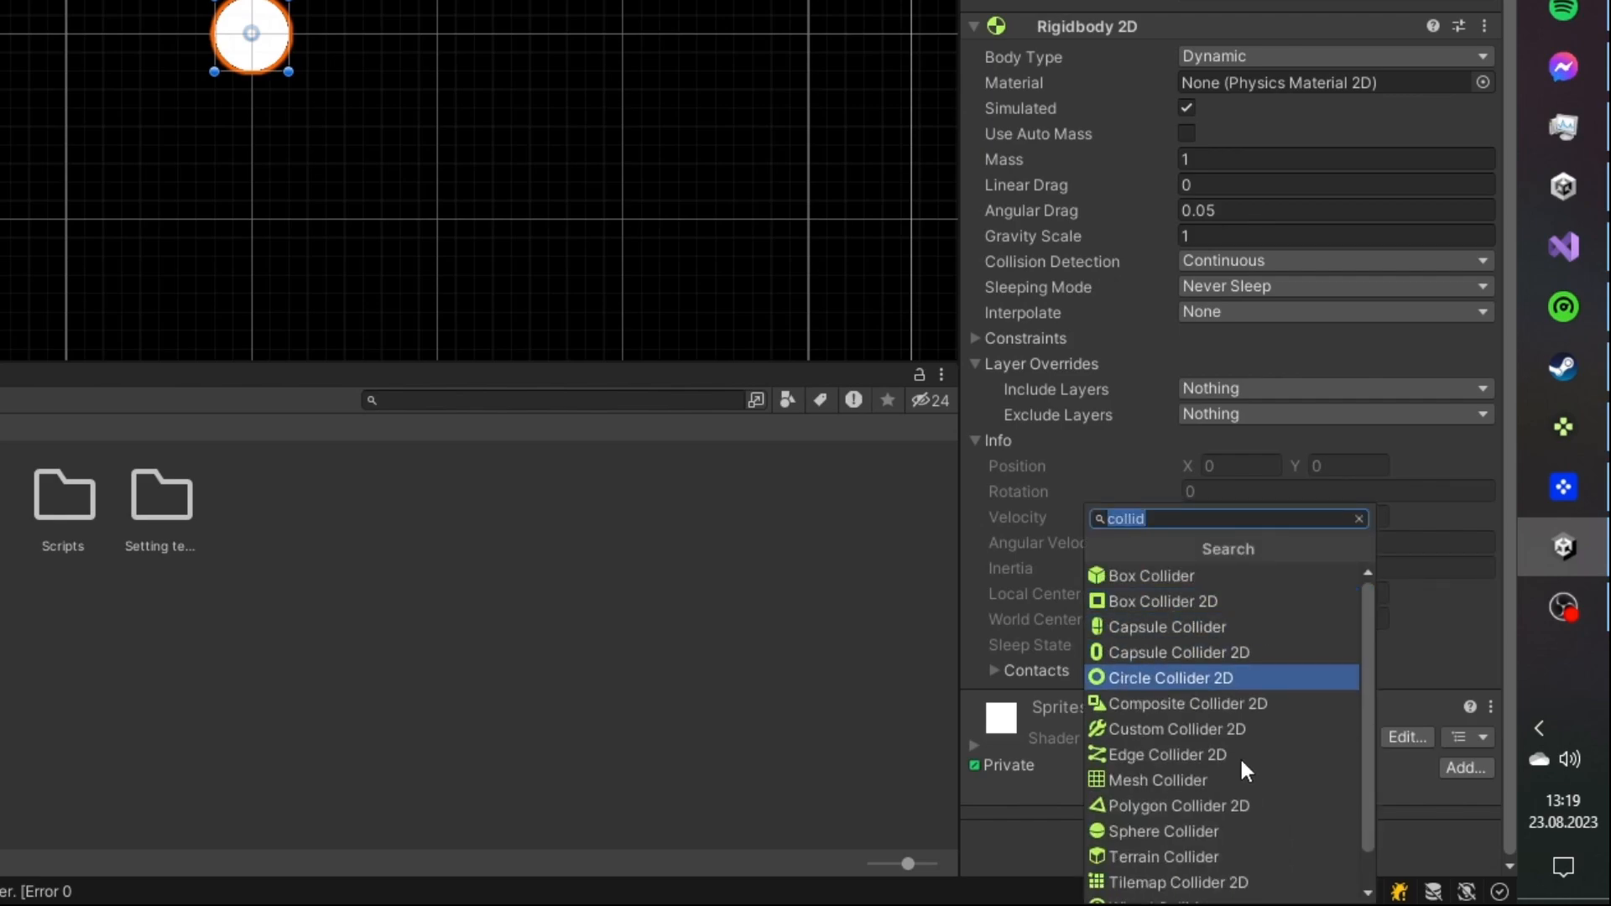
{"action": "key", "text": "Return"}
{"action": "scroll", "coordinate": [1127, 537], "scroll_direction": "down", "scroll_amount": 3}
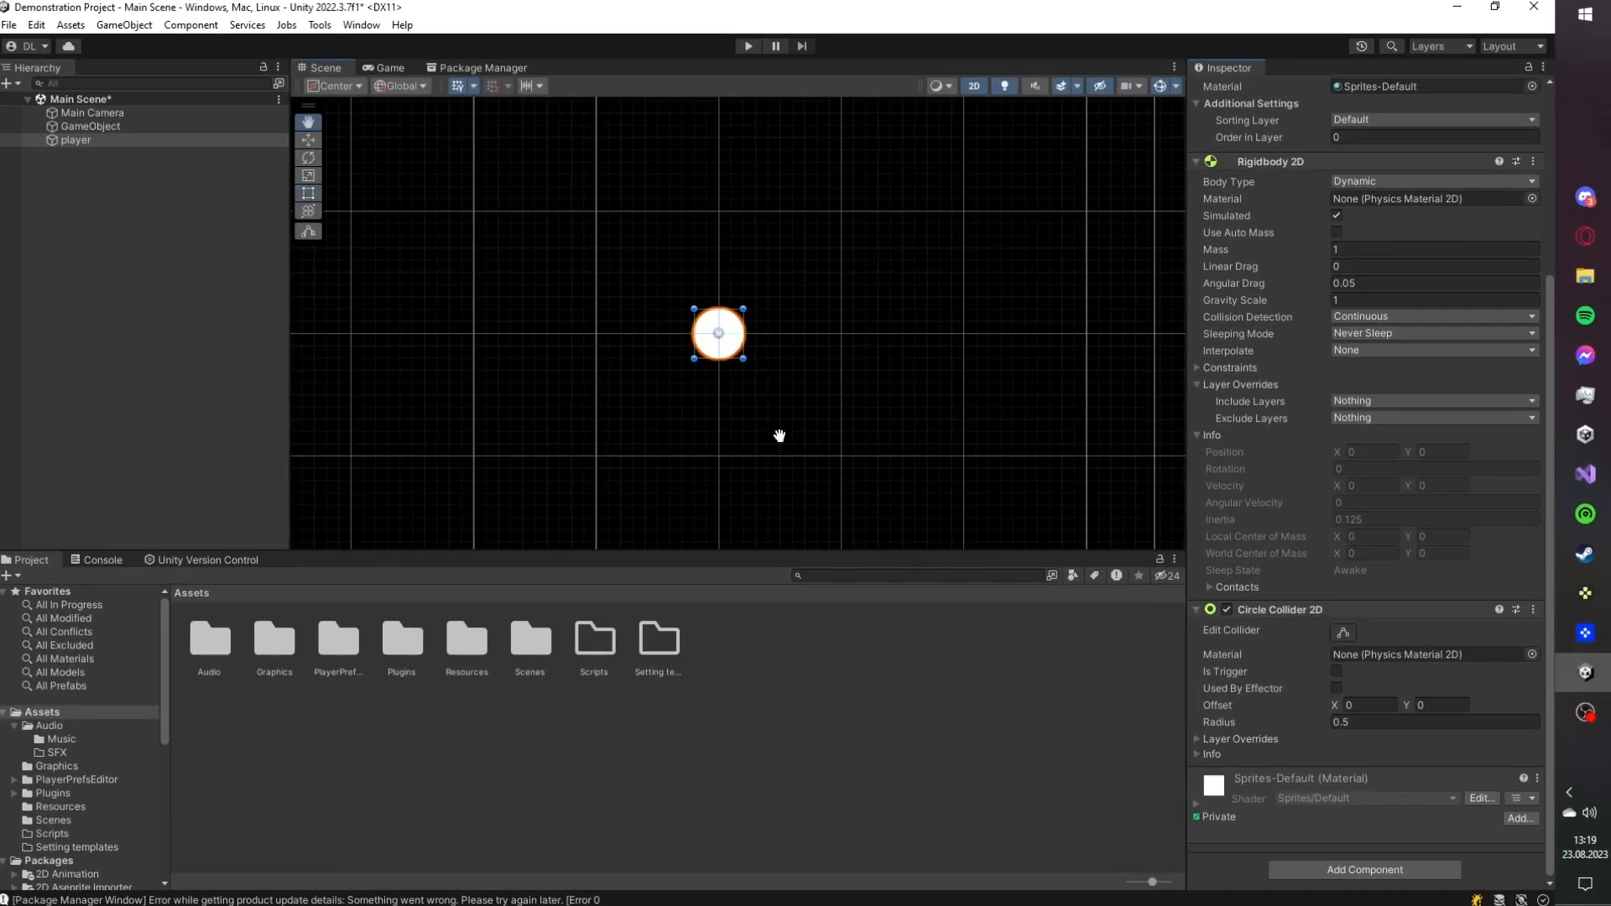
- Change the player's sprite color from white to gray so the collider outline stands out
{"action": "middle_click_drag", "start_coordinate": [346, 188], "coordinate": [317, 113]}
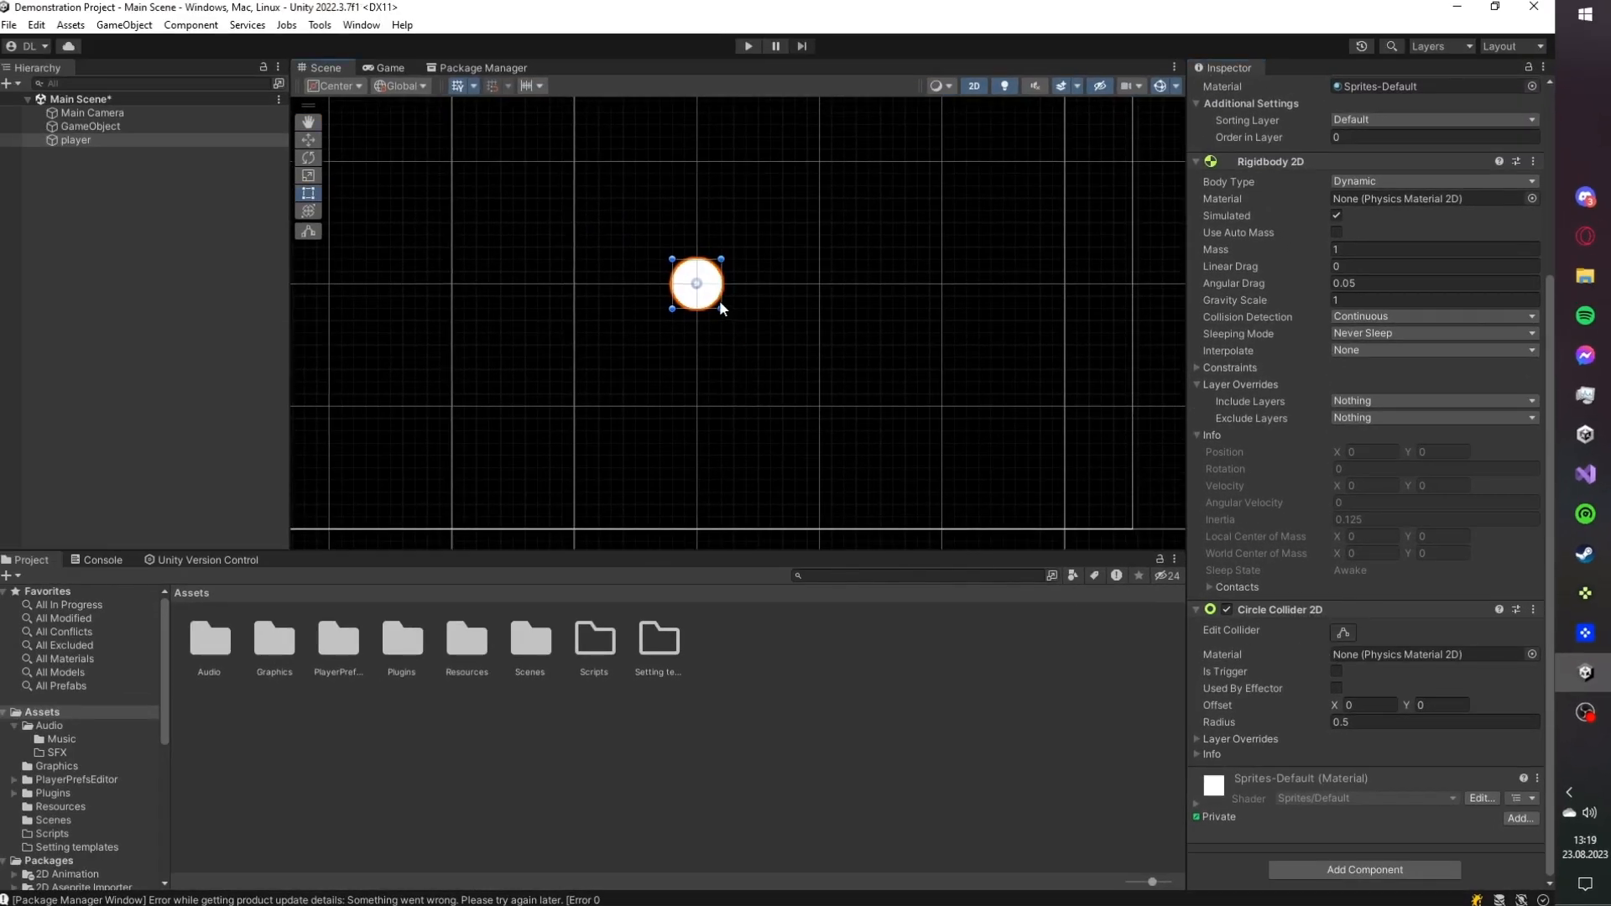
{"action": "left_click", "coordinate": [1343, 633]}
{"action": "scroll", "coordinate": [653, 307], "scroll_direction": "up", "scroll_amount": 4}
{"action": "scroll", "coordinate": [751, 278], "scroll_direction": "up", "scroll_amount": 3}
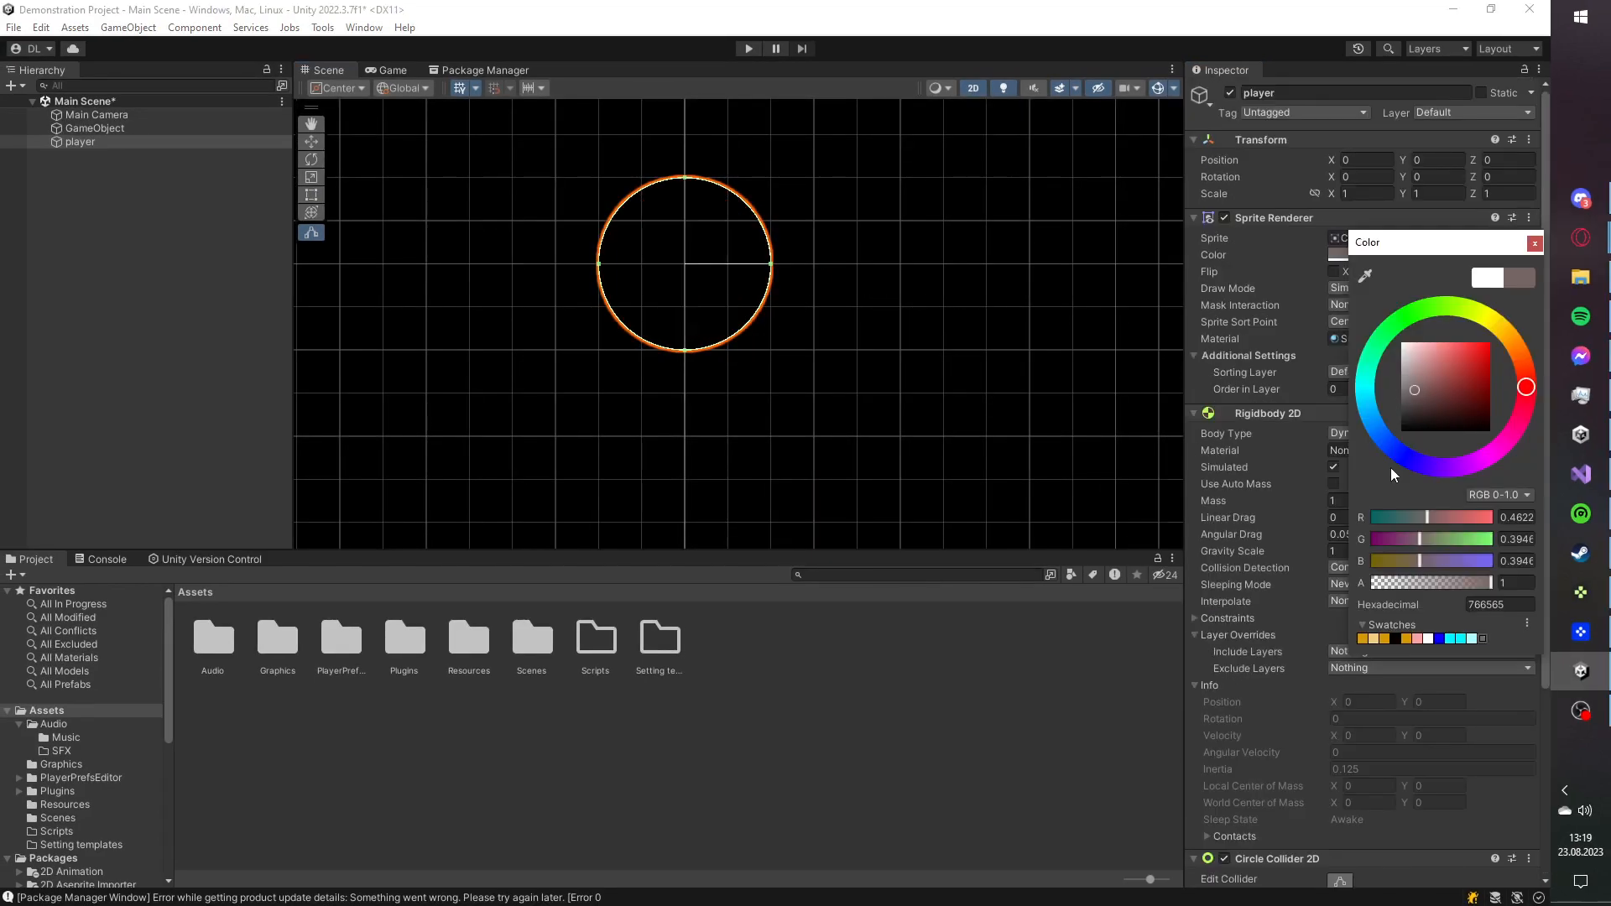
{"action": "left_click_drag", "start_coordinate": [1392, 467], "coordinate": [1462, 391]}
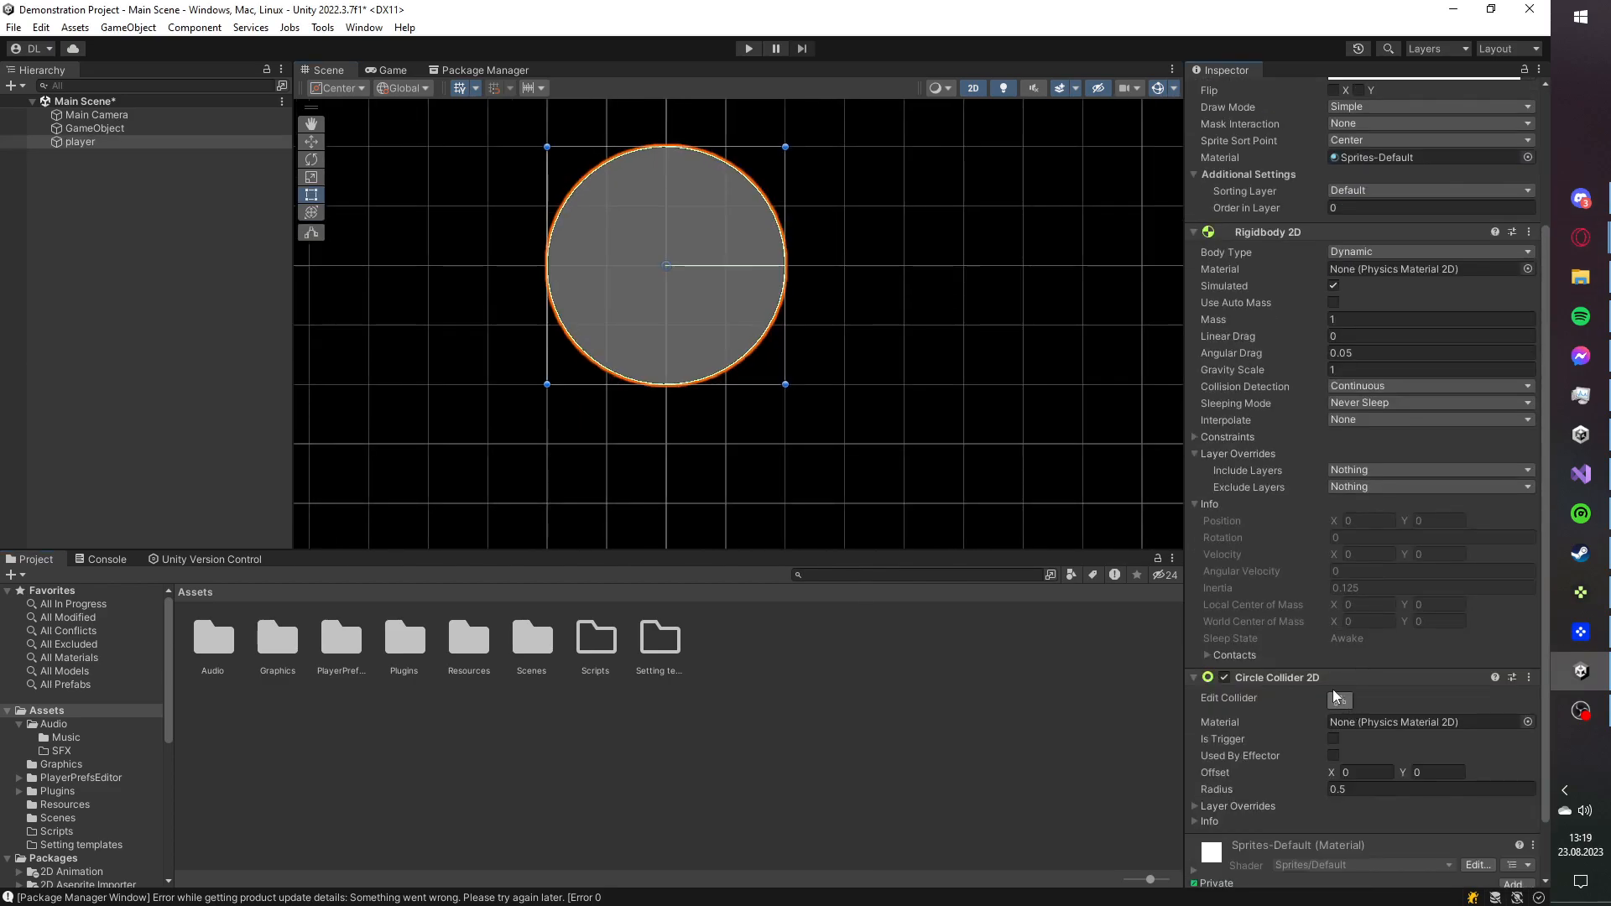
- Try enlarging the player's circle collider by its edge handle and with a radius of 0.7, undoing both changes
{"action": "left_click", "coordinate": [1336, 697]}
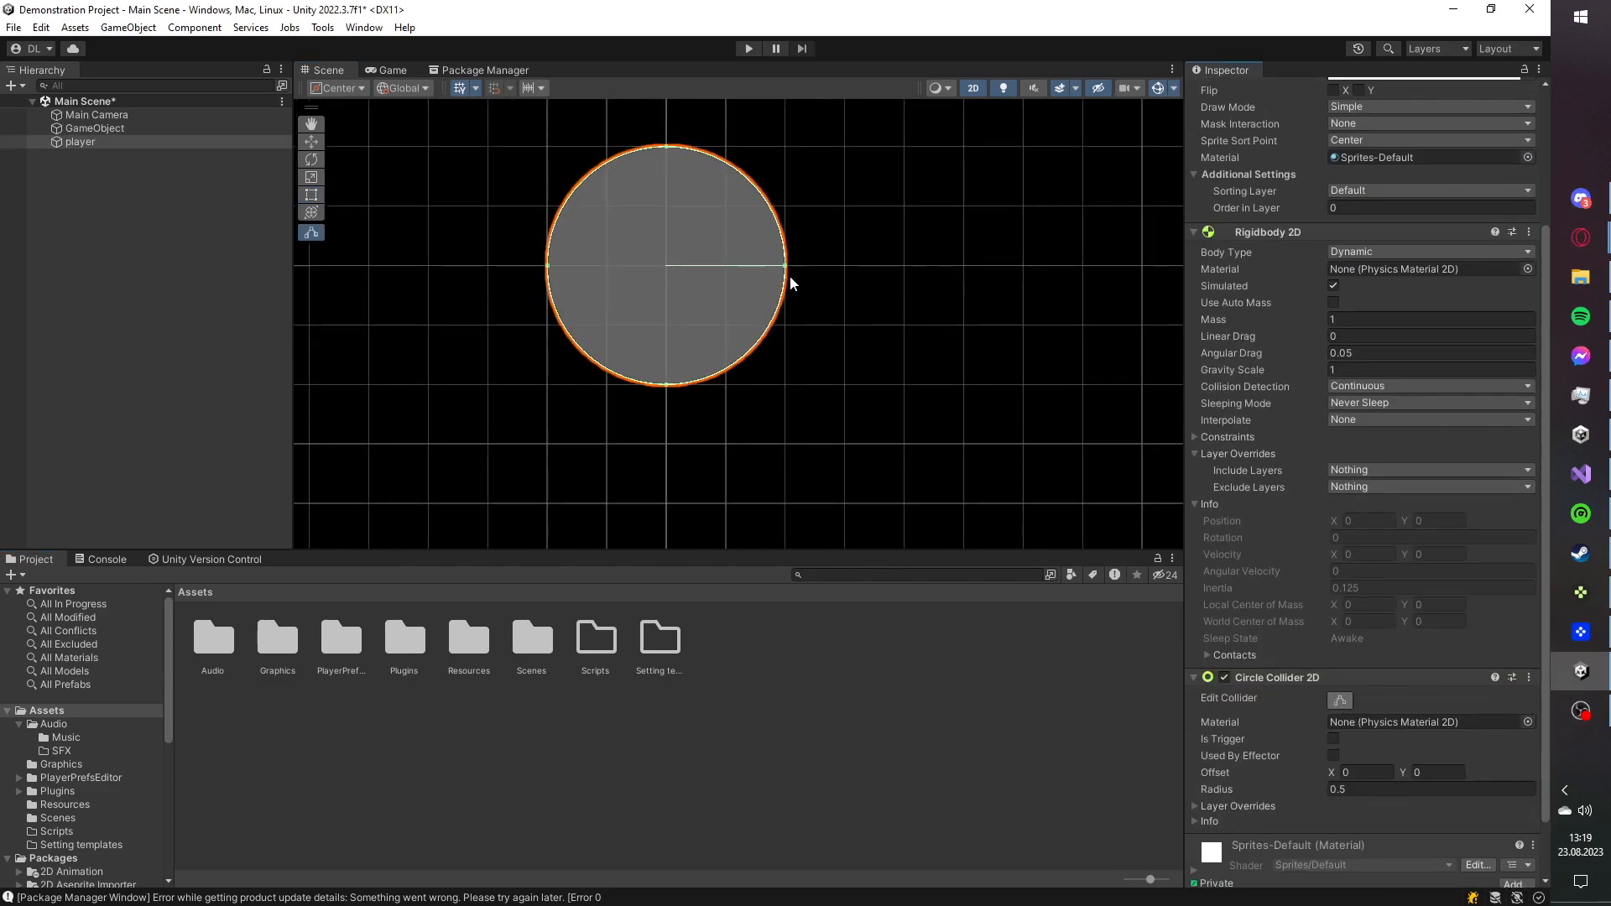
{"action": "mouse_move", "coordinate": [792, 269]}
{"action": "left_mouse_down"}
{"action": "mouse_move", "coordinate": [852, 277]}
{"action": "mouse_move", "coordinate": [787, 269]}
{"action": "left_mouse_up"}
{"action": "key", "text": "z"}
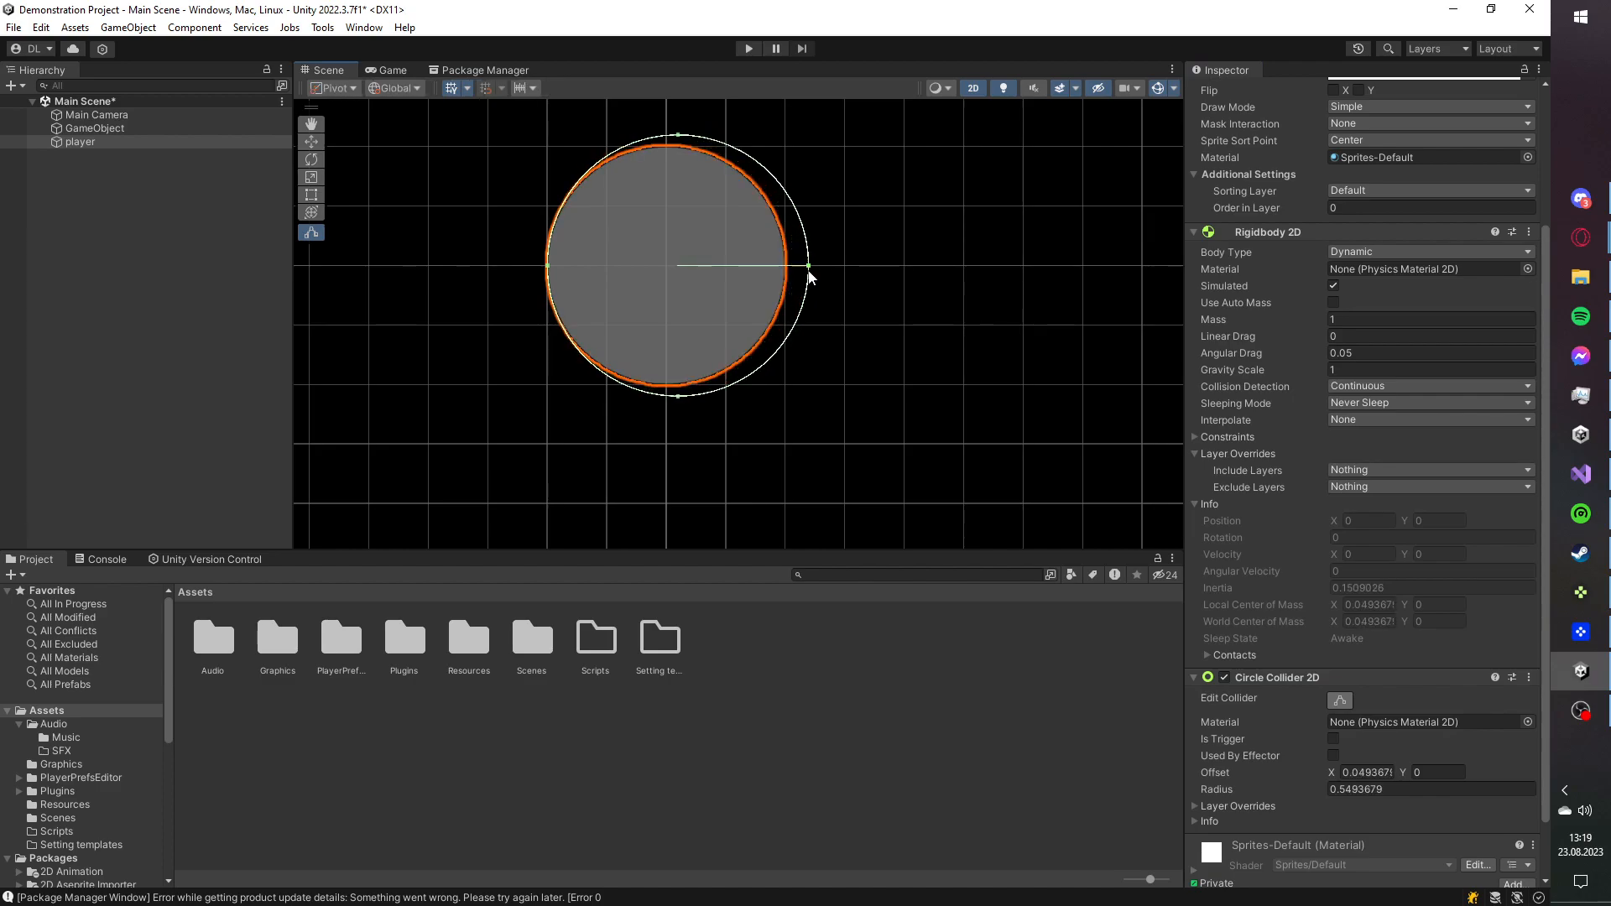
{"action": "mouse_move", "coordinate": [811, 270]}
{"action": "left_mouse_down", "text": "ctrl"}
{"action": "mouse_move", "coordinate": [1099, 296]}
{"action": "mouse_move", "coordinate": [809, 278]}
{"action": "left_mouse_up", "text": "ctrl"}
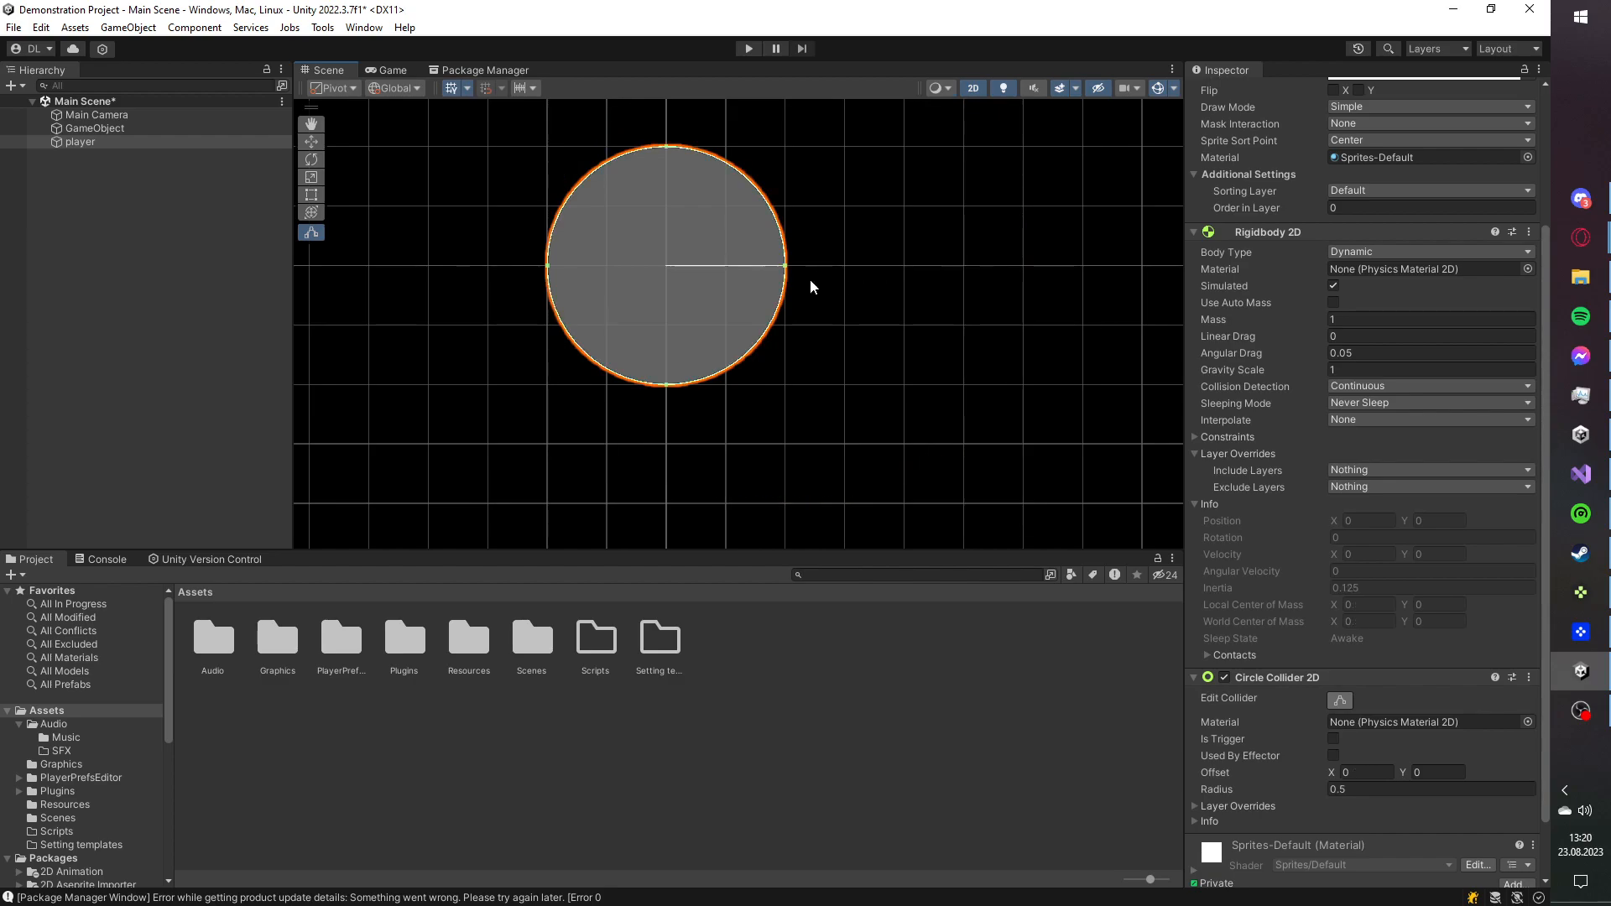
{"action": "left_click", "coordinate": [1361, 788]}
{"action": "type", "text": "0.7"}
{"action": "key", "text": "ctrl+z"}
- Add a 2D square sprite to the scene, keeping its default name
{"action": "scroll", "coordinate": [691, 229], "scroll_direction": "down", "scroll_amount": 5}
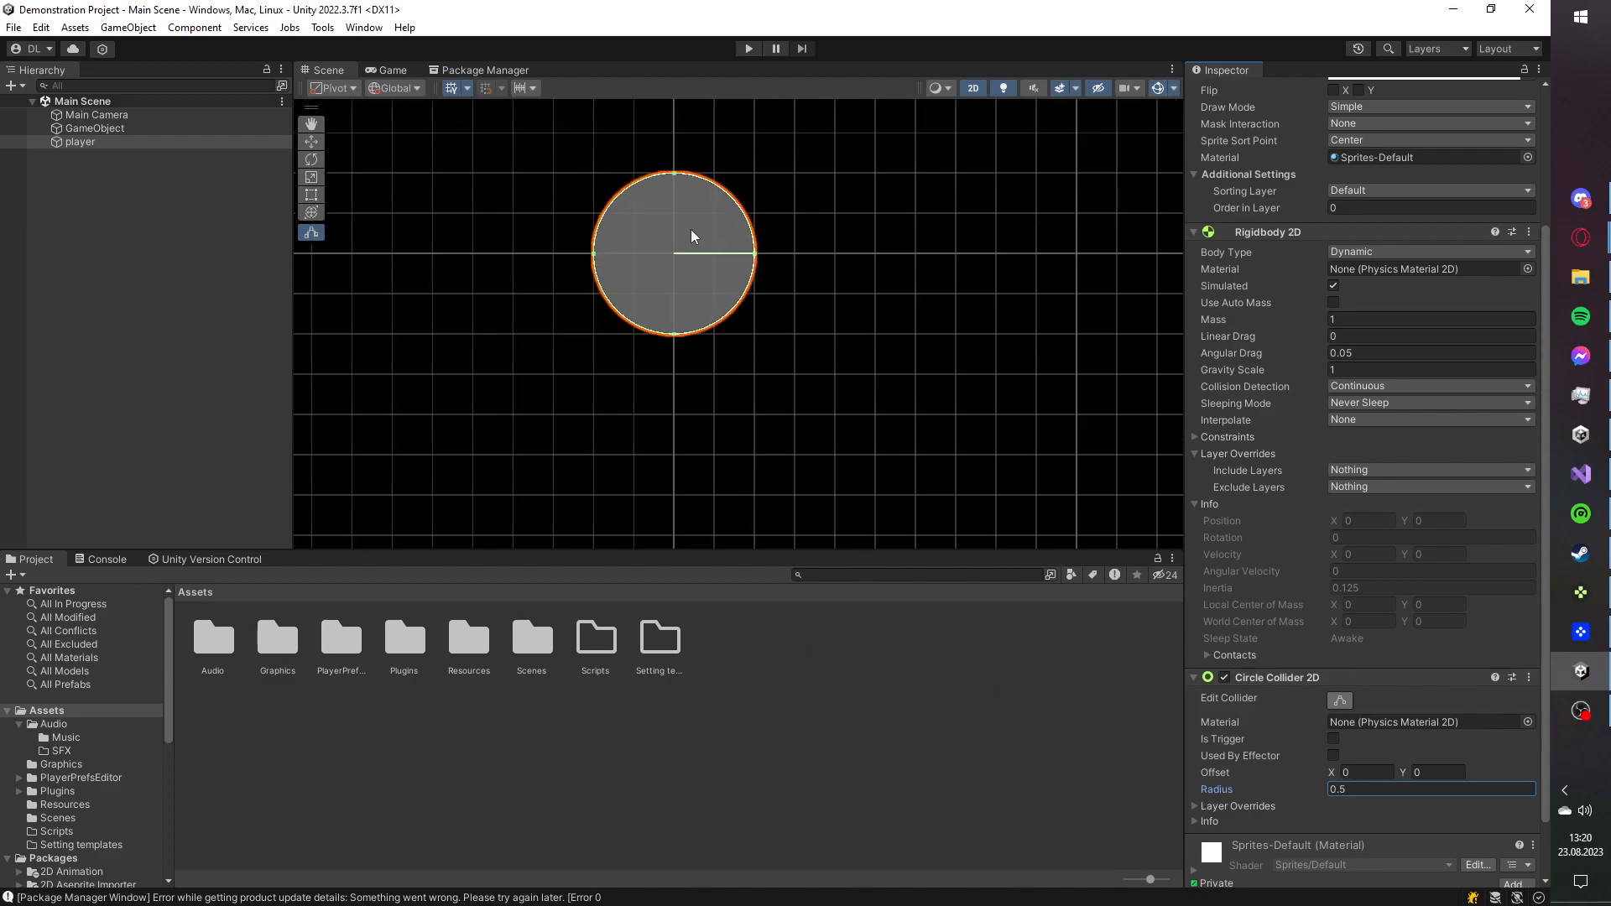
{"action": "middle_click_drag", "start_coordinate": [692, 230], "coordinate": [526, 236]}
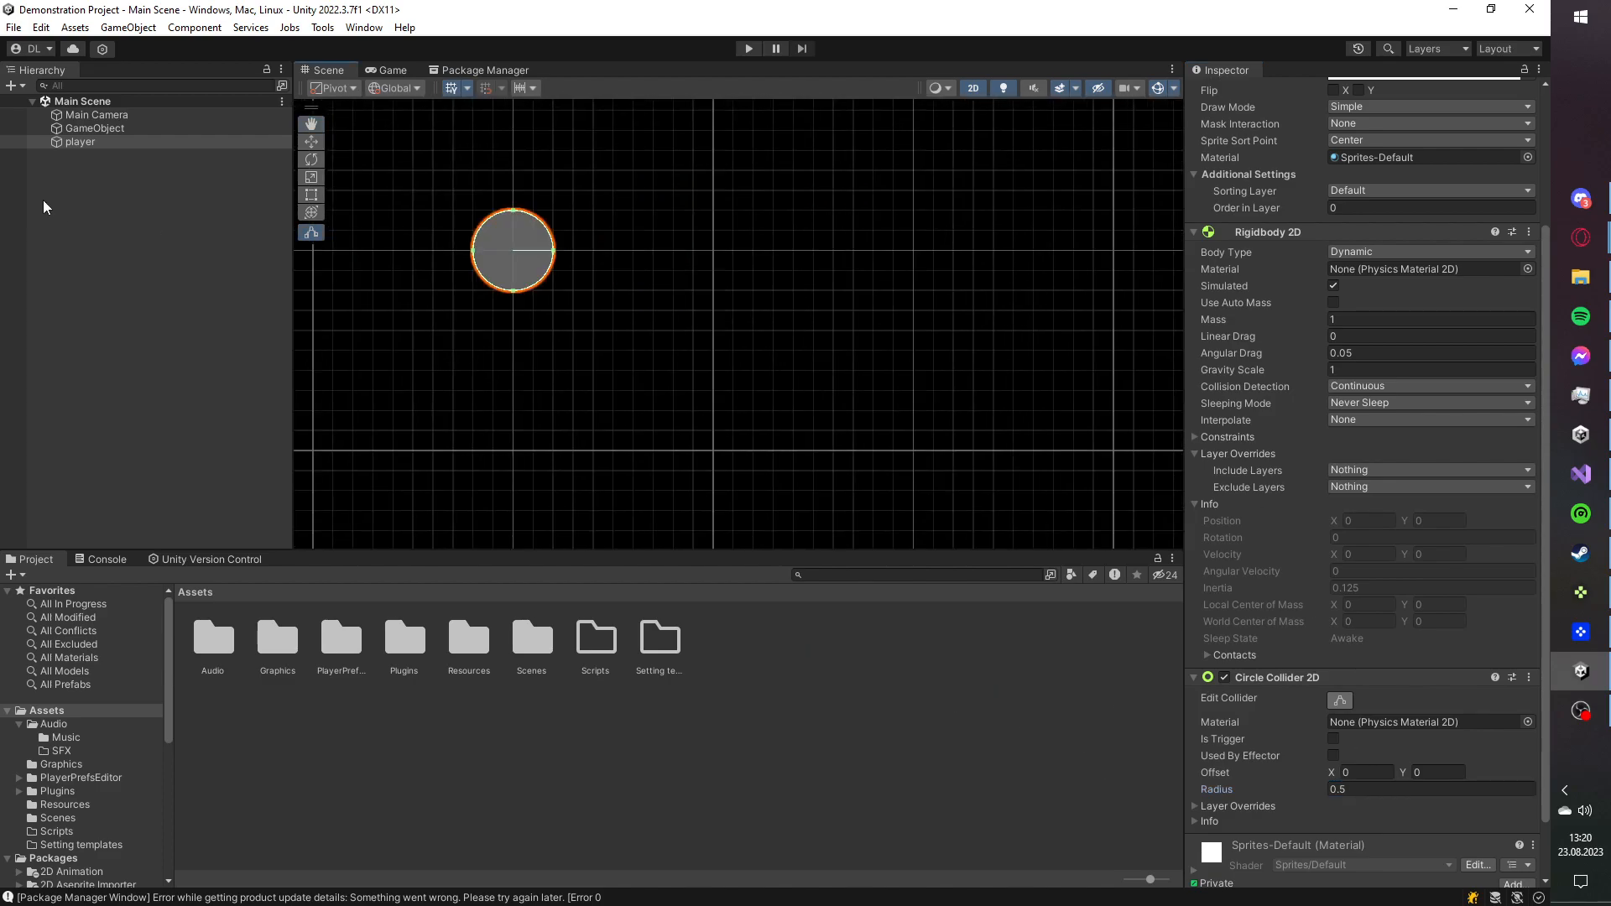
{"action": "right_click", "coordinate": [124, 192]}
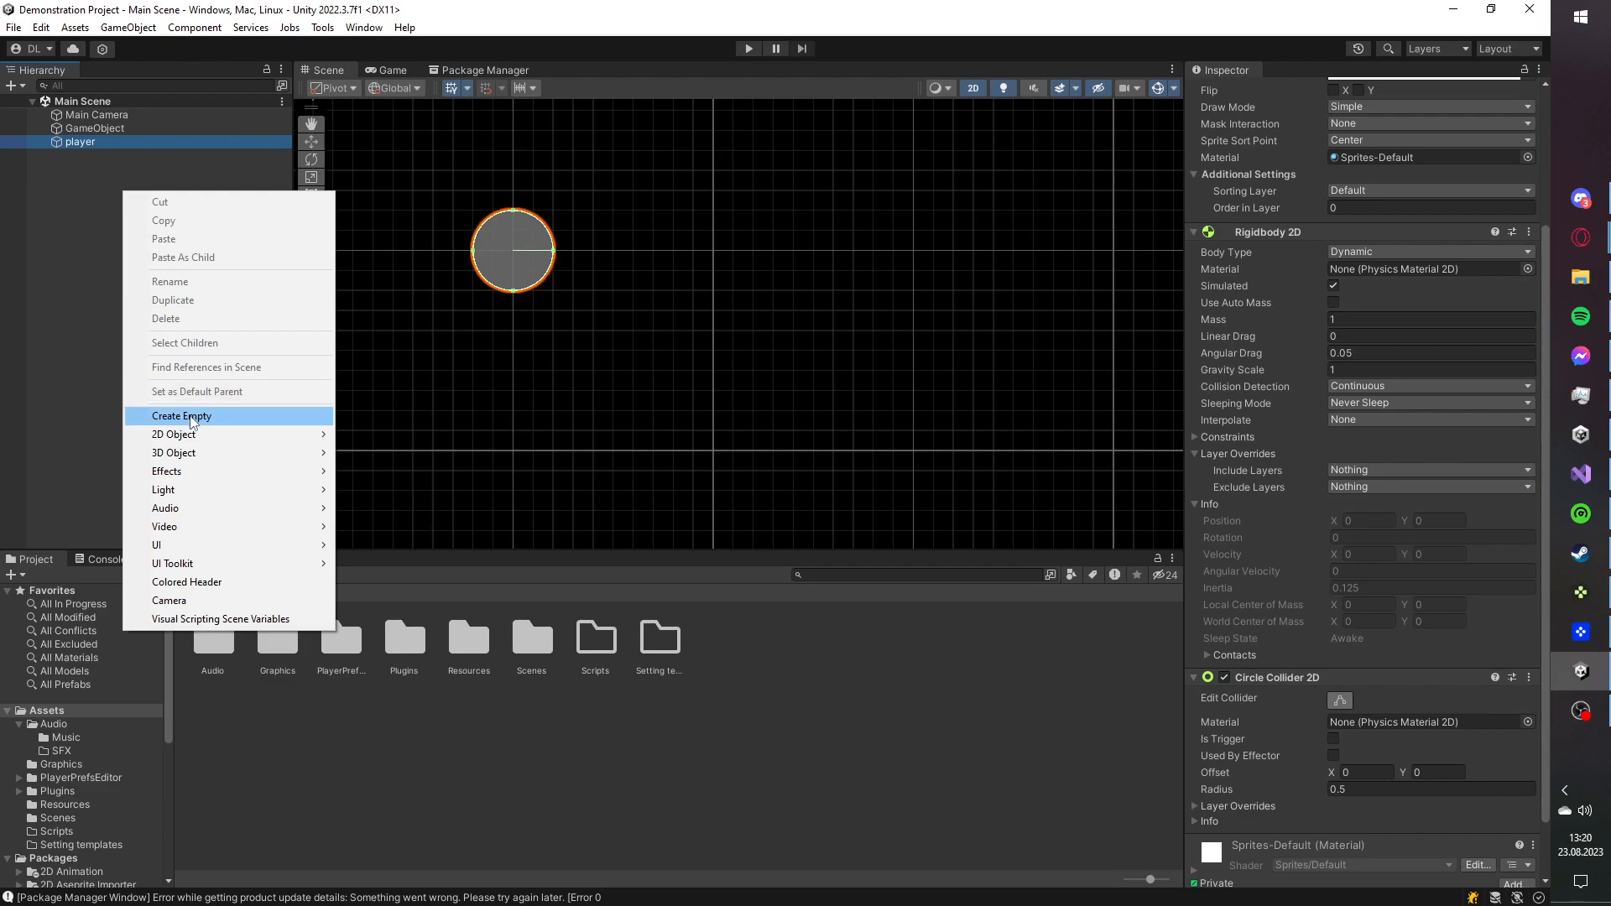
{"action": "left_click", "coordinate": [189, 416]}
{"action": "key", "text": "ctrl+z"}
{"action": "right_click", "coordinate": [130, 208]}
{"action": "mouse_move", "coordinate": [259, 453]}
{"action": "mouse_move", "coordinate": [420, 450]}
{"action": "left_click", "coordinate": [544, 560]}
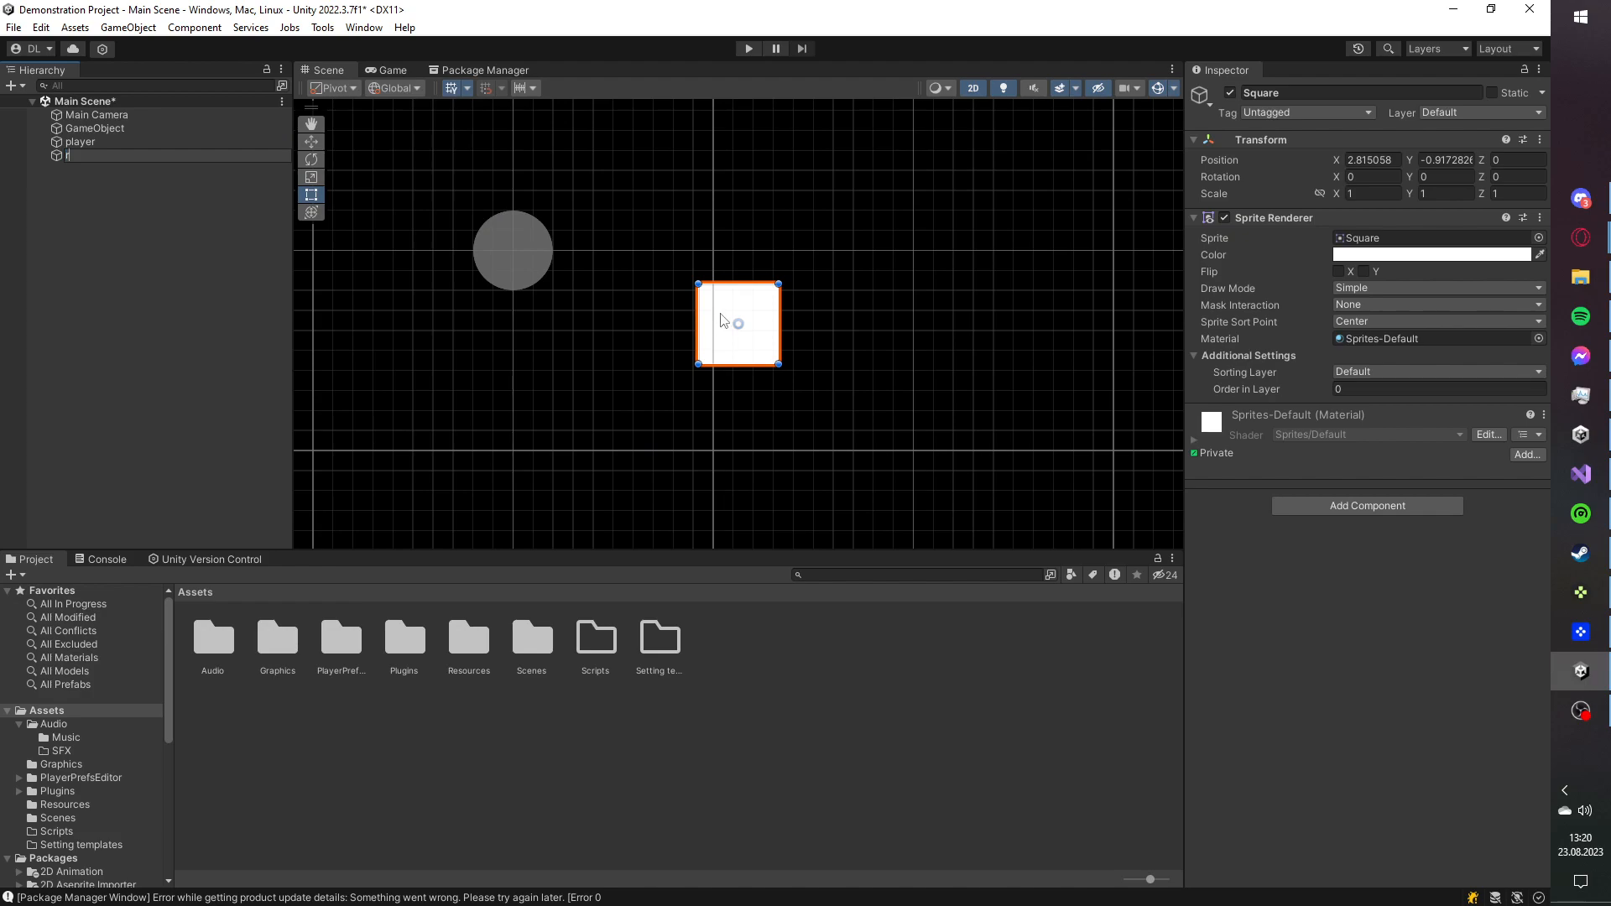
{"action": "key", "text": "Escape"}
- Stretch the square to an X scale of 4 and rotate it 15 degrees around Z
{"action": "key", "text": "r"}
{"action": "left_click_drag", "start_coordinate": [792, 326], "coordinate": [1014, 335]}
{"action": "key", "text": "e"}
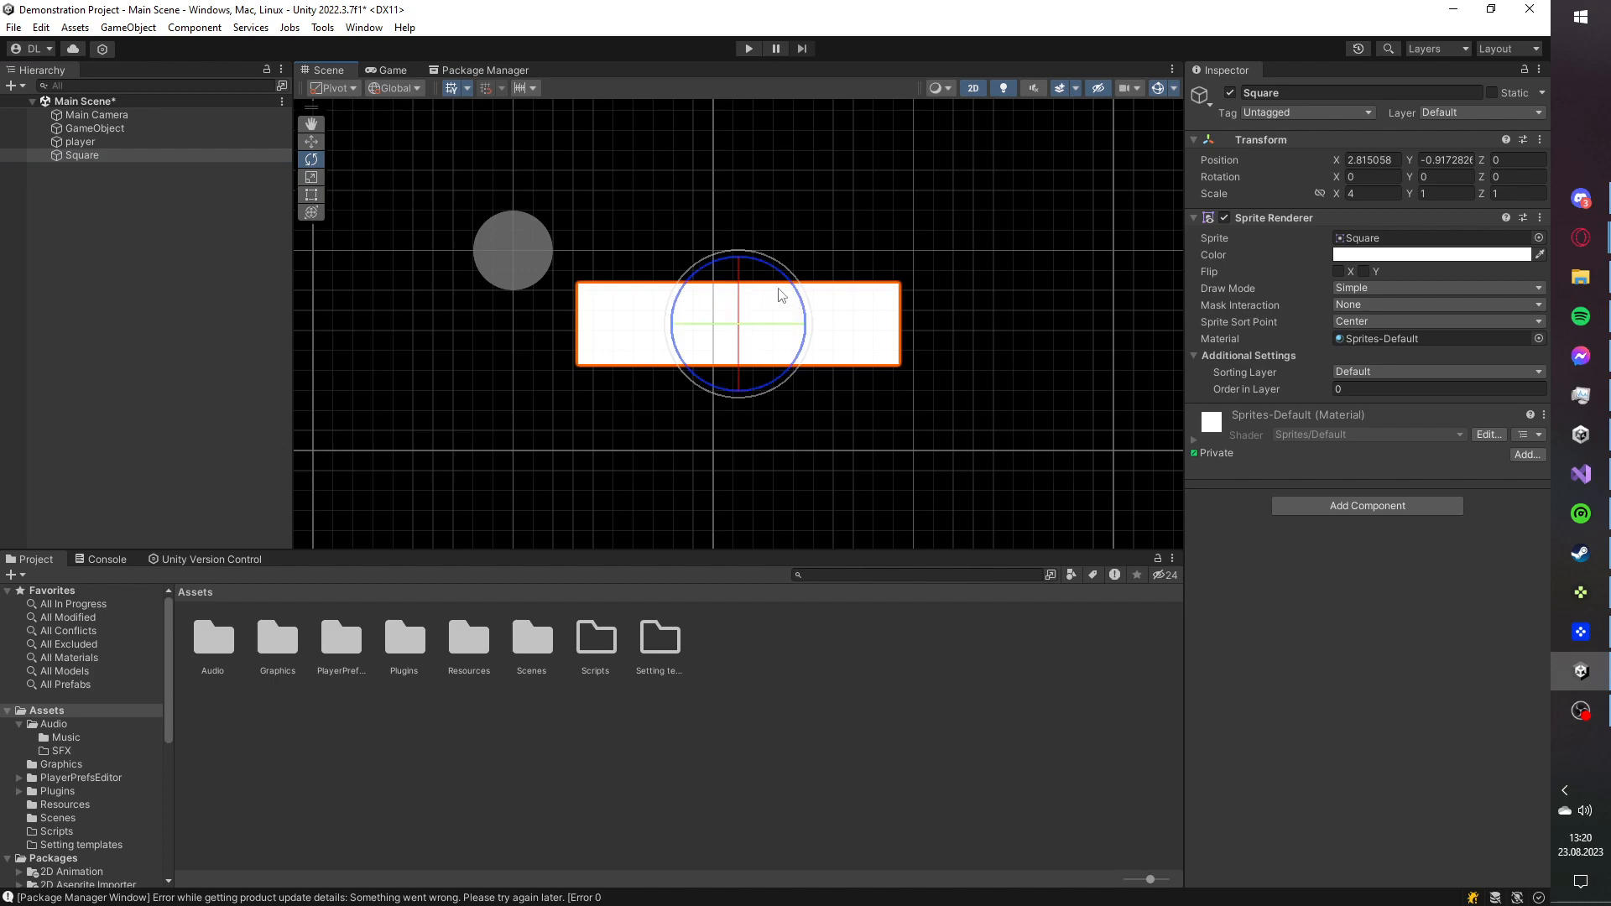
{"action": "left_click_drag", "start_coordinate": [789, 292], "coordinate": [777, 239]}
- Move the tilted square beneath the player circle to about X -0.93, Y -1.67, and save the scene
{"action": "key", "text": "w"}
{"action": "left_click_drag", "start_coordinate": [740, 330], "coordinate": [460, 377]}
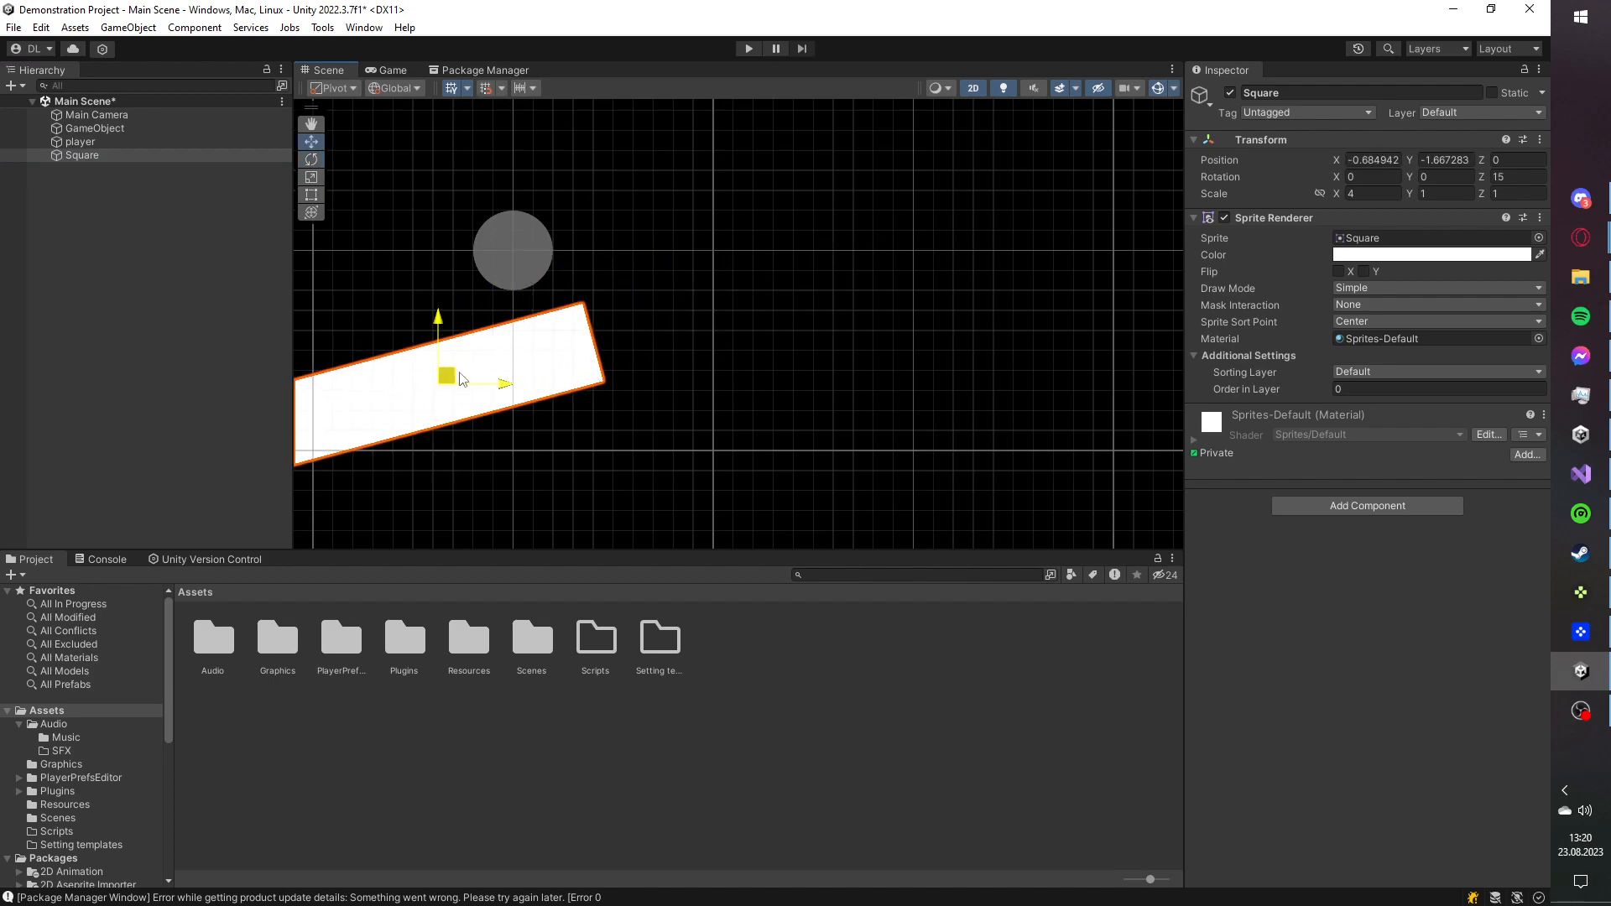
{"action": "middle_click_drag", "start_coordinate": [623, 270], "coordinate": [880, 292]}
{"action": "scroll", "coordinate": [940, 242], "scroll_direction": "down", "scroll_amount": 7}
{"action": "key", "text": "ctrl+s"}
- Add a Box Collider 2D component to the square
{"action": "left_click", "coordinate": [1309, 502]}
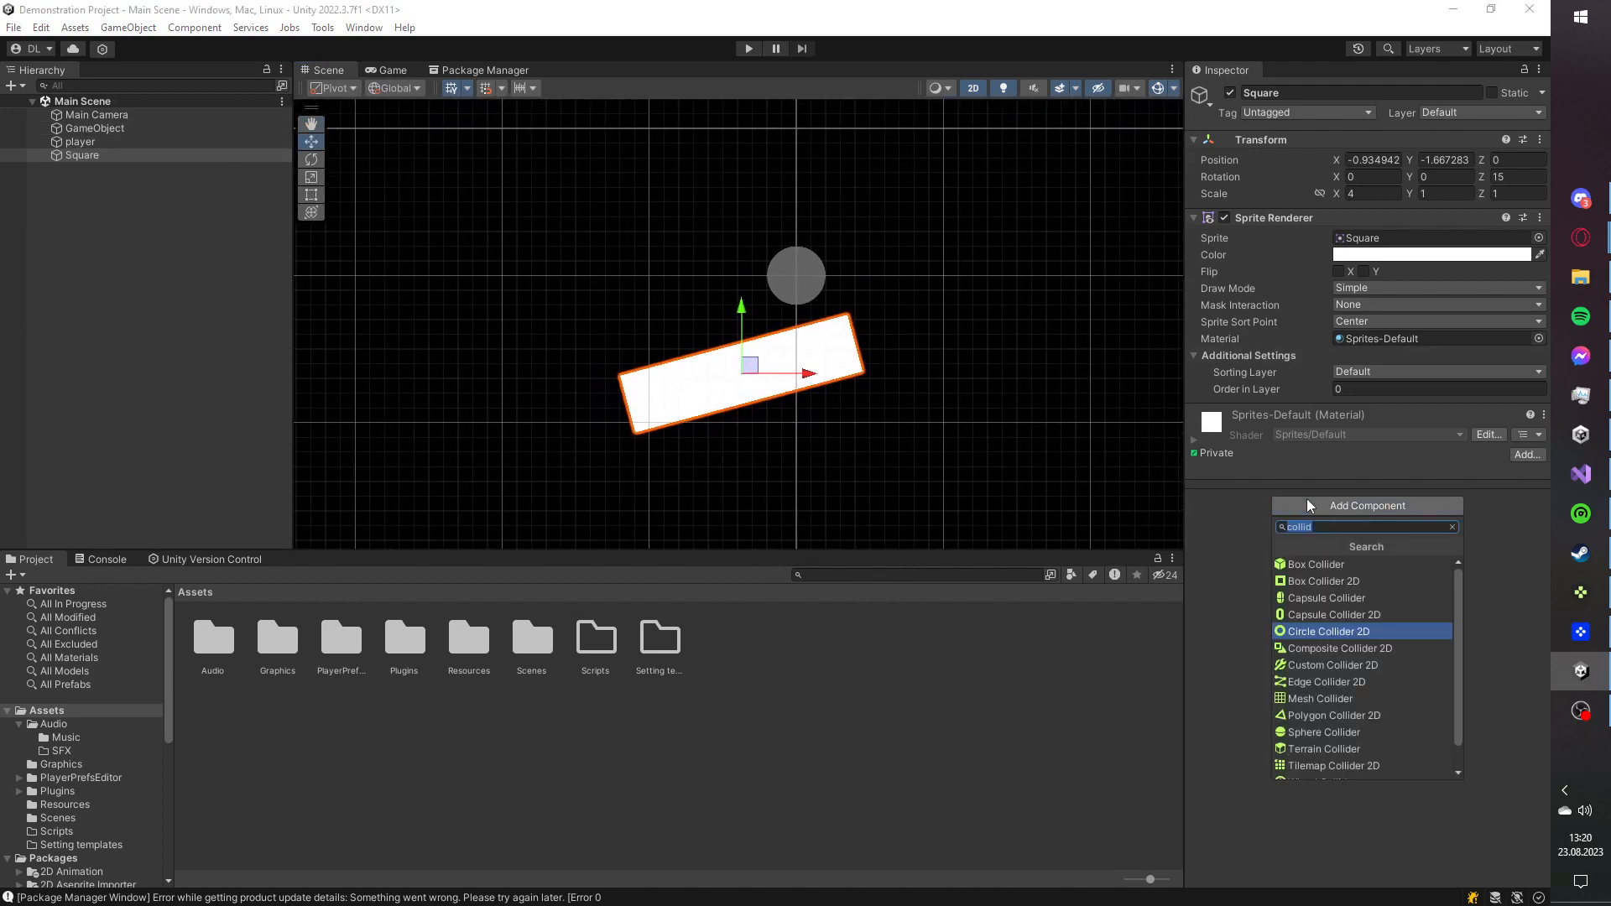
{"action": "left_click", "coordinate": [1342, 581]}
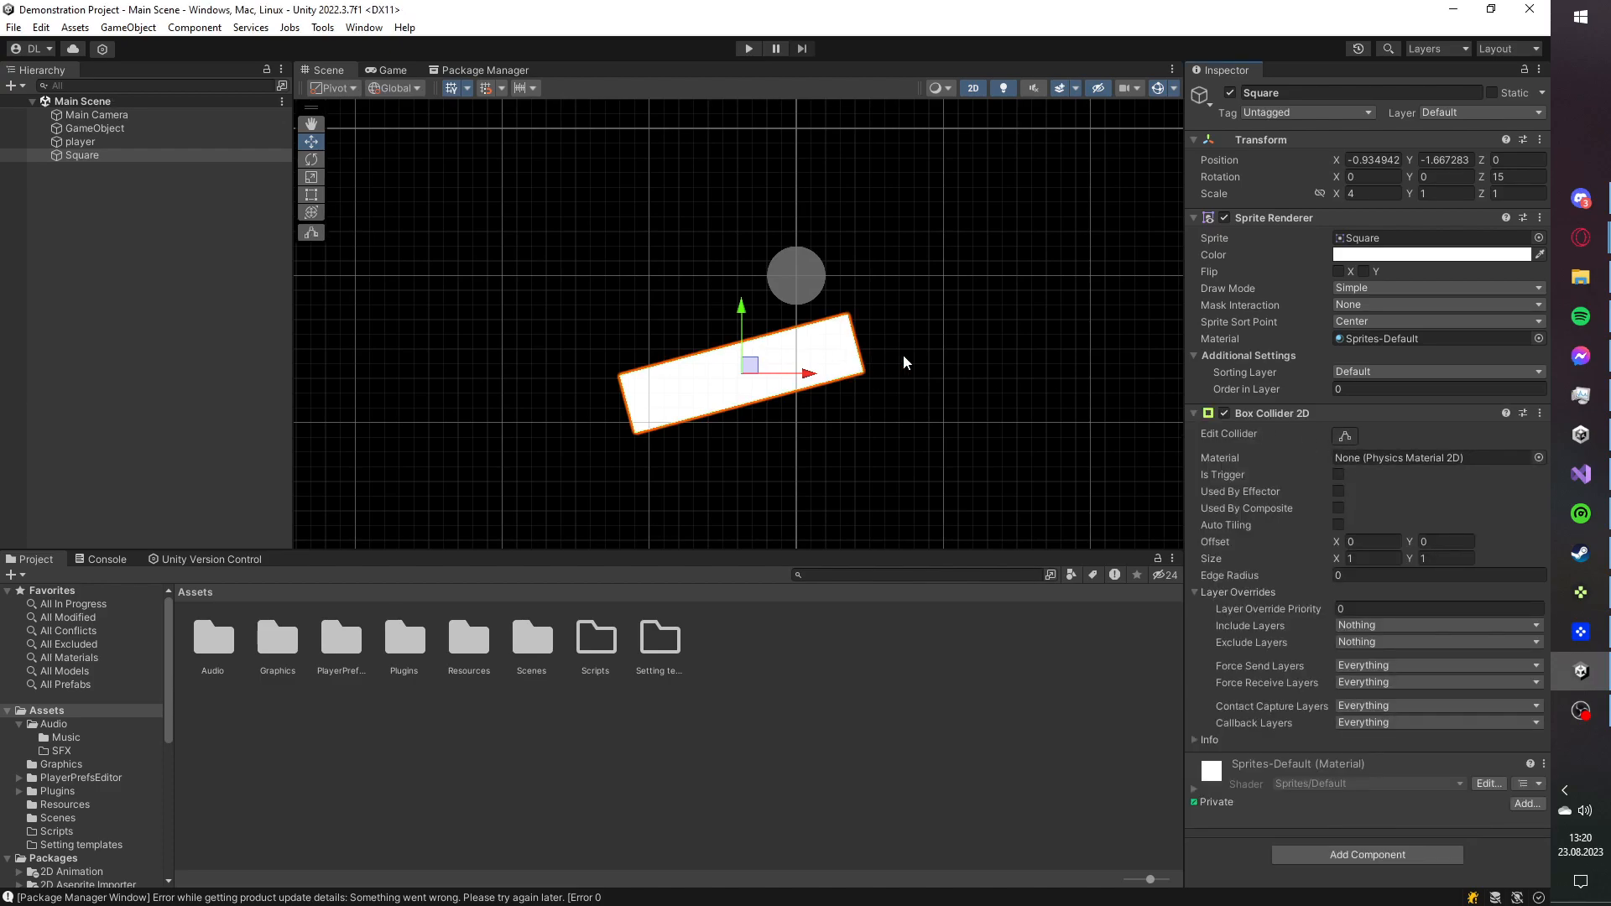
- Try reshaping the square's box collider by its edge in the scene, and undo the change
{"action": "scroll", "coordinate": [898, 365], "scroll_direction": "up", "scroll_amount": 10}
{"action": "left_click", "coordinate": [1346, 436]}
{"action": "left_click_drag", "start_coordinate": [826, 324], "coordinate": [794, 332]}
{"action": "key", "text": "ctrl+z"}
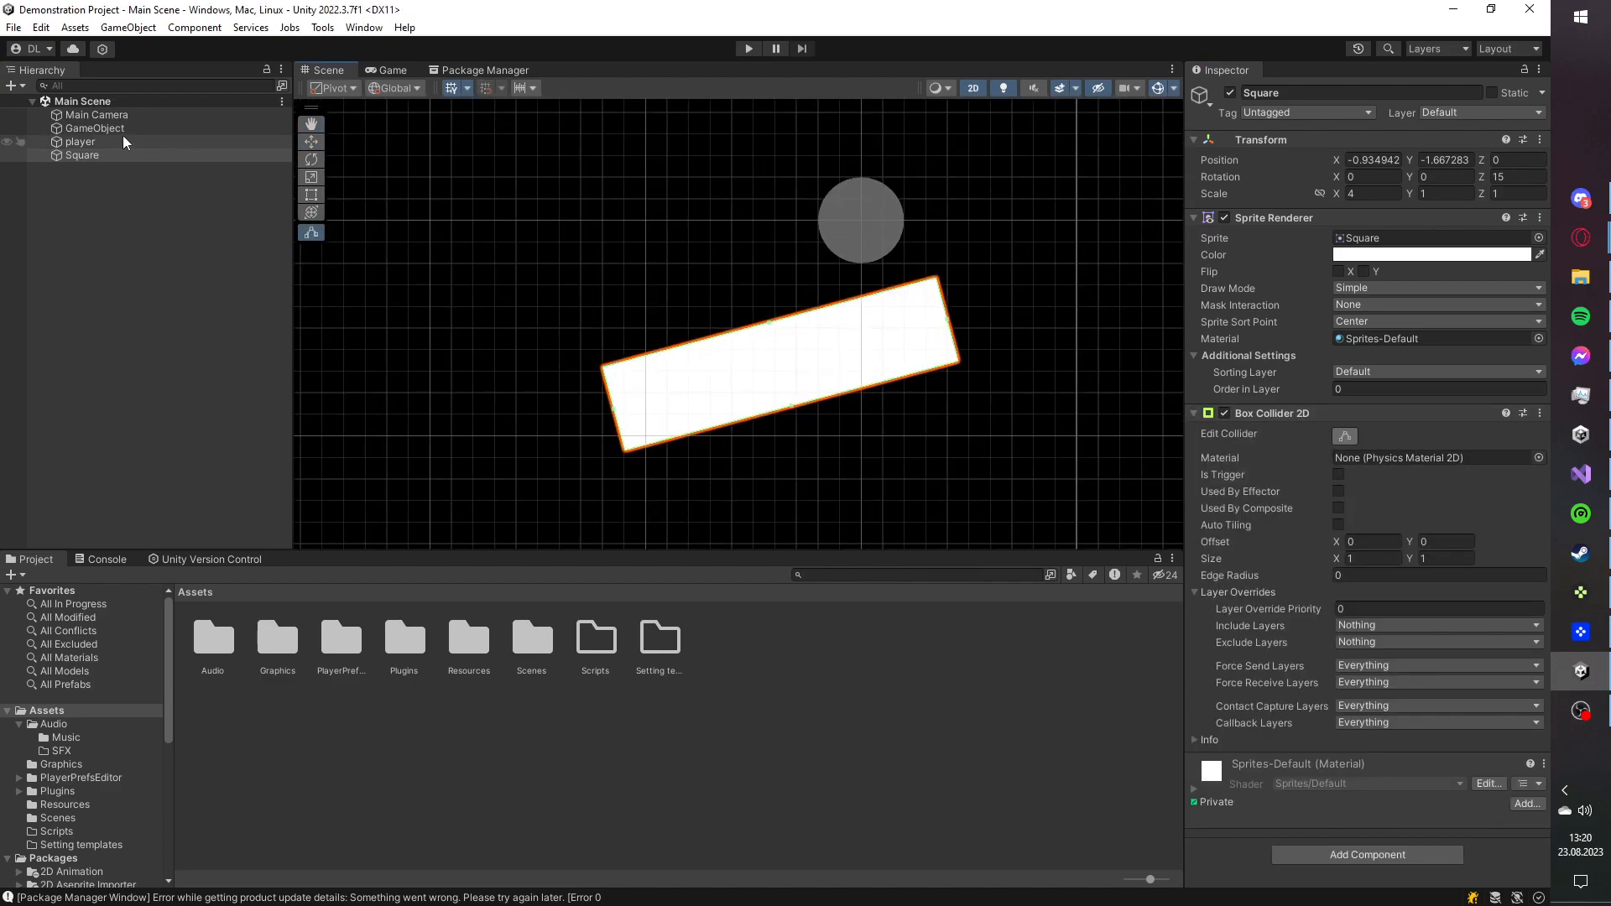
- Review the player, Square and Main Camera objects, and run the scene briefly in play mode to test the collision
{"action": "left_click", "coordinate": [124, 141]}
{"action": "left_click", "coordinate": [127, 156]}
{"action": "left_click", "coordinate": [117, 142]}
{"action": "left_click_drag", "start_coordinate": [89, 115], "coordinate": [126, 120]}
{"action": "left_click", "coordinate": [138, 142]}
{"action": "left_click", "coordinate": [147, 157]}
{"action": "left_click", "coordinate": [155, 116]}
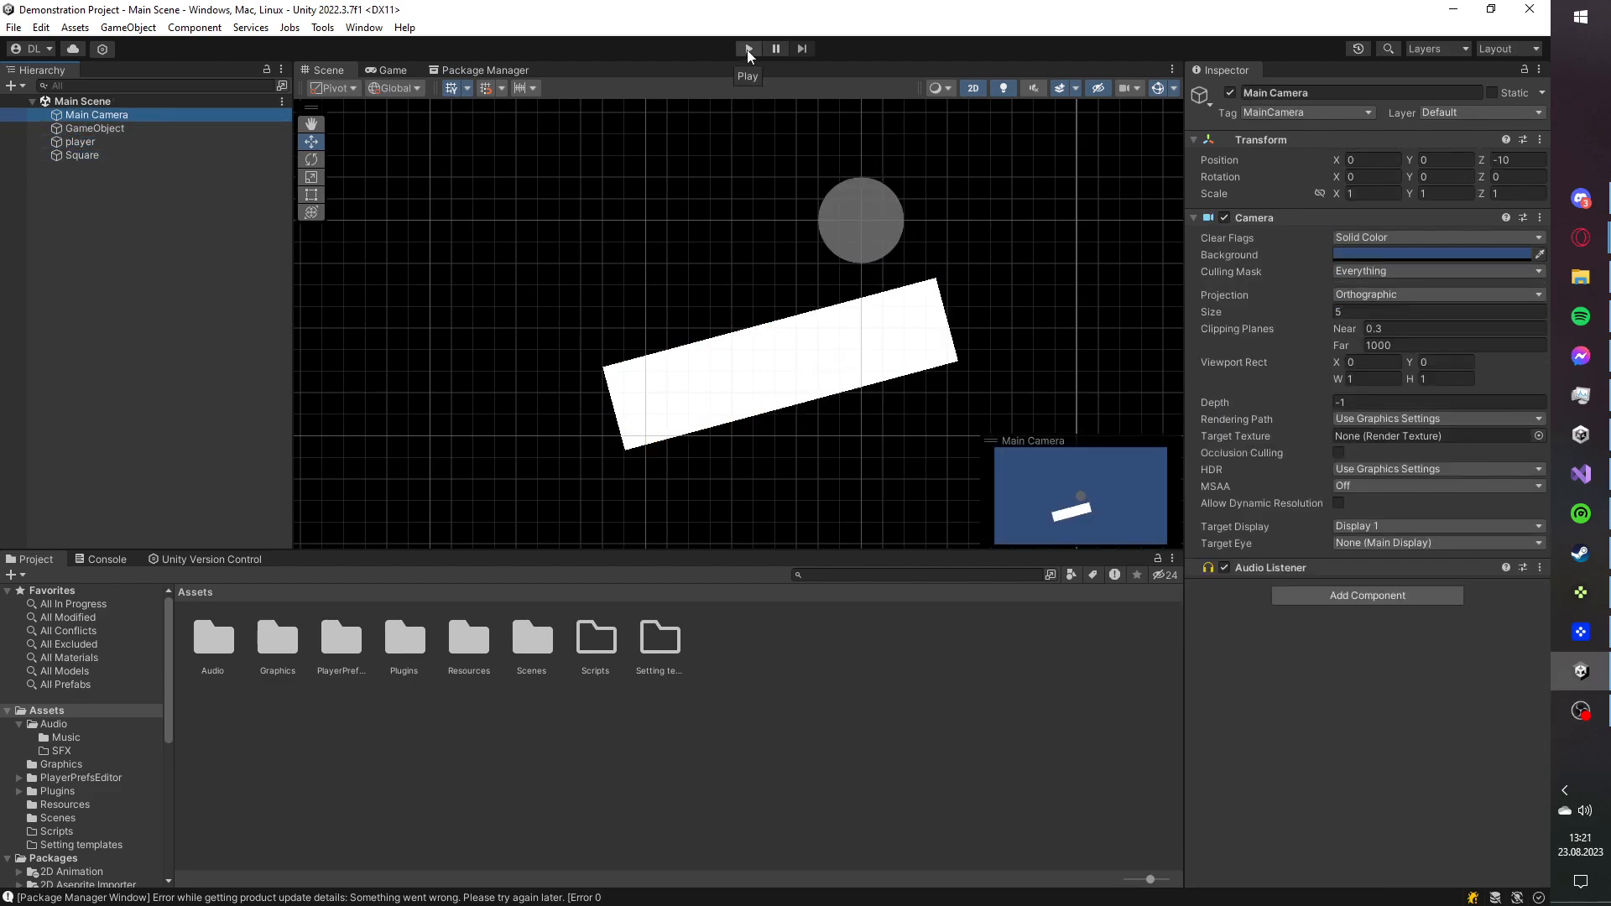
{"action": "left_click", "coordinate": [747, 49]}
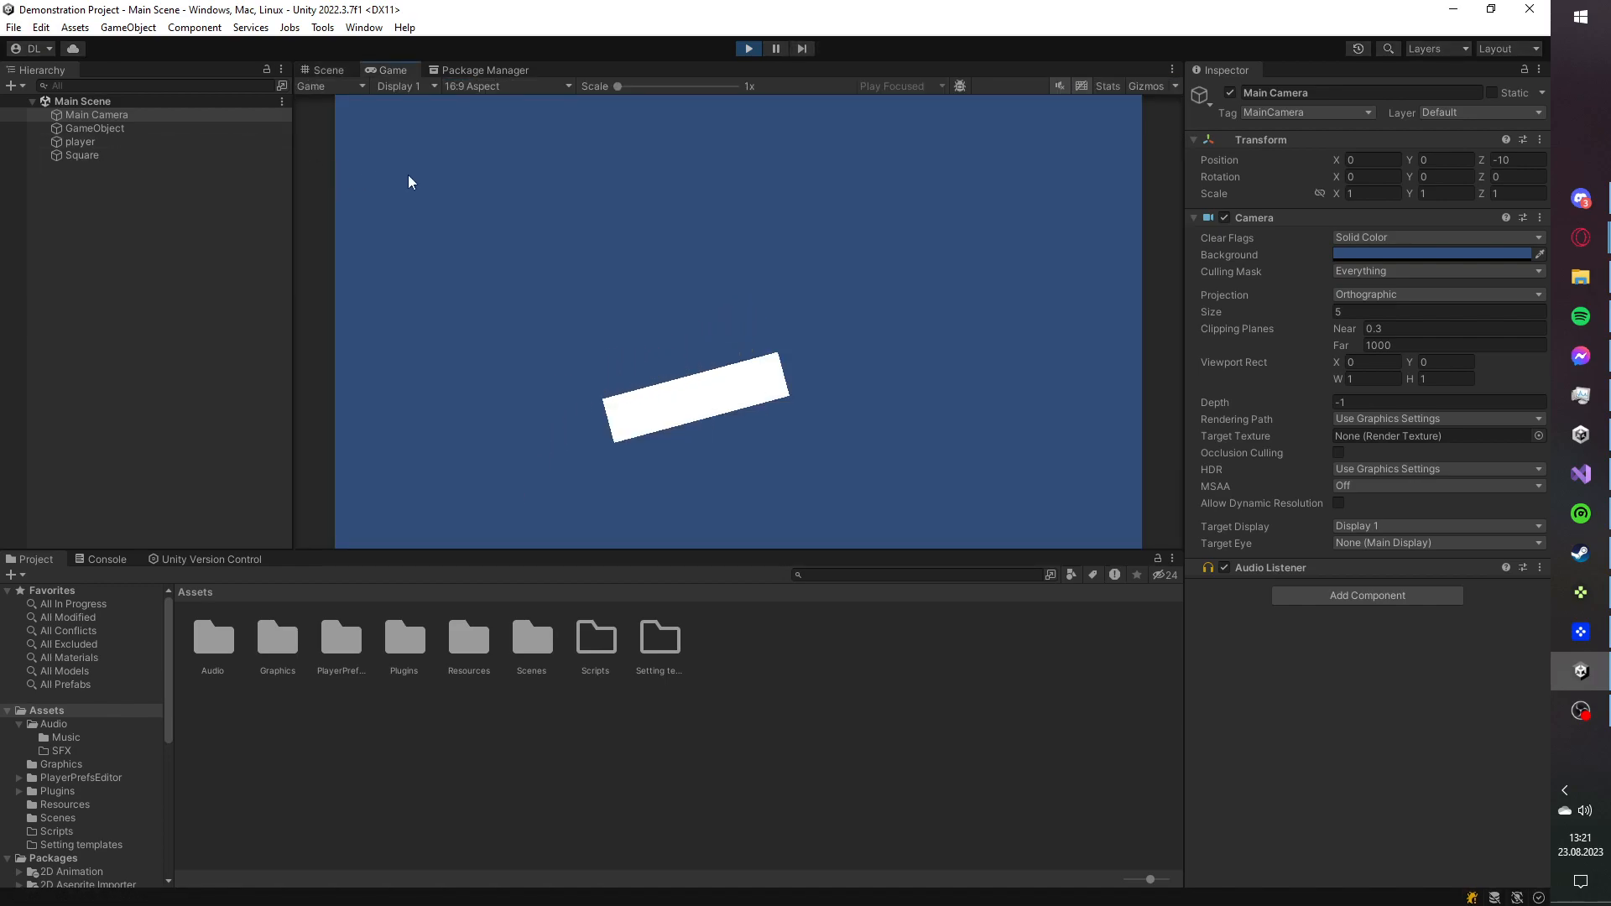
{"action": "left_click", "coordinate": [759, 52]}
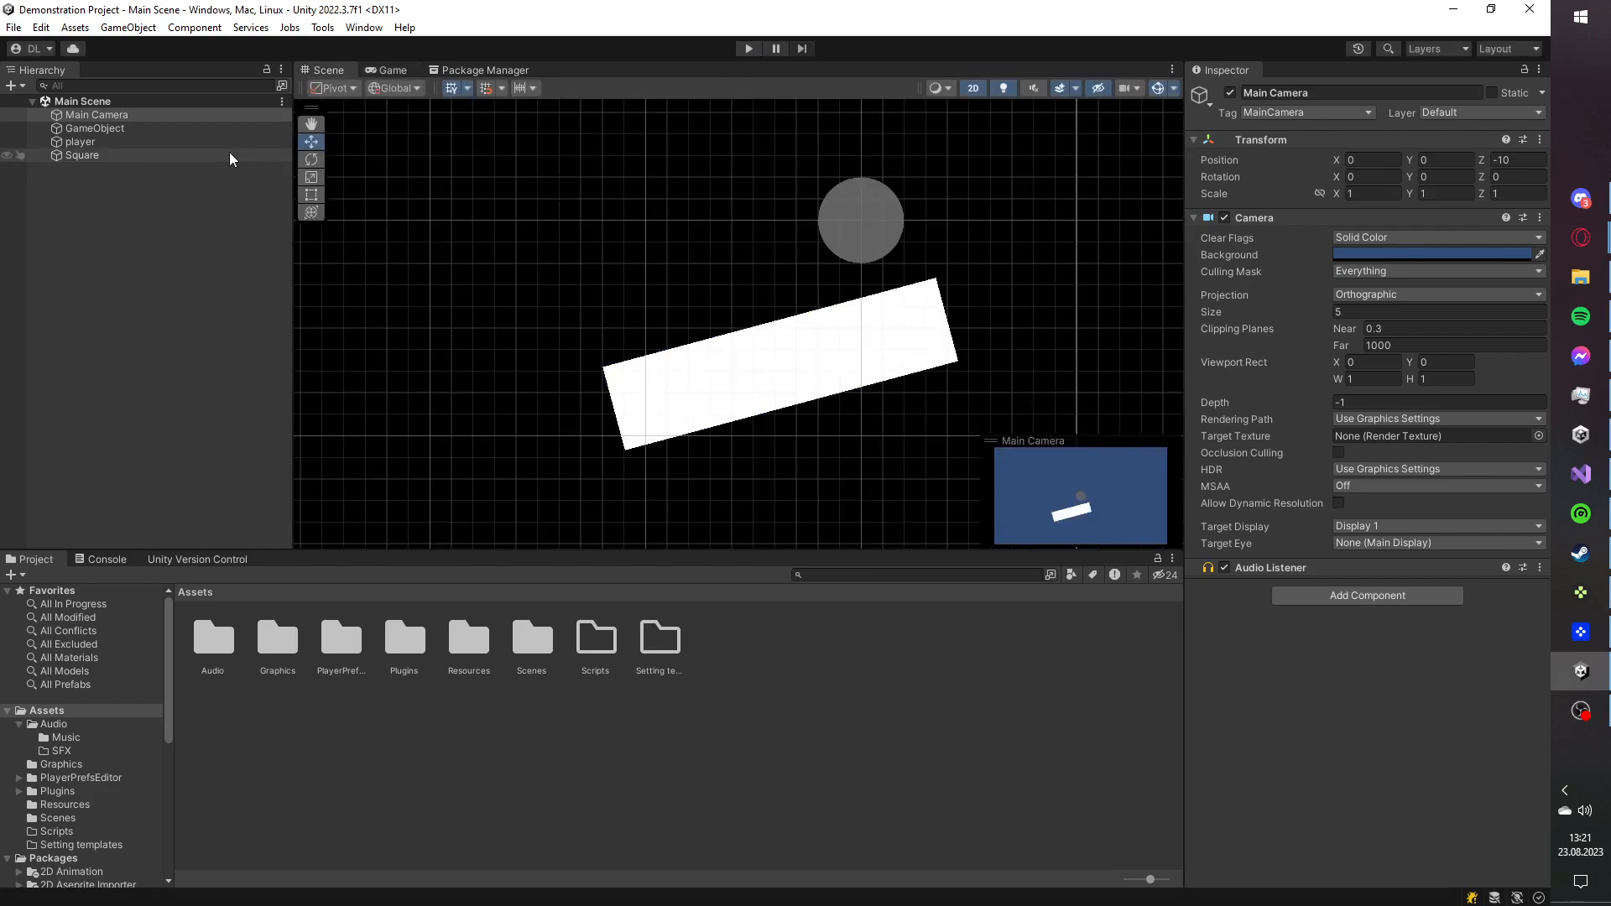
- Create an empty object in the scene hierarchy with nothing else selected
{"action": "left_click", "coordinate": [108, 155]}
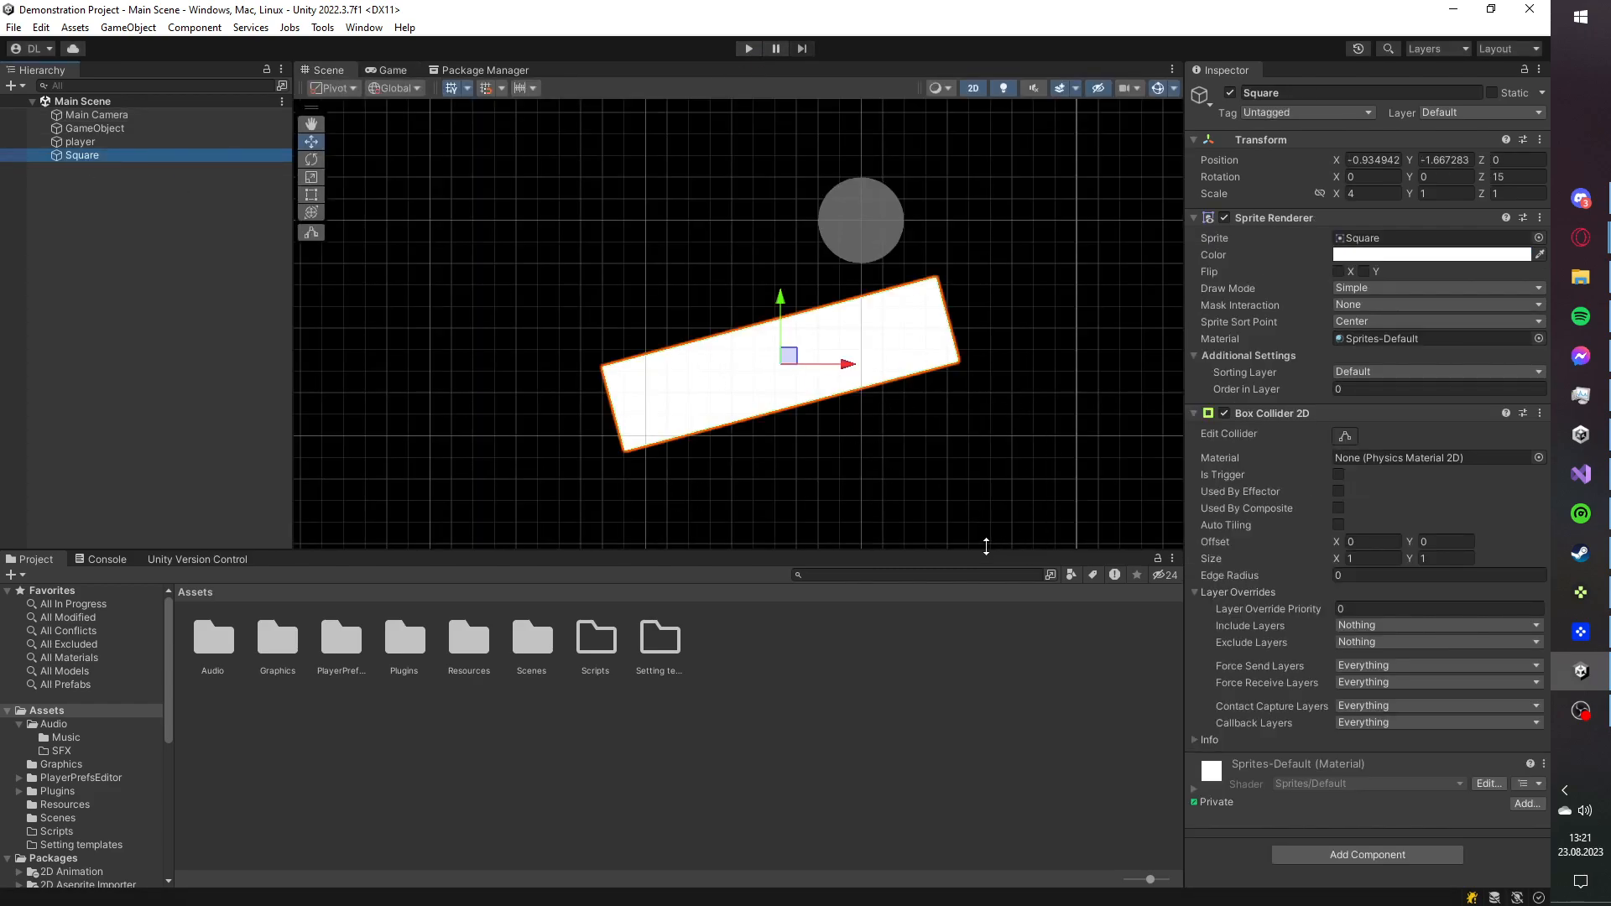
{"action": "left_click", "coordinate": [162, 214]}
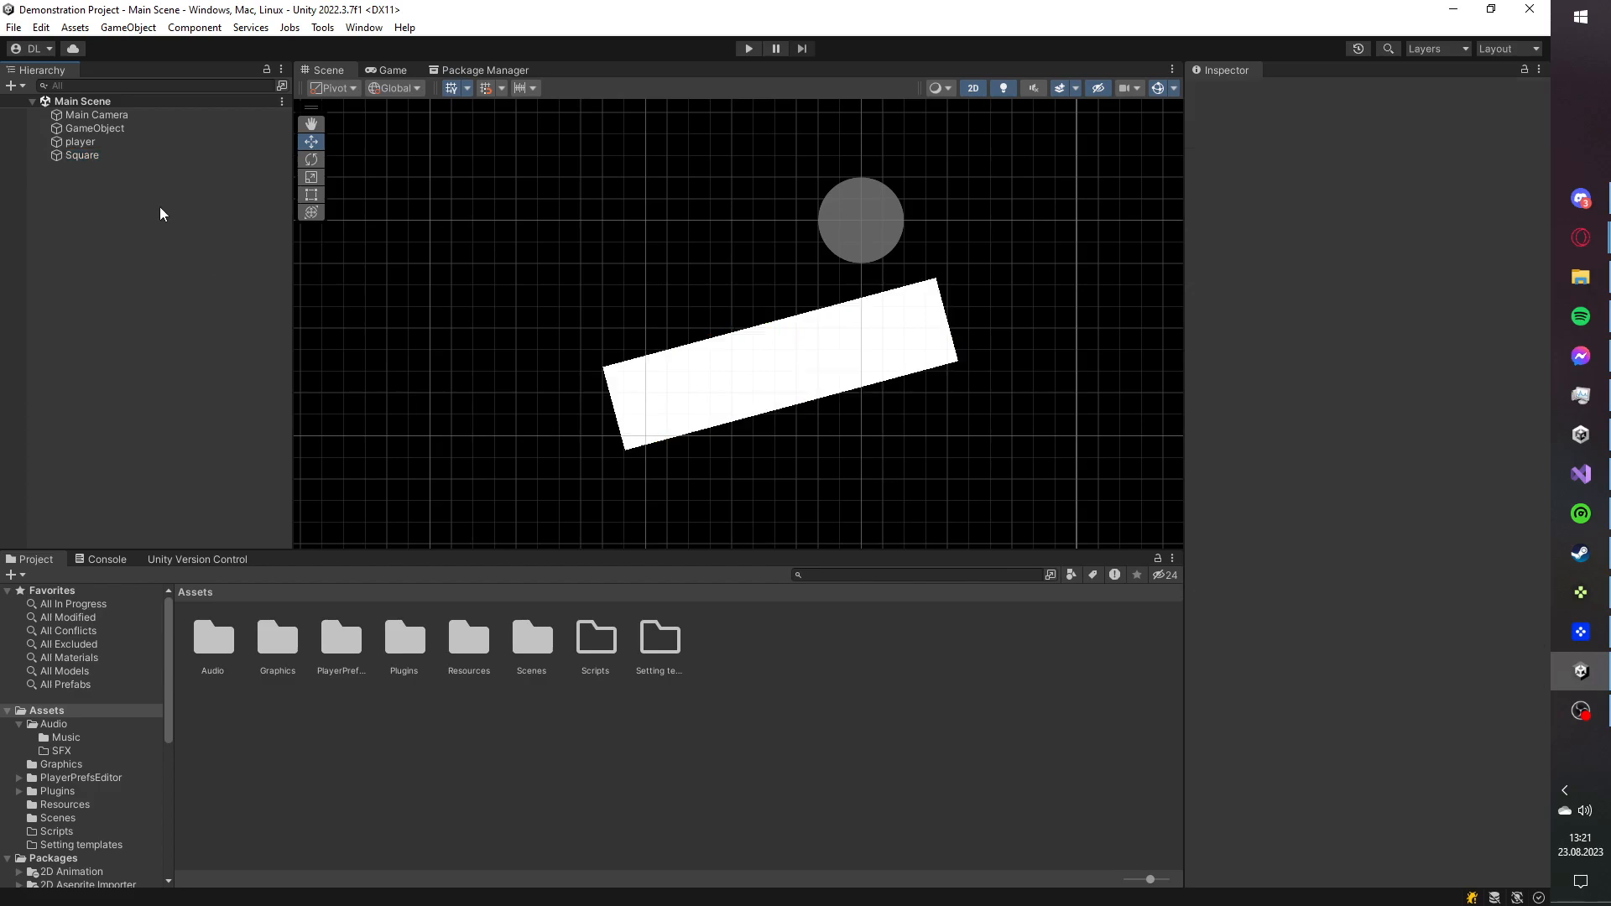
{"action": "right_click", "coordinate": [81, 190]}
{"action": "left_click", "coordinate": [210, 417]}
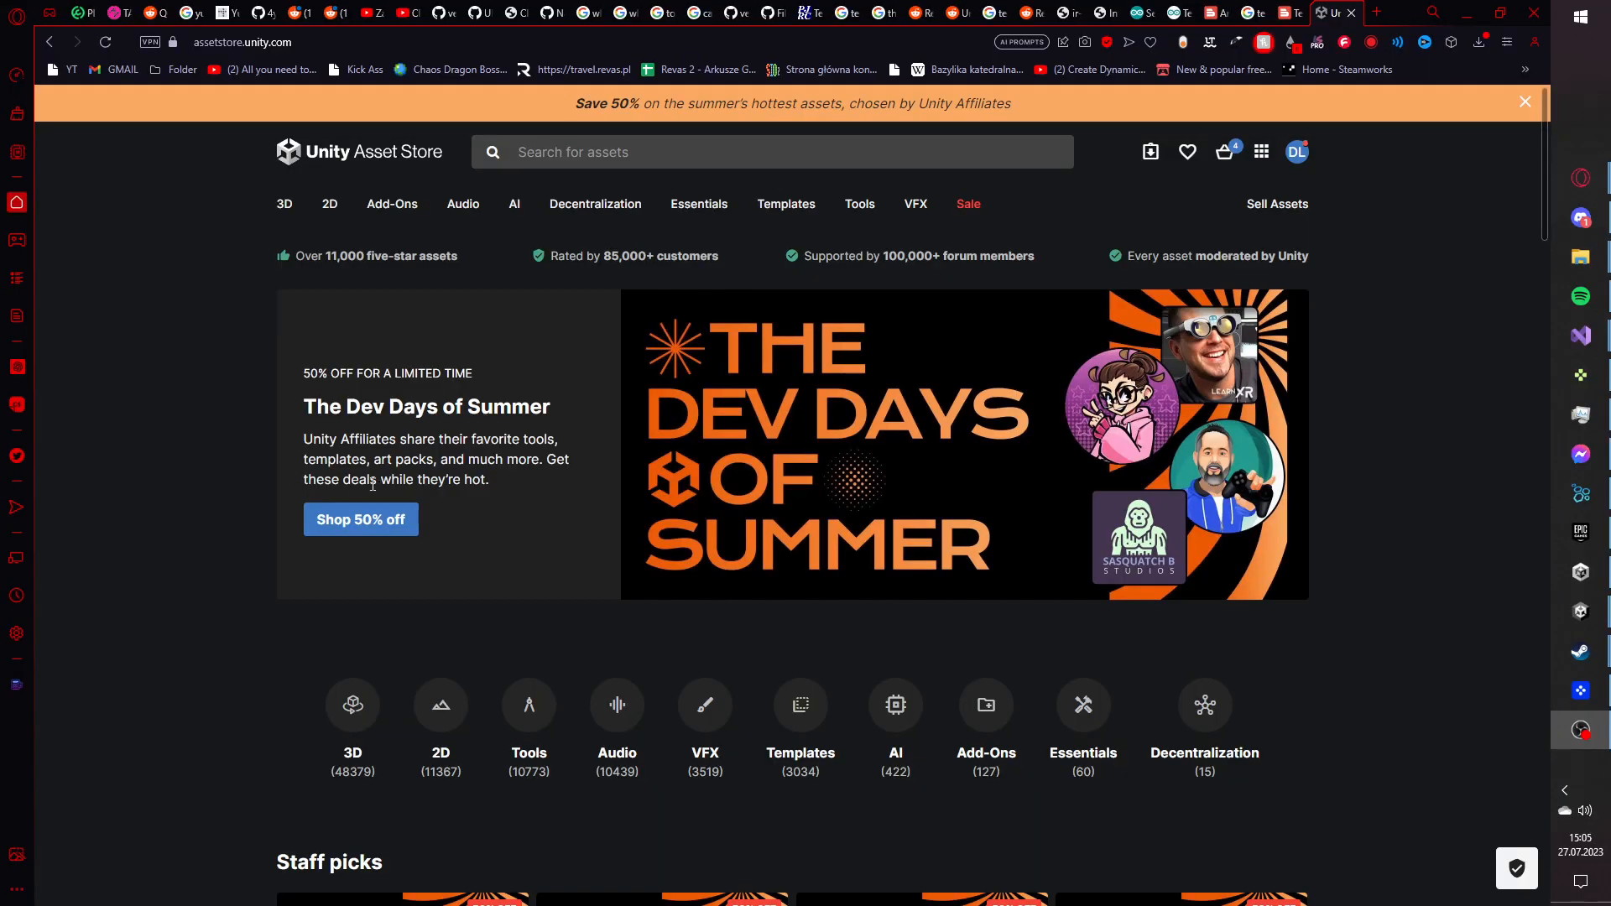
- Switch to the Unity Asset Store in the browser and open the Dev Days of Summer 50% off sale
{"action": "left_click", "coordinate": [361, 520]}
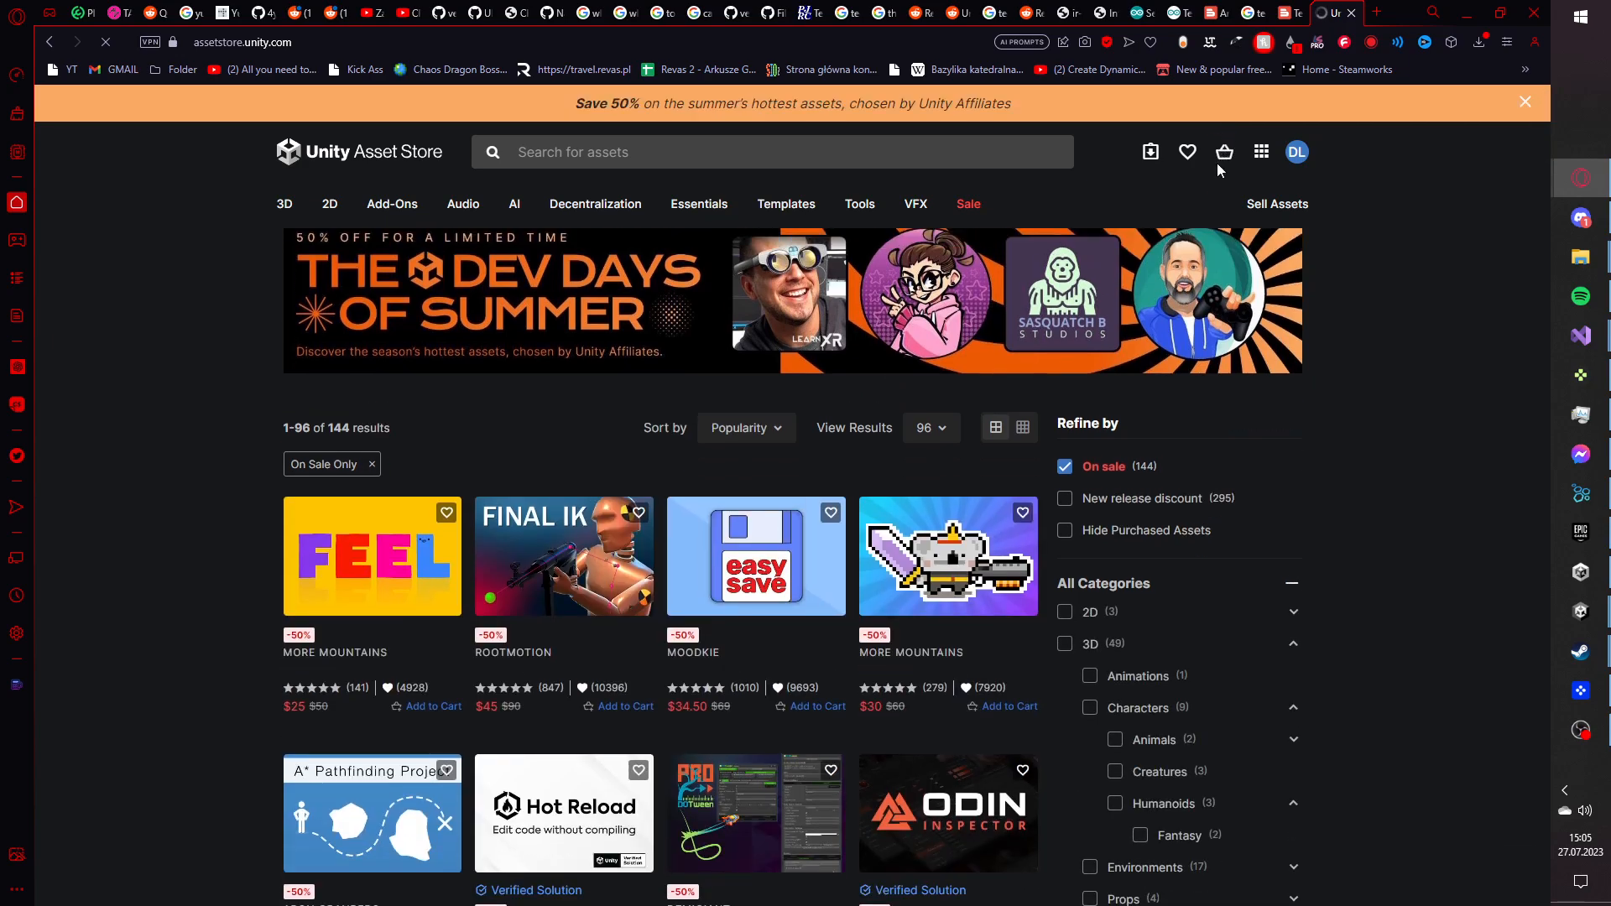
- Look through the items in the Asset Store shopping cart and close it
{"action": "left_click", "coordinate": [1525, 103]}
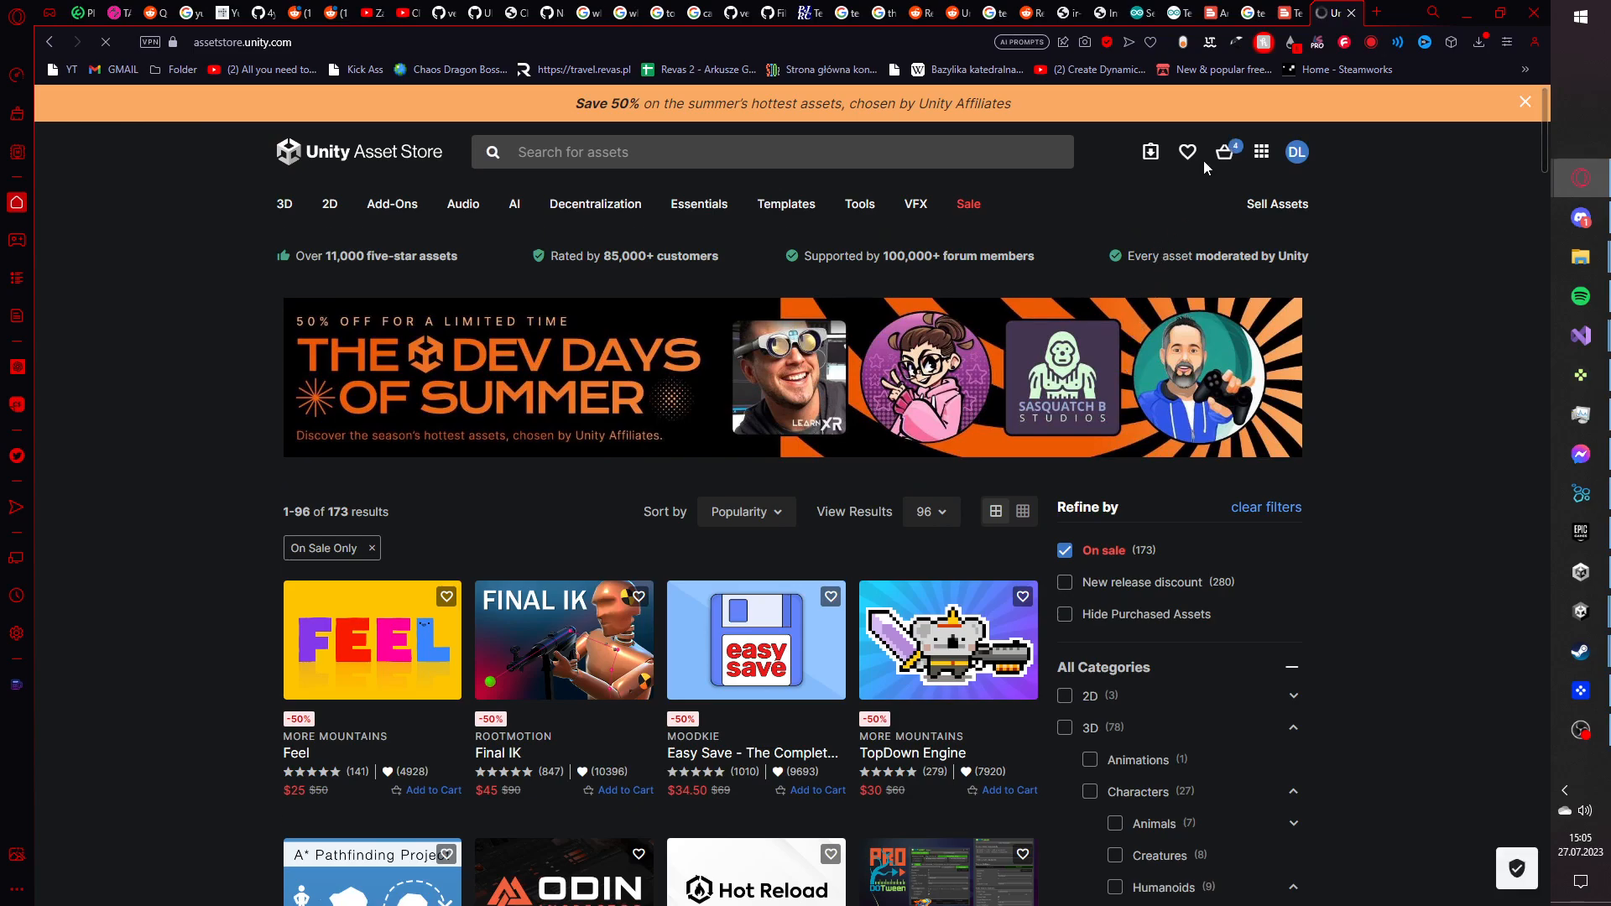
{"action": "left_click", "coordinate": [1225, 156]}
{"action": "scroll", "coordinate": [974, 309], "scroll_direction": "down", "scroll_amount": 1}
{"action": "scroll", "coordinate": [974, 309], "scroll_direction": "down", "scroll_amount": 3}
{"action": "scroll", "coordinate": [999, 293], "scroll_direction": "up", "scroll_amount": 5}
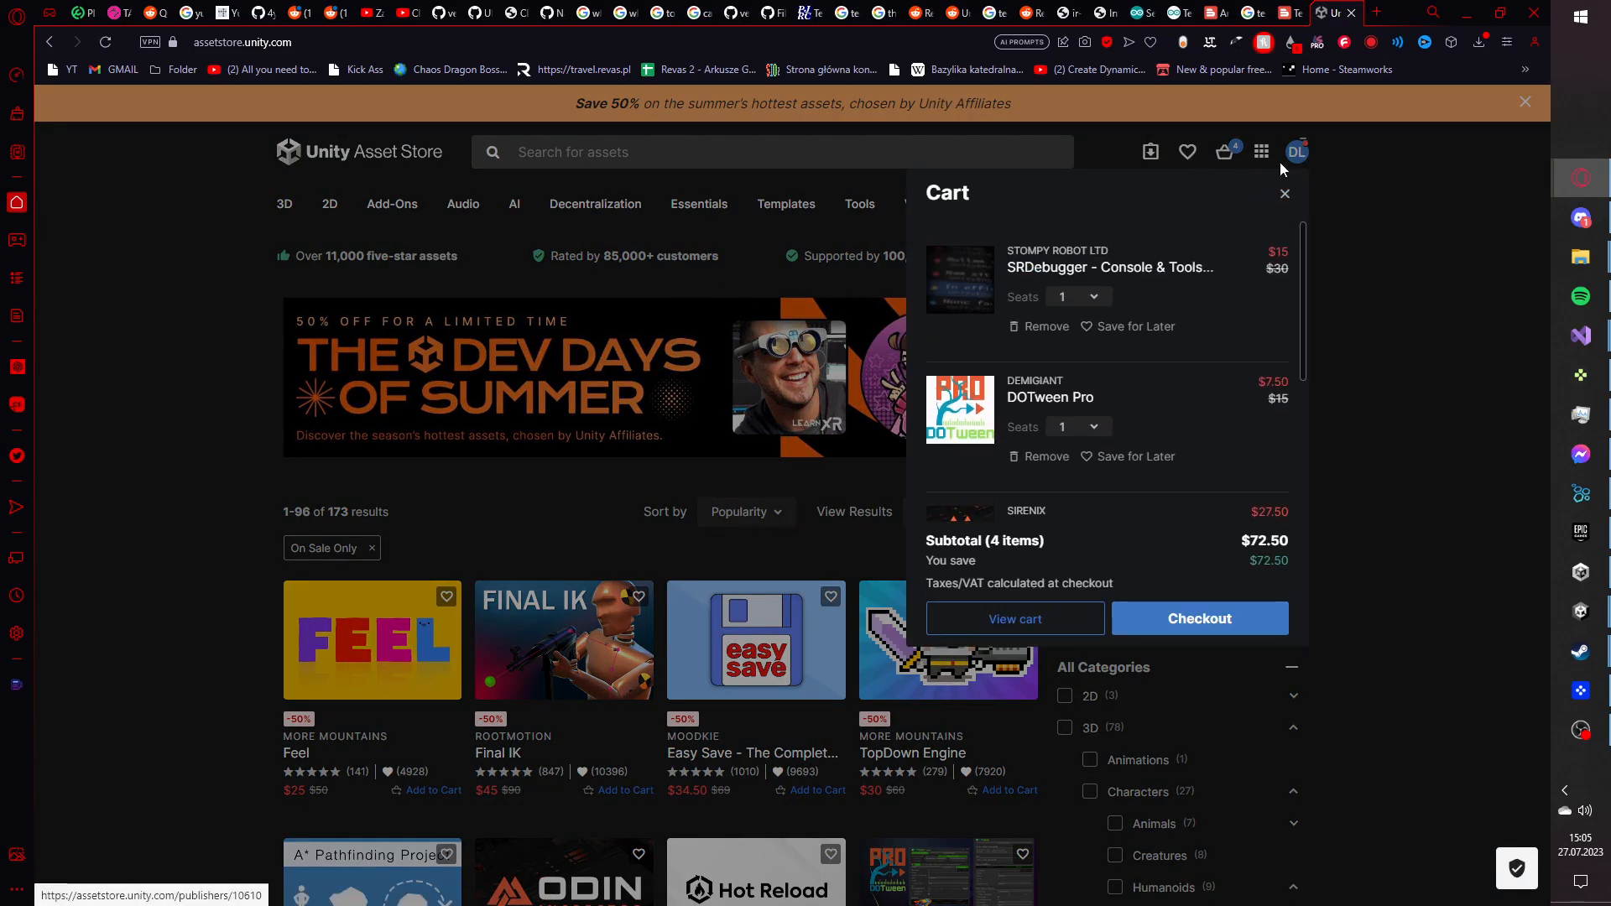
{"action": "left_click", "coordinate": [1284, 195]}
- Browse the list of discounted assets in the Dev Days of Summer sale
{"action": "scroll", "coordinate": [1422, 389], "scroll_direction": "down", "scroll_amount": 15}
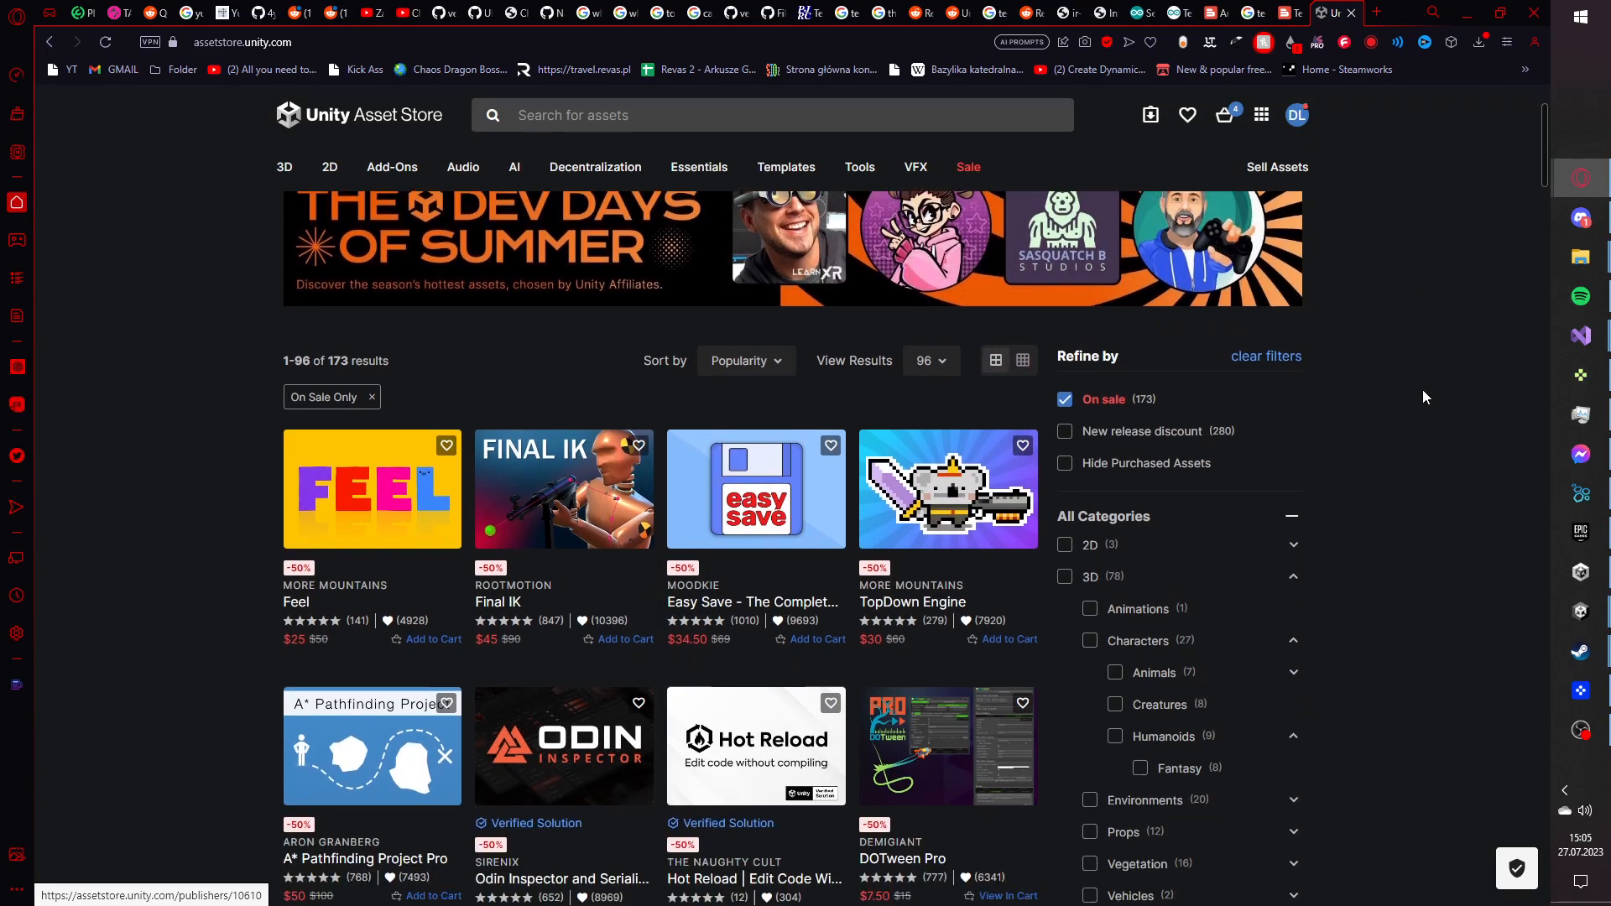
{"action": "scroll", "coordinate": [1422, 391], "scroll_direction": "down", "scroll_amount": 20}
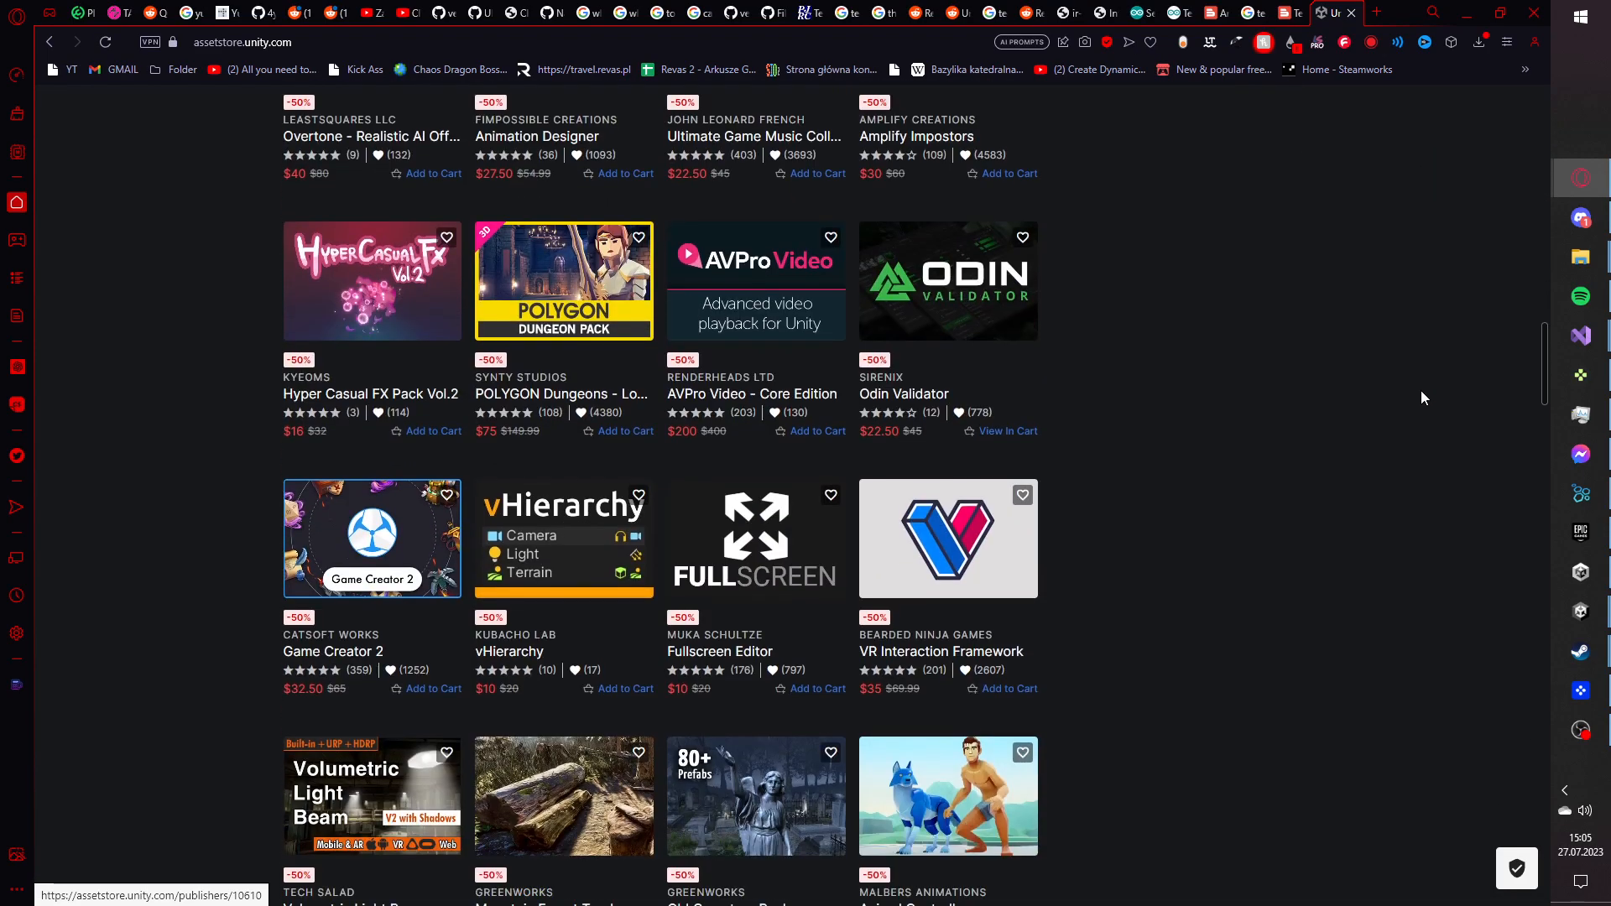
{"action": "scroll", "coordinate": [1421, 390], "scroll_direction": "down", "scroll_amount": 15}
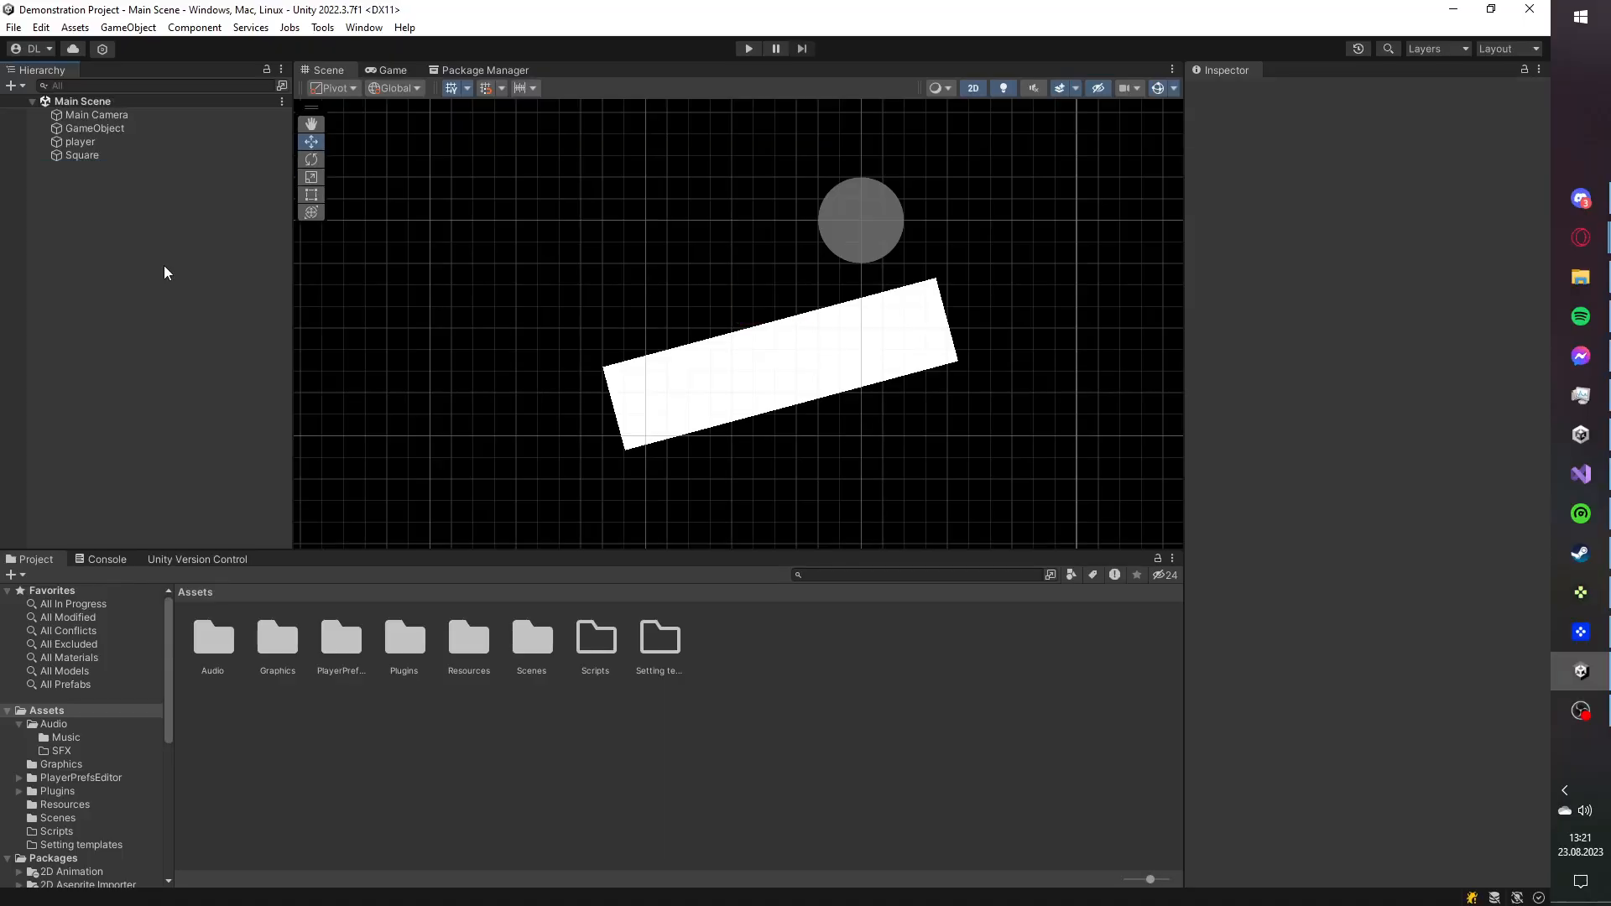
- Switch to the Unity editor, add a Rectangular 2D tilemap to the scene with its default name, and save the scene
{"action": "right_click", "coordinate": [121, 203]}
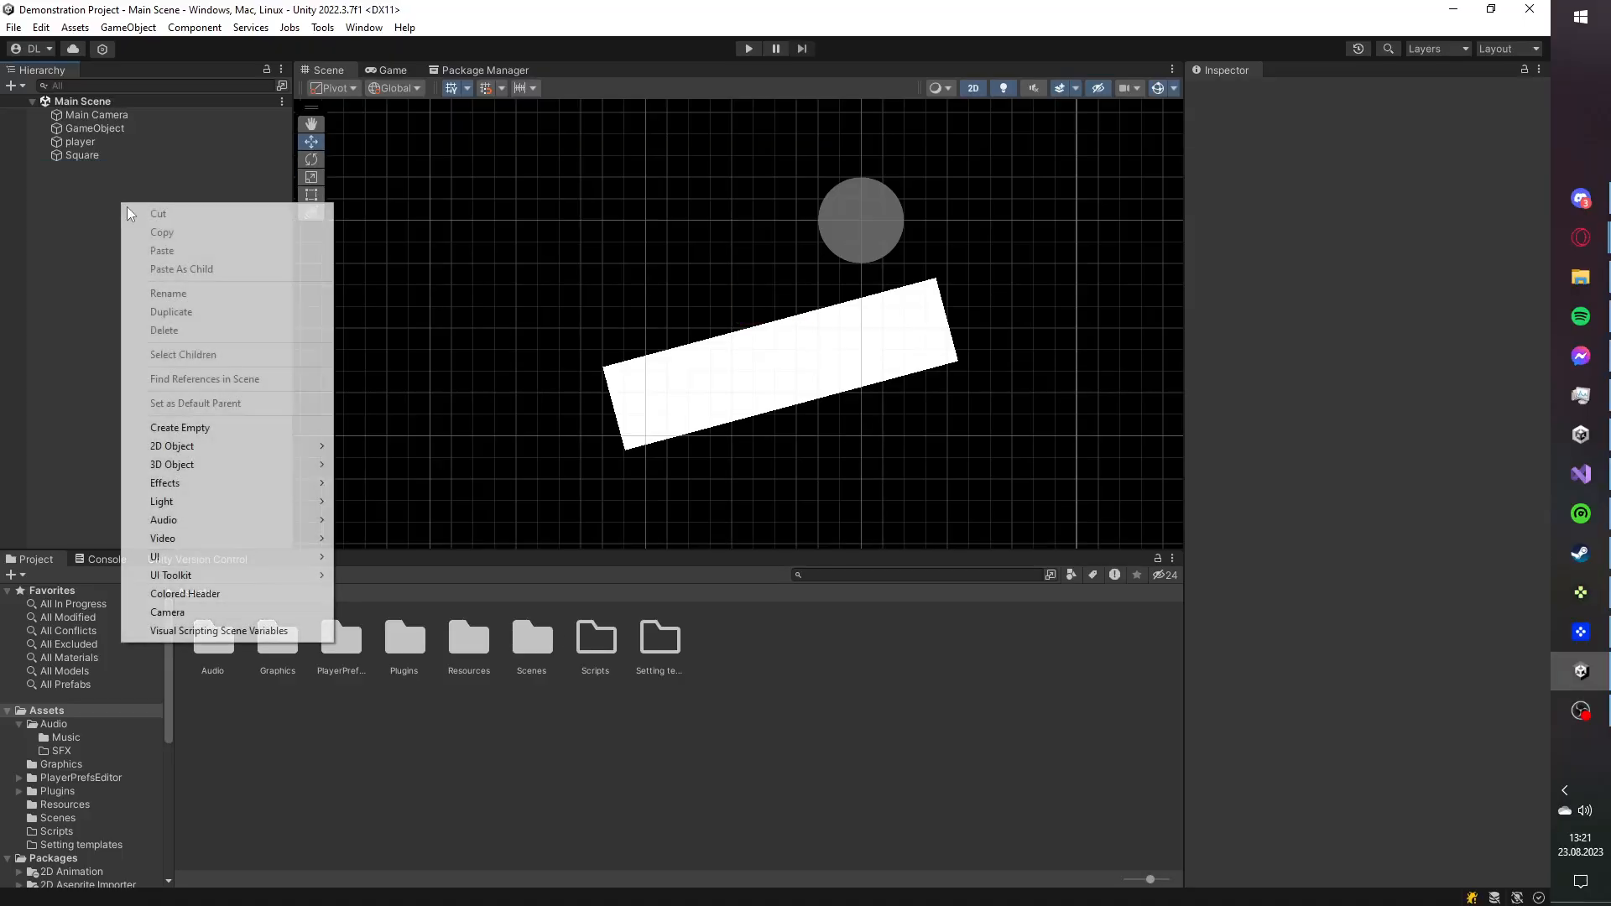
{"action": "mouse_move", "coordinate": [269, 447]}
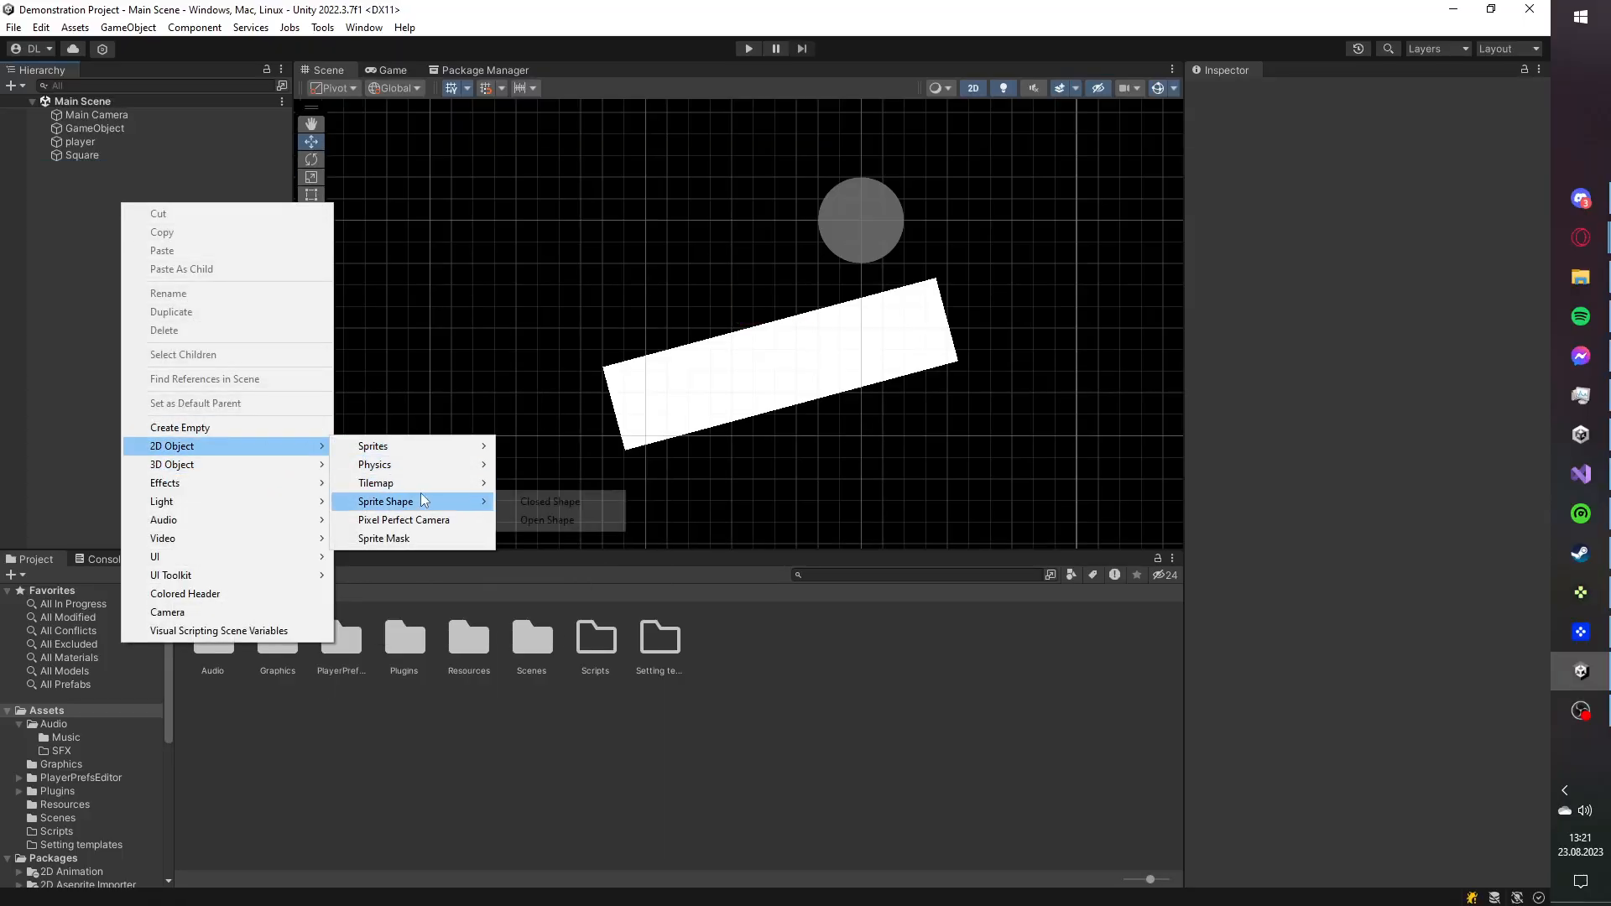
{"action": "mouse_move", "coordinate": [437, 485]}
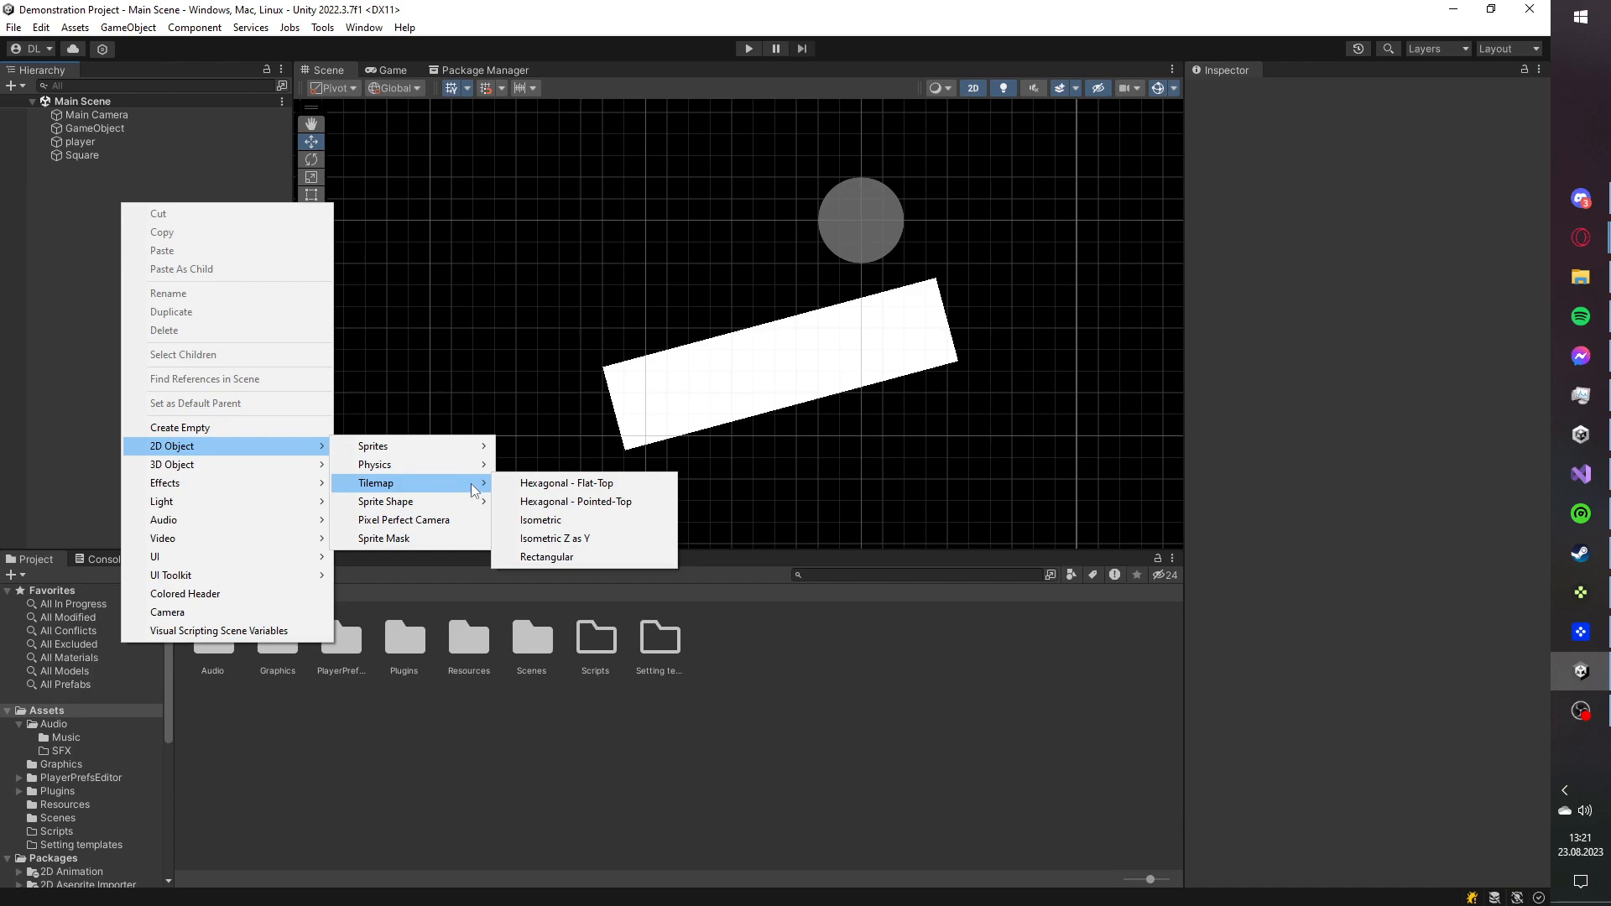
{"action": "left_click", "coordinate": [554, 558]}
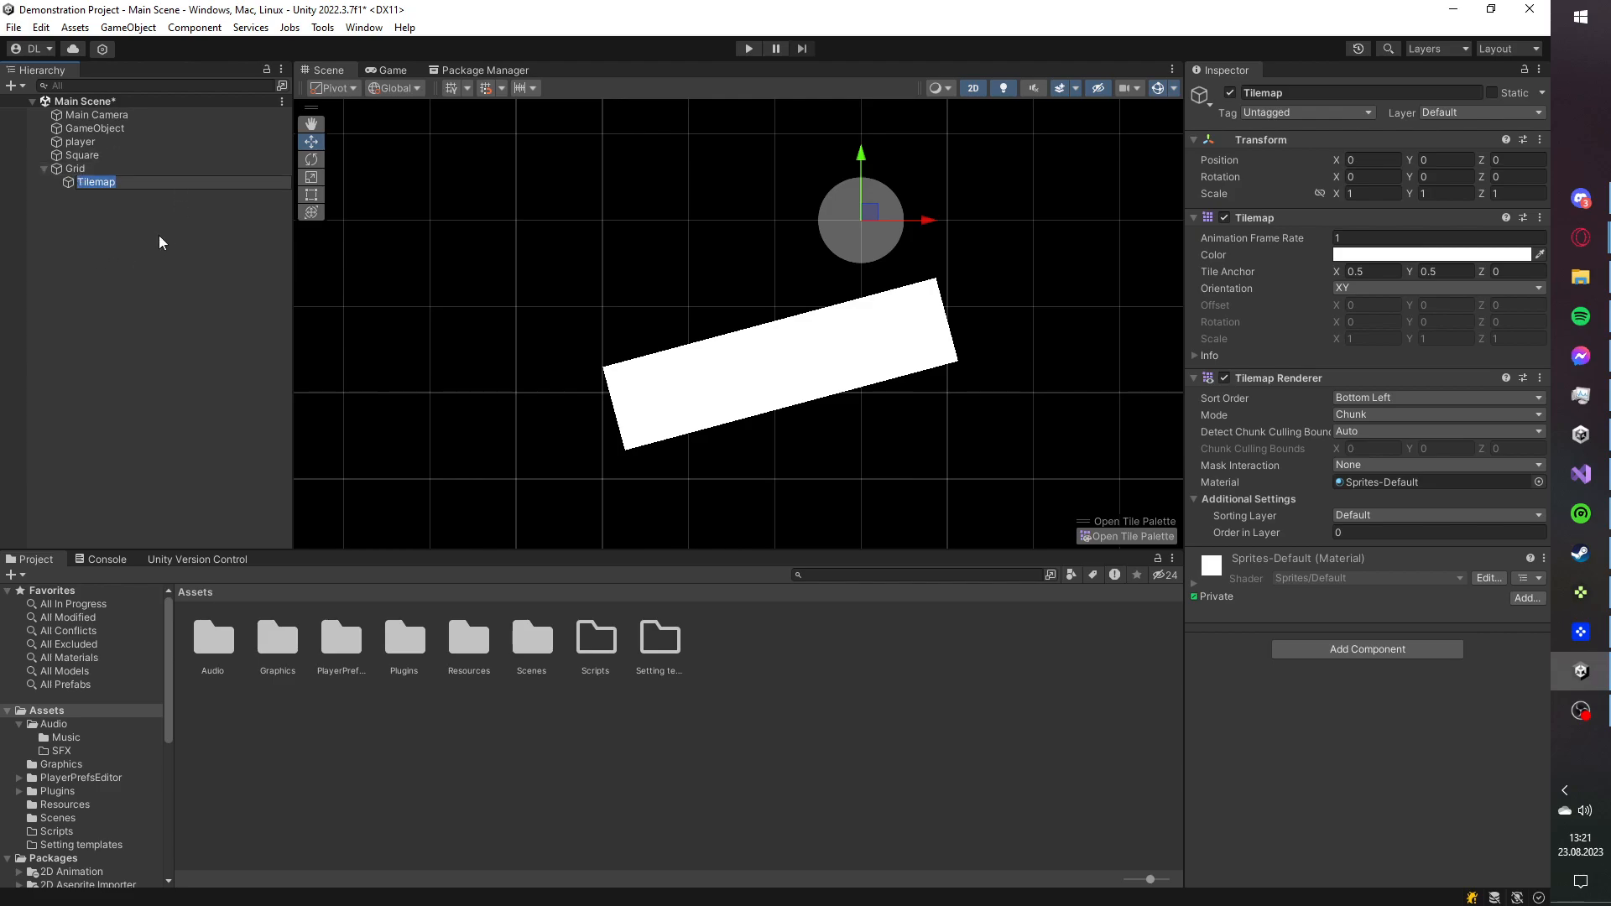
{"action": "key", "text": "Return"}
{"action": "key", "text": "ctrl+s"}
- Open the Tile Palette window and dock it beside the Inspector
{"action": "scroll", "coordinate": [903, 249], "scroll_direction": "down", "scroll_amount": 10}
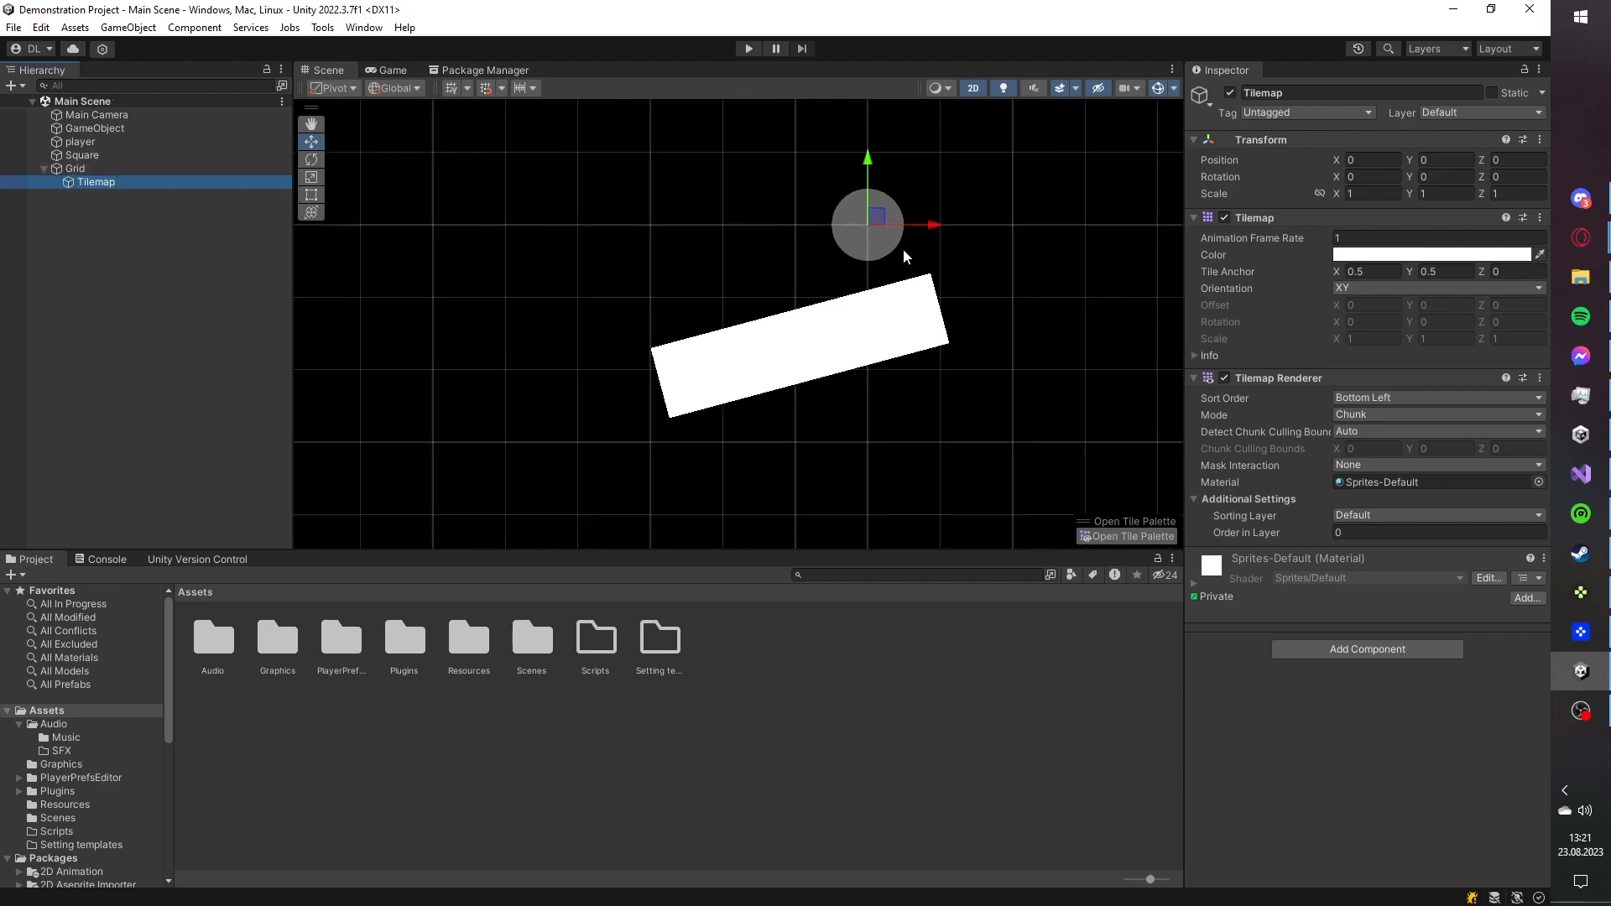
{"action": "scroll", "coordinate": [821, 458], "scroll_direction": "down", "scroll_amount": 7}
{"action": "middle_click_drag", "start_coordinate": [820, 458], "coordinate": [780, 446]}
{"action": "scroll", "coordinate": [703, 309], "scroll_direction": "up", "scroll_amount": 8}
{"action": "scroll", "coordinate": [705, 310], "scroll_direction": "up", "scroll_amount": 8}
{"action": "scroll", "coordinate": [400, 272], "scroll_direction": "up", "scroll_amount": 3}
{"action": "middle_click_drag", "start_coordinate": [562, 253], "coordinate": [281, 112]}
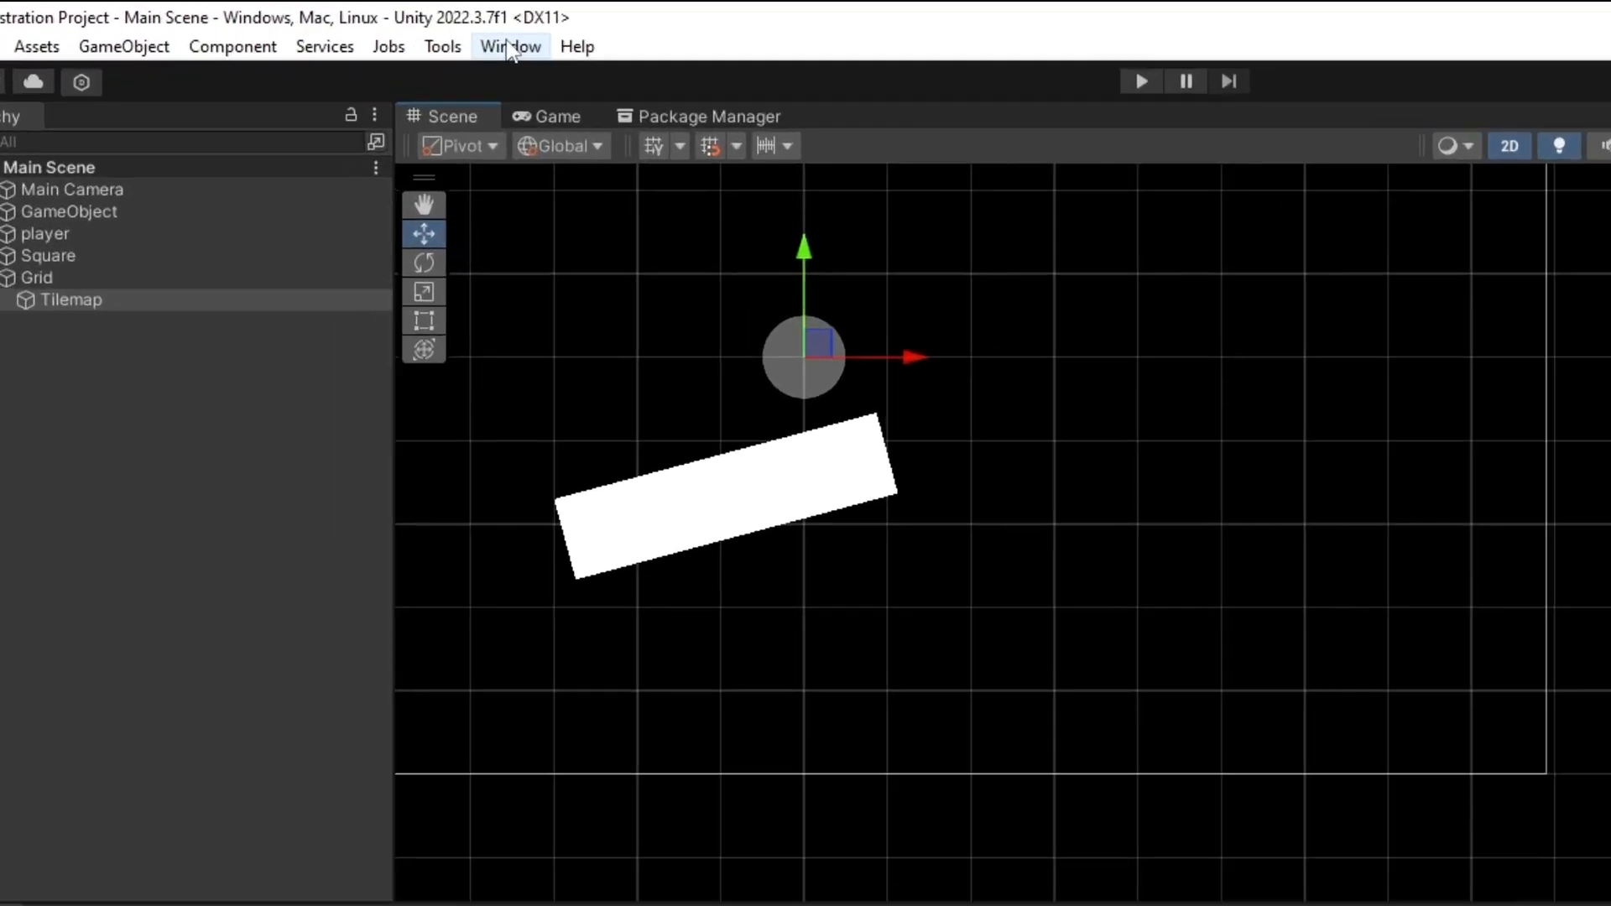
{"action": "left_click", "coordinate": [363, 27]}
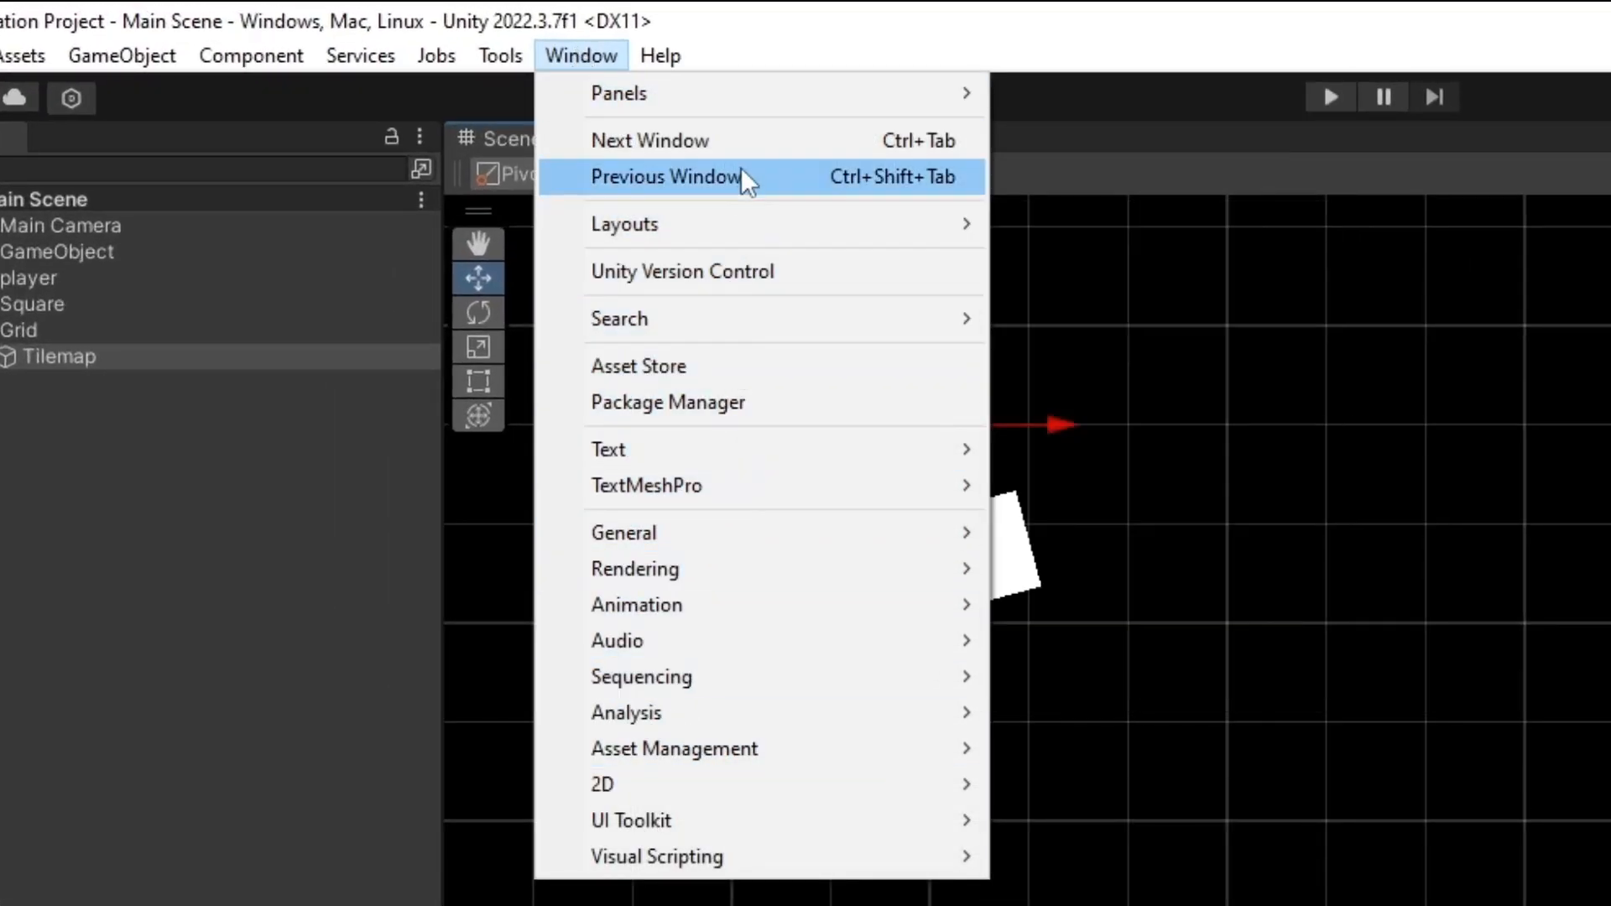
{"action": "mouse_move", "coordinate": [724, 785]}
{"action": "left_click", "coordinate": [1138, 818]}
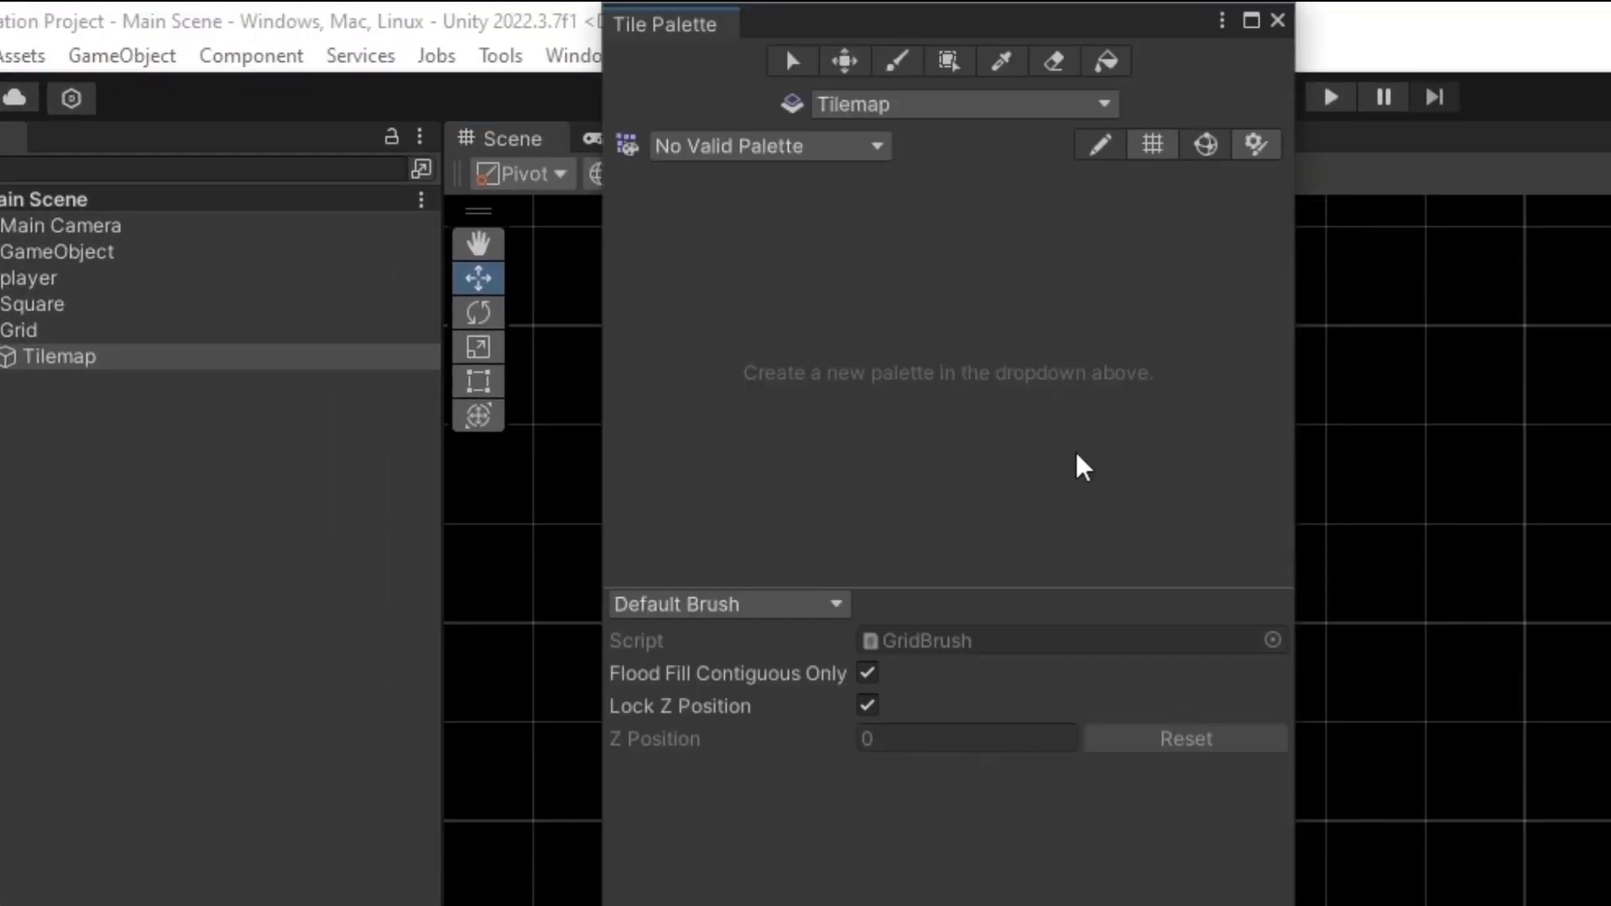
{"action": "left_click_drag", "start_coordinate": [688, 30], "coordinate": [1375, 79]}
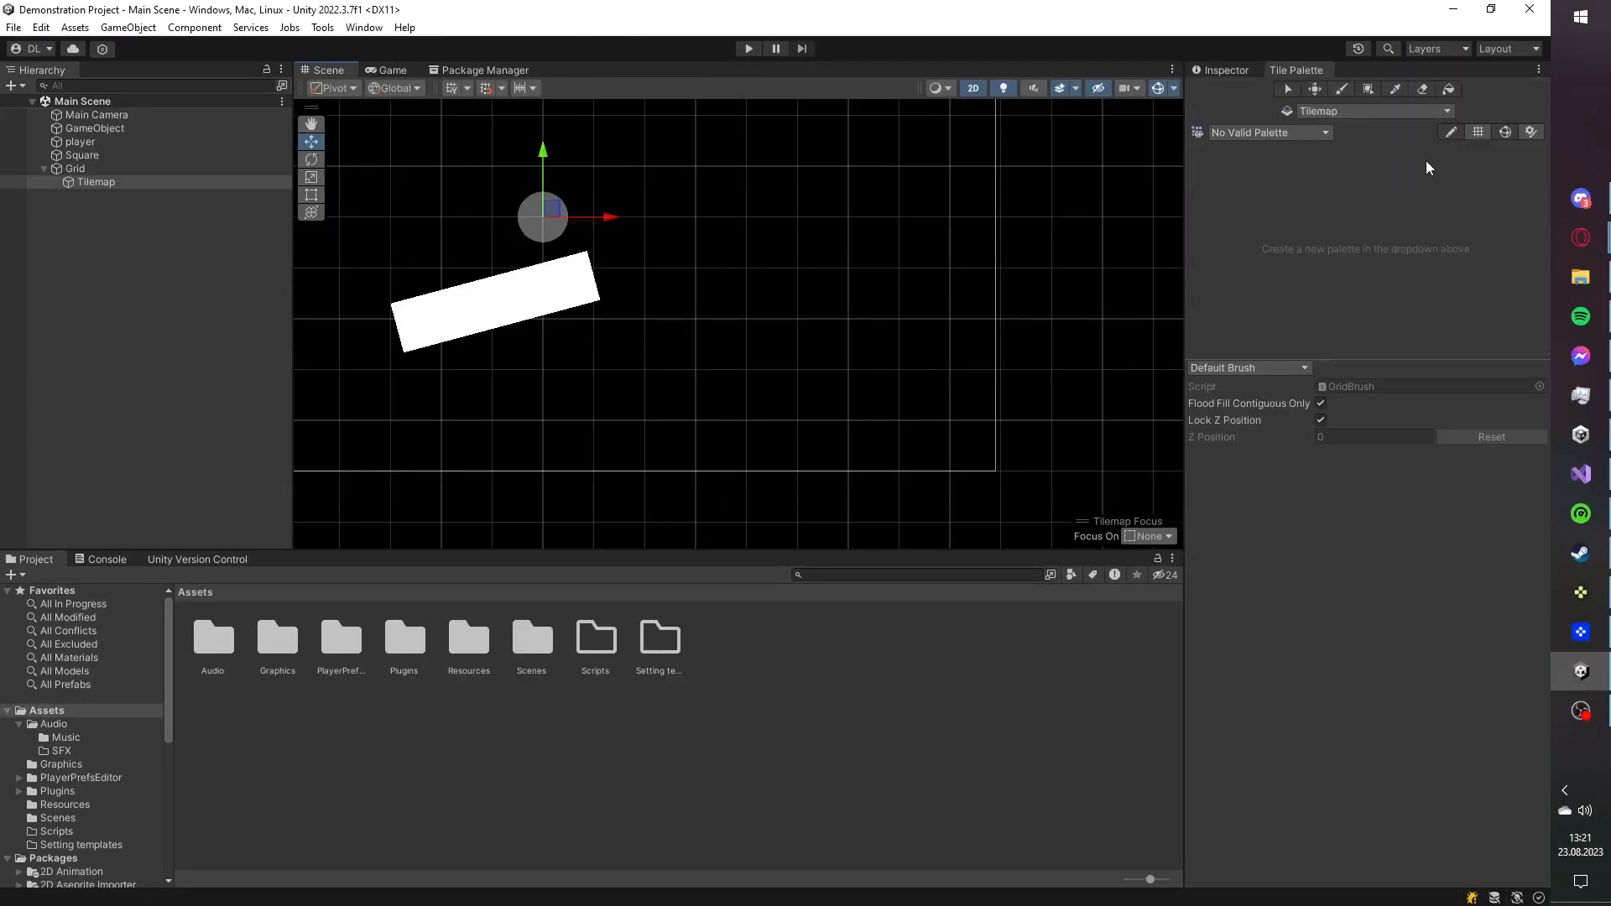
- Create a new tile palette named DEMO with a Rectangle grid and proceed to choosing its save folder
{"action": "left_click", "coordinate": [1311, 132]}
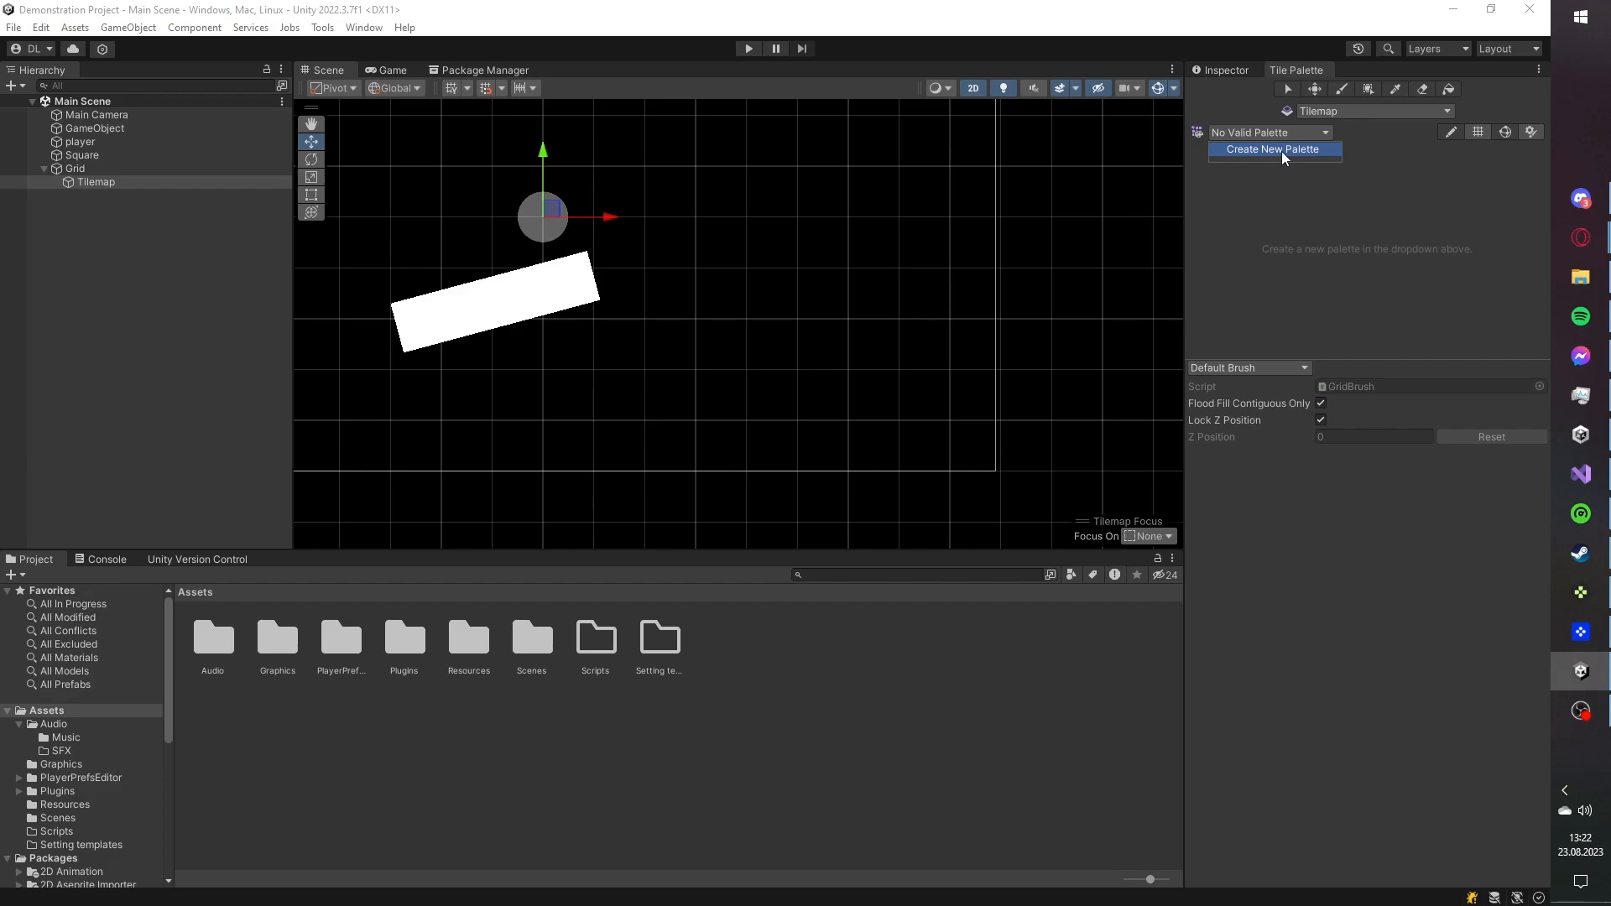
{"action": "left_click", "coordinate": [1282, 151]}
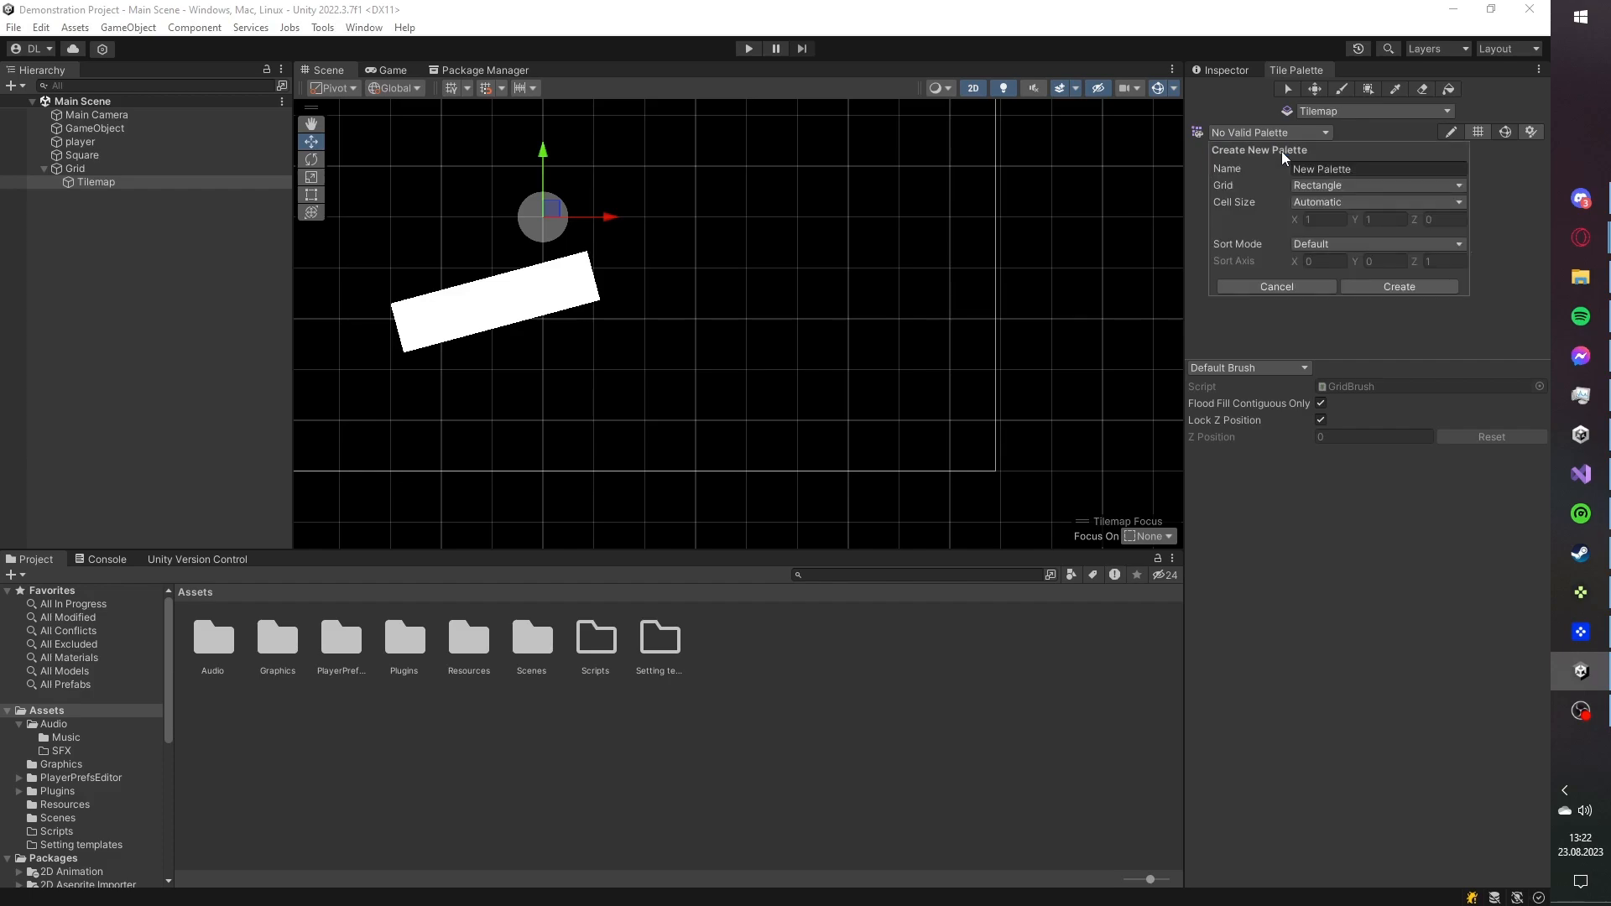
{"action": "key", "text": "BackSpace"}
{"action": "type", "text": "sample"}
{"action": "left_click", "coordinate": [1357, 290]}
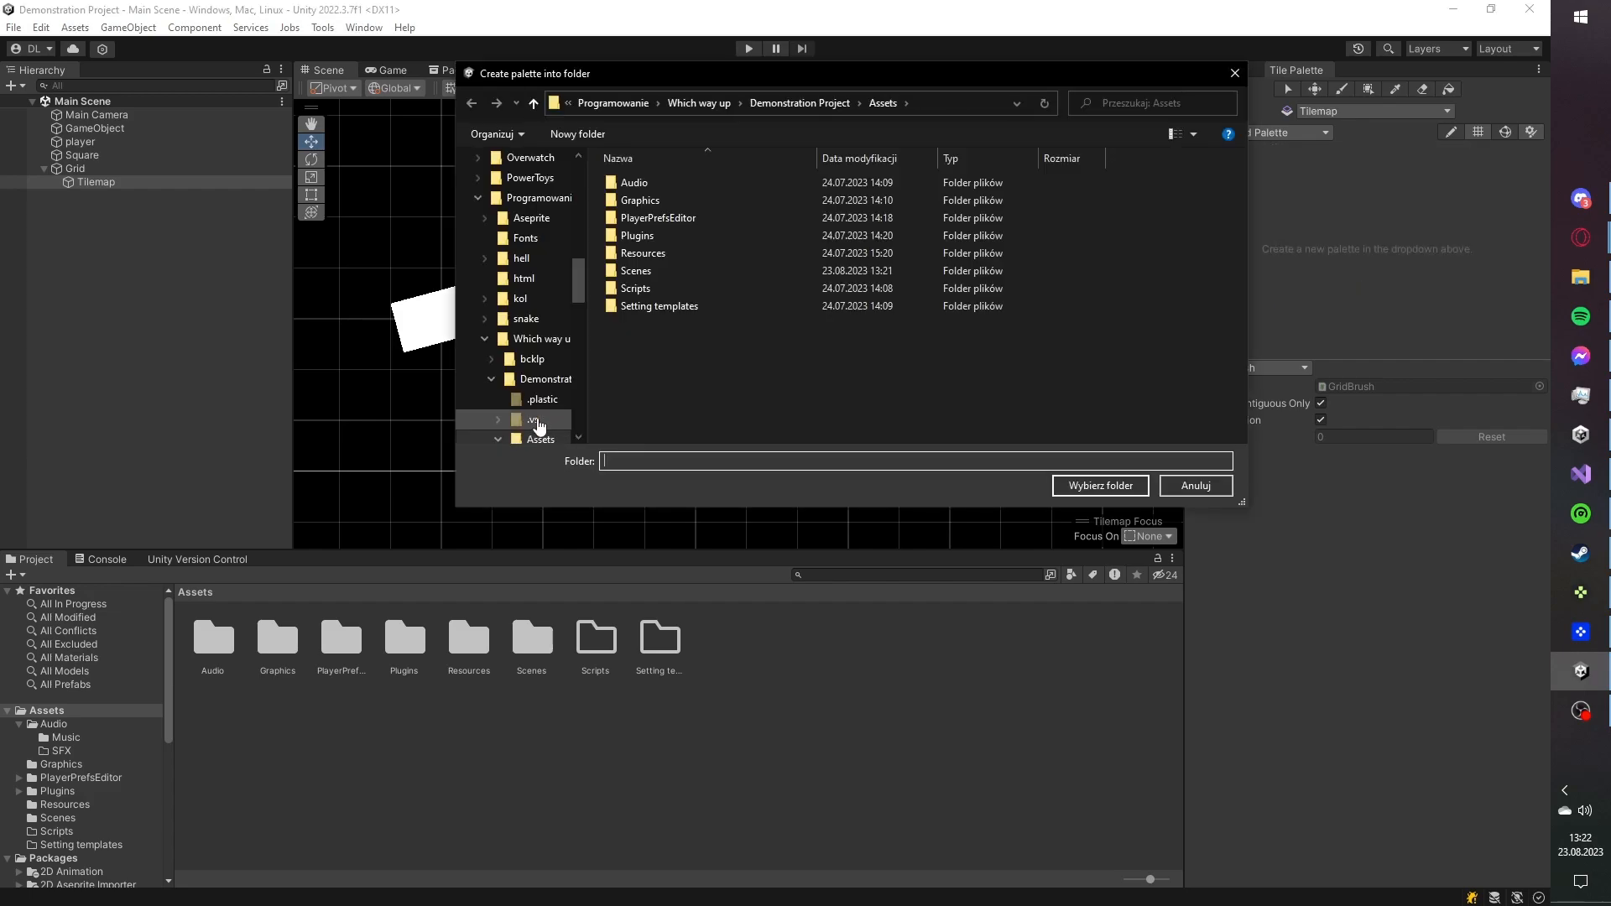
- Create a folder named Tilemaps inside the project's Resources folder
{"action": "double_click", "coordinate": [648, 253]}
{"action": "right_click", "coordinate": [646, 218]}
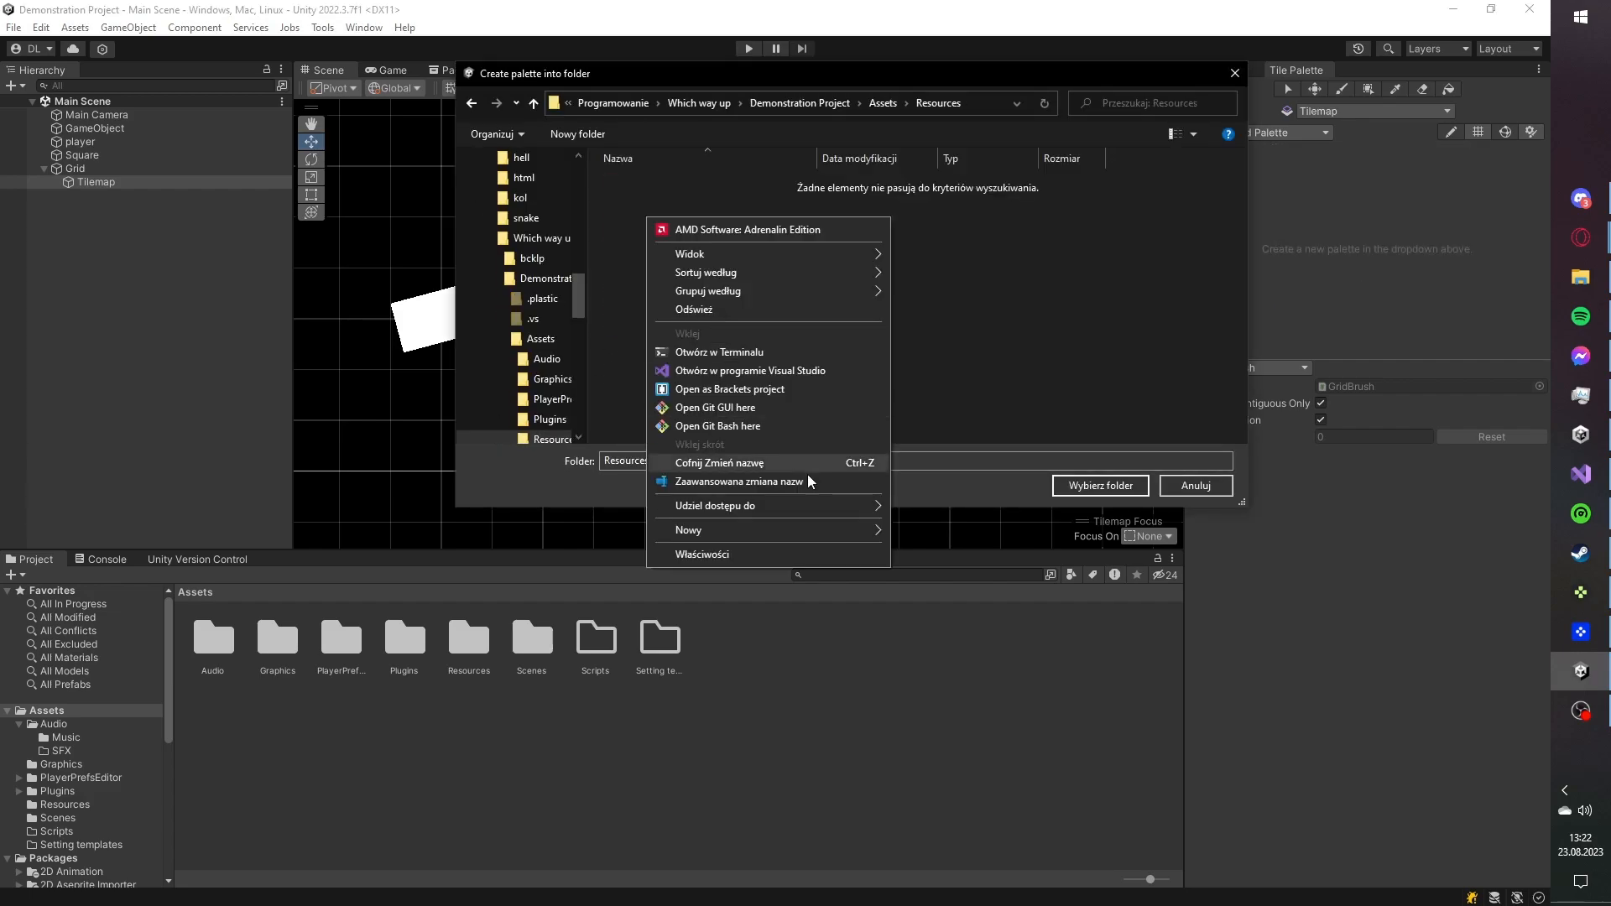
{"action": "left_click", "coordinate": [932, 531]}
{"action": "type", "text": "Tilemaps"}
{"action": "key", "text": "Return"}
- Create a Demo folder inside Tilemaps and save the palette in it
{"action": "double_click", "coordinate": [644, 186]}
{"action": "right_click", "coordinate": [651, 208]}
{"action": "left_click", "coordinate": [947, 526]}
{"action": "type", "text": "Demo"}
{"action": "key", "text": "Return"}
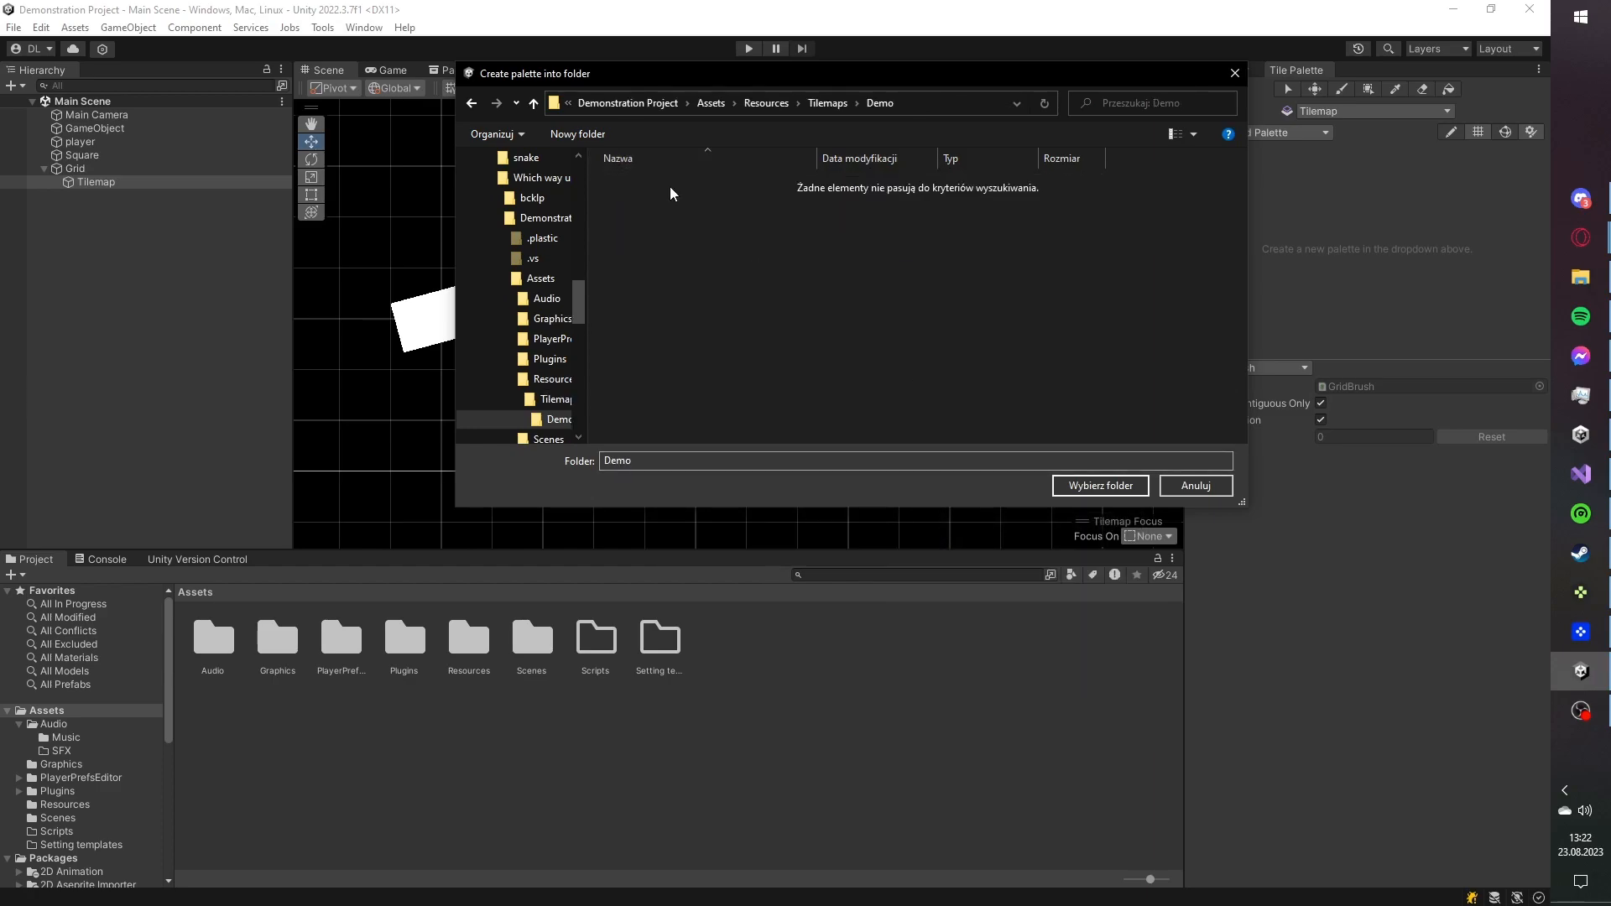
{"action": "key", "text": "Return"}
- Create a folder named Tiles inside the Graphics assets folder and open it
{"action": "double_click", "coordinate": [278, 638]}
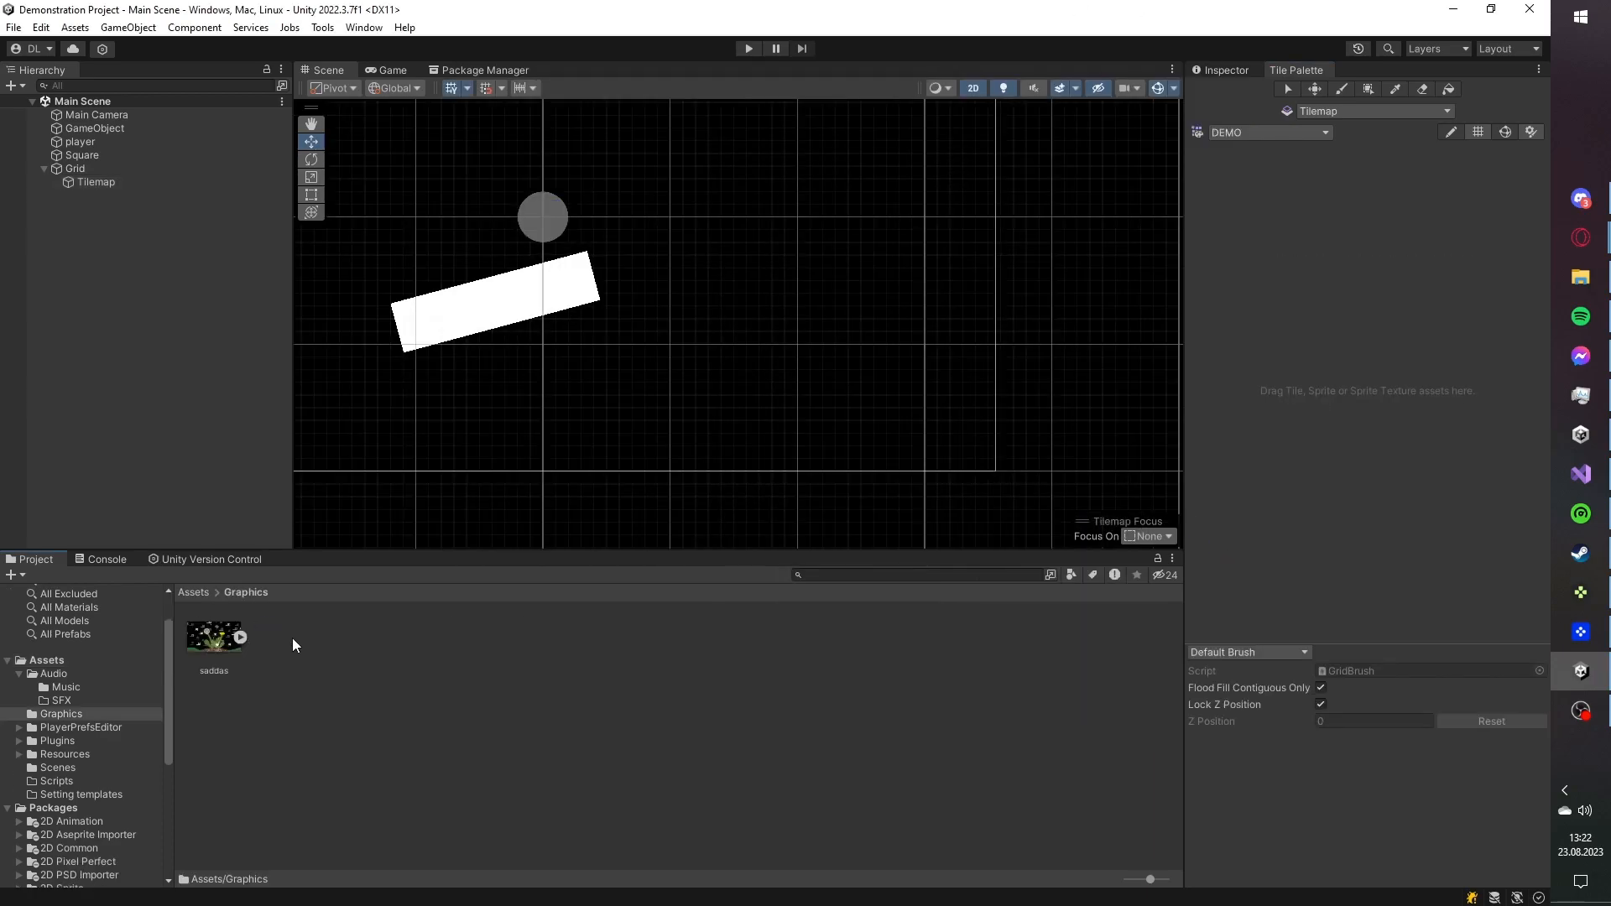
{"action": "right_click", "coordinate": [293, 640]}
{"action": "mouse_move", "coordinate": [527, 160]}
{"action": "mouse_move", "coordinate": [610, 158]}
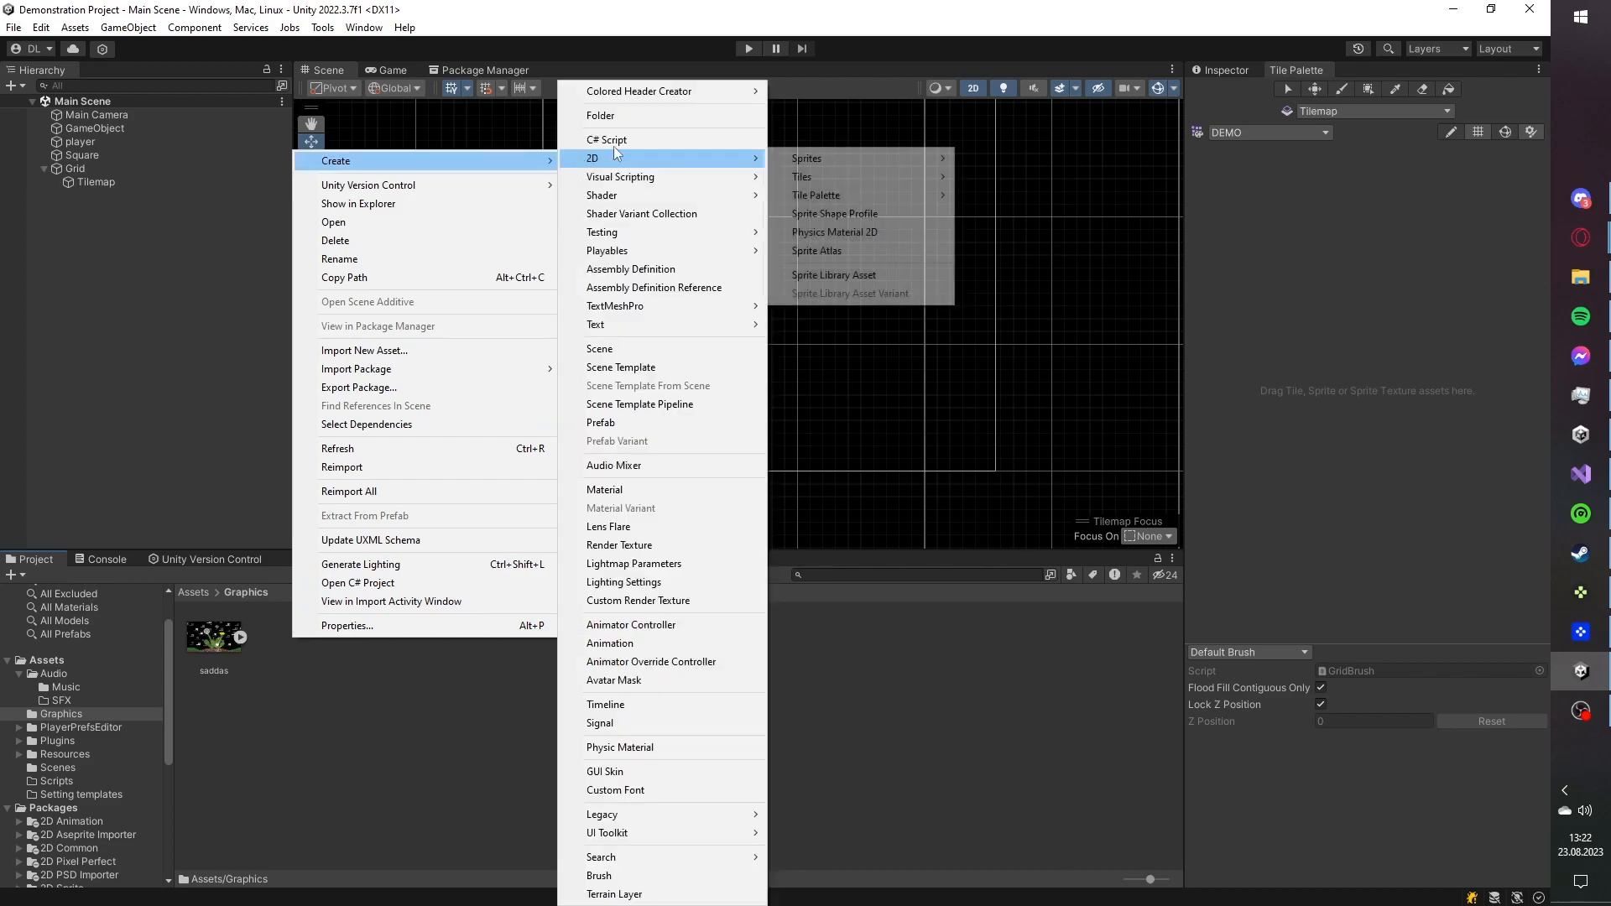
{"action": "left_click", "coordinate": [619, 118]}
{"action": "type", "text": "Tiles"}
{"action": "key", "text": "Return"}
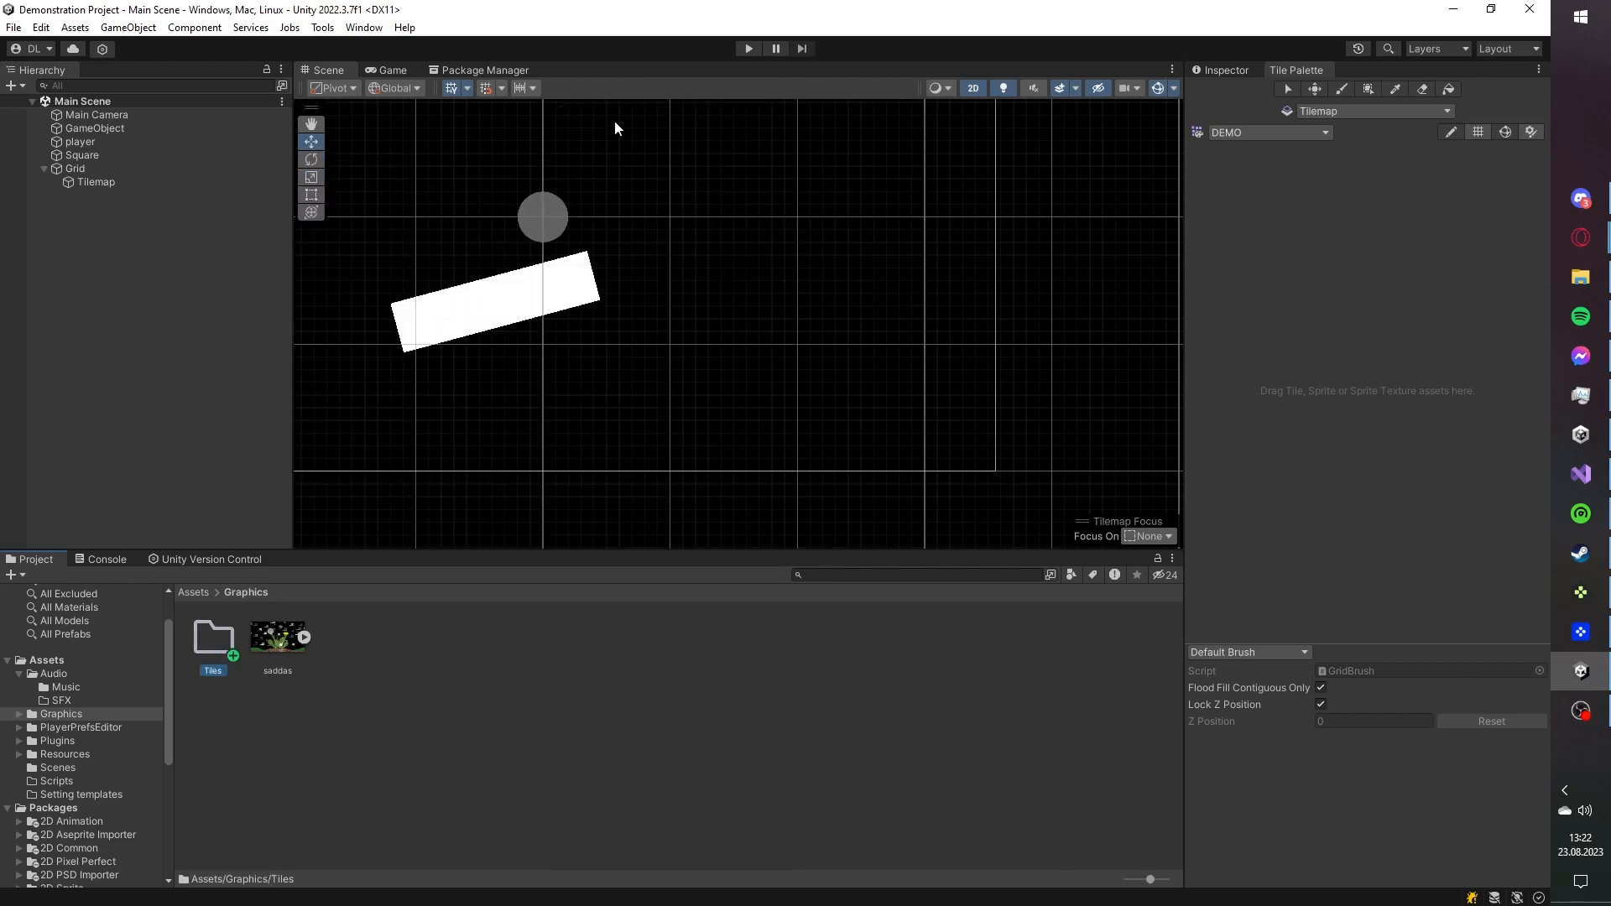
{"action": "double_click", "coordinate": [214, 639]}
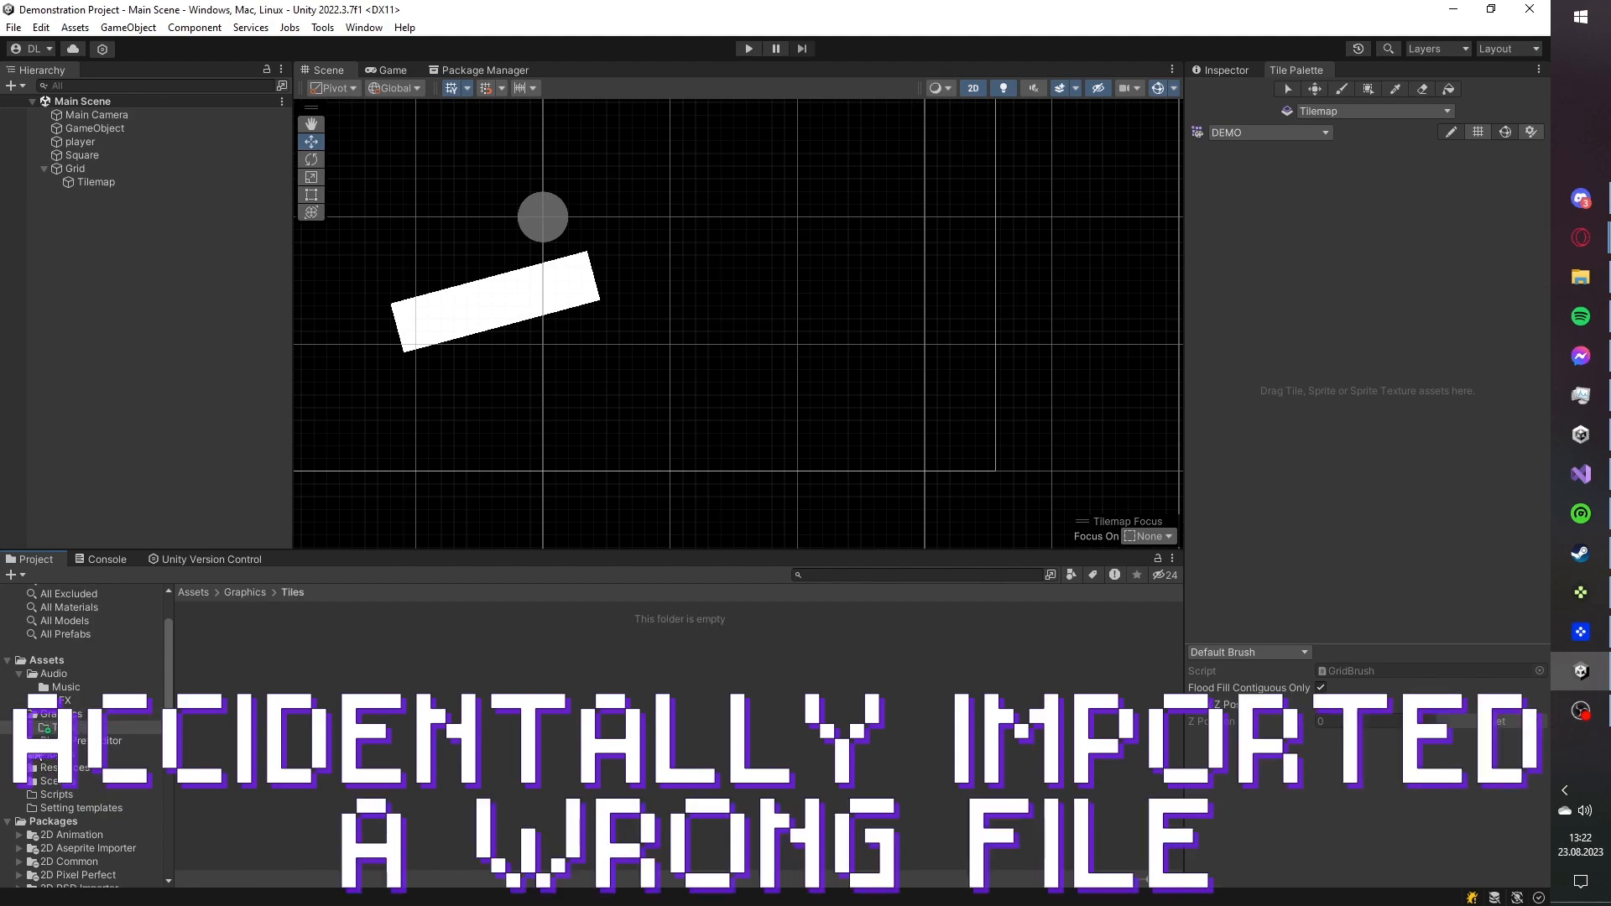
- Rename the Tiles folder as TileMaps
{"action": "key", "text": "F2"}
{"action": "key", "text": "Right"}
{"action": "key", "text": "BackSpace"}
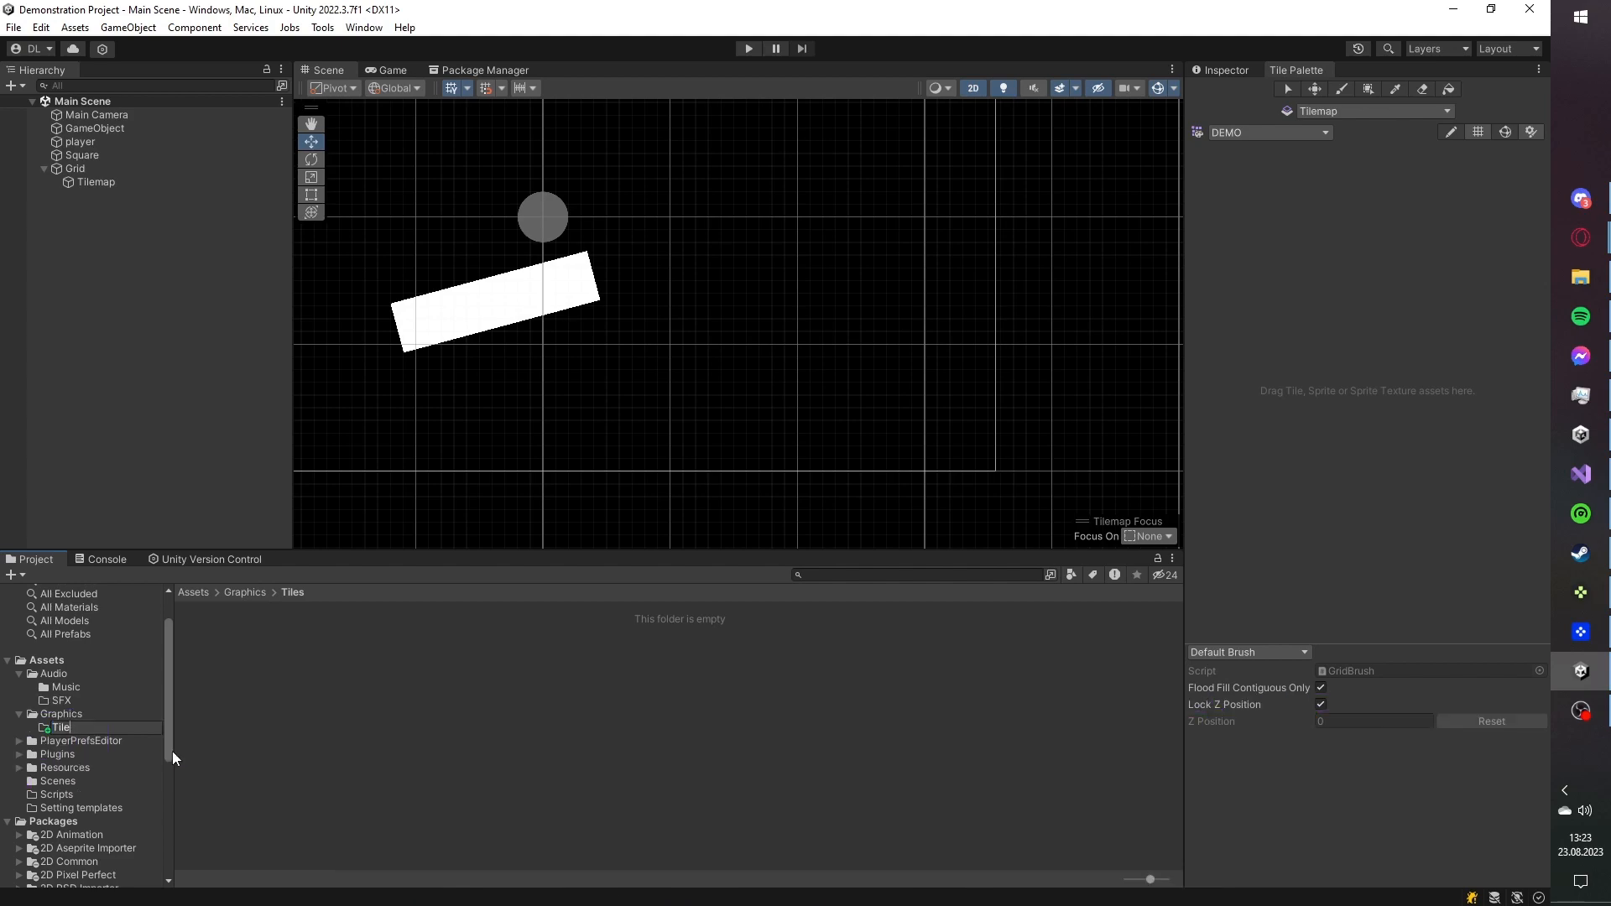
{"action": "type", "text": "Map"}
{"action": "type", "text": "s"}
{"action": "key", "text": "Return"}
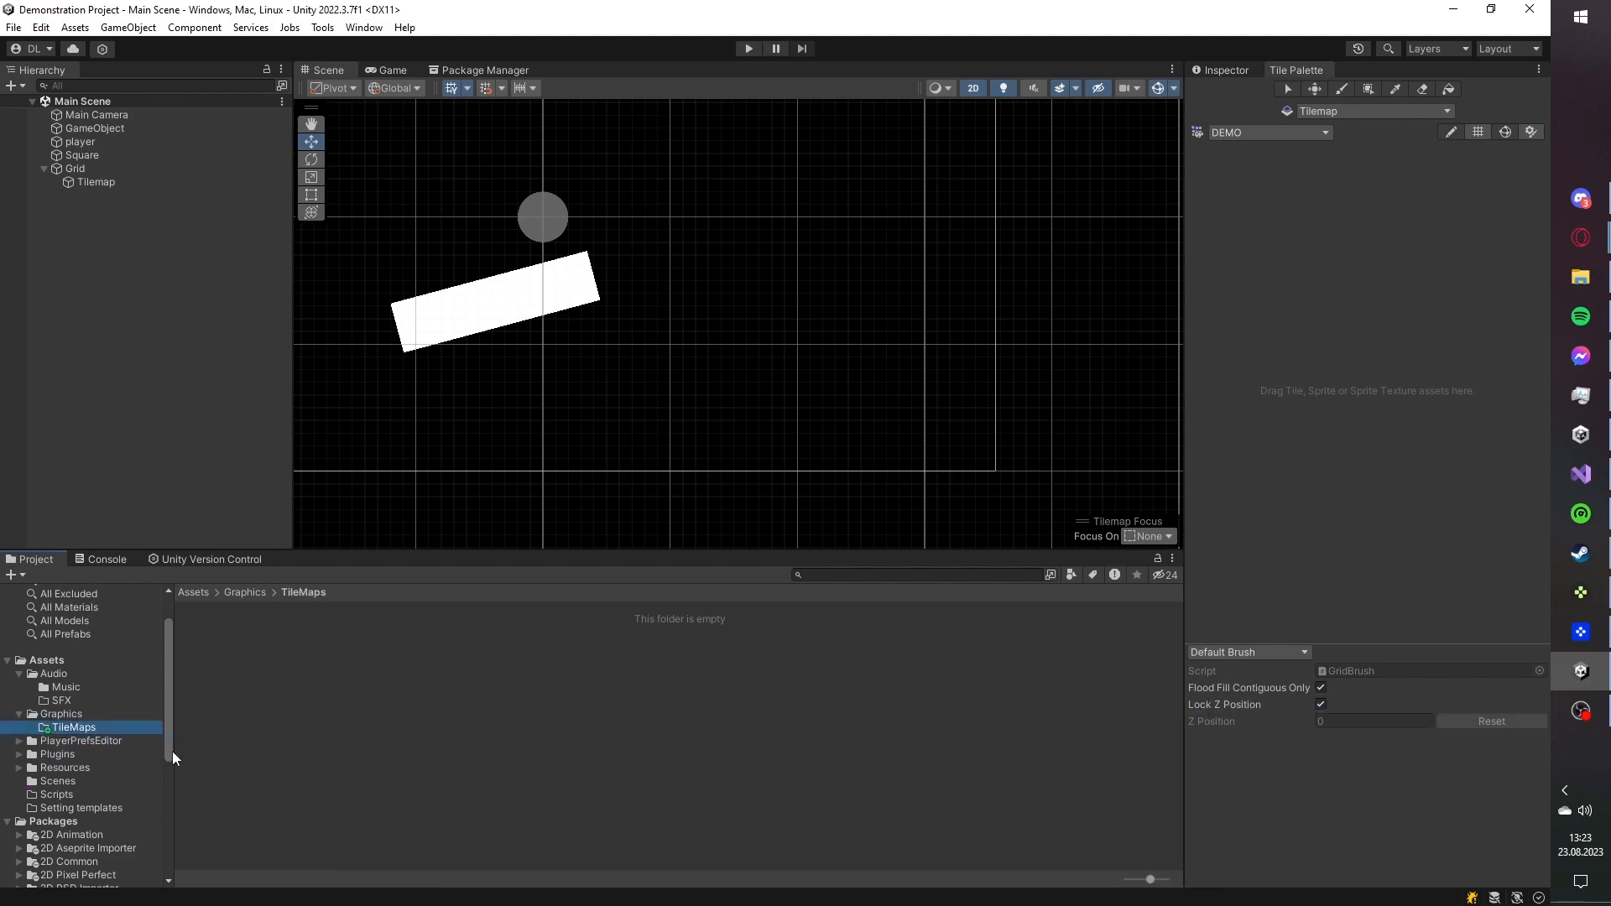
- Create a folder named Demo Tiles inside Resources/Tilemaps/Demo
{"action": "left_click", "coordinate": [18, 767]}
{"action": "left_click", "coordinate": [31, 782]}
{"action": "left_click", "coordinate": [114, 794]}
{"action": "right_click", "coordinate": [275, 685]}
{"action": "mouse_move", "coordinate": [506, 210]}
{"action": "mouse_move", "coordinate": [608, 160]}
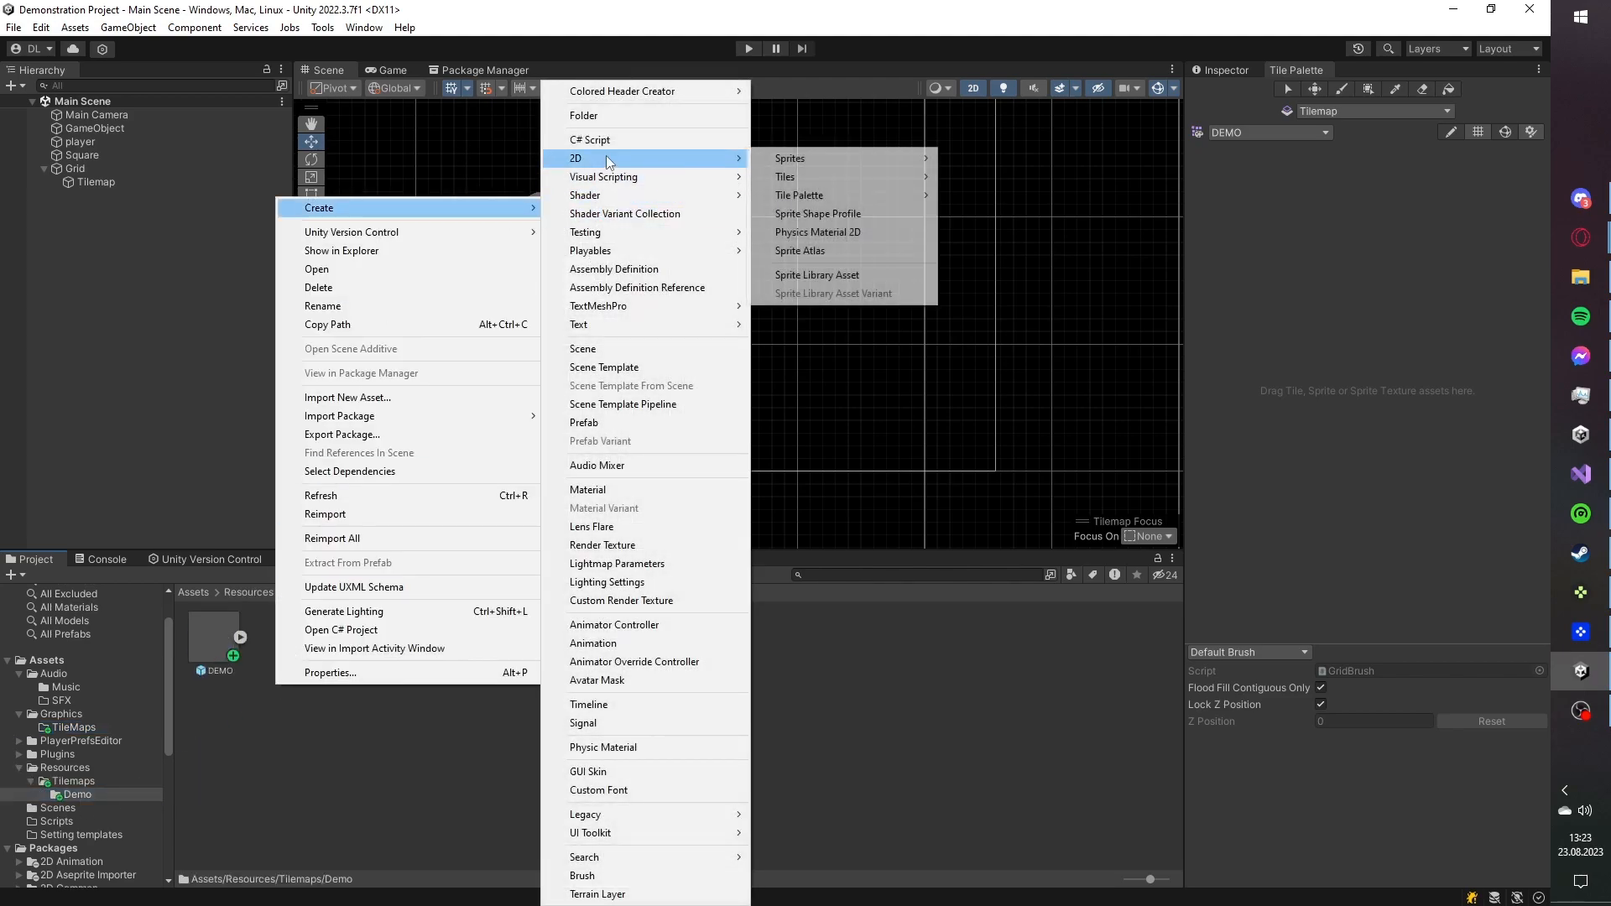
{"action": "left_click", "coordinate": [601, 117]}
{"action": "type", "text": "D"}
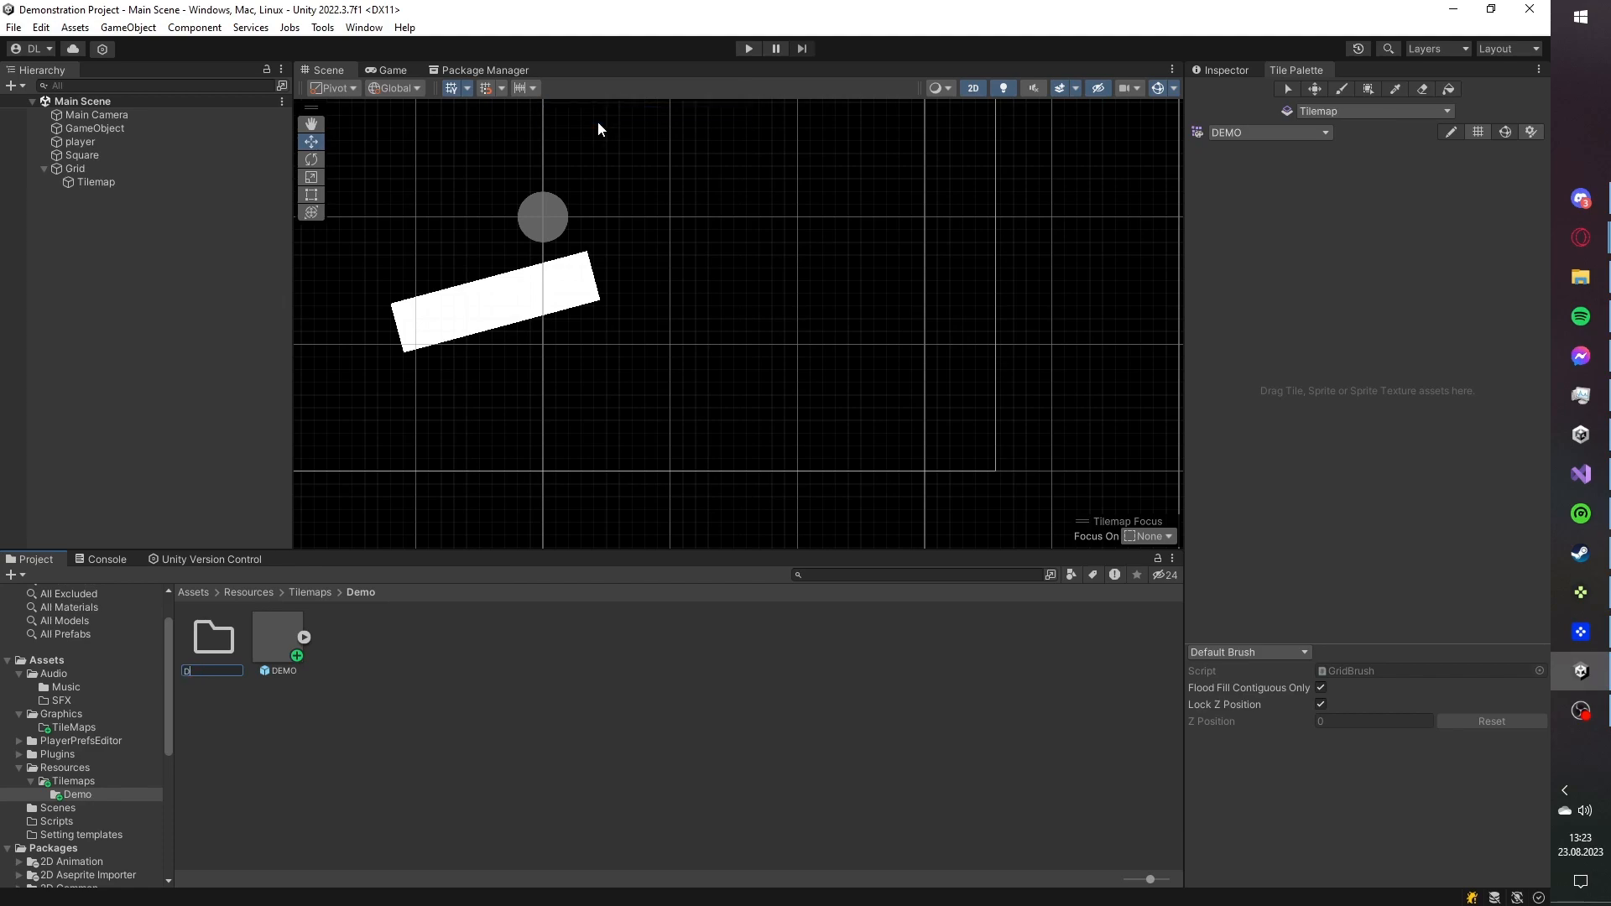
{"action": "type", "text": "emo Tiles"}
{"action": "key", "text": "Return"}
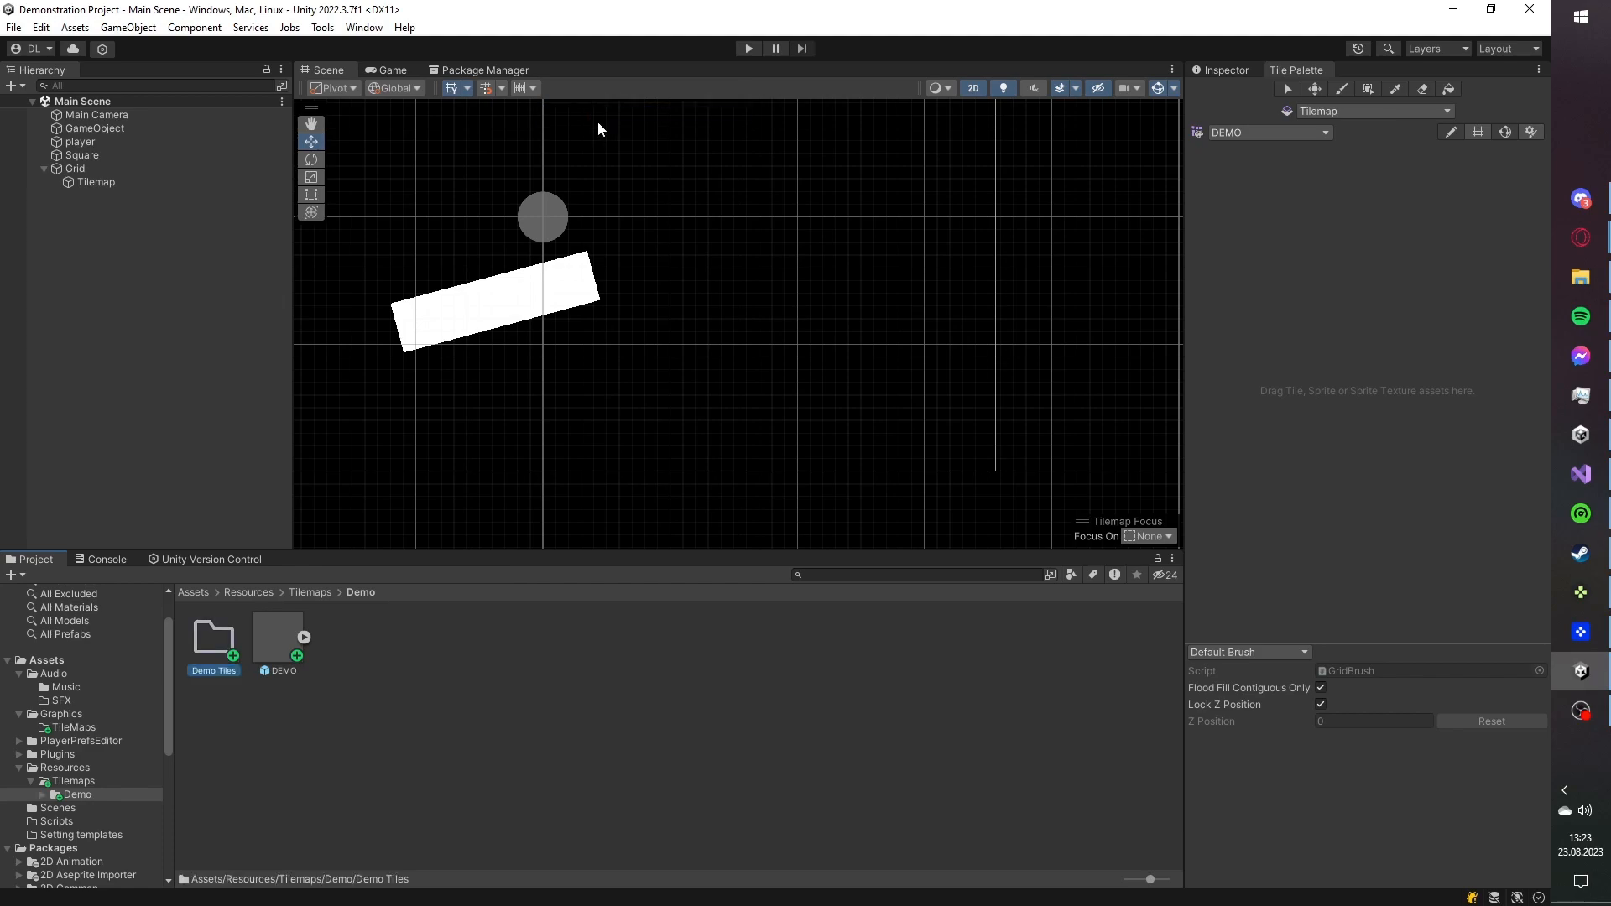
- Import sand.png from the Aseprite folder in File Explorer into the Graphics/TileMaps folder
{"action": "left_click", "coordinate": [119, 725]}
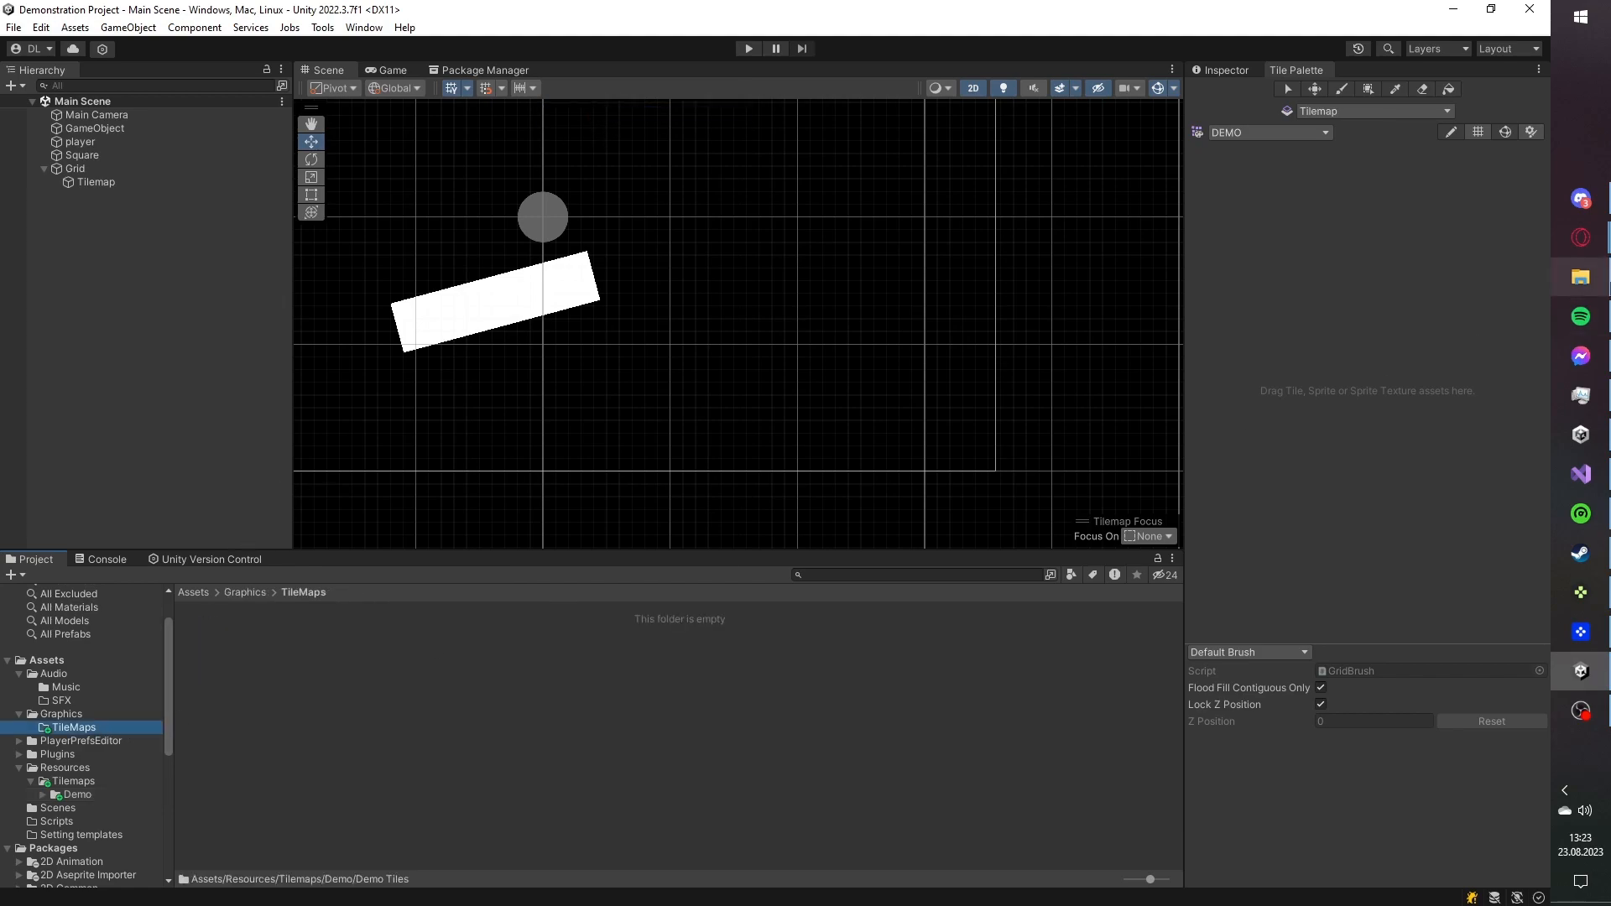
{"action": "left_click", "coordinate": [1581, 277]}
{"action": "scroll", "coordinate": [1030, 430], "scroll_direction": "down", "scroll_amount": 15}
{"action": "left_click_drag", "start_coordinate": [1295, 516], "coordinate": [300, 692]}
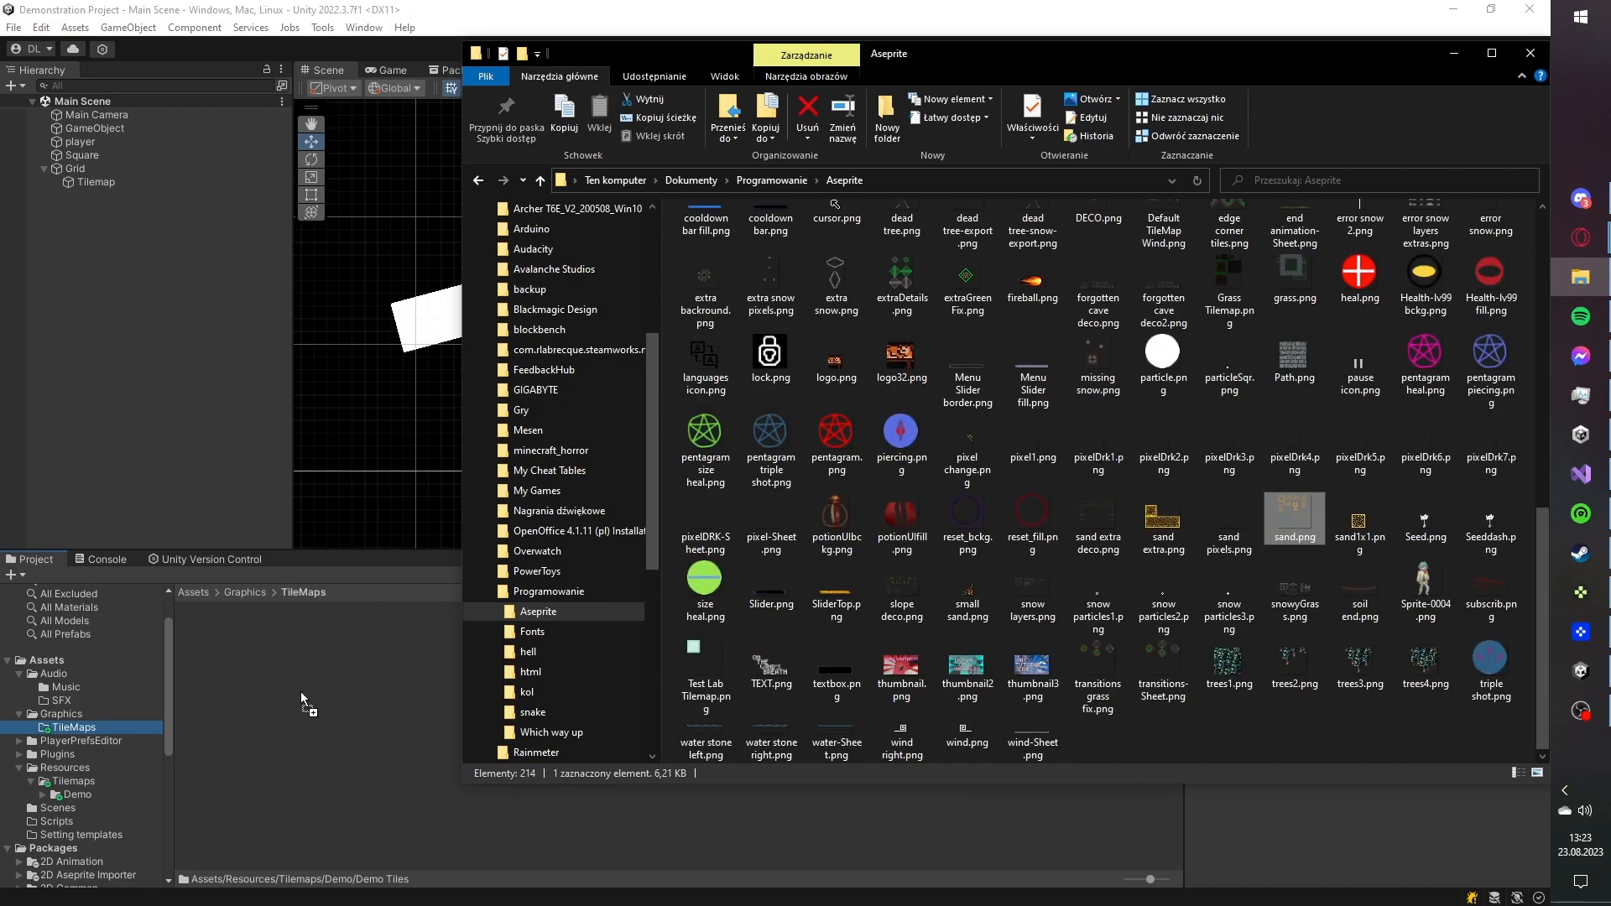
{"action": "left_click", "coordinate": [314, 749]}
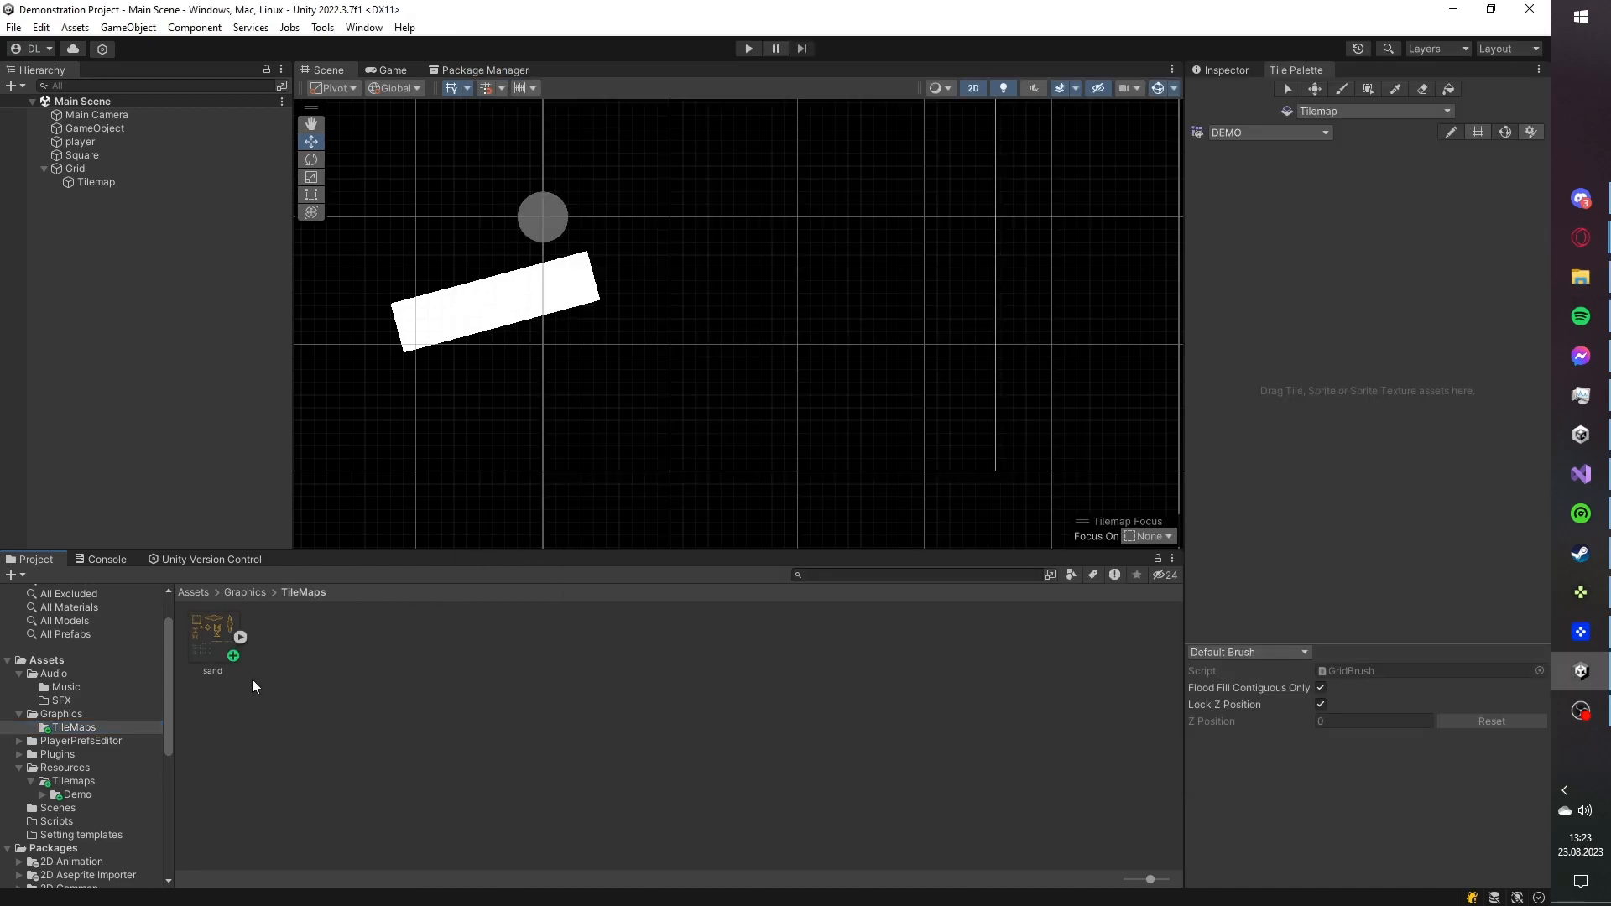
- Delete the sand image from the Graphics/TileMaps folder
{"action": "left_click", "coordinate": [215, 641]}
{"action": "key", "text": "Delete"}
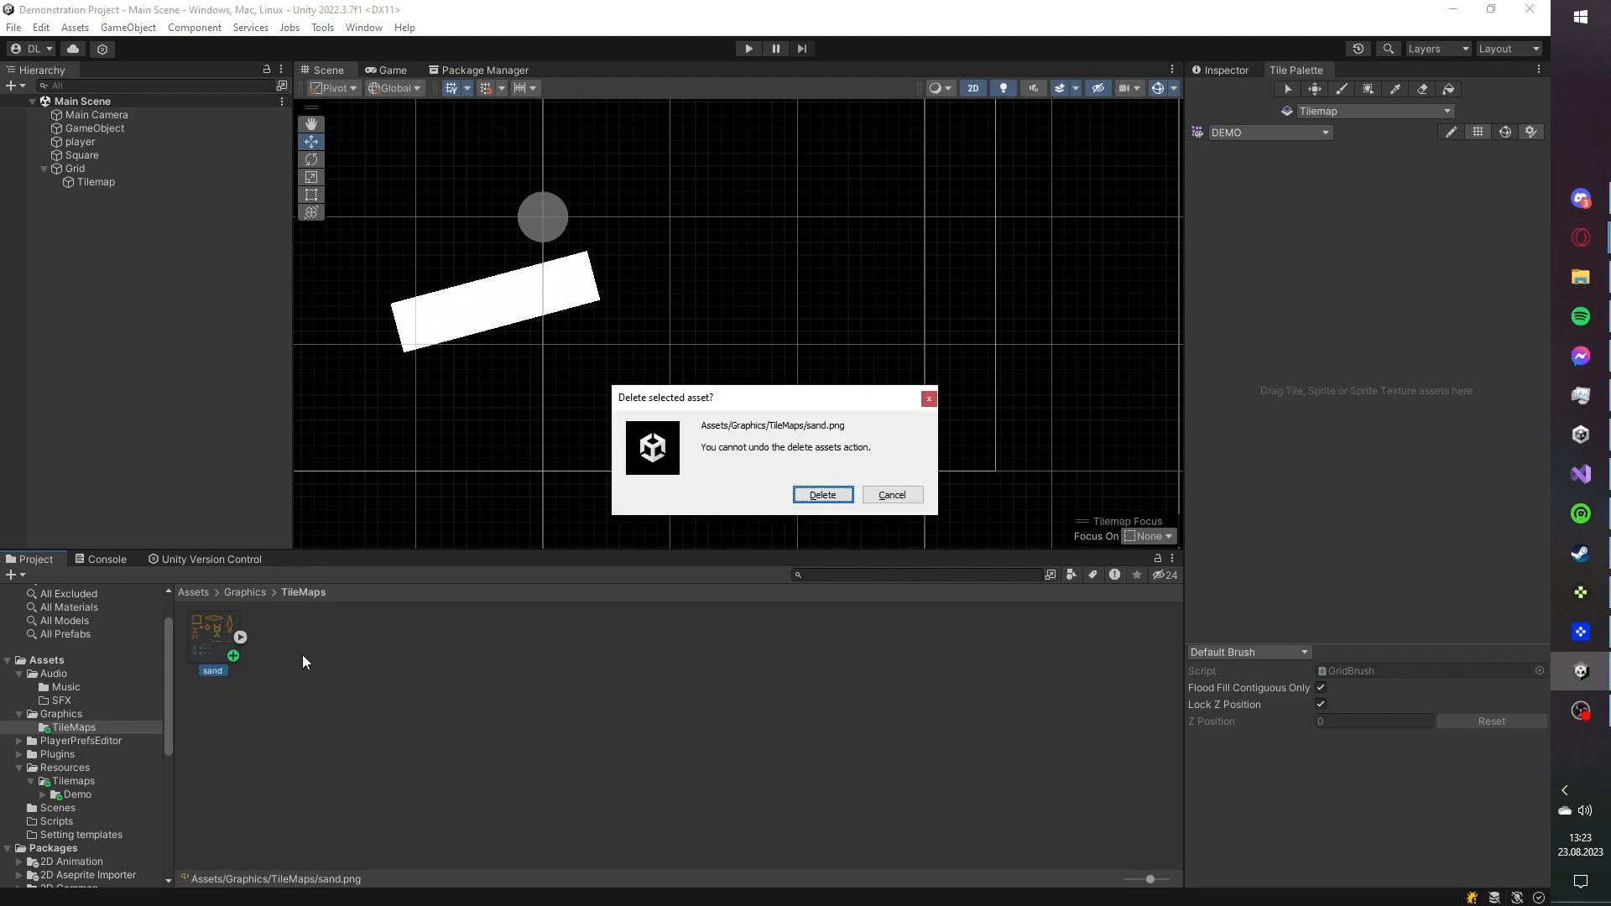
{"action": "left_click", "coordinate": [822, 494]}
- Import Default TileMap Wind.png from the Aseprite folder into Graphics/TileMaps and expand the asset to show its sprite
{"action": "key", "text": "alt+Tab"}
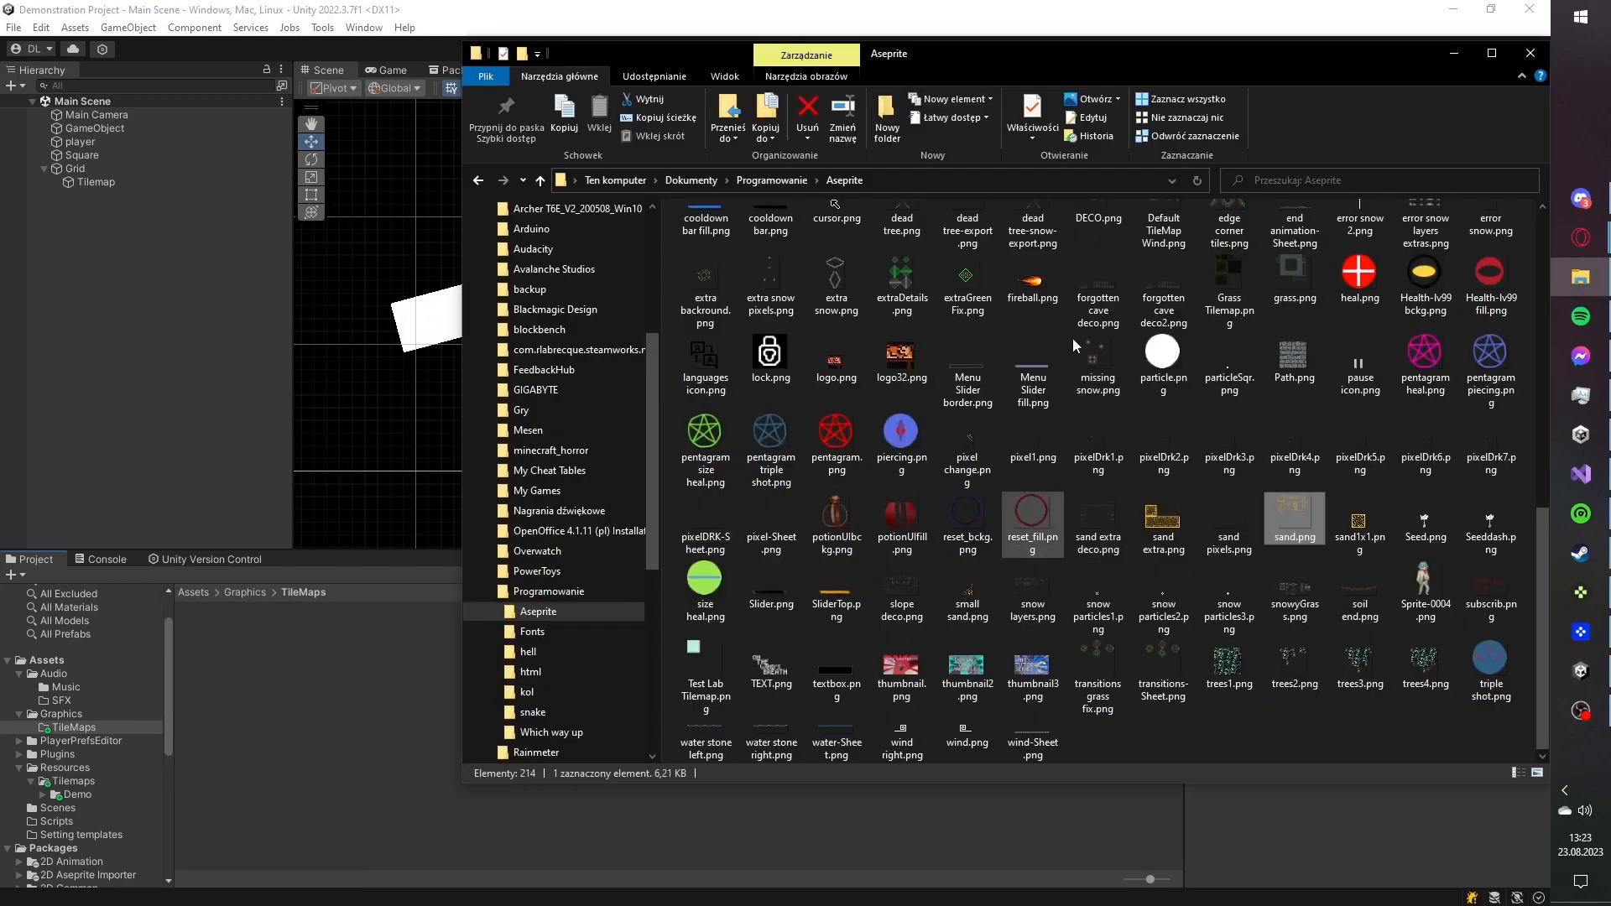
{"action": "scroll", "coordinate": [880, 370], "scroll_direction": "up", "scroll_amount": 2}
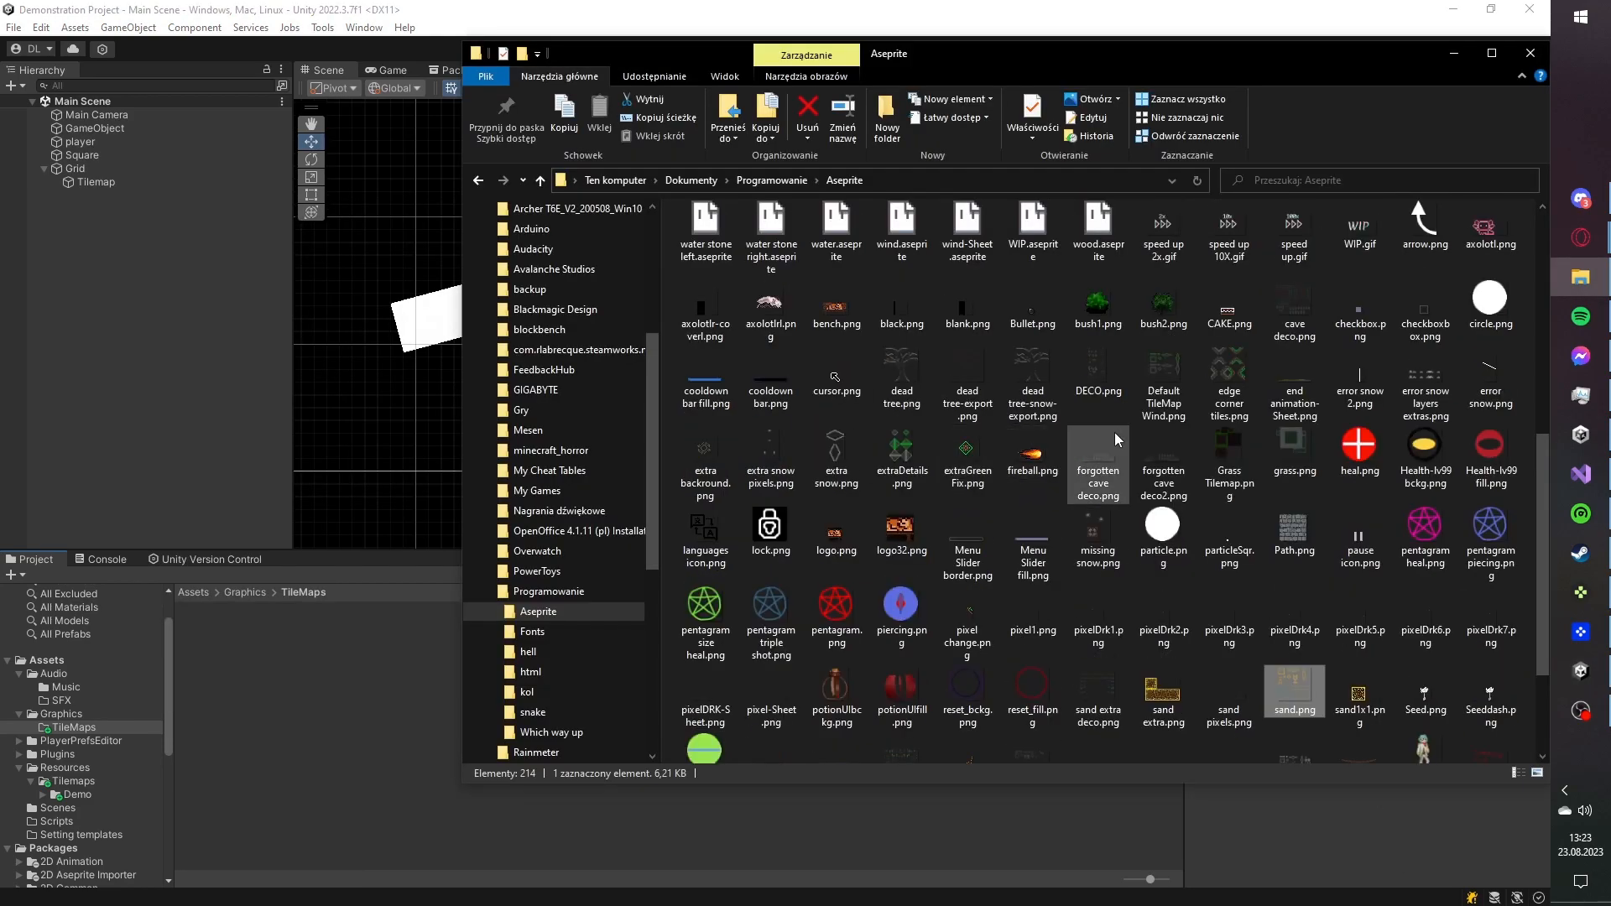
{"action": "left_click_drag", "start_coordinate": [1159, 366], "coordinate": [732, 206]}
{"action": "left_click", "coordinate": [243, 638]}
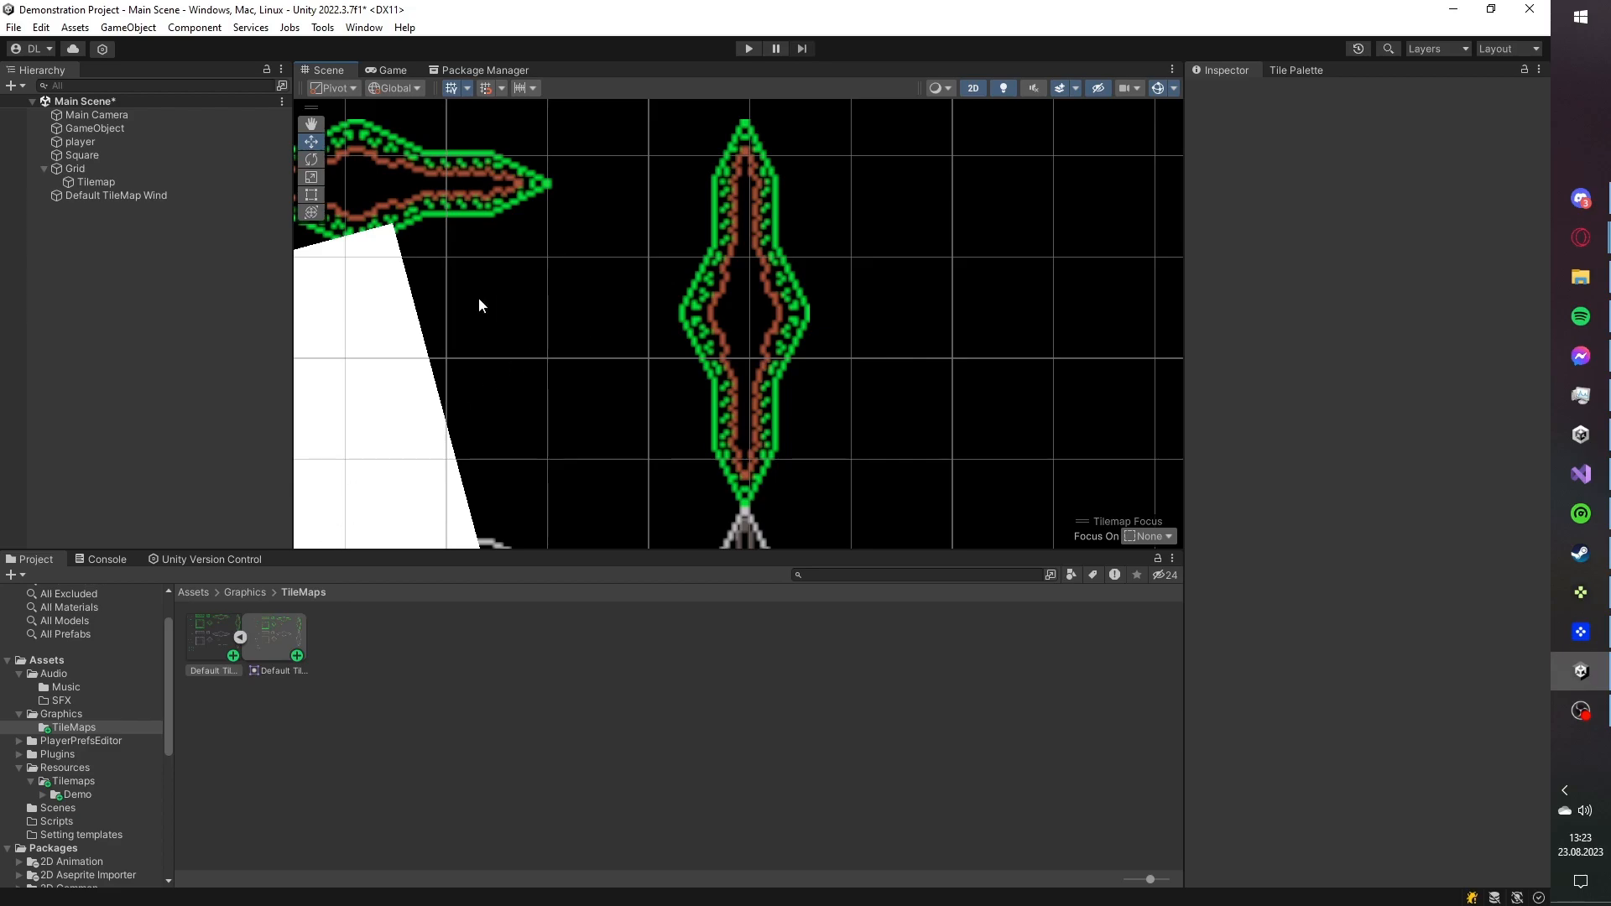
- Delete the Default TileMap Wind object from the scene
{"action": "scroll", "coordinate": [745, 256], "scroll_direction": "up", "scroll_amount": 2}
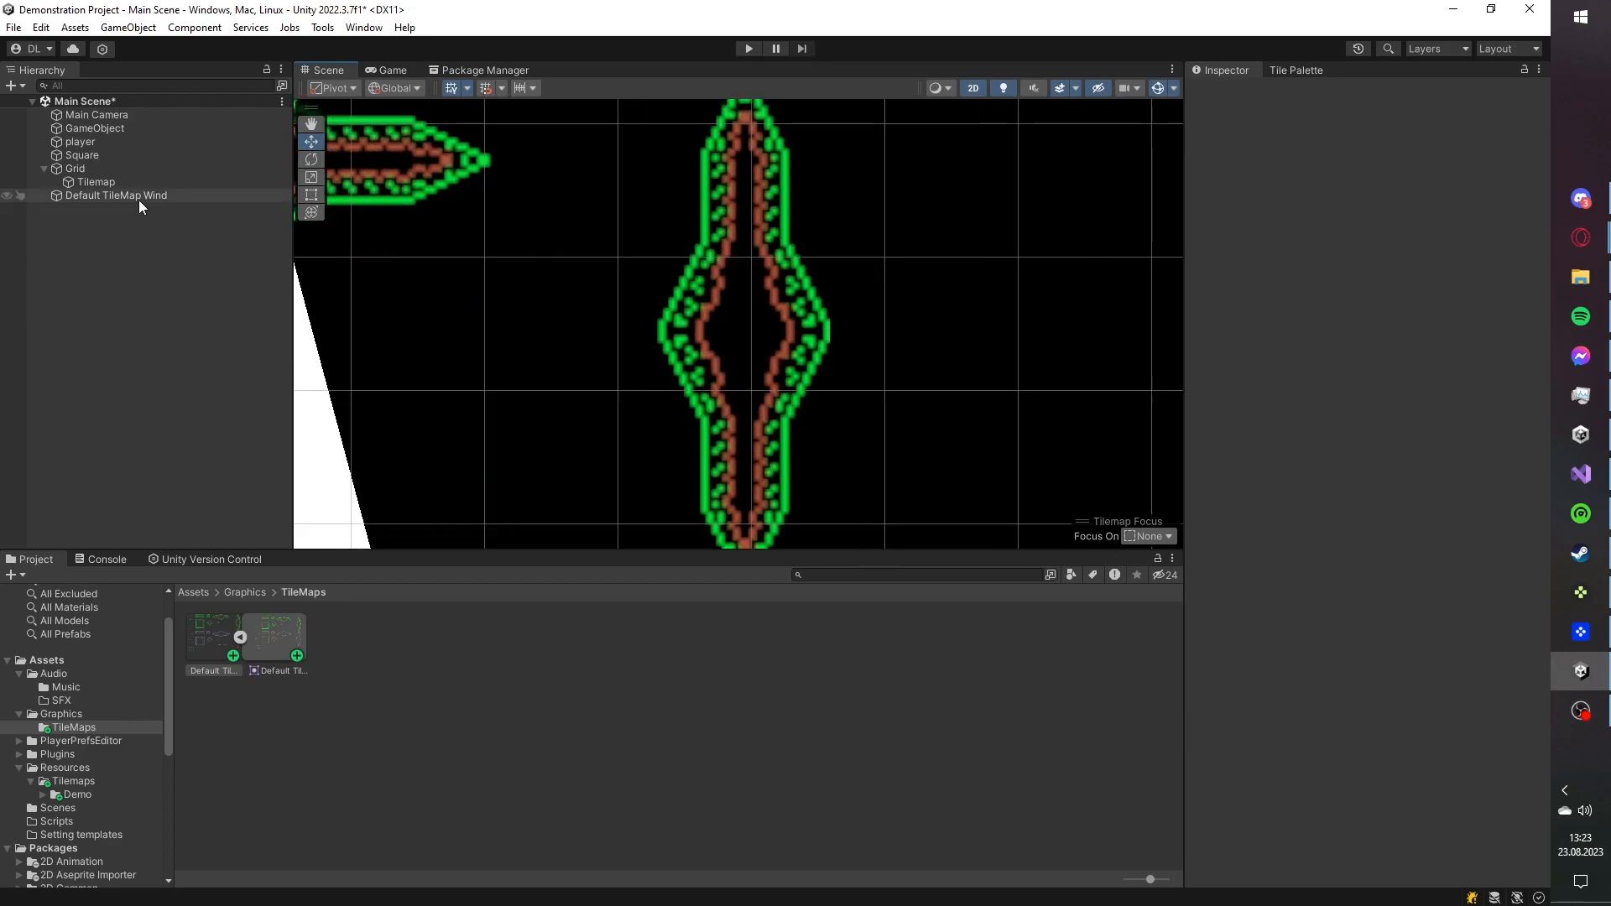
{"action": "left_click", "coordinate": [128, 194]}
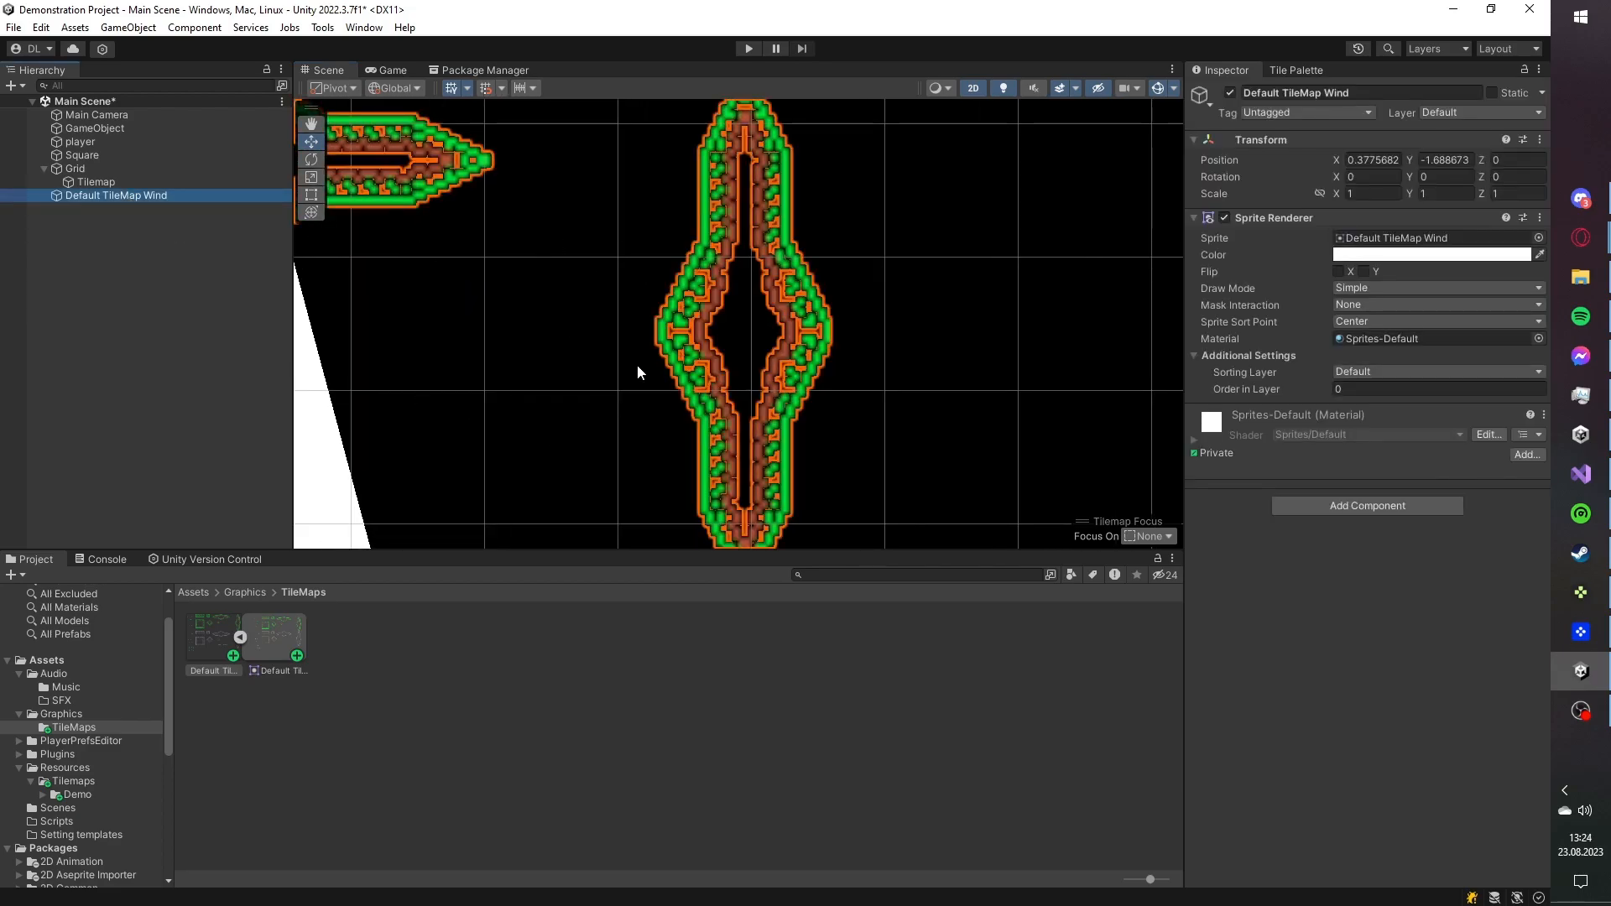
{"action": "key", "text": "Delete"}
- Set the Default TileMap Wind texture's Compression to None and Filter Mode to Point (no filter), and apply the import settings
{"action": "left_click", "coordinate": [203, 628]}
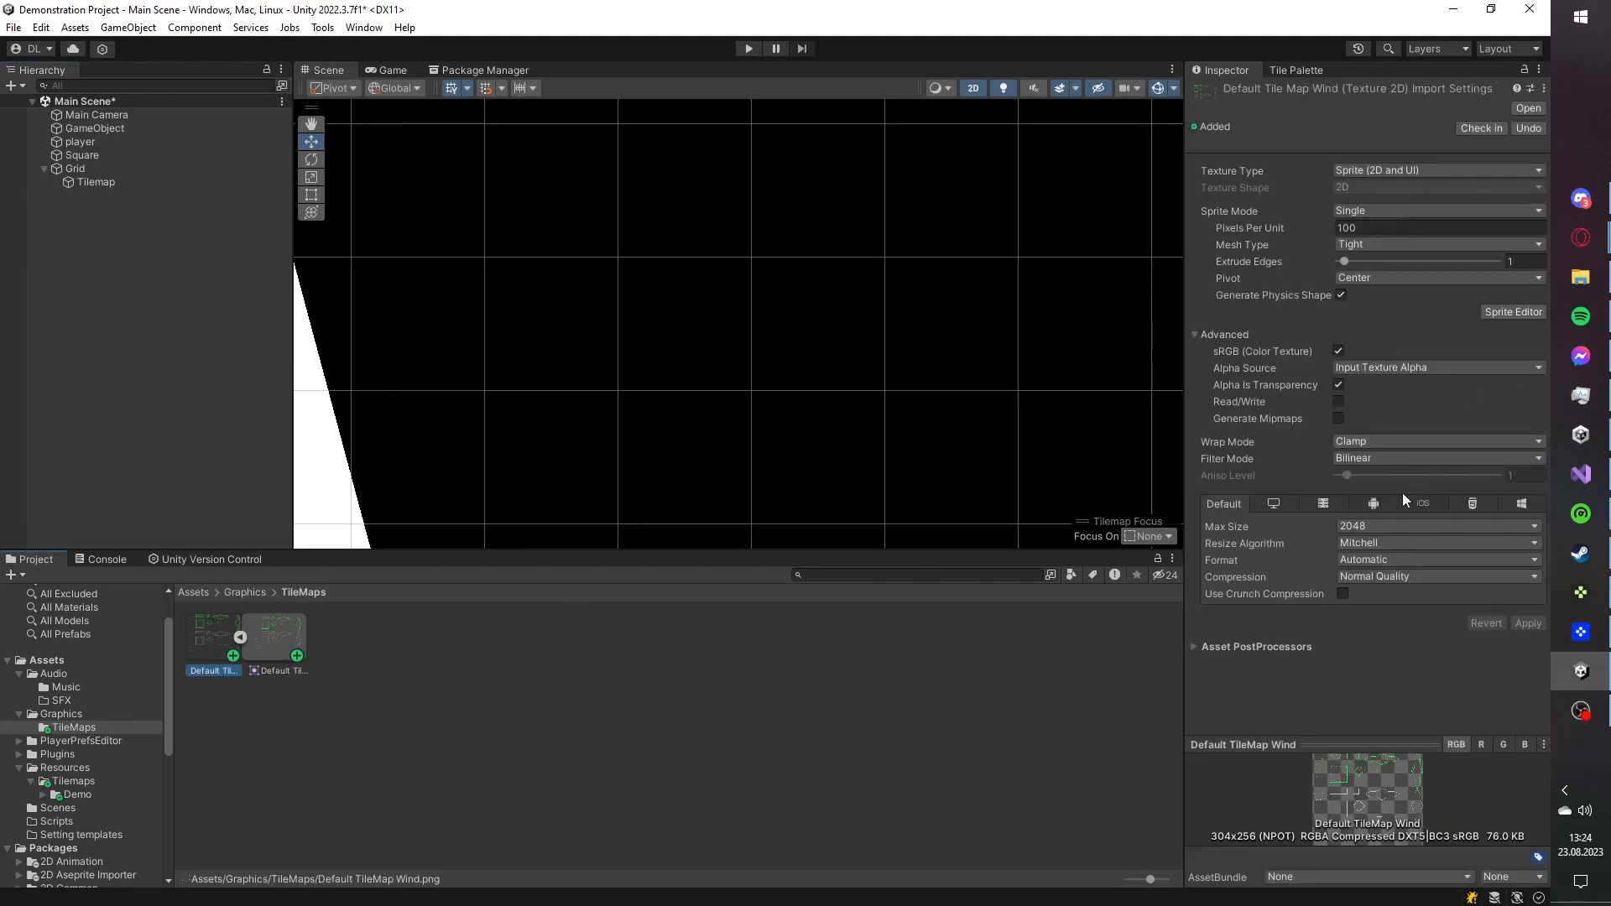
{"action": "left_click", "coordinate": [1383, 578]}
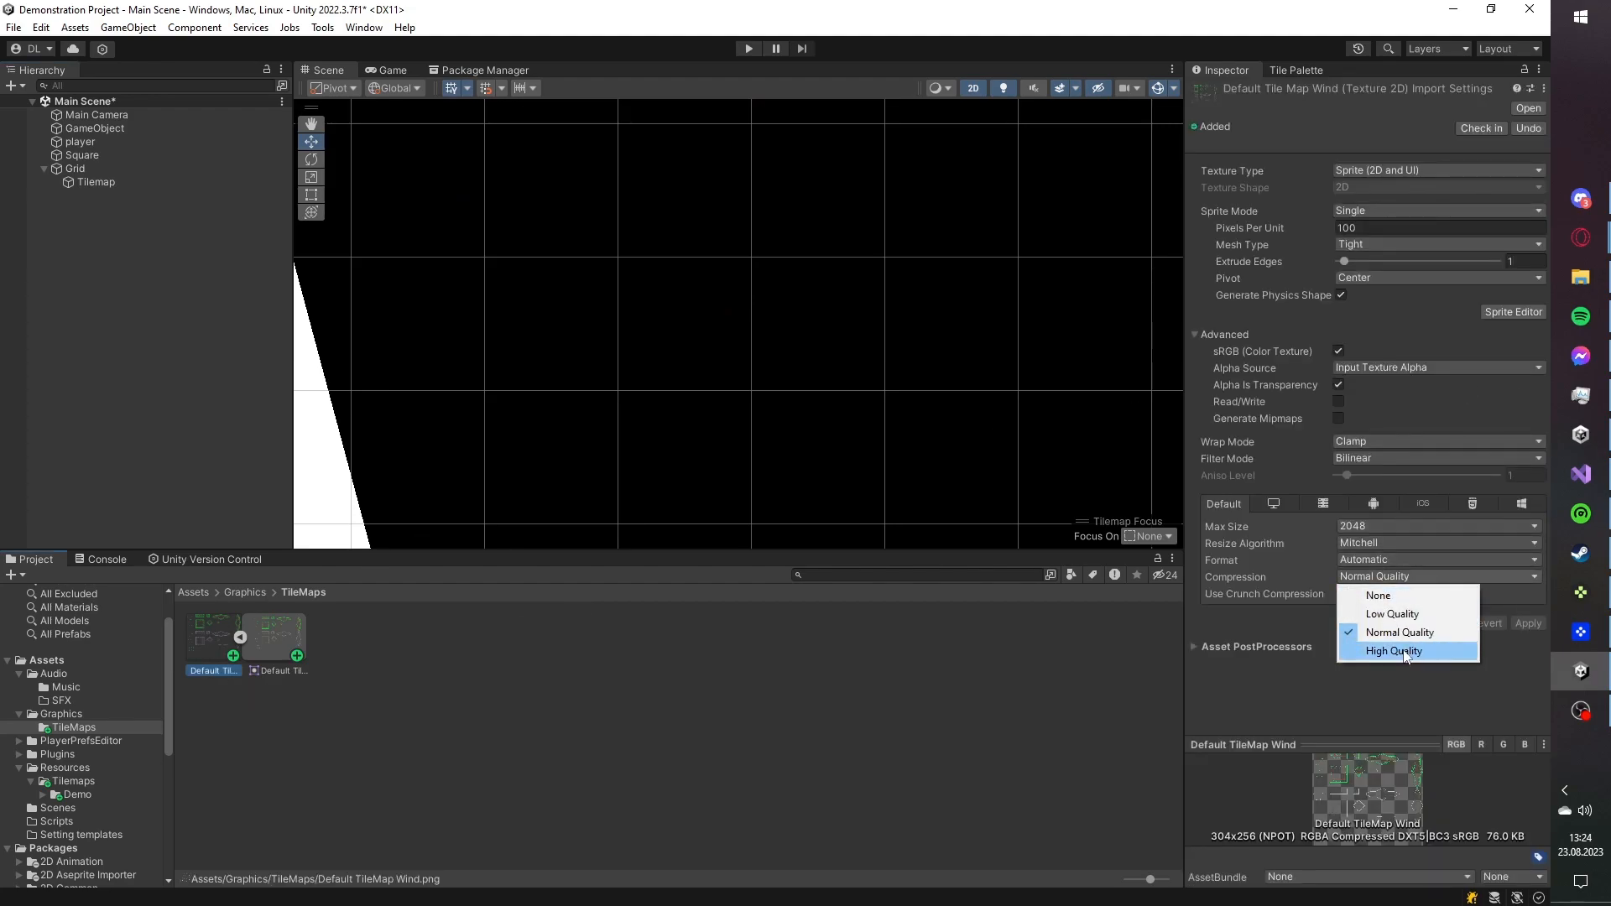
{"action": "left_click", "coordinate": [1404, 658]}
{"action": "left_click", "coordinate": [1382, 576]}
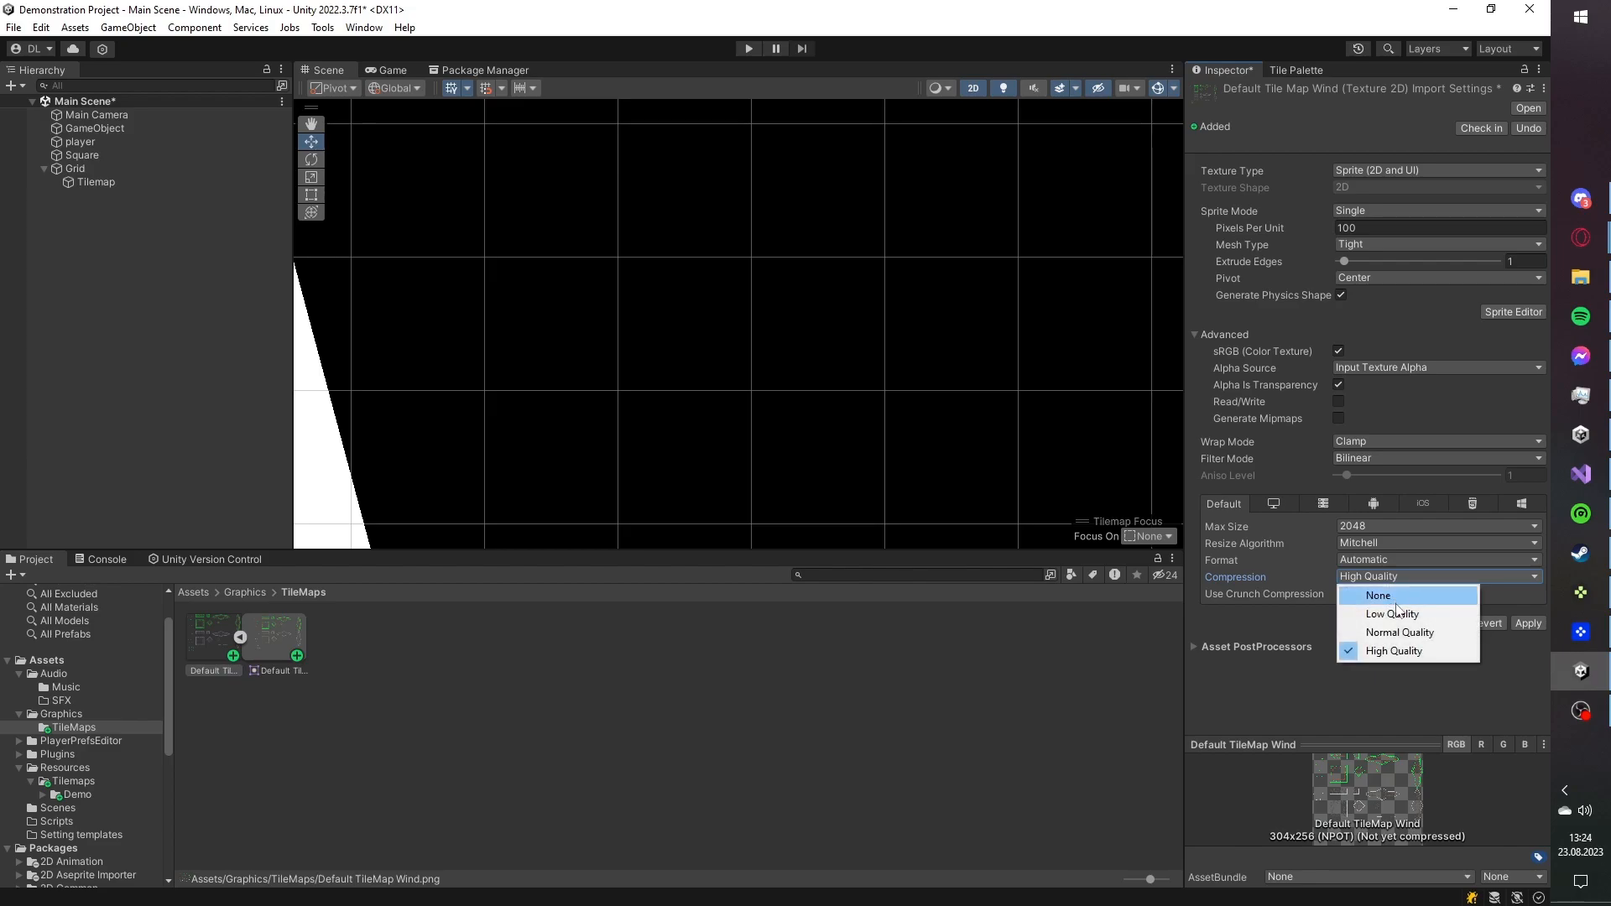
{"action": "left_click", "coordinate": [1378, 595]}
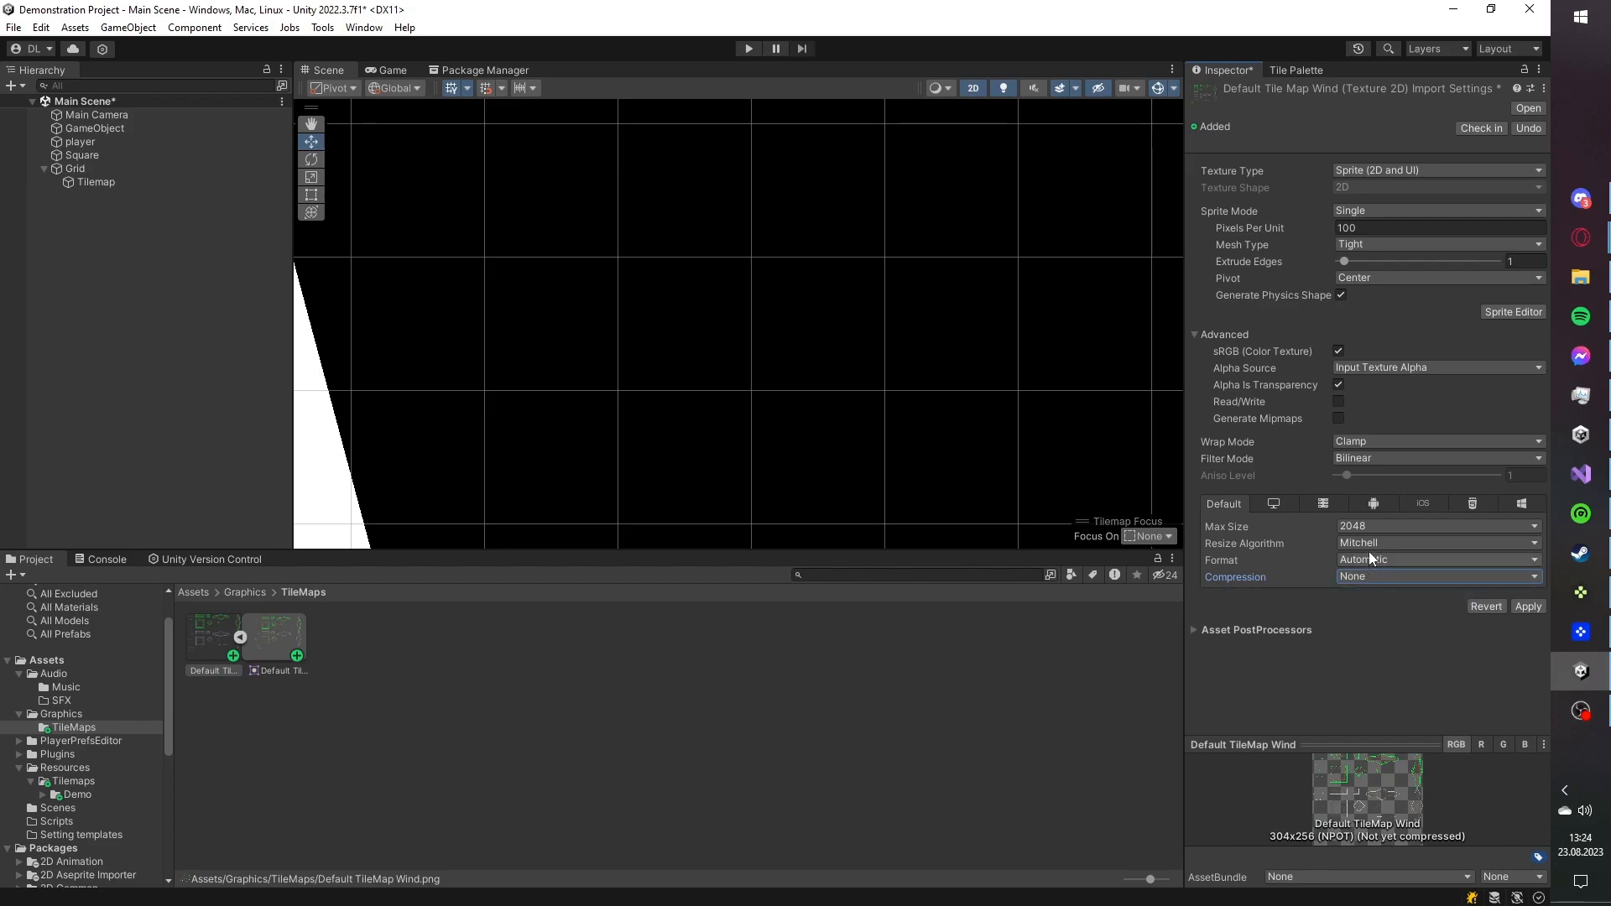
{"action": "left_click", "coordinate": [1372, 459]}
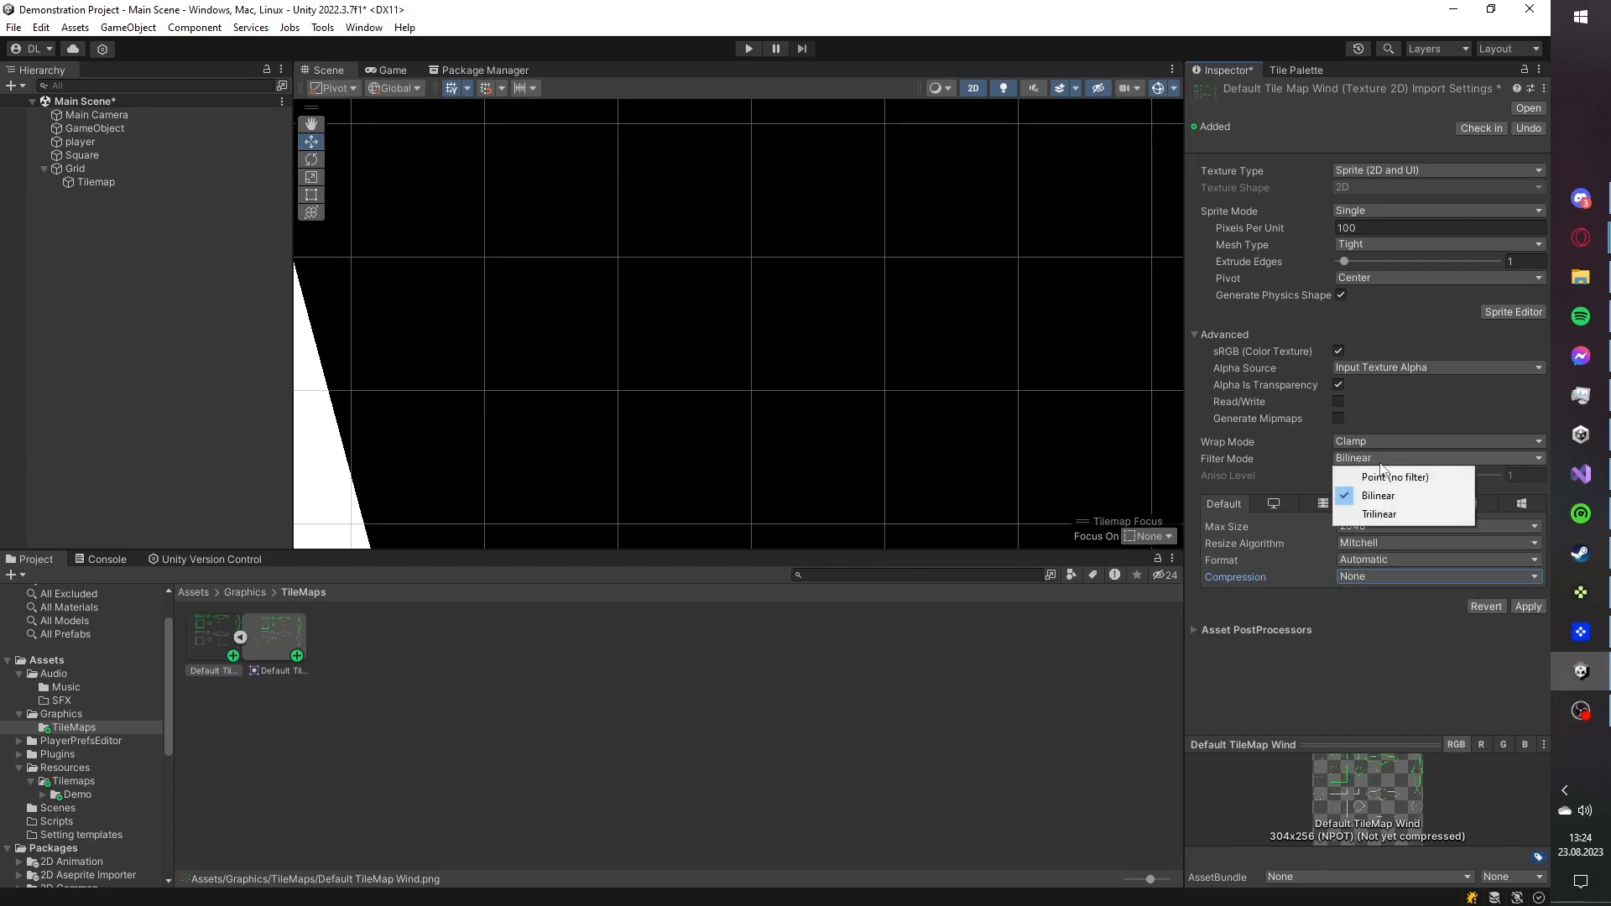
{"action": "left_click", "coordinate": [1398, 475]}
{"action": "left_click", "coordinate": [1539, 606]}
- Place the tile sheet in the scene to check its sharpness up close, and delete it from the scene again
{"action": "left_click_drag", "start_coordinate": [208, 633], "coordinate": [788, 258]}
{"action": "left_click", "coordinate": [819, 336]}
{"action": "scroll", "coordinate": [716, 334], "scroll_direction": "up", "scroll_amount": 5}
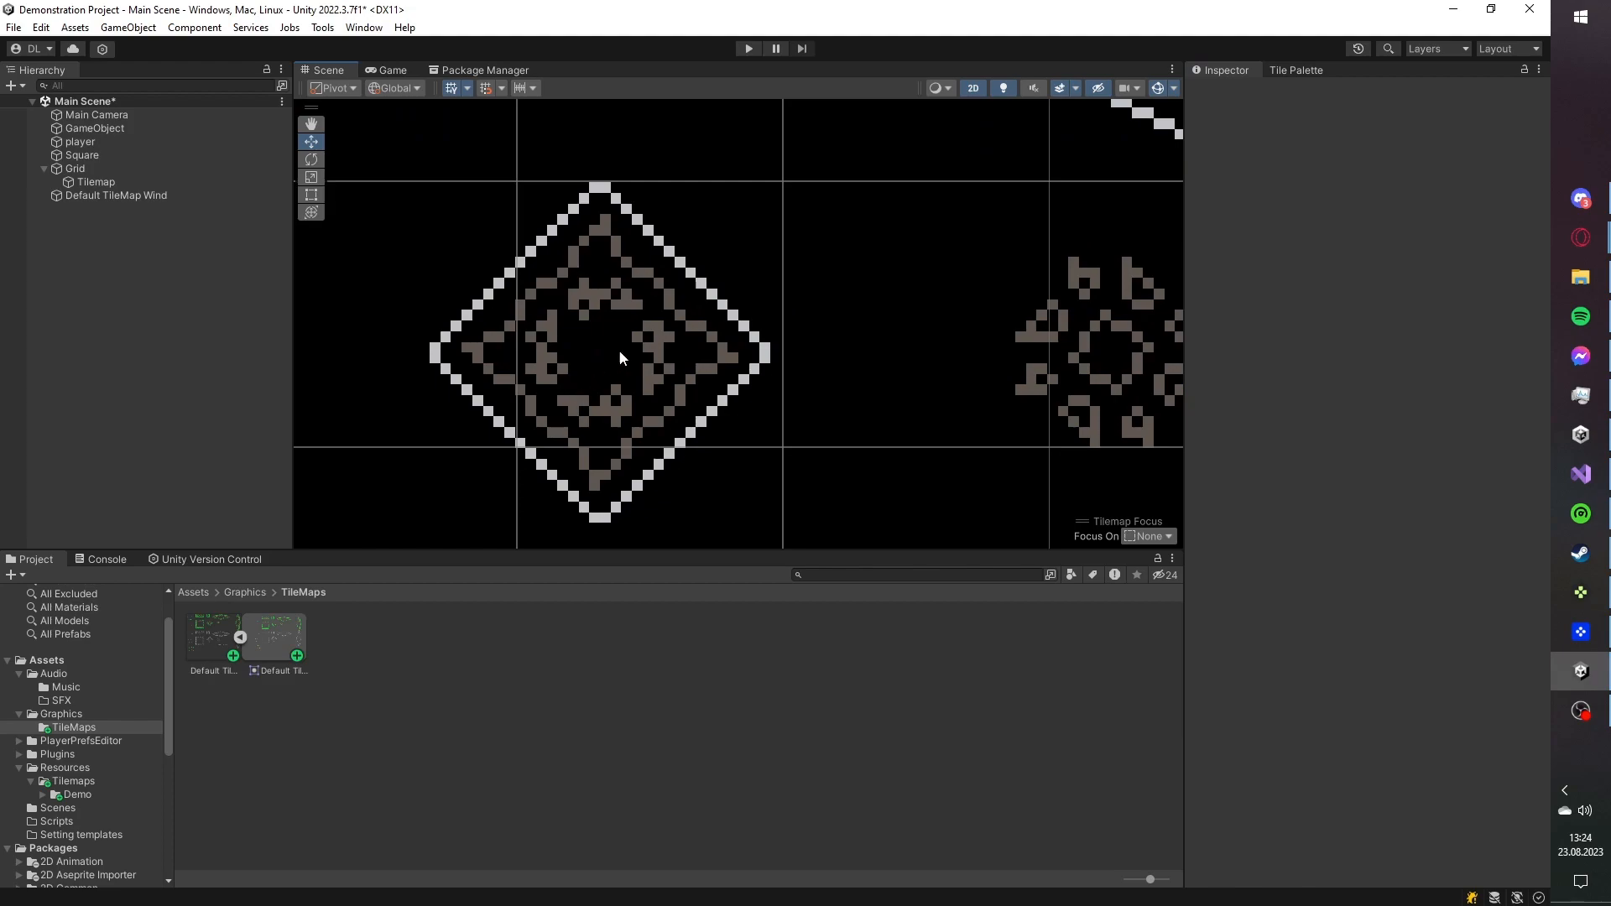
{"action": "left_click", "coordinate": [694, 281]}
{"action": "key", "text": "Delete"}
{"action": "scroll", "coordinate": [751, 335], "scroll_direction": "down", "scroll_amount": 5}
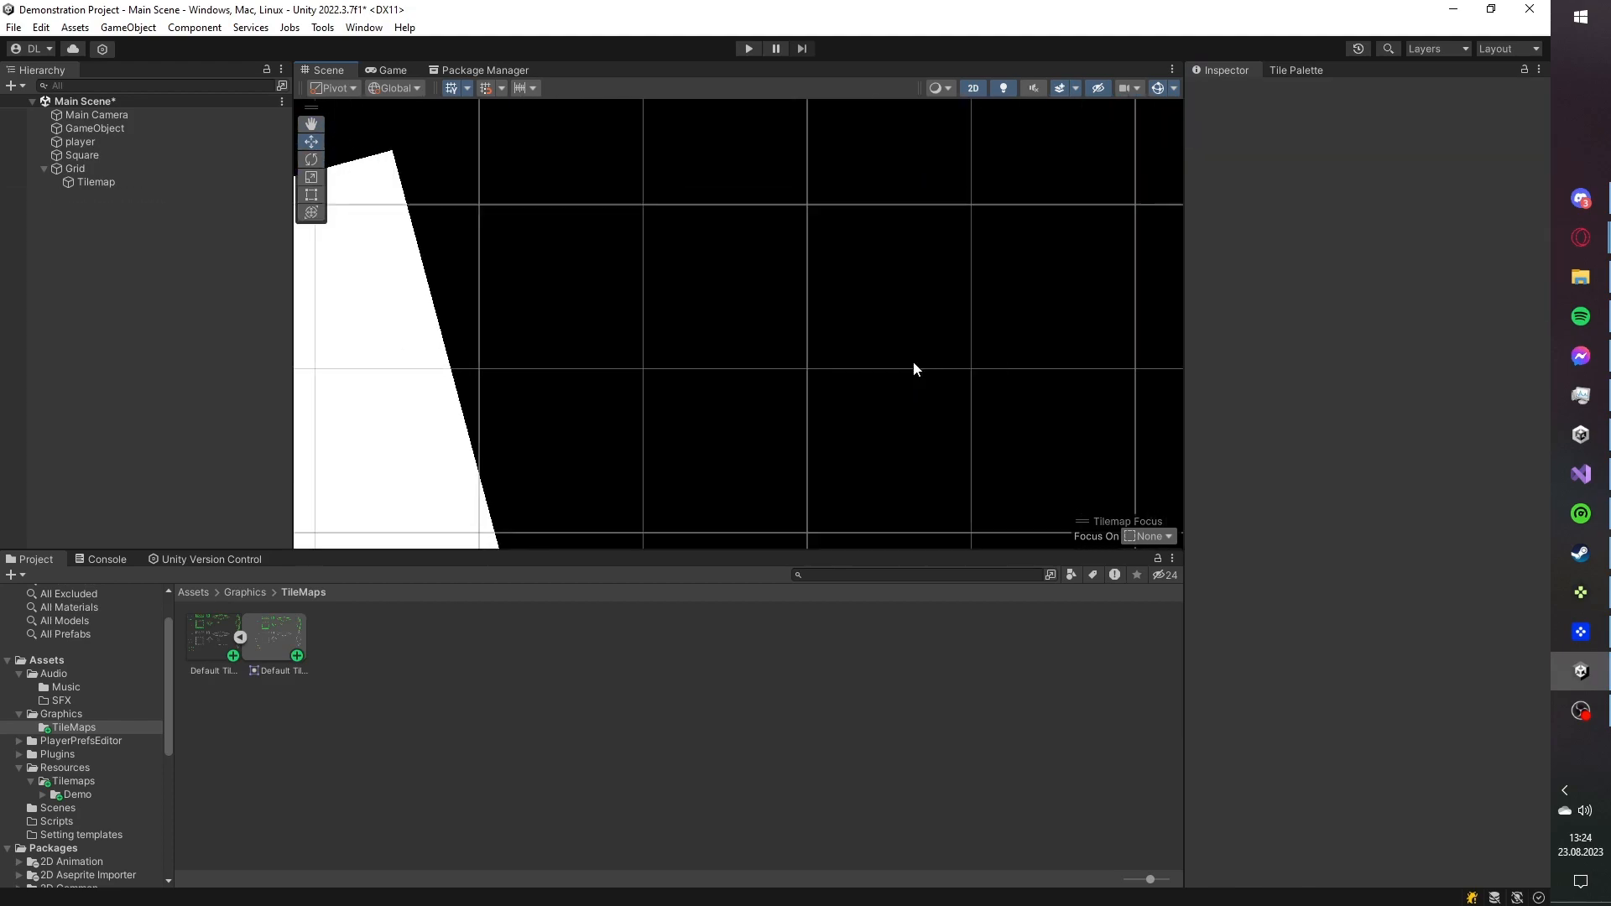
{"action": "scroll", "coordinate": [675, 349], "scroll_direction": "down", "scroll_amount": 5}
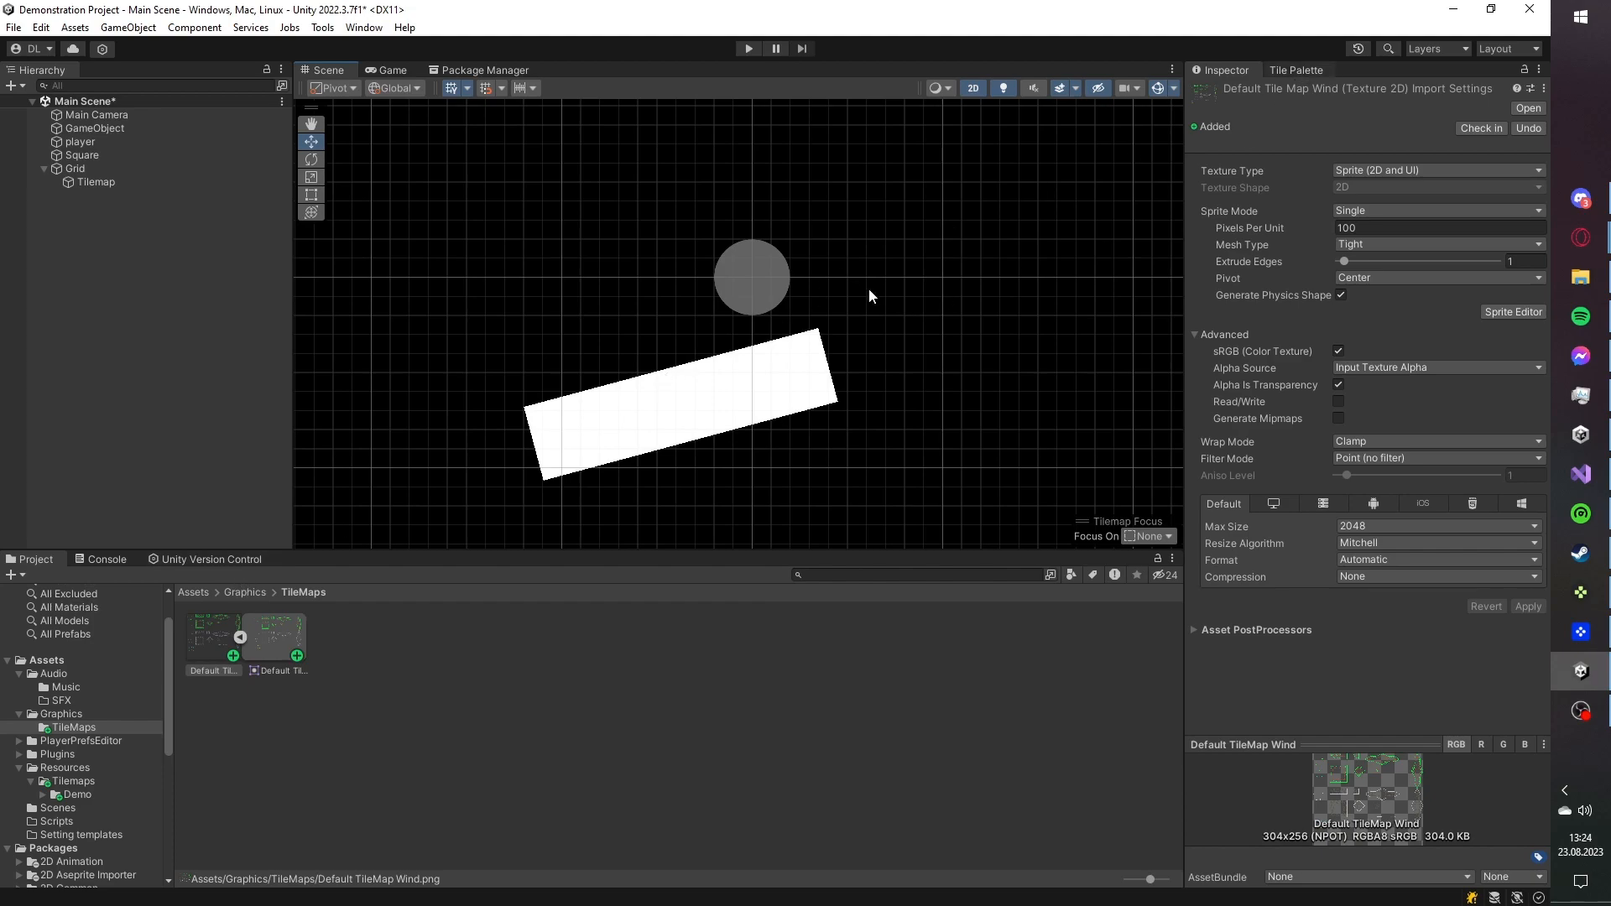
- Set the tile sheet's Sprite Mode to Multiple and apply the import settings
{"action": "left_click", "coordinate": [1524, 312]}
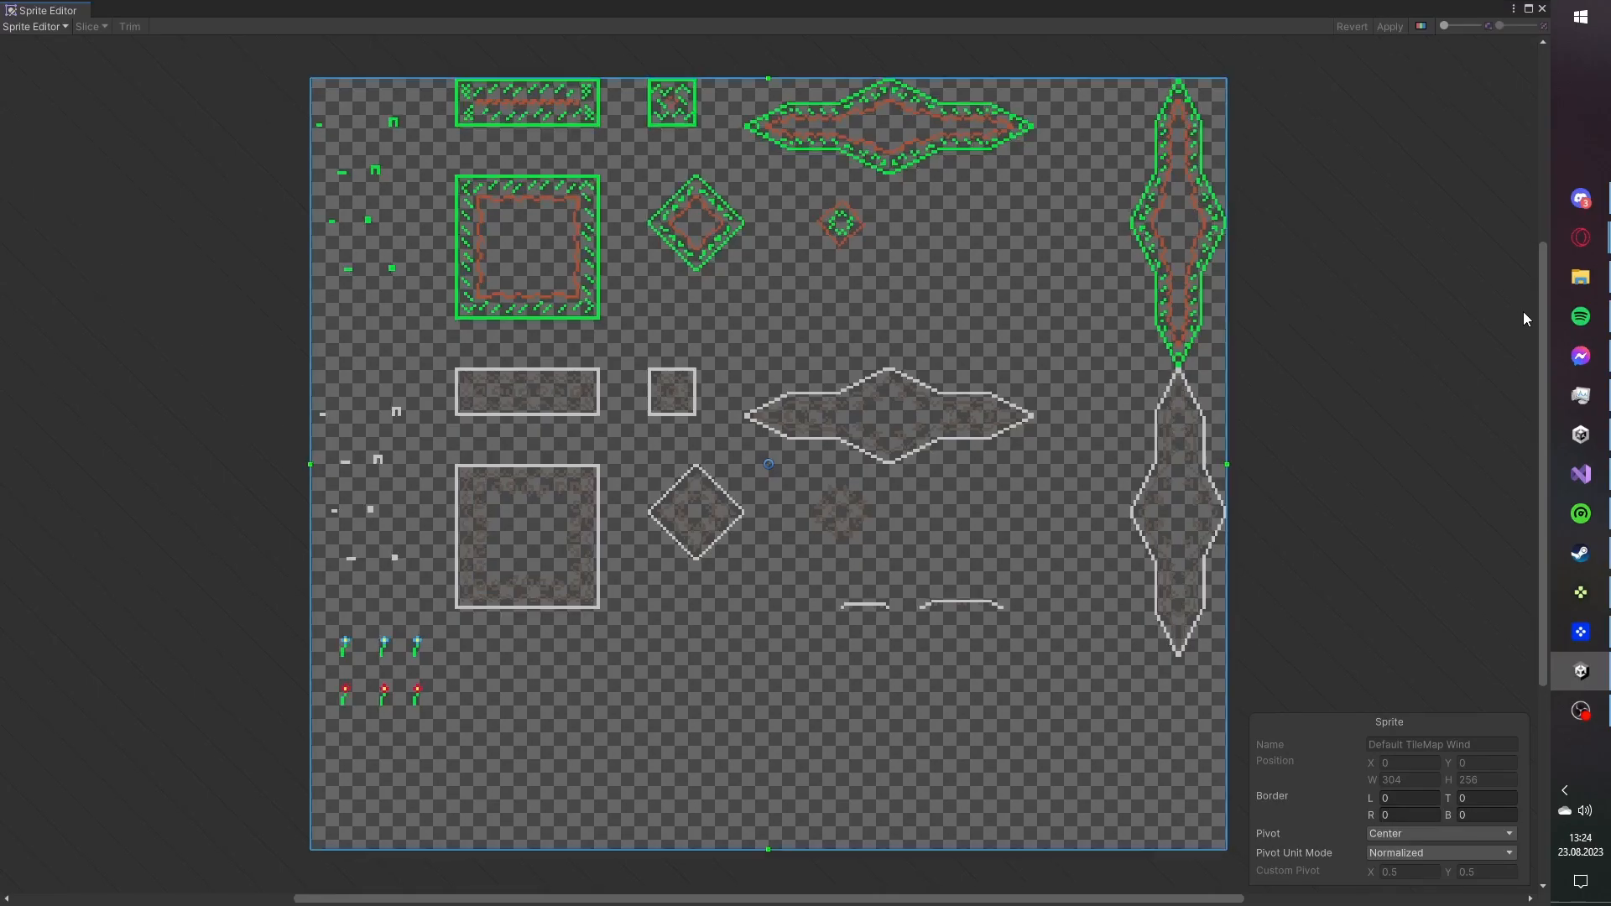
{"action": "left_click", "coordinate": [1542, 8]}
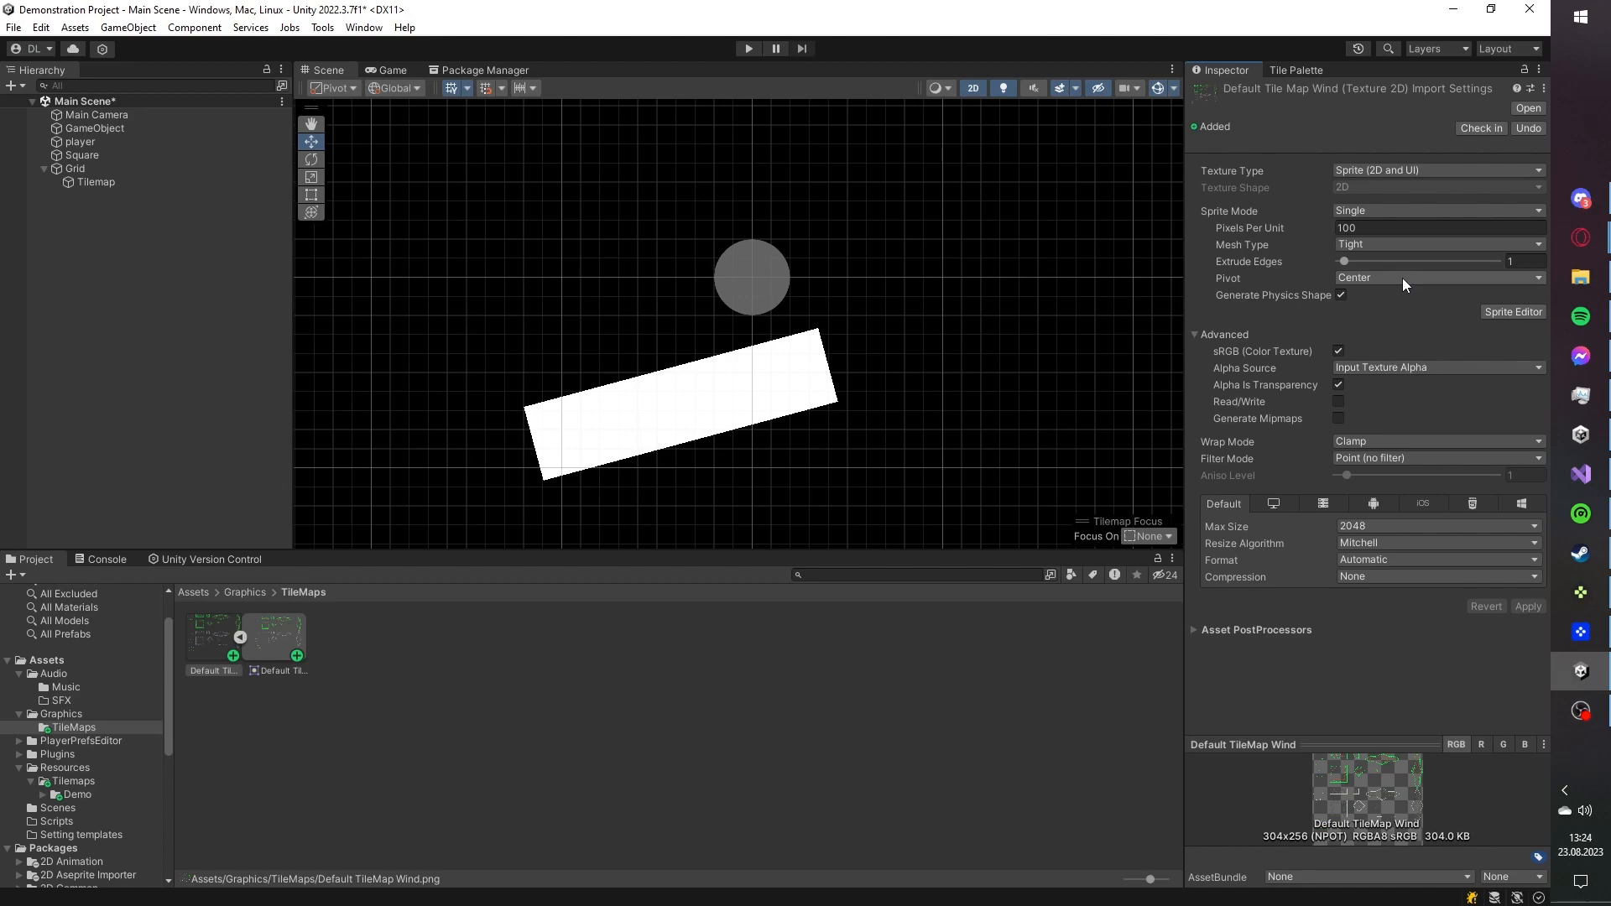
{"action": "left_click", "coordinate": [1357, 208]}
{"action": "left_click", "coordinate": [1364, 243]}
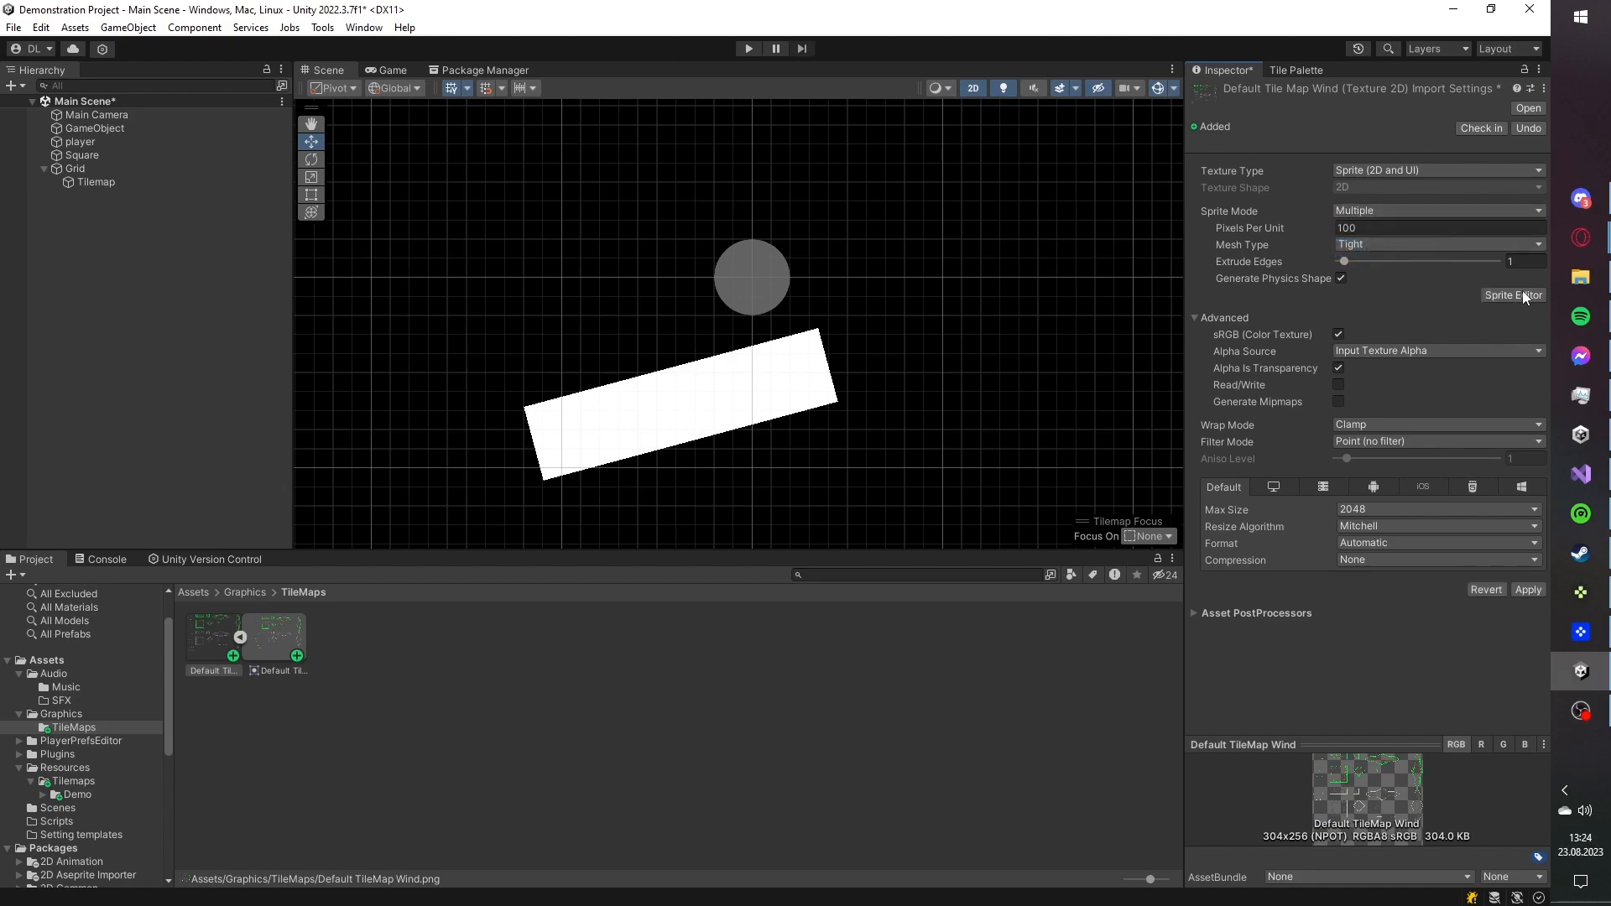
{"action": "left_click", "coordinate": [1531, 590]}
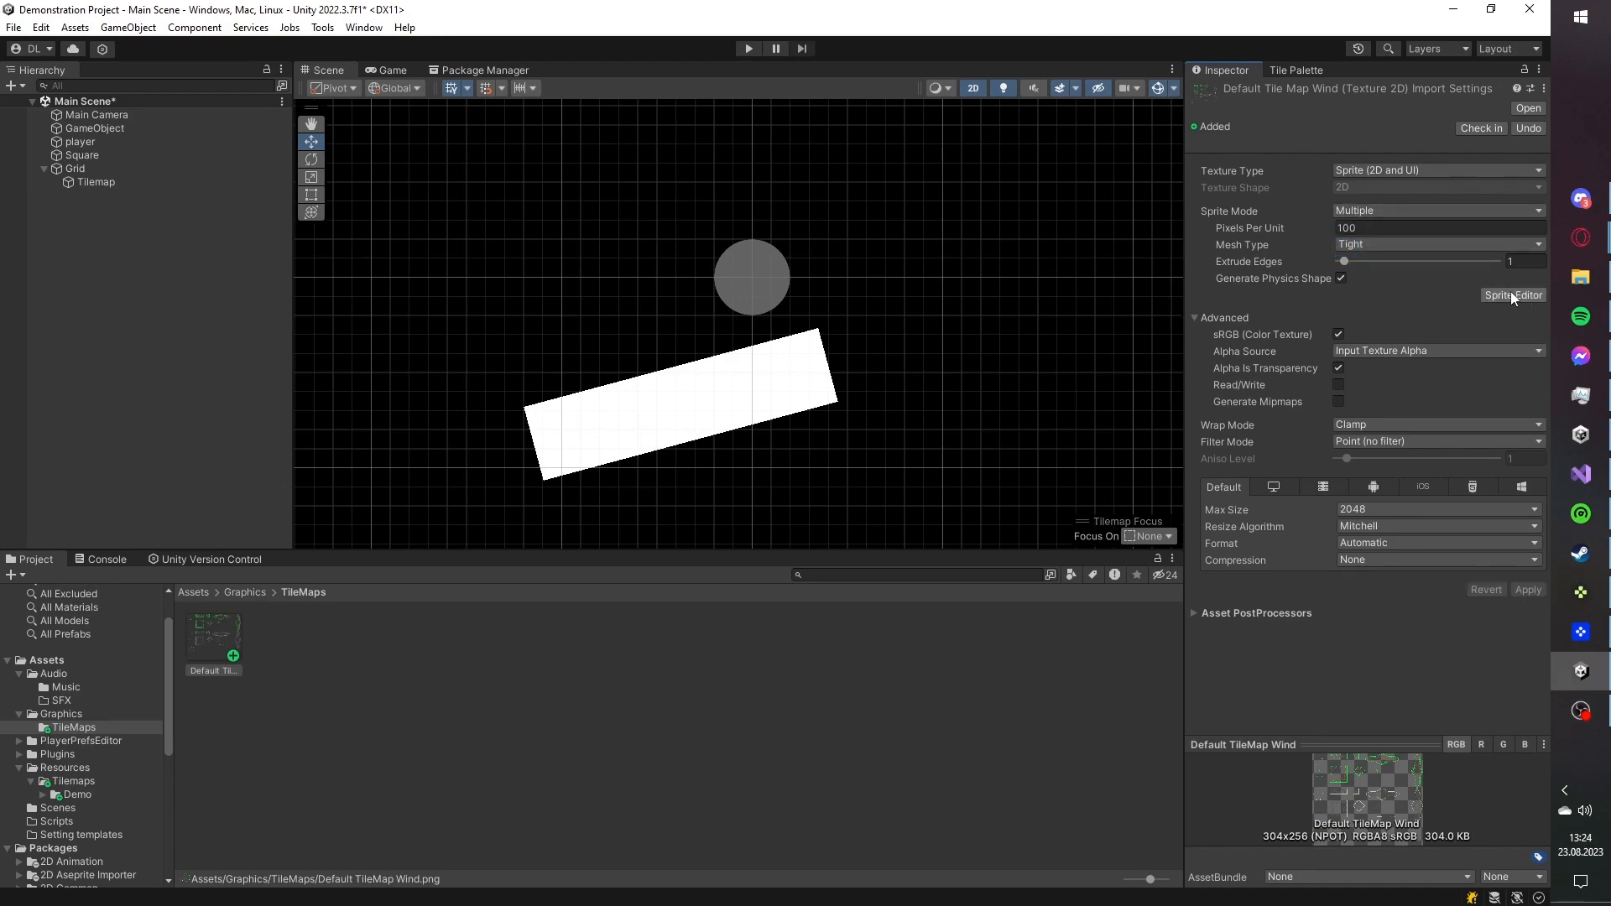
- Slice the tile sheet in the Sprite Editor by Grid By Cell Size with a pixel size of 16 by 16
{"action": "left_click", "coordinate": [1513, 295]}
{"action": "left_click", "coordinate": [96, 27]}
{"action": "left_click", "coordinate": [216, 43]}
{"action": "left_click", "coordinate": [245, 79]}
{"action": "left_click", "coordinate": [214, 60]}
{"action": "type", "text": "16"}
{"action": "key", "text": "Tab"}
{"action": "type", "text": "16"}
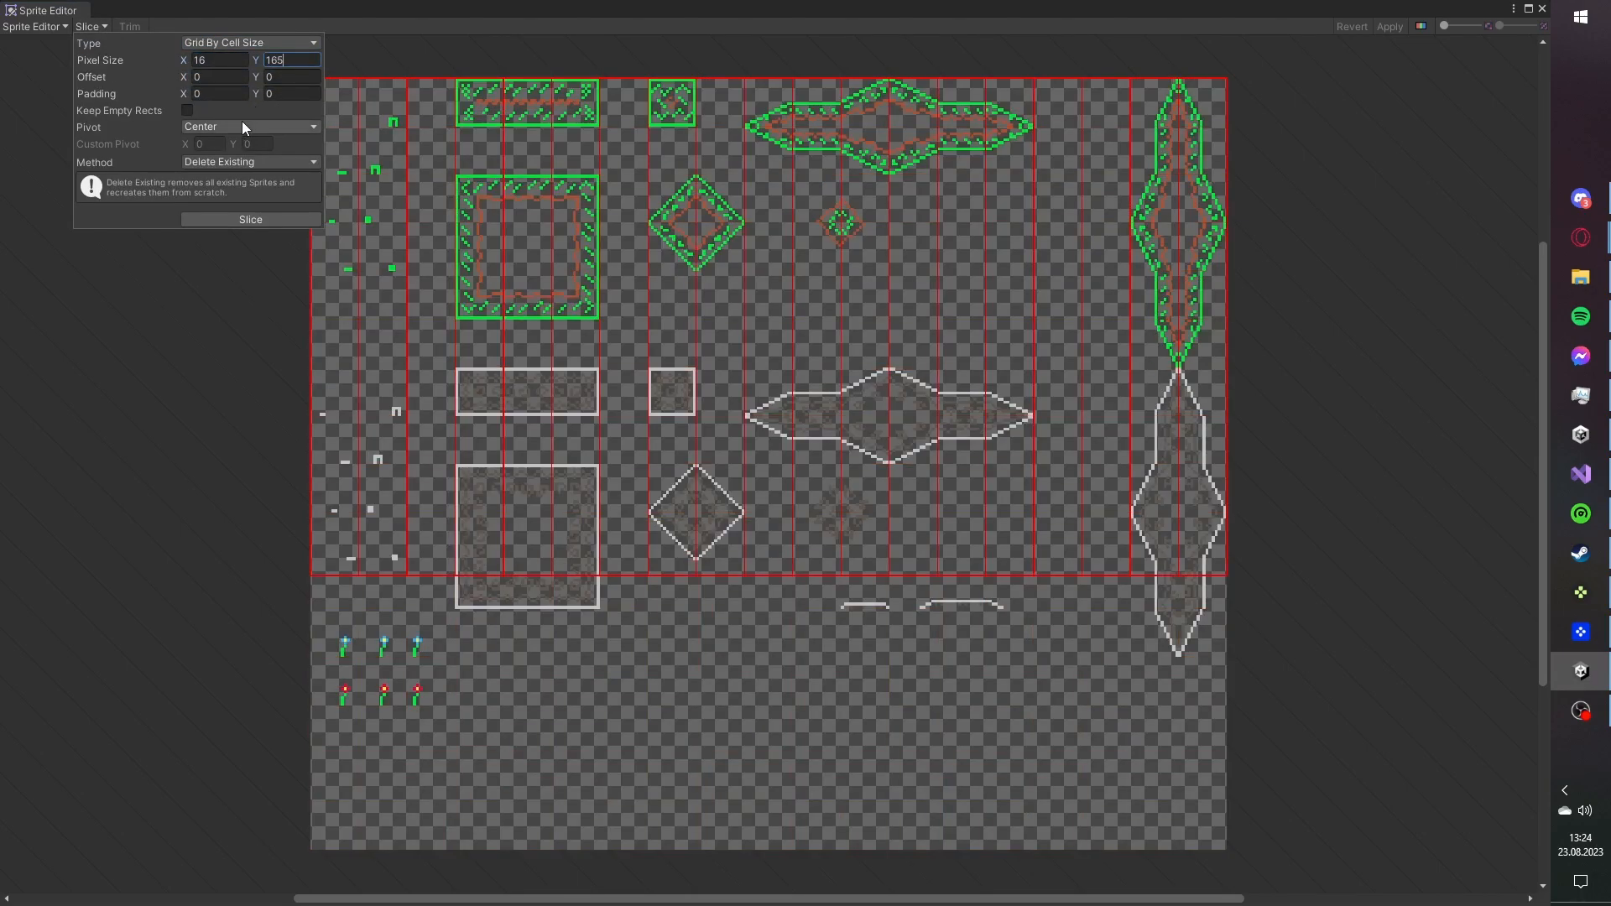
{"action": "left_click", "coordinate": [241, 216]}
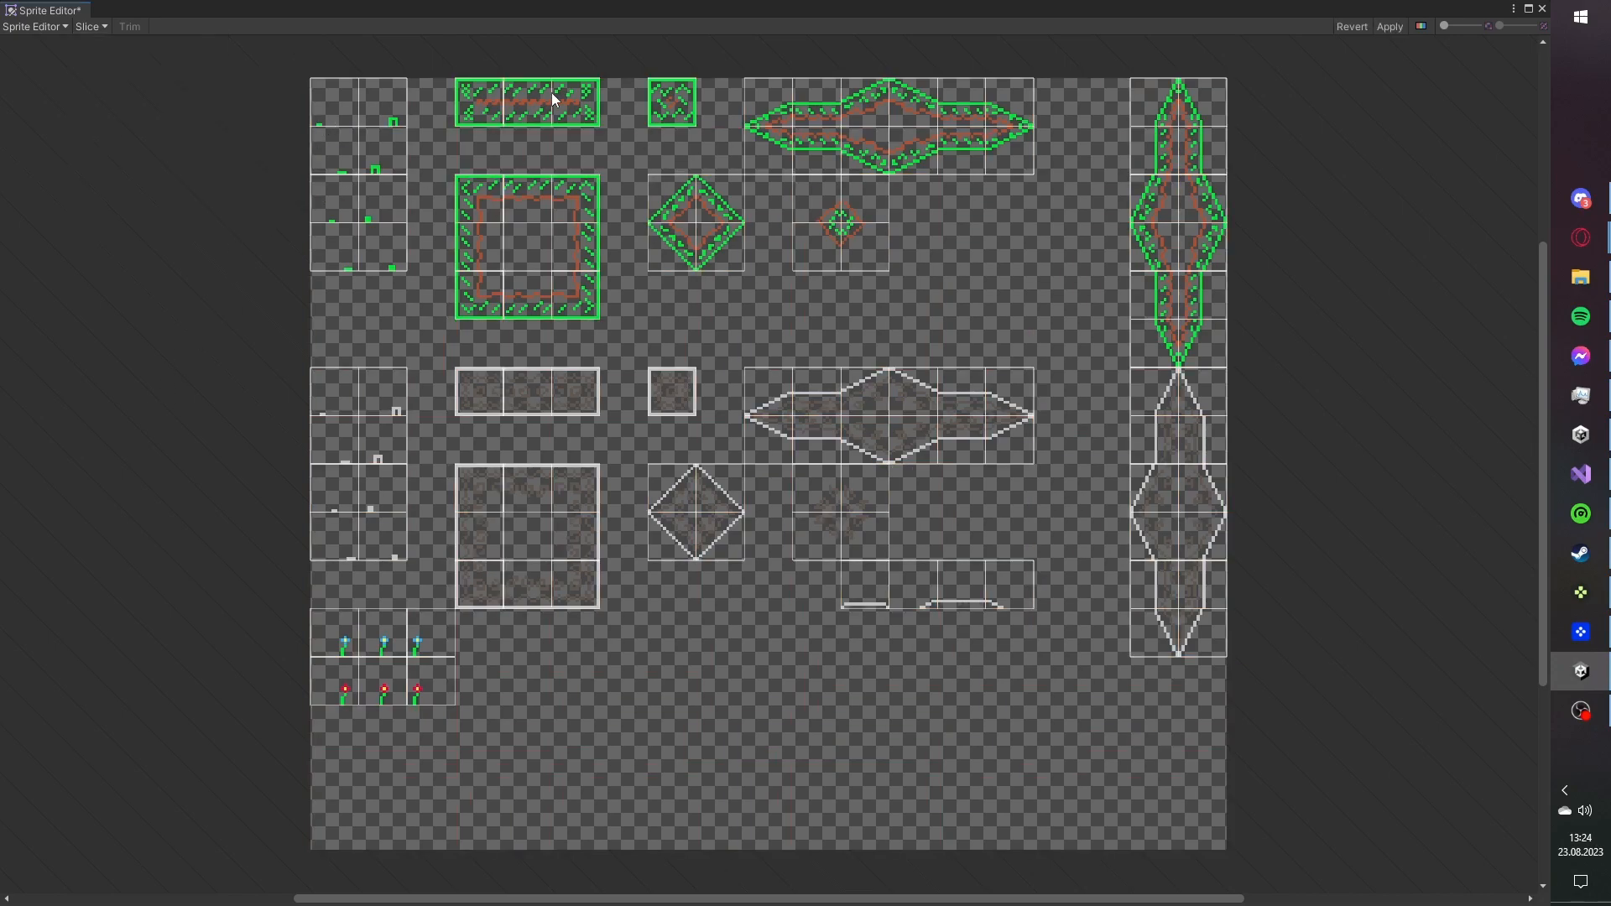
- Inspect a few of the sliced sprites, close the Sprite Editor and apply the changes to the tile sheet
{"action": "left_click", "coordinate": [477, 96]}
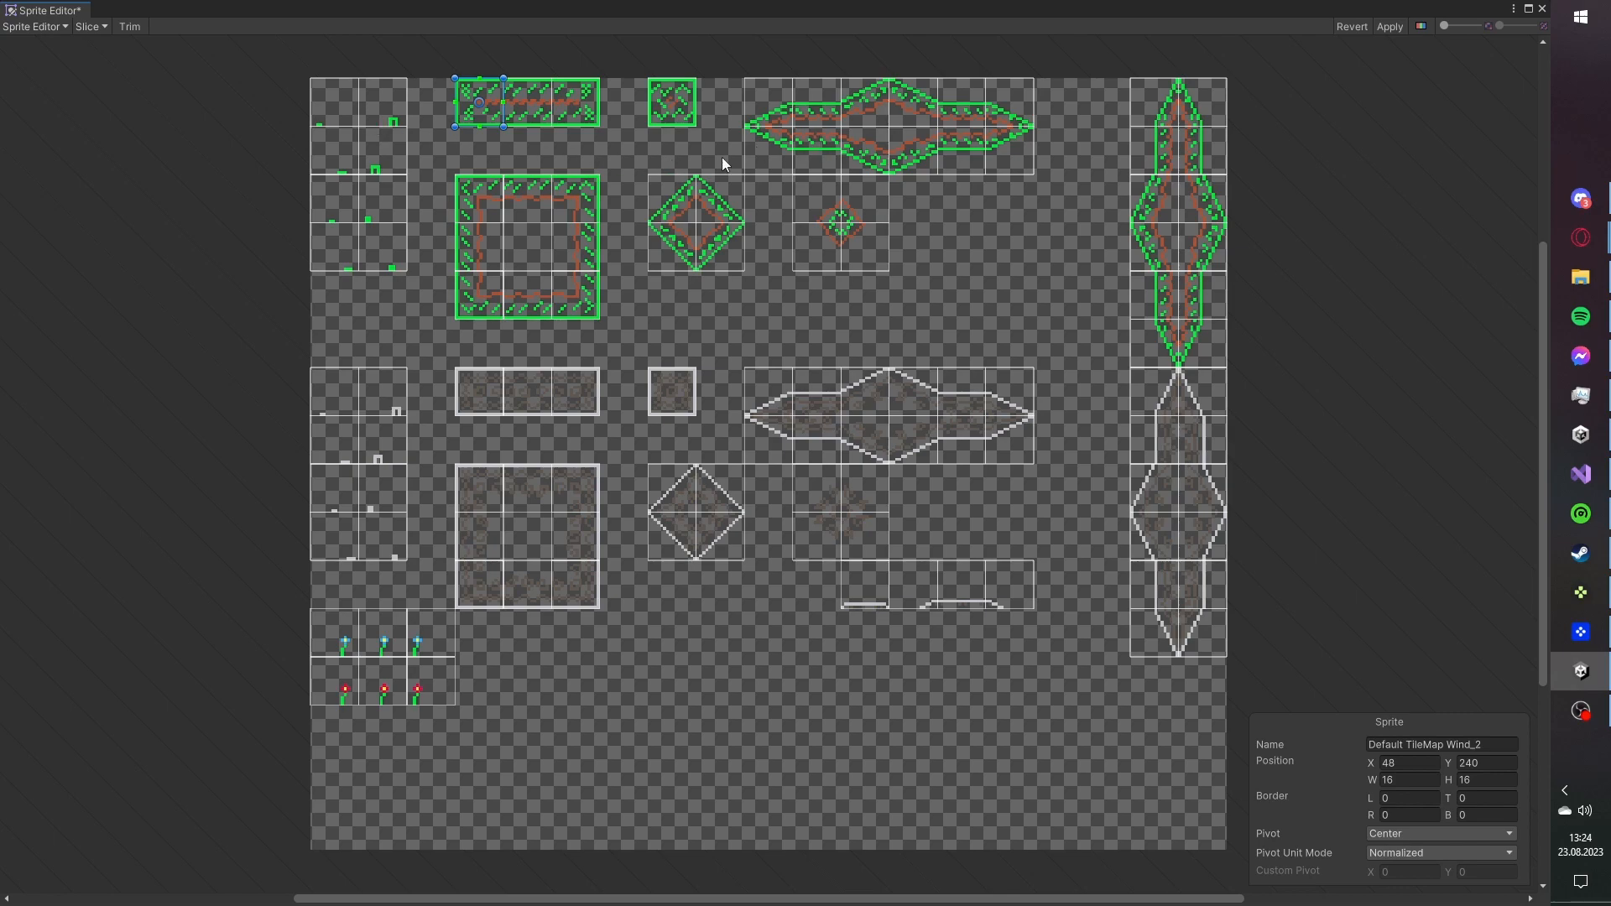
{"action": "left_click", "coordinate": [162, 85]}
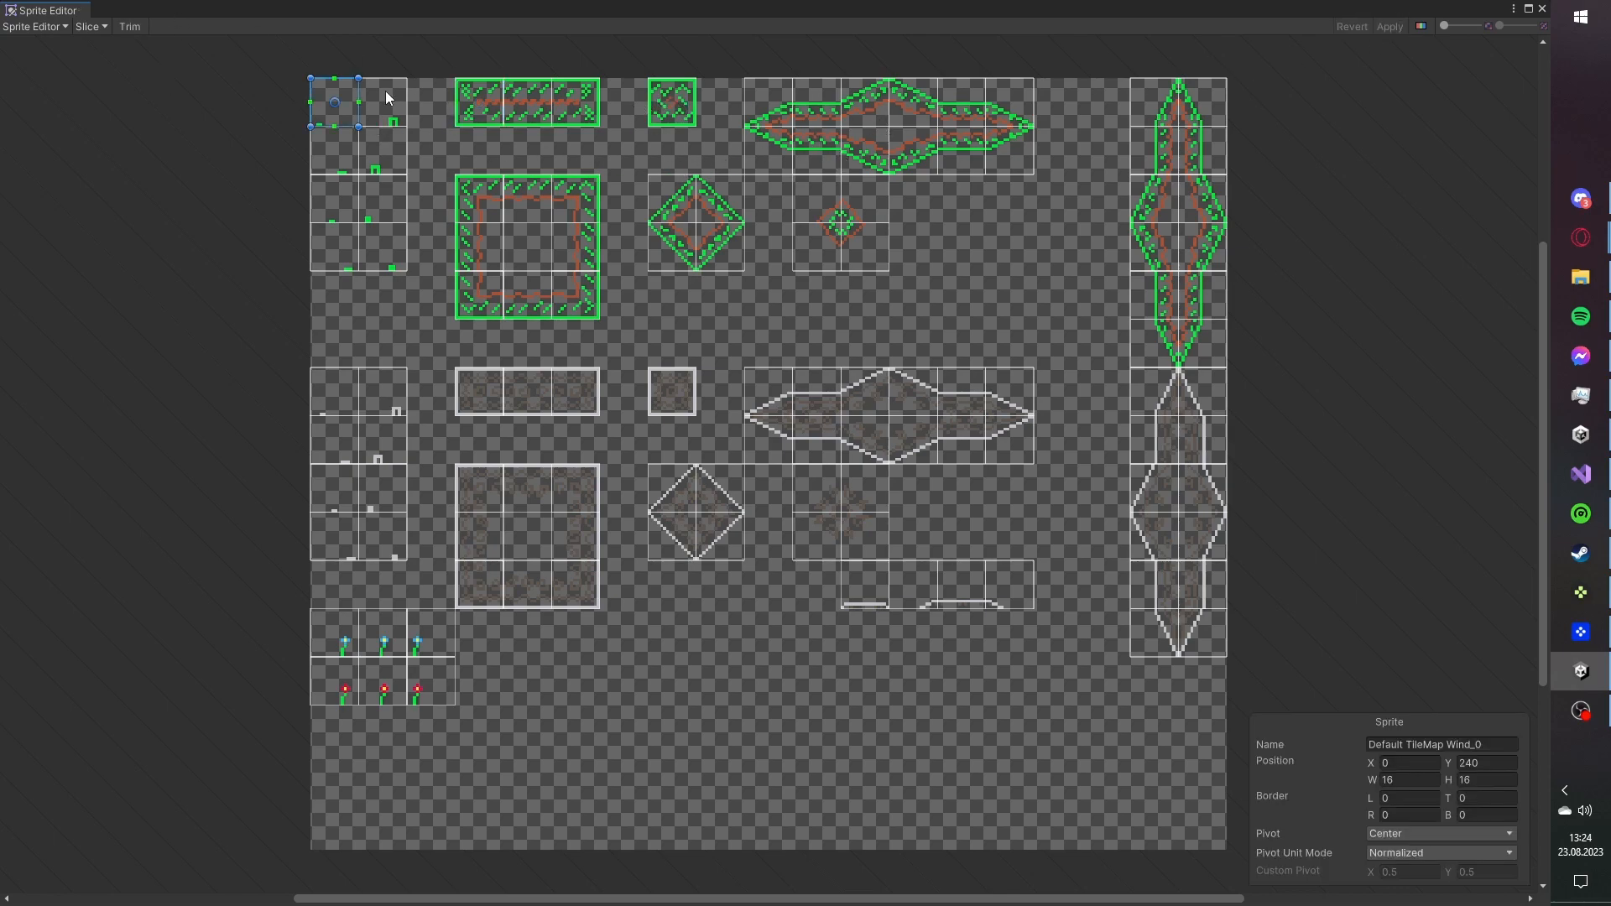
{"action": "left_click", "coordinate": [749, 371]}
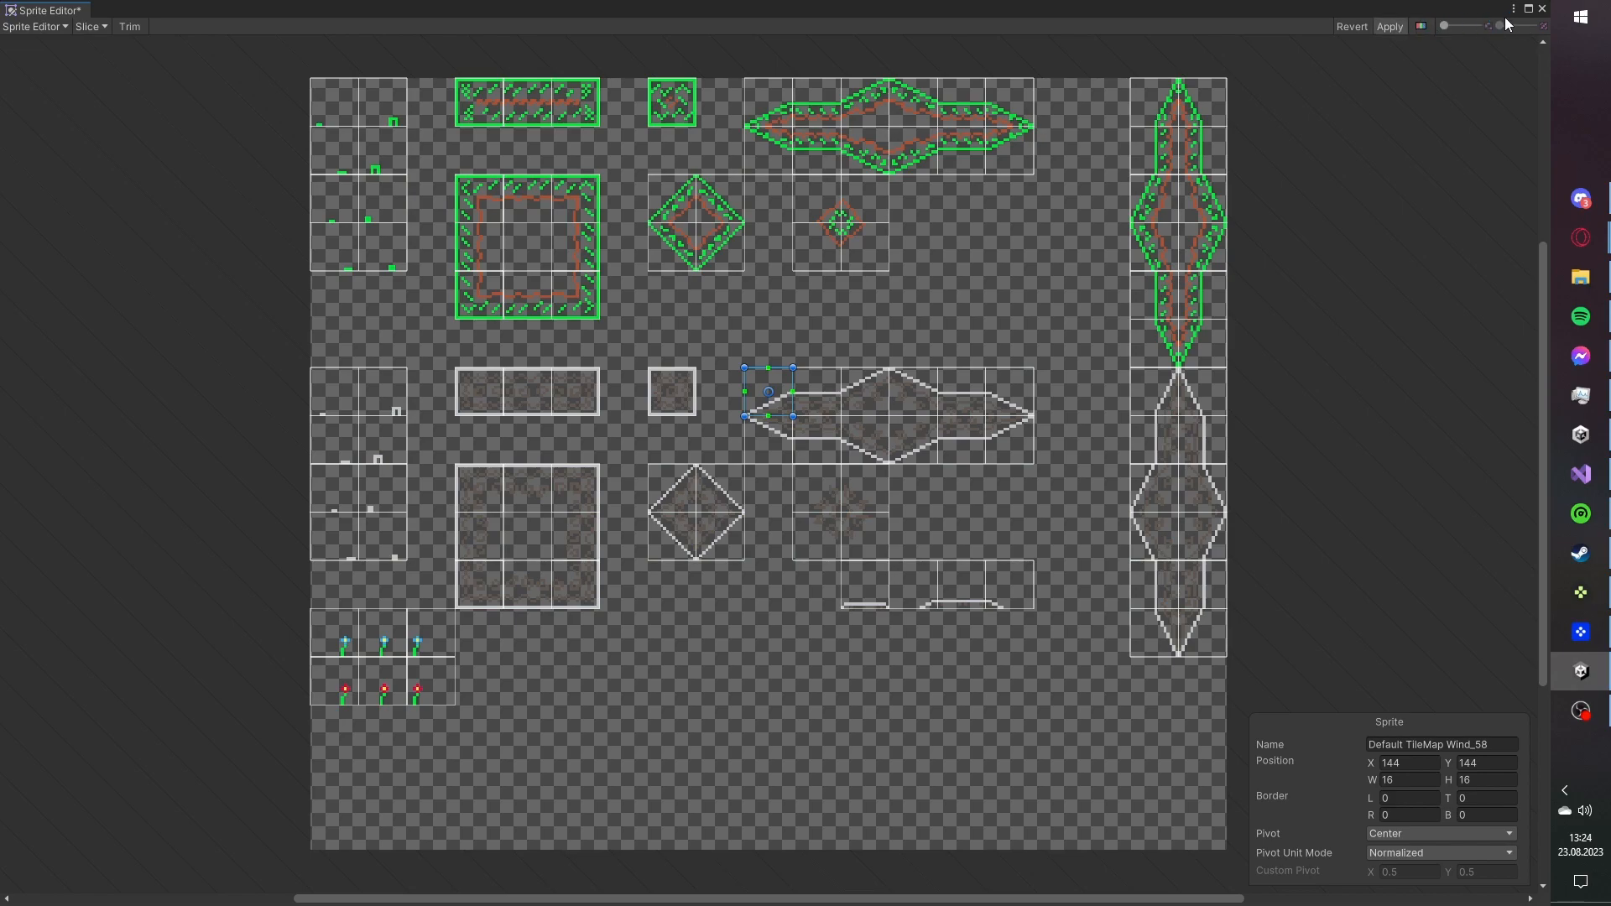
{"action": "left_click", "coordinate": [1541, 9]}
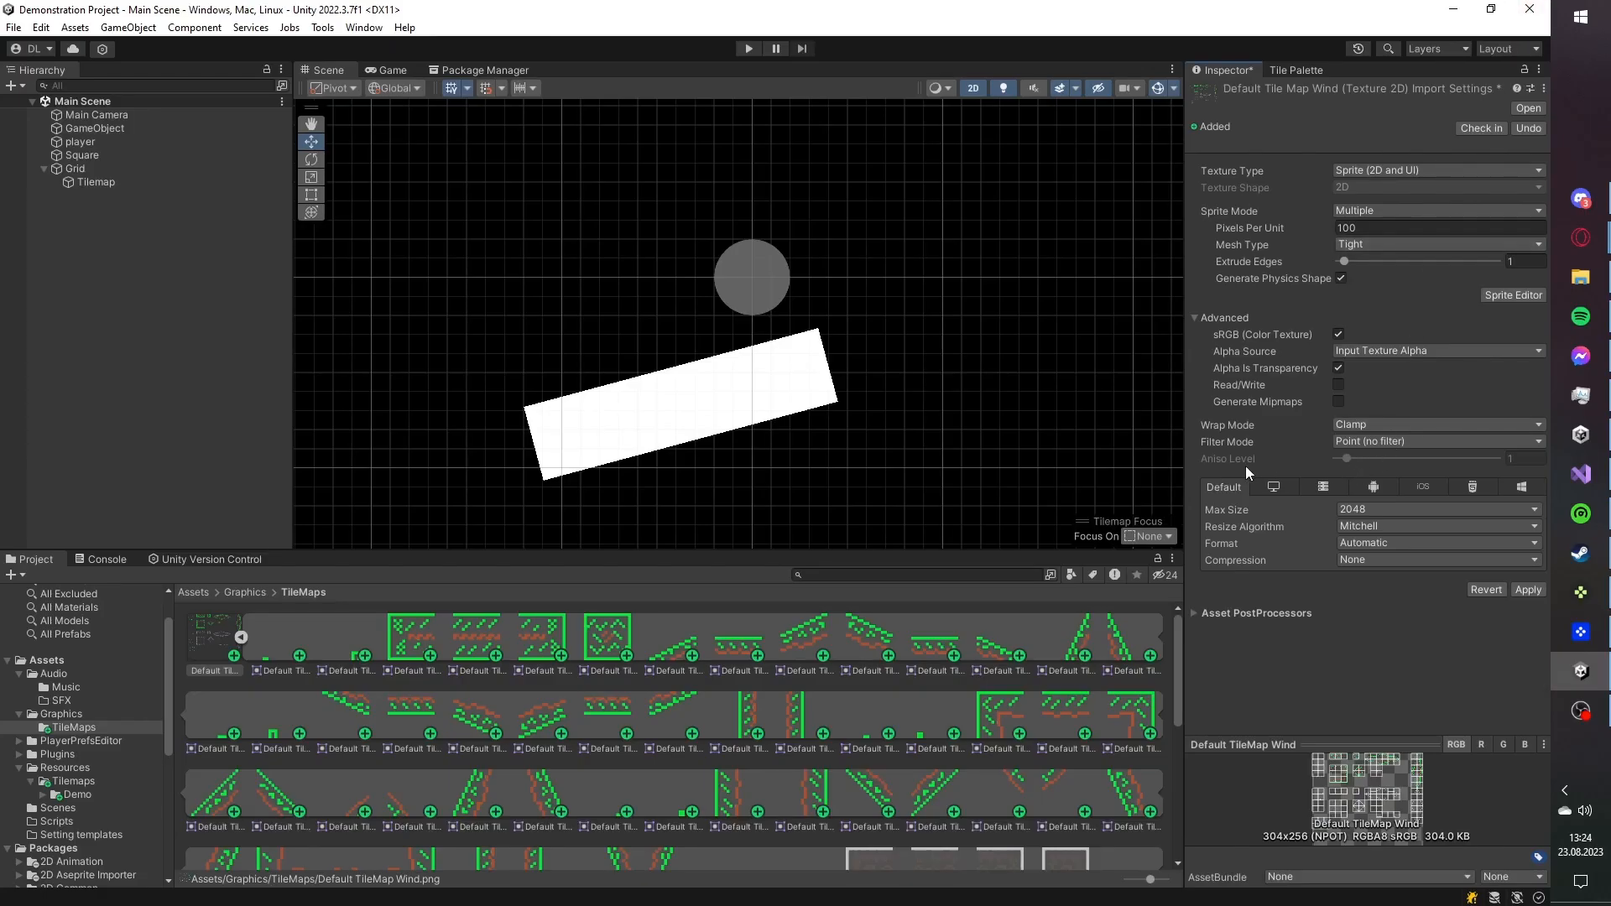
{"action": "left_click", "coordinate": [1528, 590]}
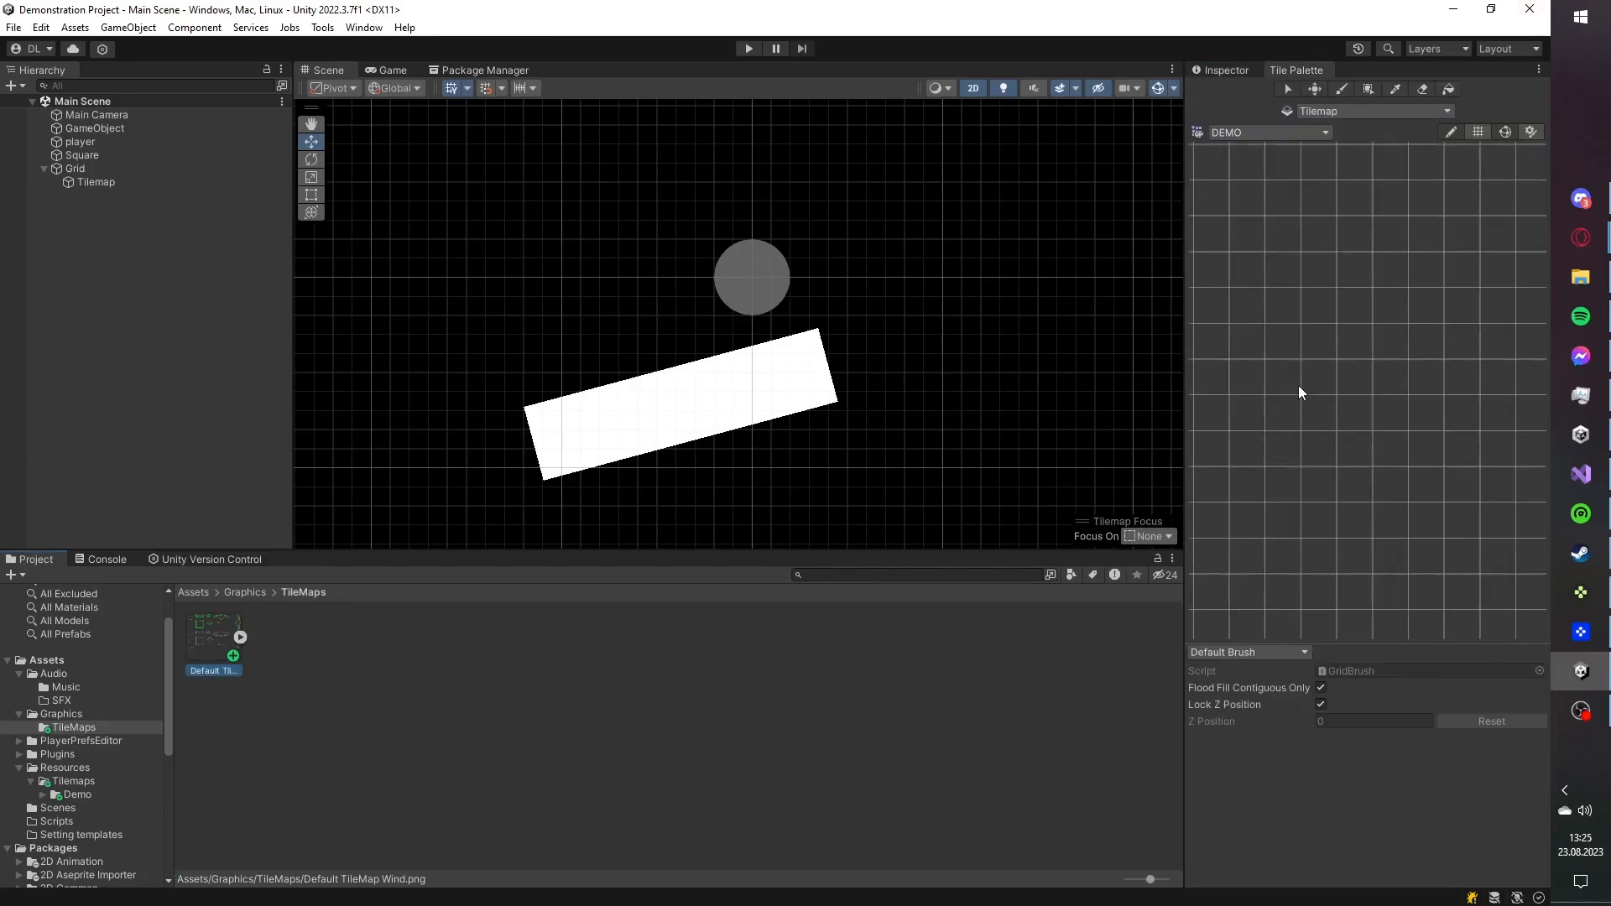
- Add the sliced tile sheet to the DEMO palette, generating its tiles into the Demo Tiles folder under Resources/Tilemaps/Demo
{"action": "left_click_drag", "start_coordinate": [225, 647], "coordinate": [1276, 358]}
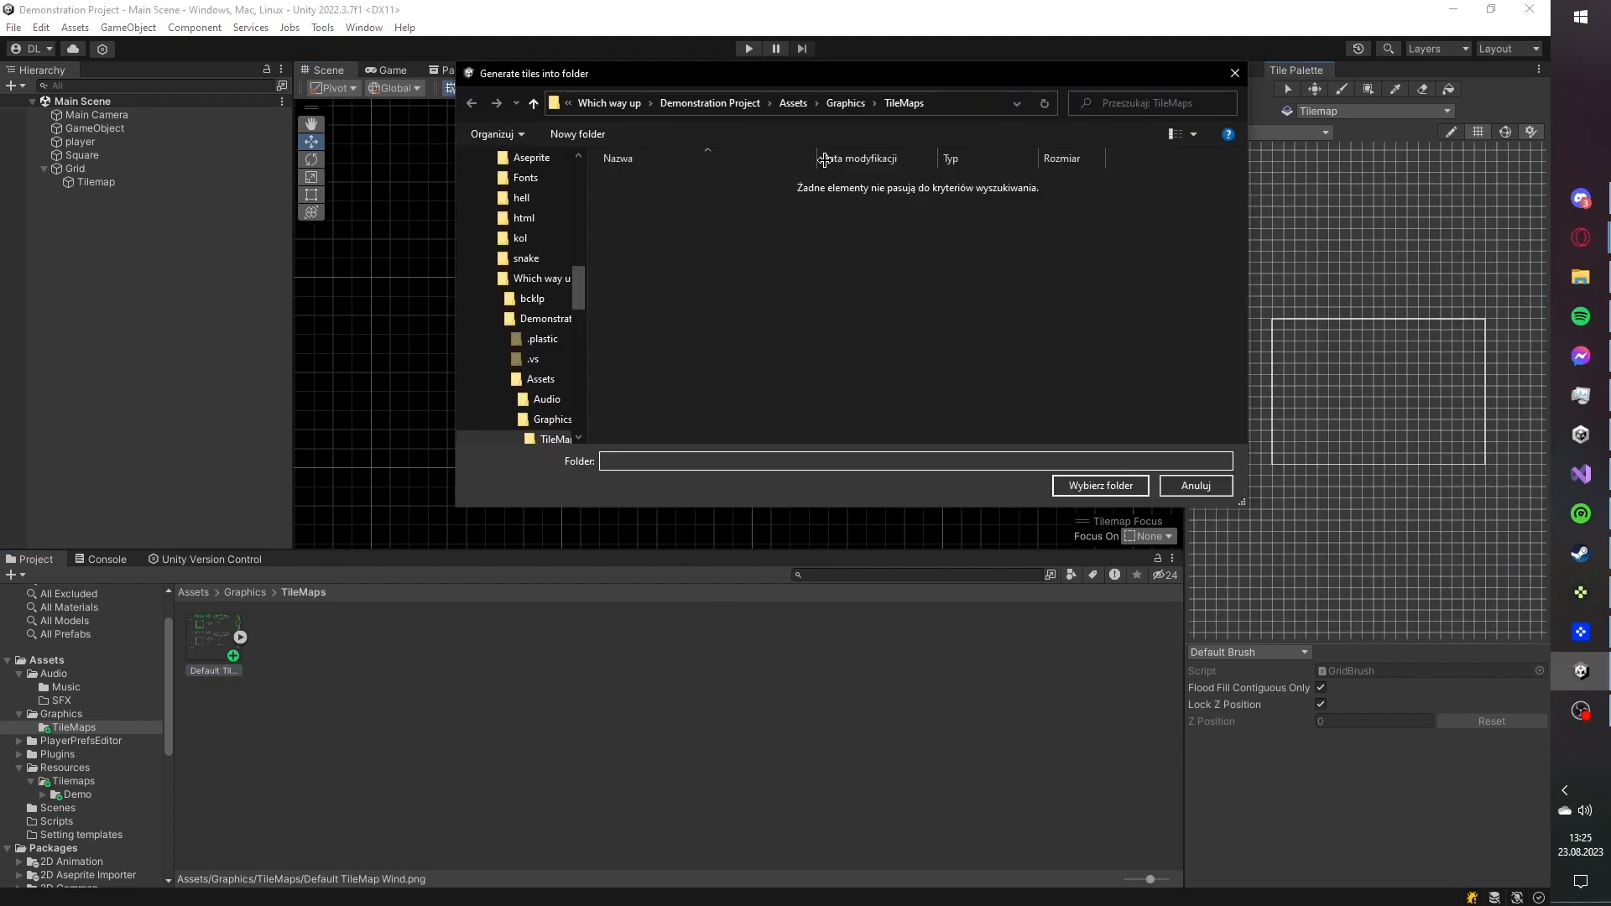
{"action": "left_click", "coordinate": [804, 105]}
{"action": "double_click", "coordinate": [646, 252]}
{"action": "left_click", "coordinate": [641, 188]}
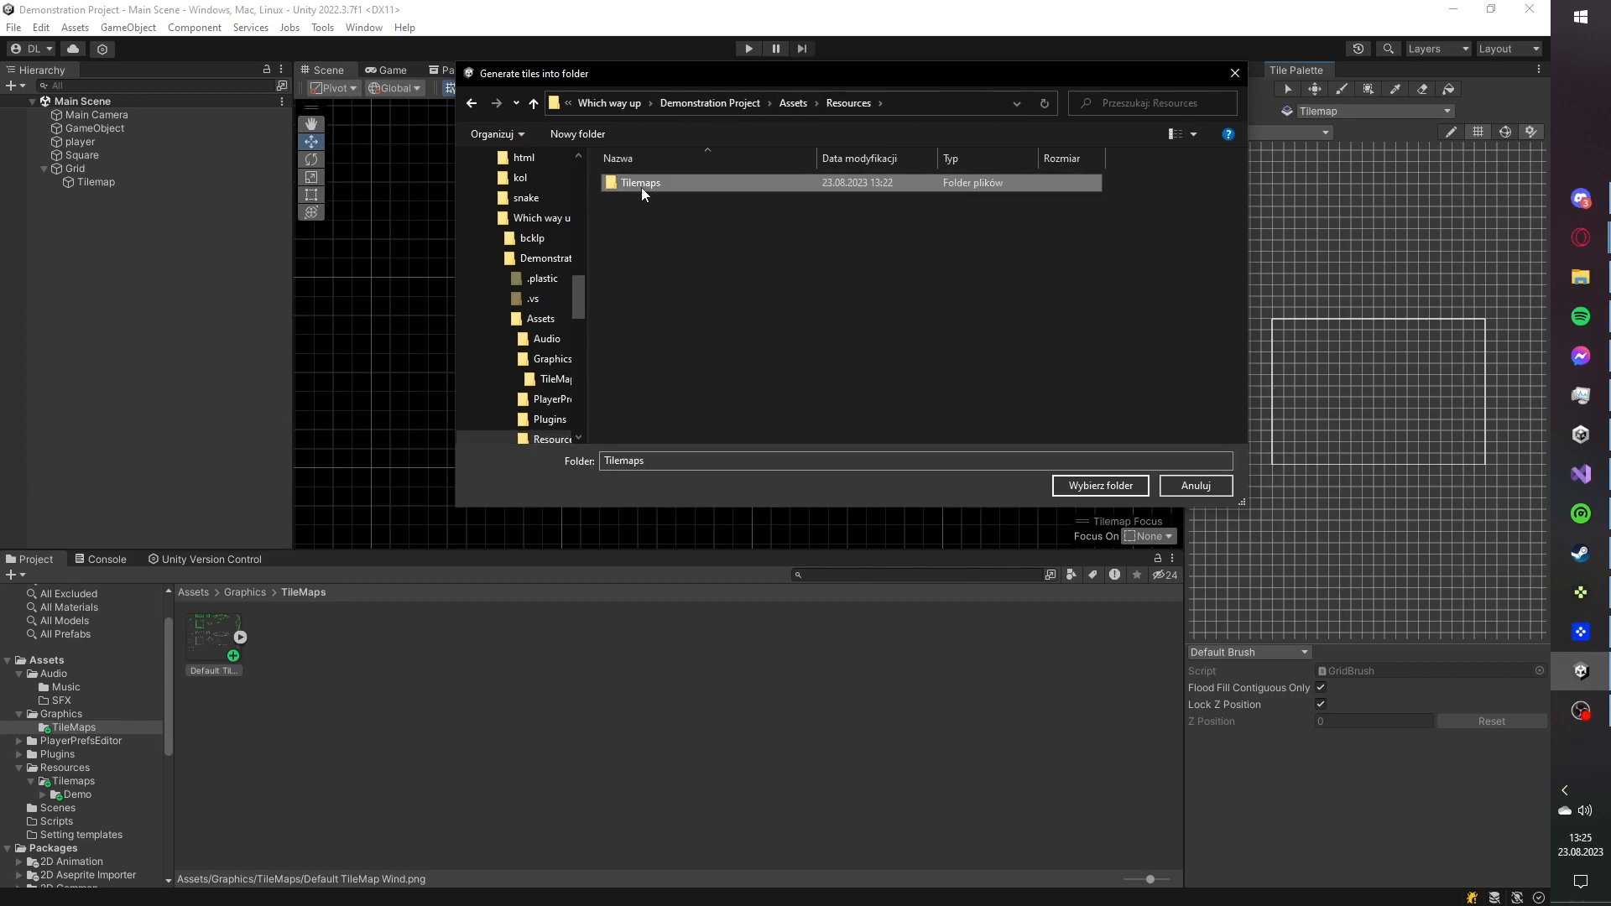
{"action": "double_click", "coordinate": [642, 185]}
{"action": "double_click", "coordinate": [645, 185]}
{"action": "double_click", "coordinate": [644, 184]}
{"action": "left_click", "coordinate": [1086, 486]}
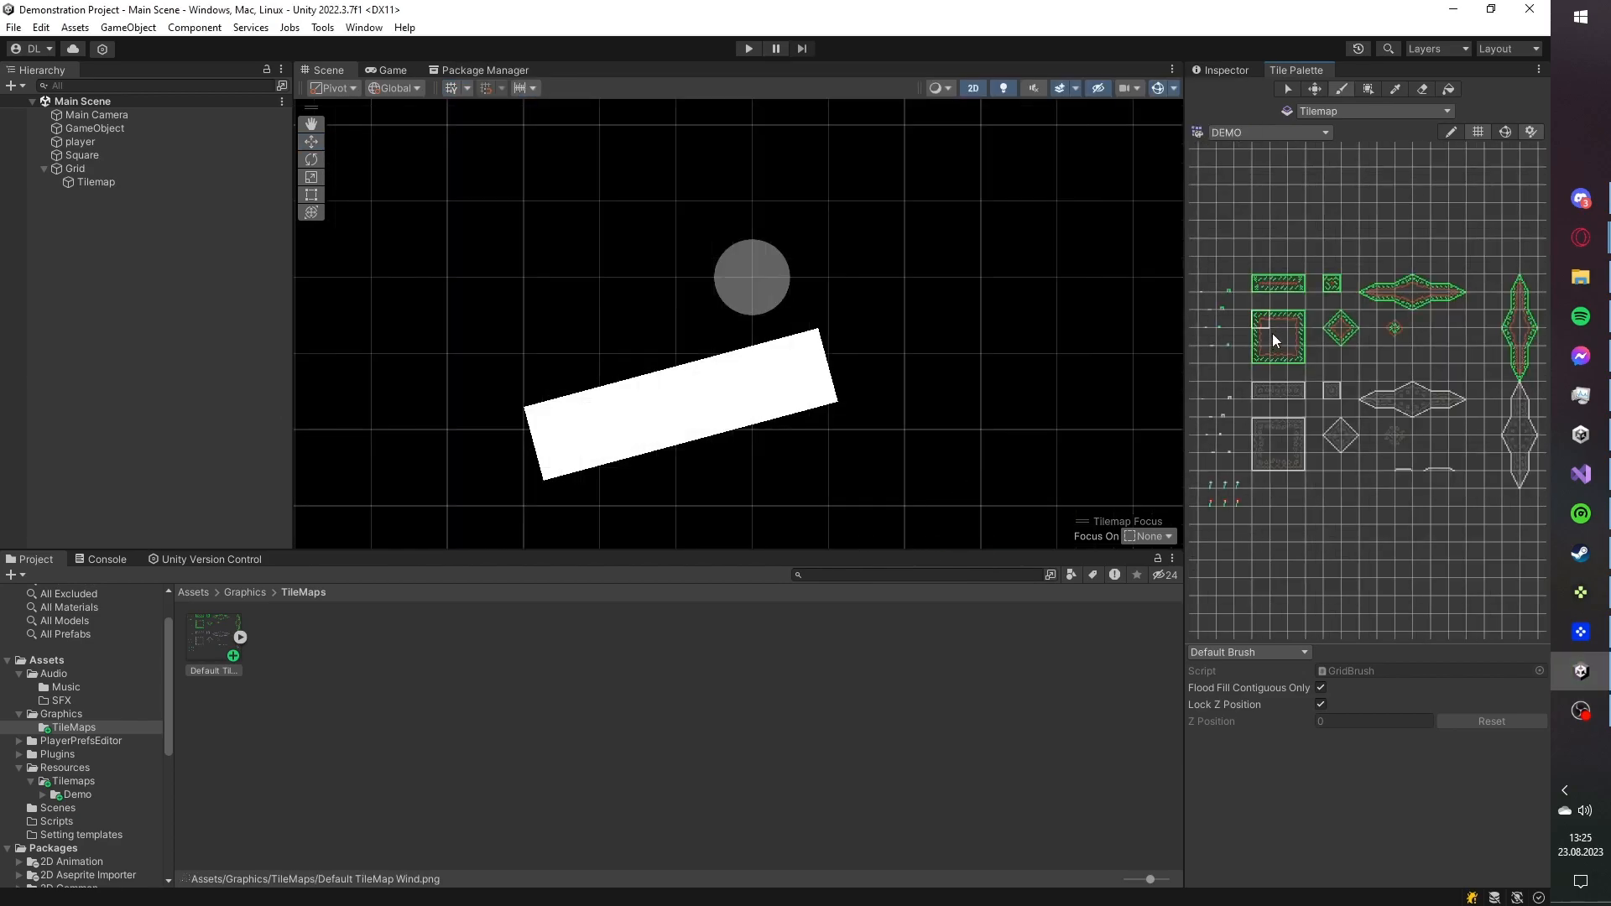
- Paint one green top-edge ground tile onto the tilemap below the white square
{"action": "middle_click_drag", "start_coordinate": [716, 432], "coordinate": [759, 342]}
{"action": "scroll", "coordinate": [766, 376], "scroll_direction": "up", "scroll_amount": 1}
{"action": "scroll", "coordinate": [769, 387], "scroll_direction": "up", "scroll_amount": 5}
{"action": "left_click", "coordinate": [769, 387]}
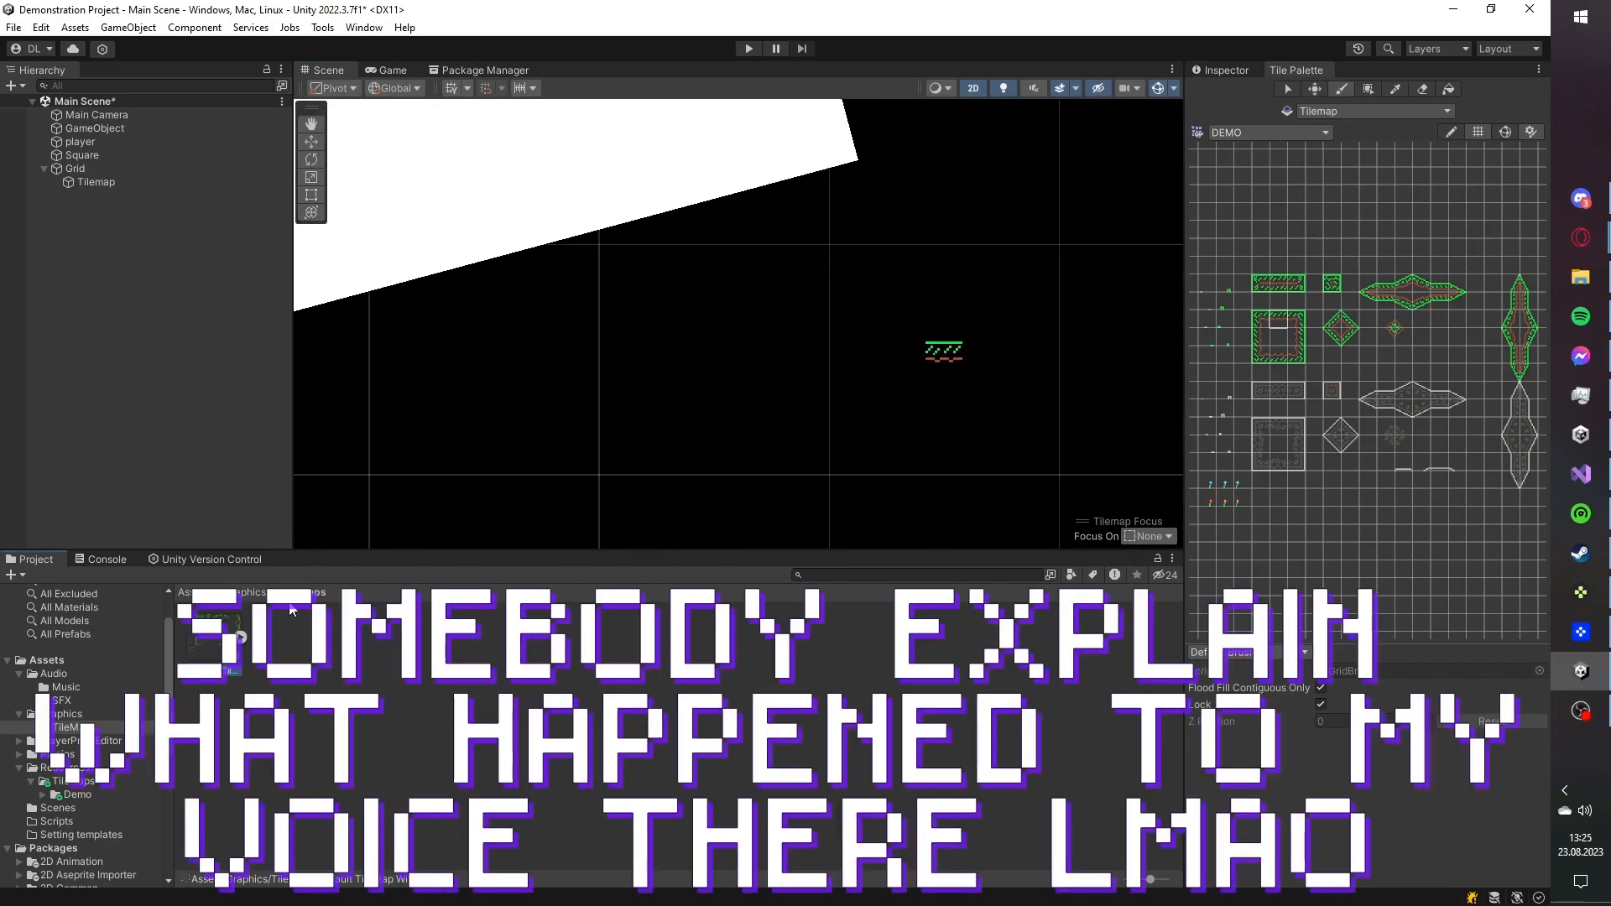
- Set the tile sheet's Pixels Per Unit to 16 and apply the import settings
{"action": "left_click", "coordinate": [1237, 72]}
{"action": "left_click", "coordinate": [1355, 227]}
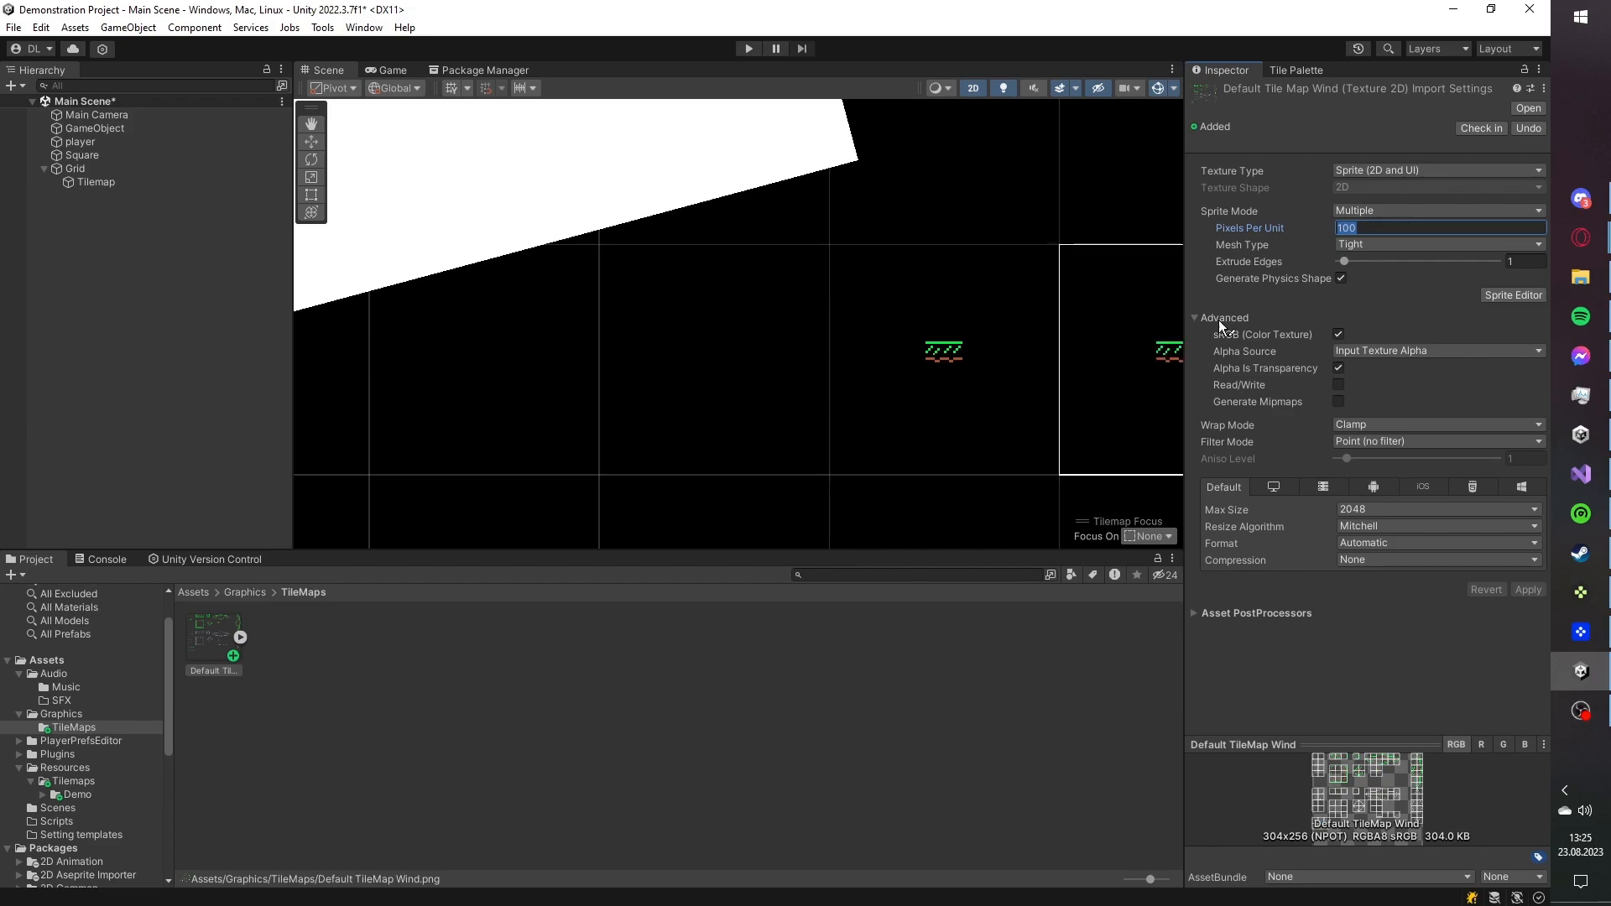
{"action": "type", "text": "16"}
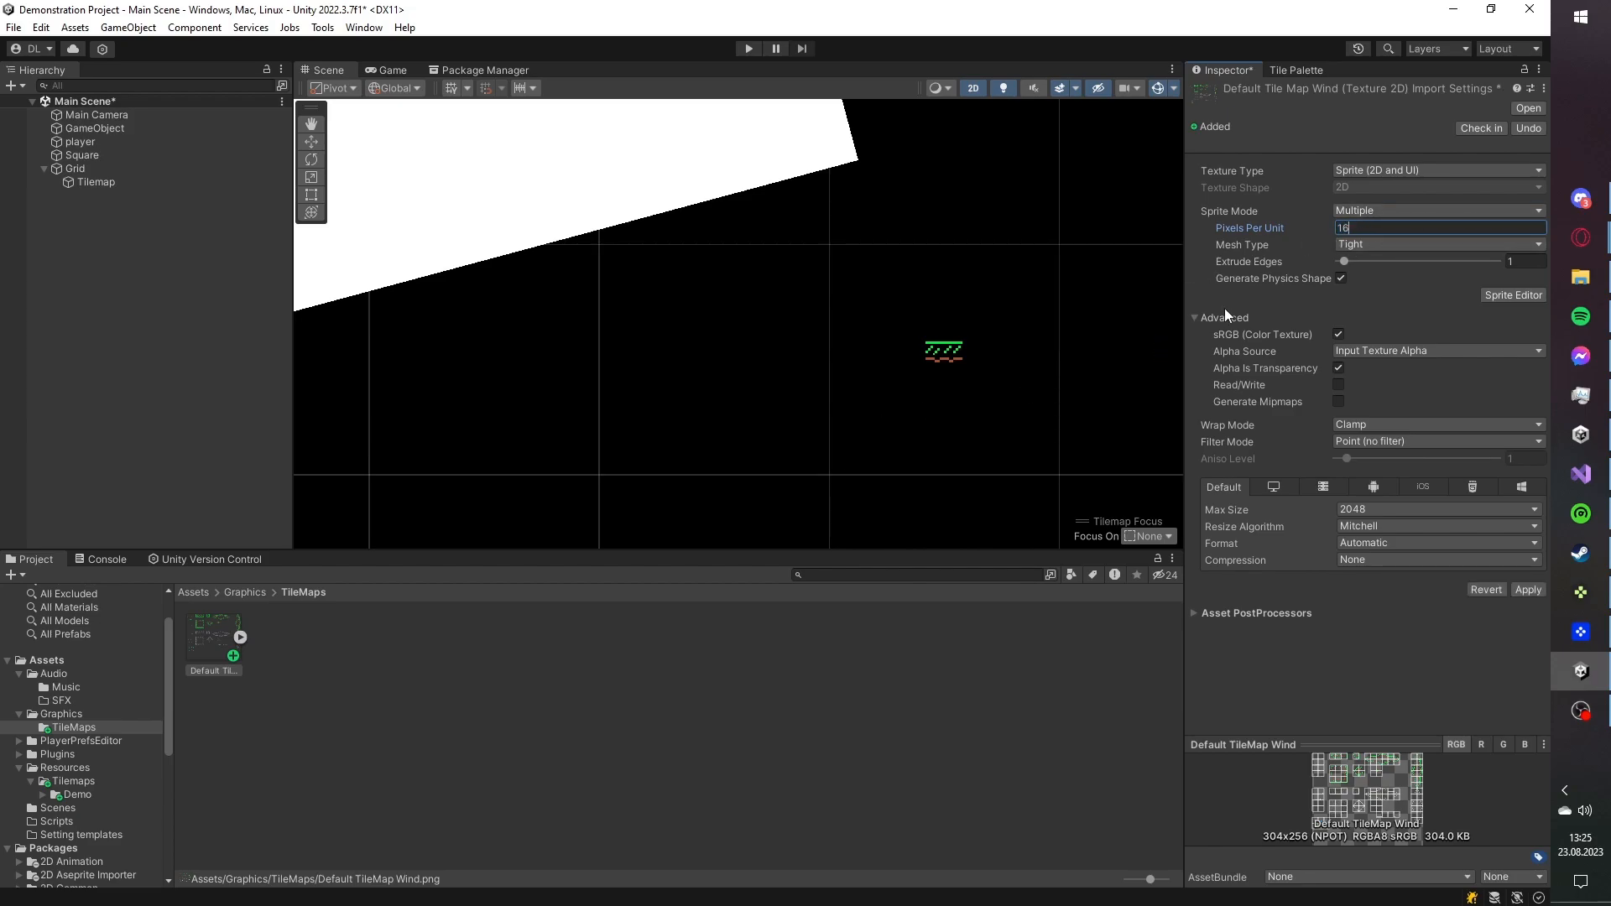
{"action": "left_click", "coordinate": [1528, 590]}
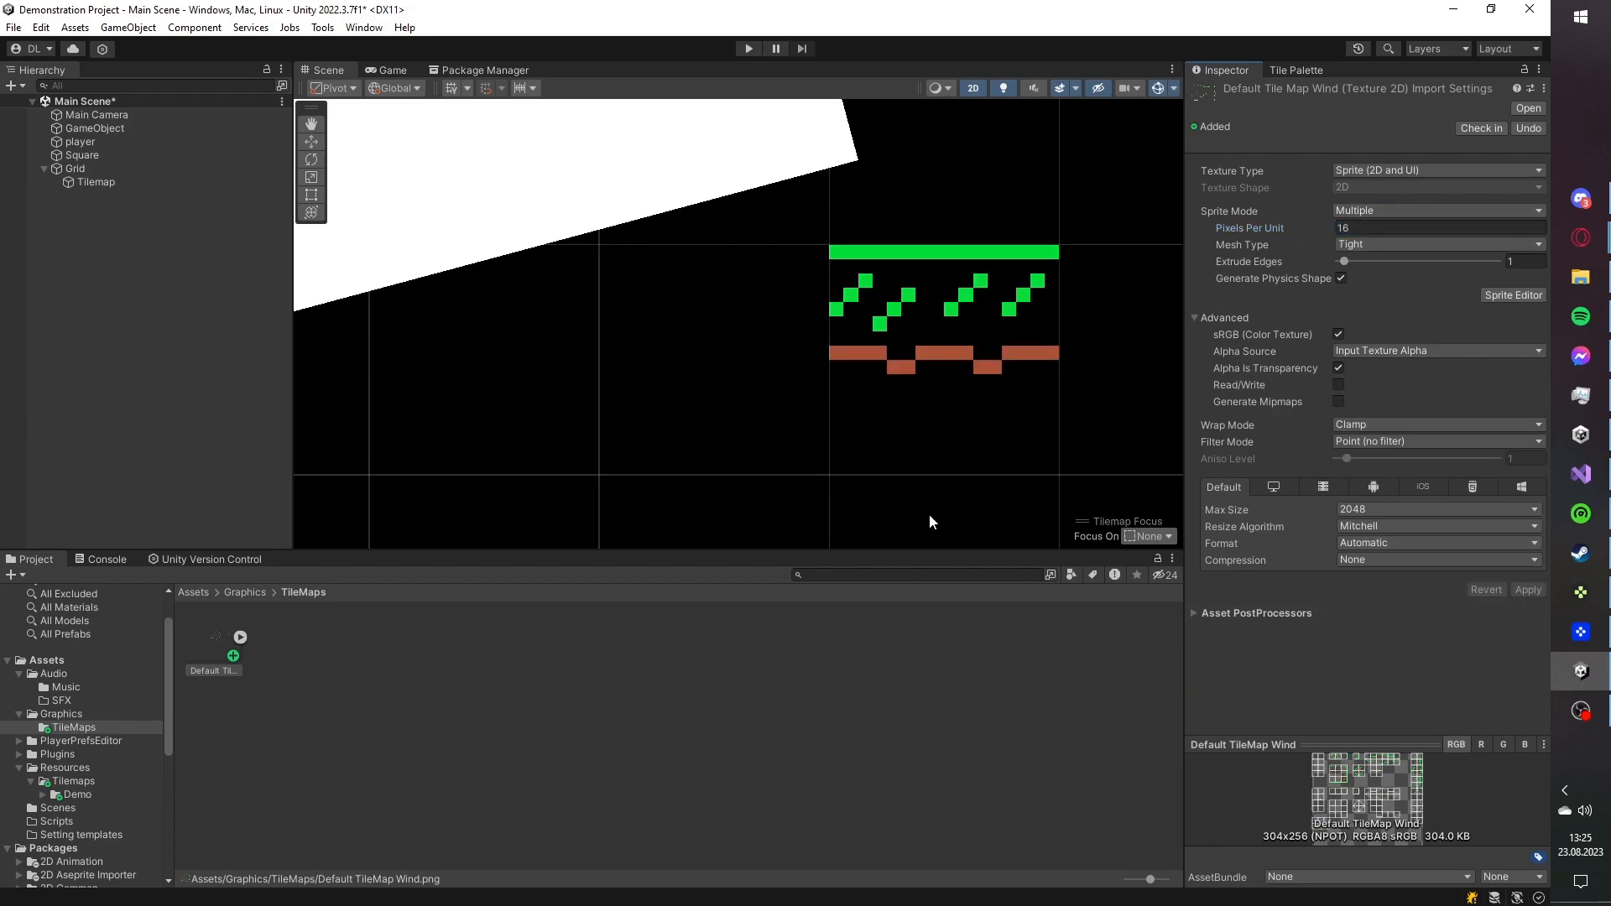
- Paint a horizontal row of ground tiles below the player and delete the Square object from the scene
{"action": "scroll", "coordinate": [829, 299], "scroll_direction": "down", "scroll_amount": 10}
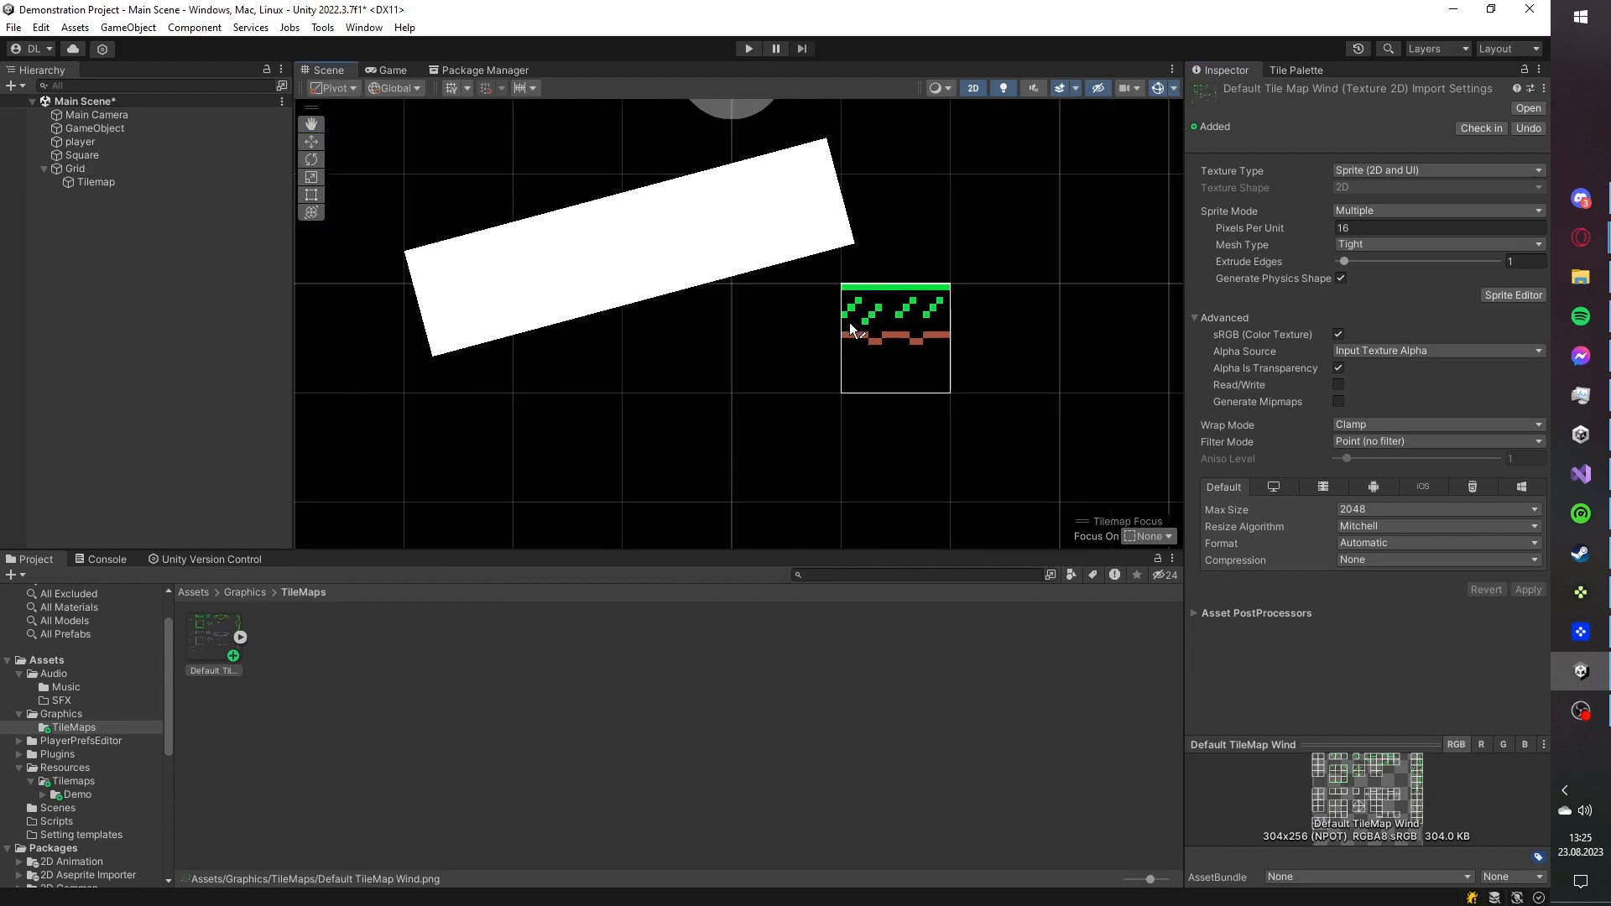
{"action": "mouse_move", "coordinate": [521, 323]}
{"action": "left_mouse_down"}
{"action": "mouse_move", "coordinate": [415, 321]}
{"action": "mouse_move", "coordinate": [975, 324]}
{"action": "left_mouse_up"}
{"action": "left_click", "coordinate": [96, 157]}
{"action": "key", "text": "Delete"}
- Play the scene to test whether the player lands on the tiles, and stop it
{"action": "key", "text": "ctrl+p"}
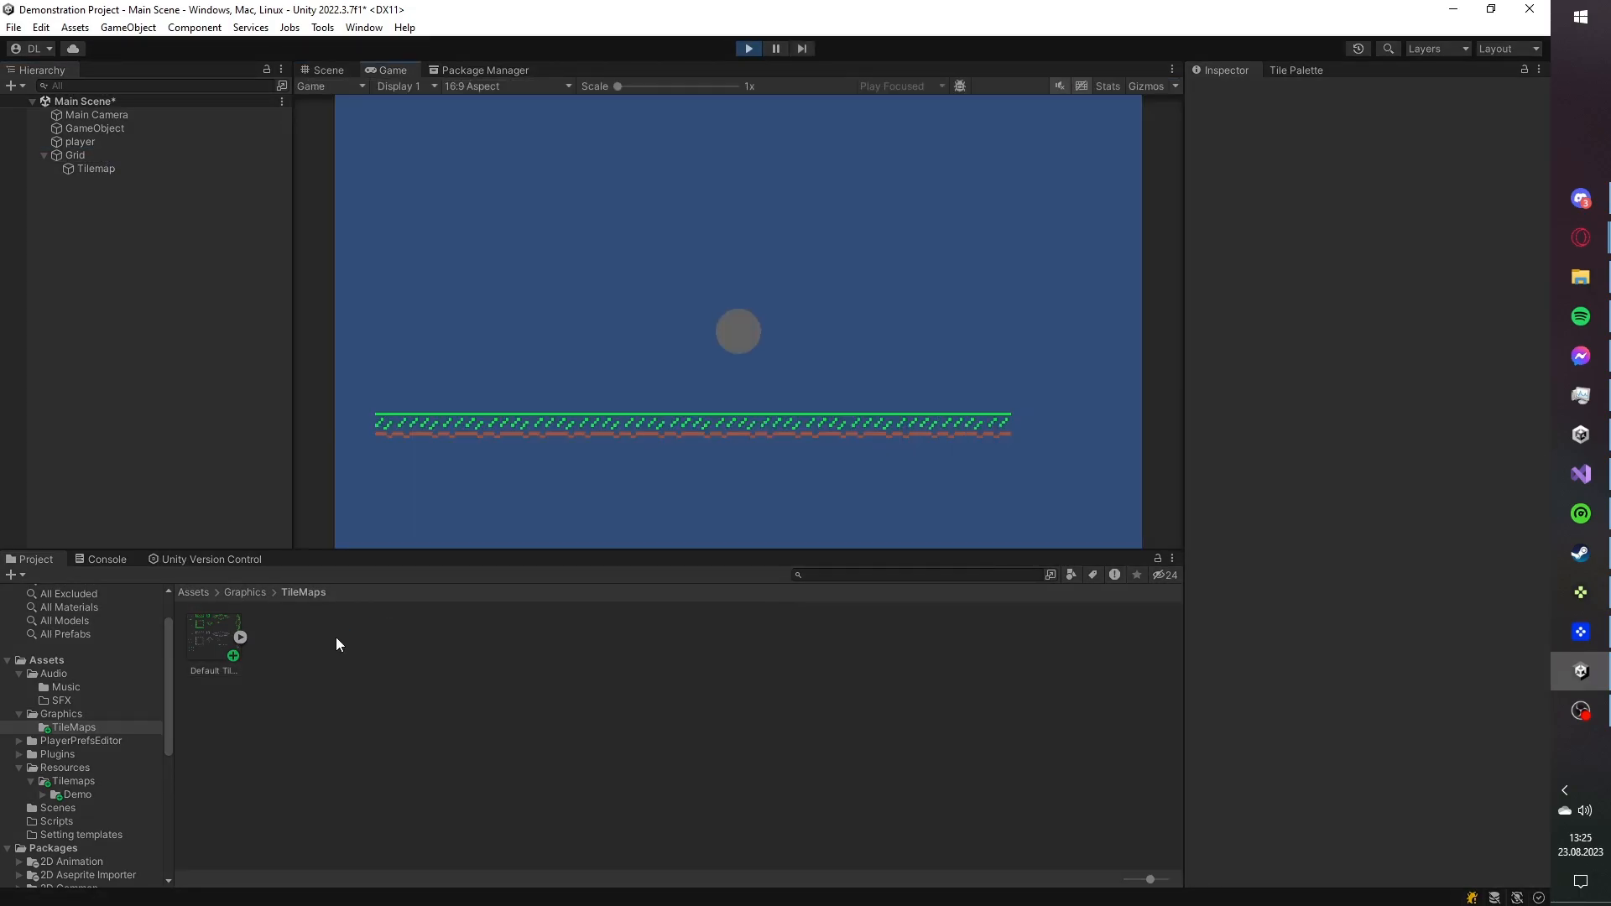
{"action": "left_click", "coordinate": [749, 49]}
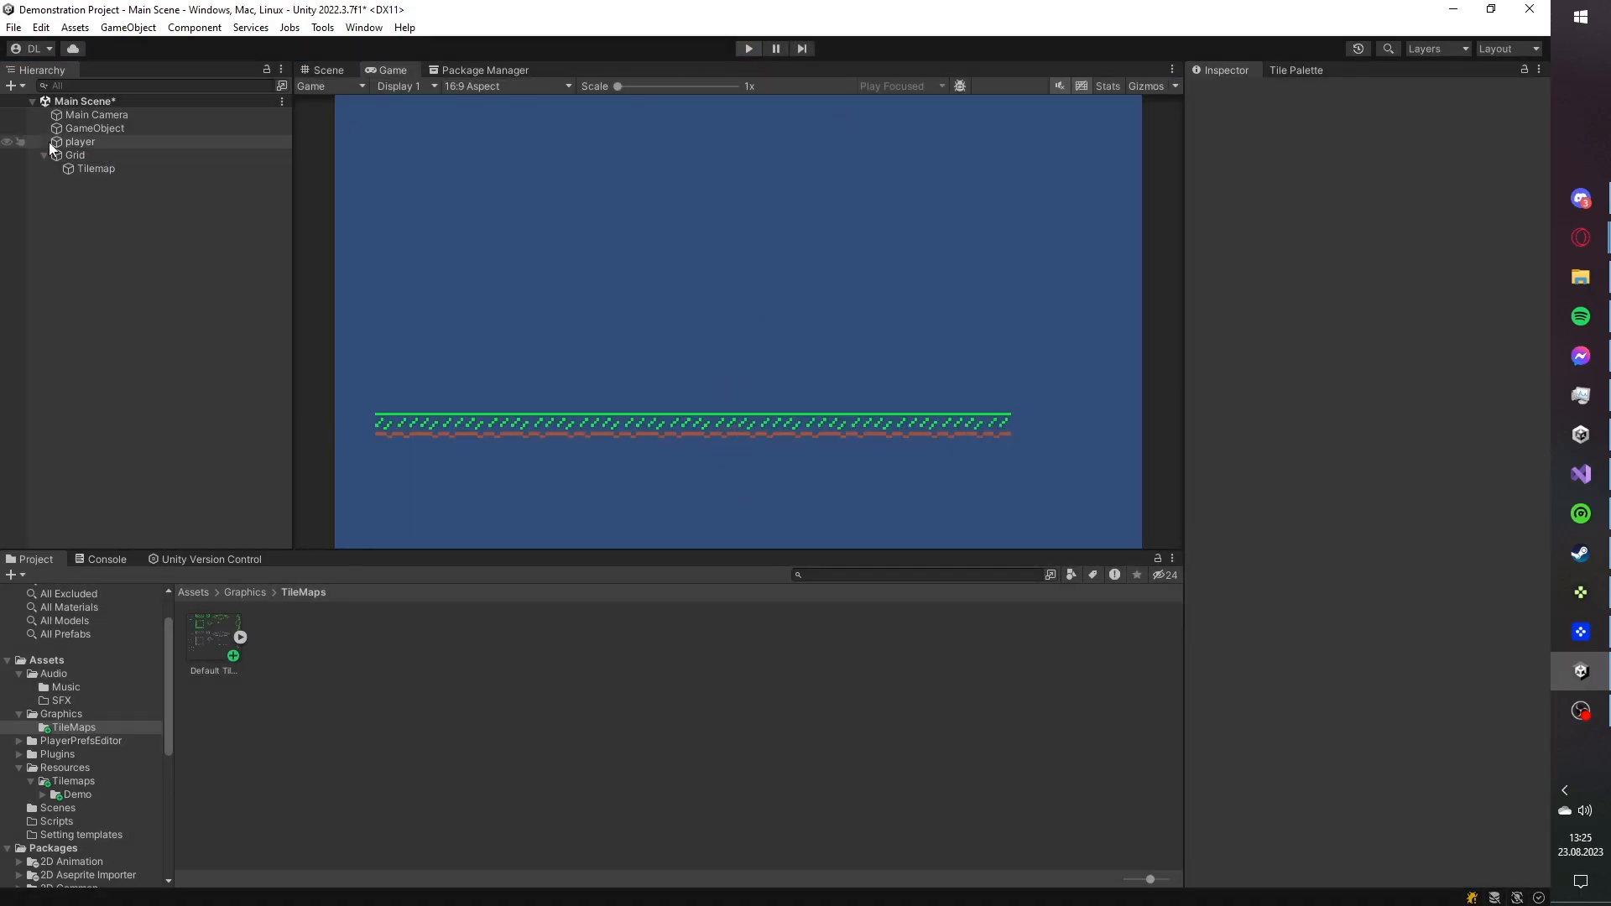
- Add a Tilemap Collider 2D component to the Tilemap object under Grid
{"action": "left_click", "coordinate": [60, 156]}
{"action": "left_click", "coordinate": [73, 170]}
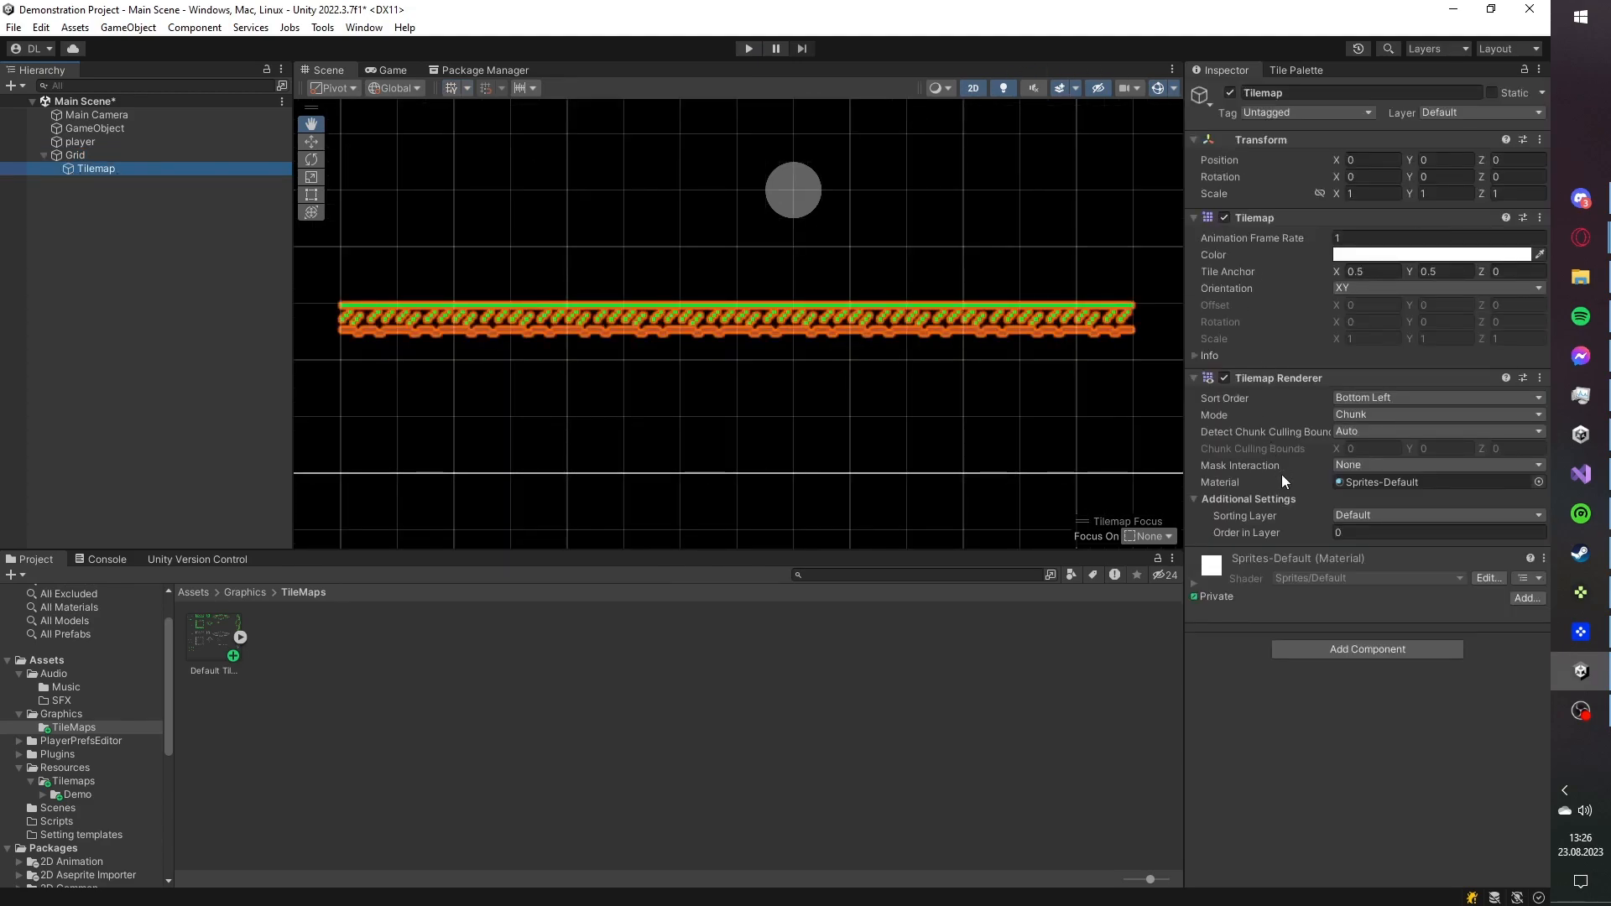
{"action": "left_click", "coordinate": [1307, 651]}
{"action": "type", "text": "tile"}
{"action": "key", "text": "Down"}
{"action": "key", "text": "Return"}
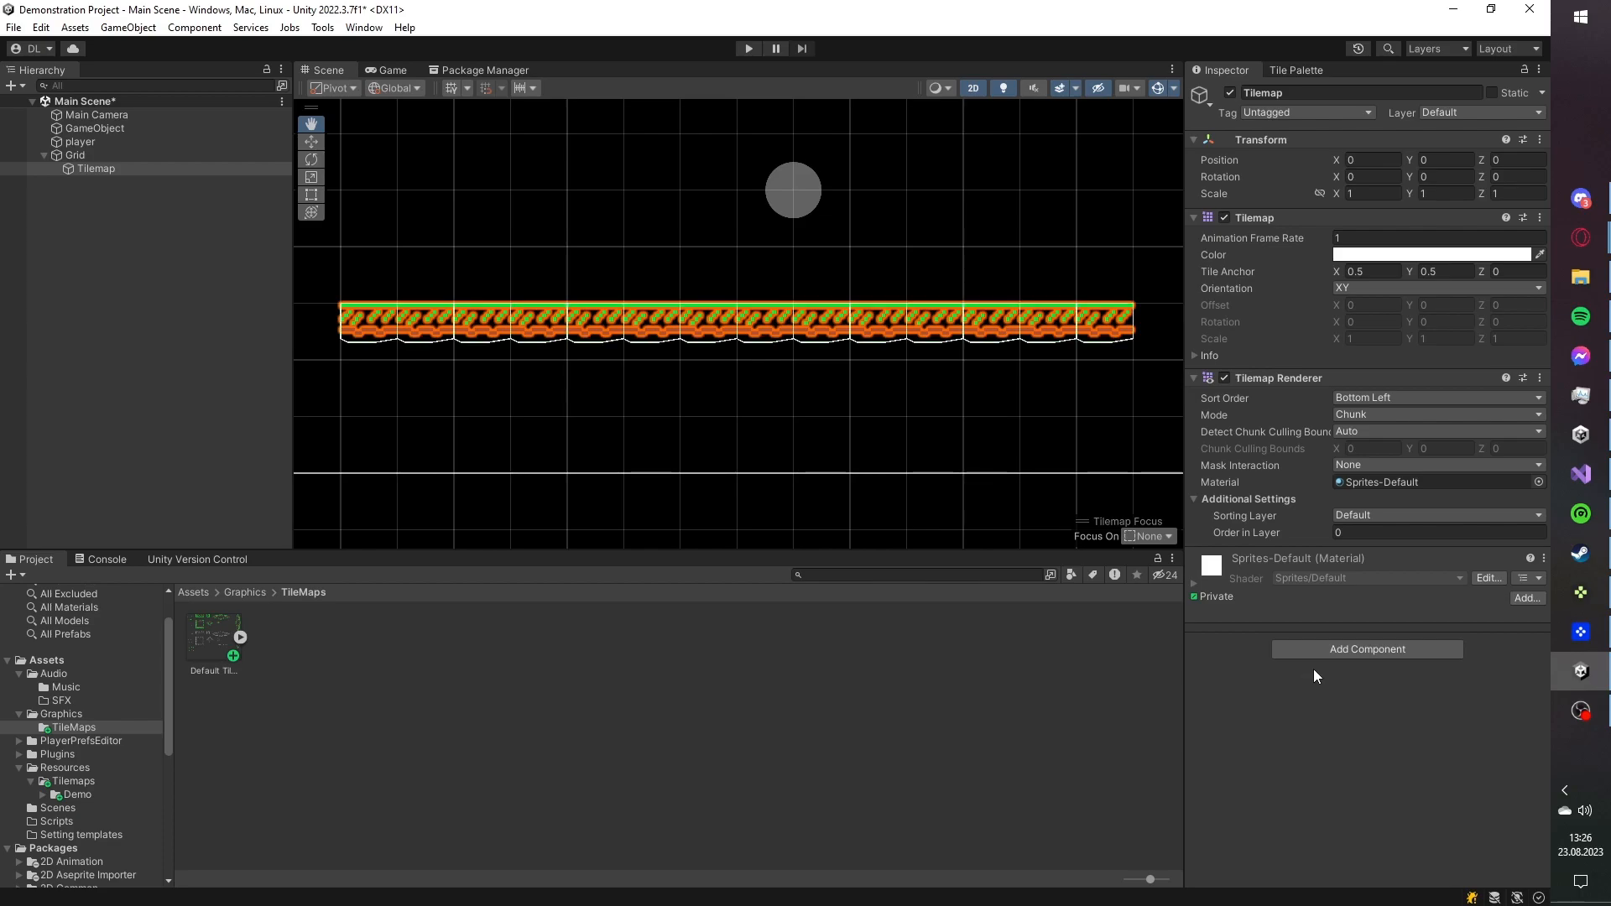
- Play the scene to test the player's collision with the tilemap, stop it and bring the tile palette back up
{"action": "left_click", "coordinate": [743, 50]}
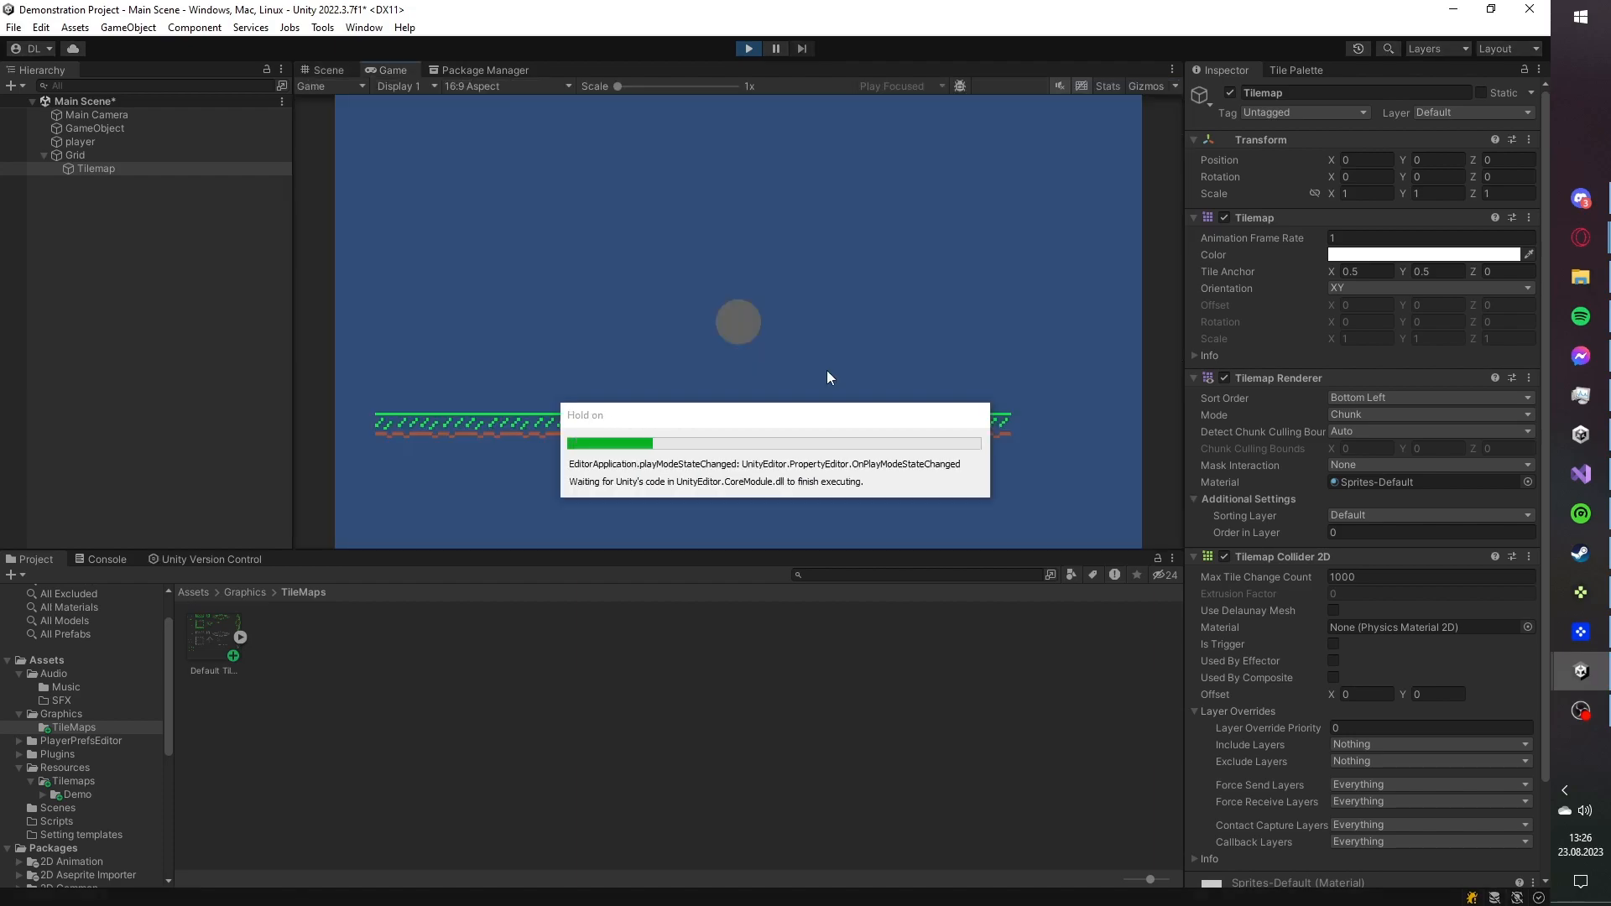
{"action": "left_click", "coordinate": [746, 51]}
{"action": "left_click", "coordinate": [1300, 68]}
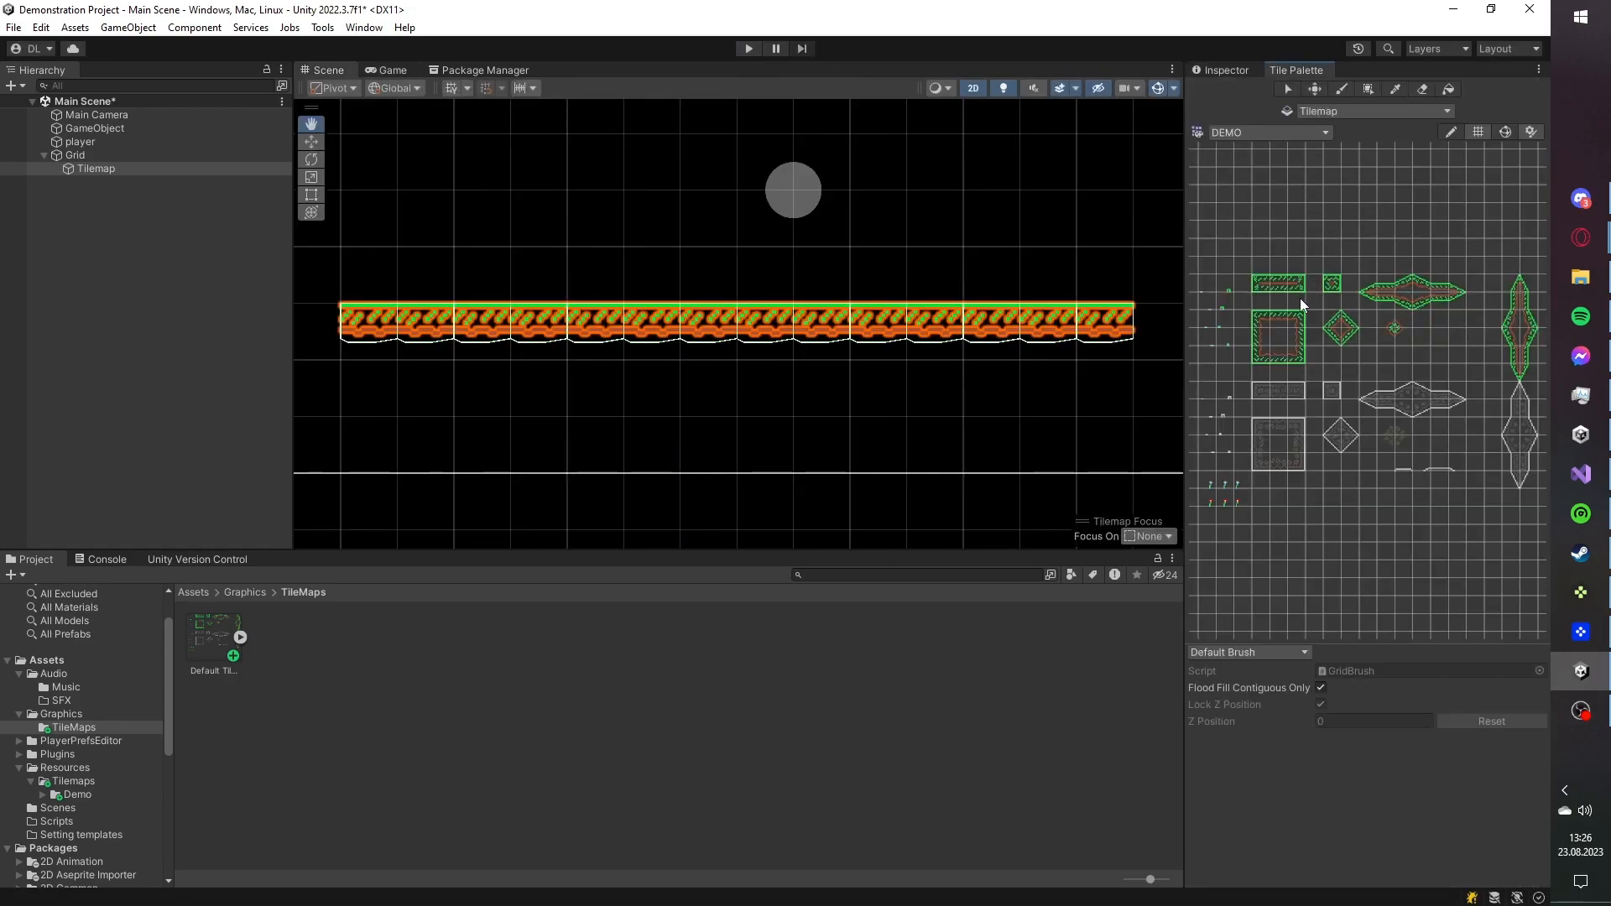
- Paint steep slope tiles from the green diamond shape onto the tilemap above the ground row
{"action": "left_click", "coordinate": [1340, 328]}
{"action": "left_click", "coordinate": [936, 275]}
{"action": "scroll", "coordinate": [1011, 301], "scroll_direction": "up", "scroll_amount": 5}
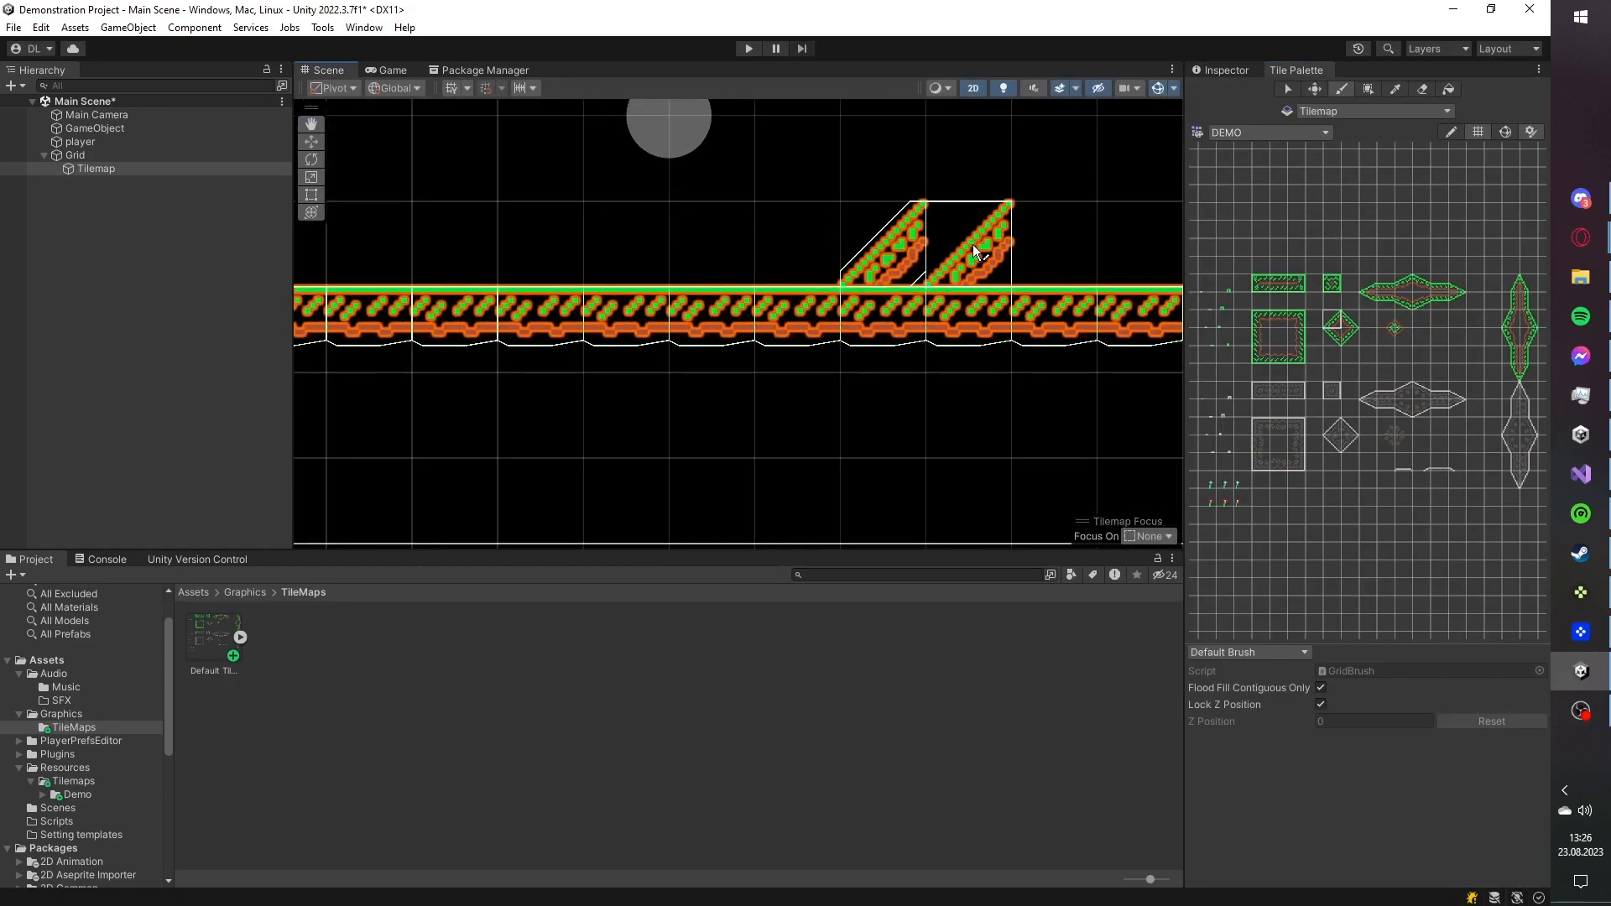
{"action": "scroll", "coordinate": [935, 233], "scroll_direction": "up", "scroll_amount": 5}
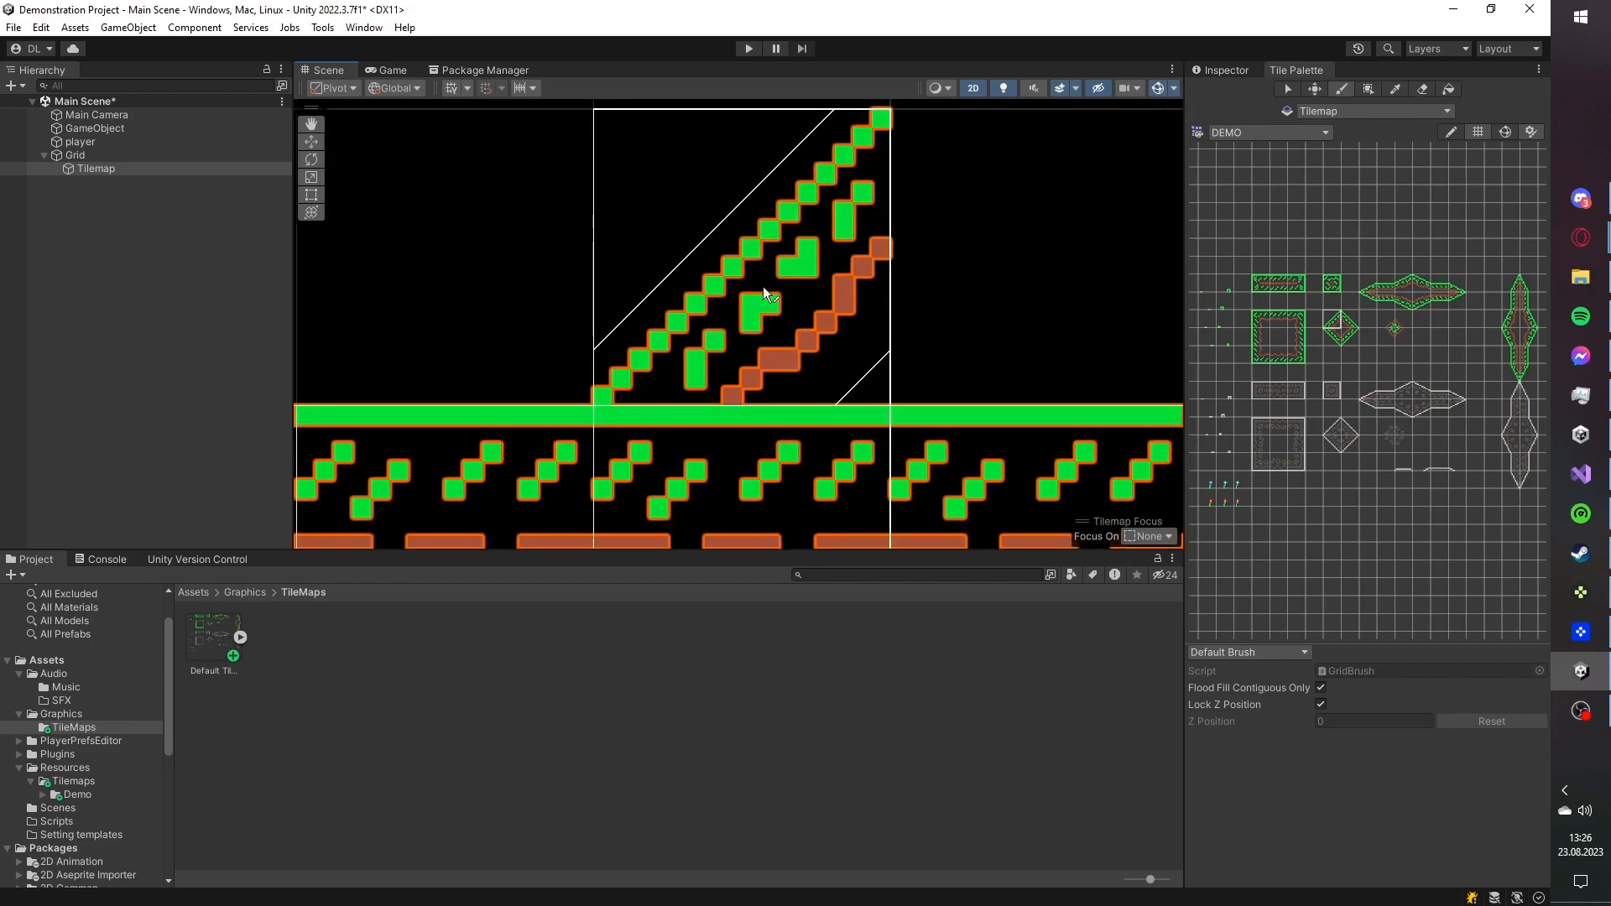
{"action": "middle_click_drag", "start_coordinate": [1062, 197], "coordinate": [983, 285]}
{"action": "left_click", "coordinate": [1032, 172]}
- Paint a gentle slope tile from the elongated green shape onto the ground beside the steep slope
{"action": "left_click", "coordinate": [1368, 283]}
{"action": "scroll", "coordinate": [470, 353], "scroll_direction": "down", "scroll_amount": 2}
{"action": "left_click", "coordinate": [470, 353]}
{"action": "middle_click_drag", "start_coordinate": [890, 114], "coordinate": [1227, 66]}
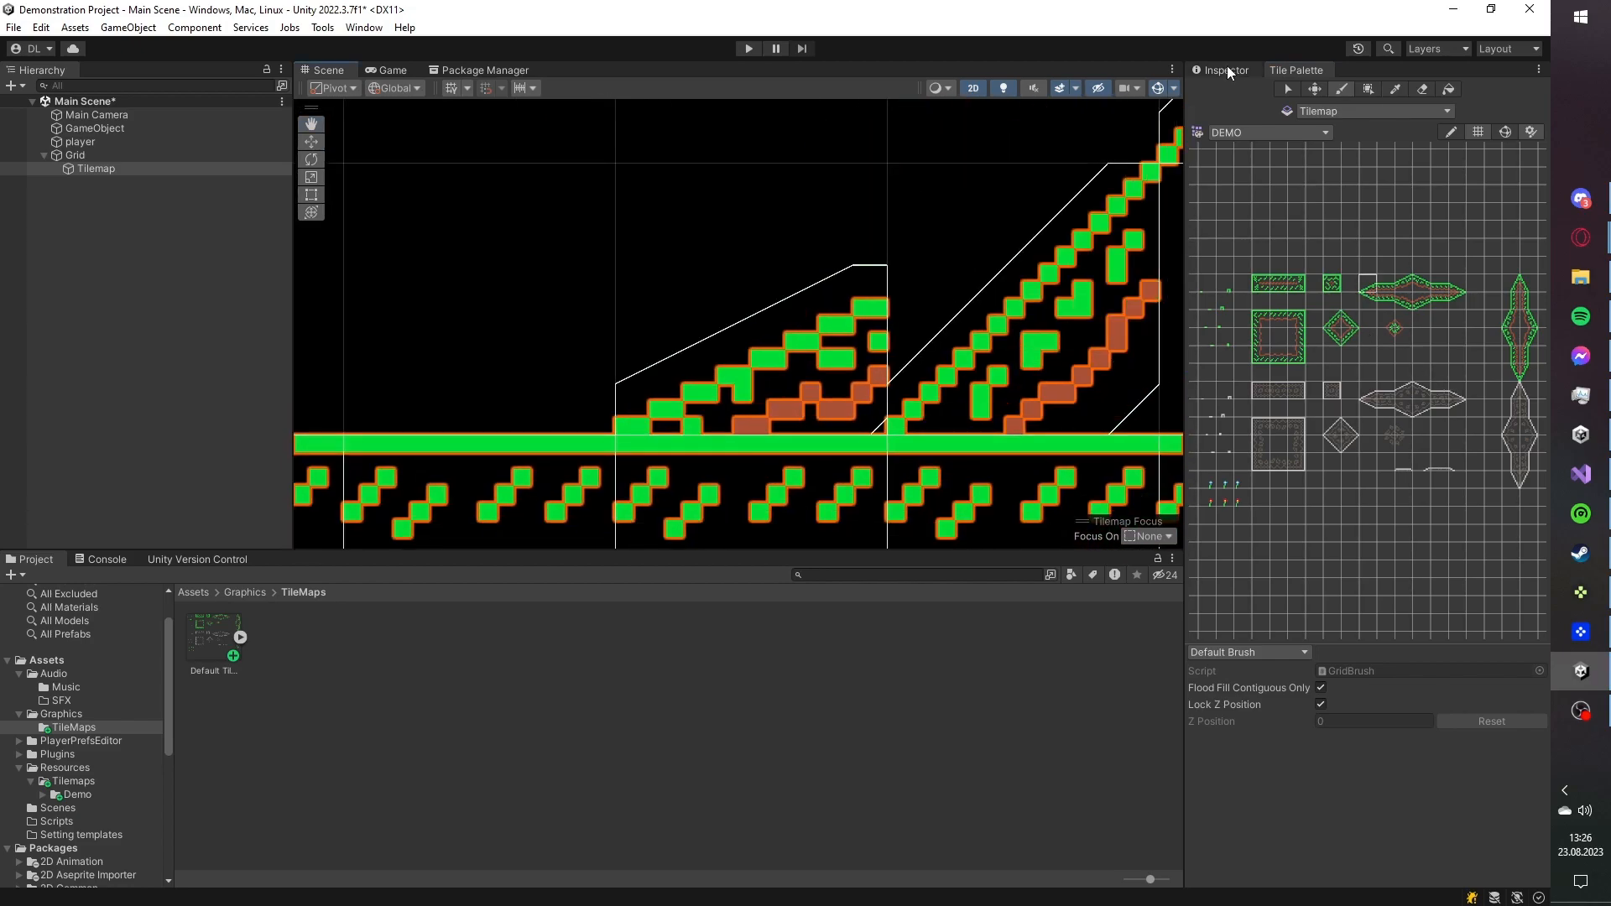
- Open the Default TileMap Wind texture in the Sprite Editor and switch to Custom Physics Shape editing
{"action": "left_click", "coordinate": [1225, 70]}
{"action": "left_click", "coordinate": [206, 641]}
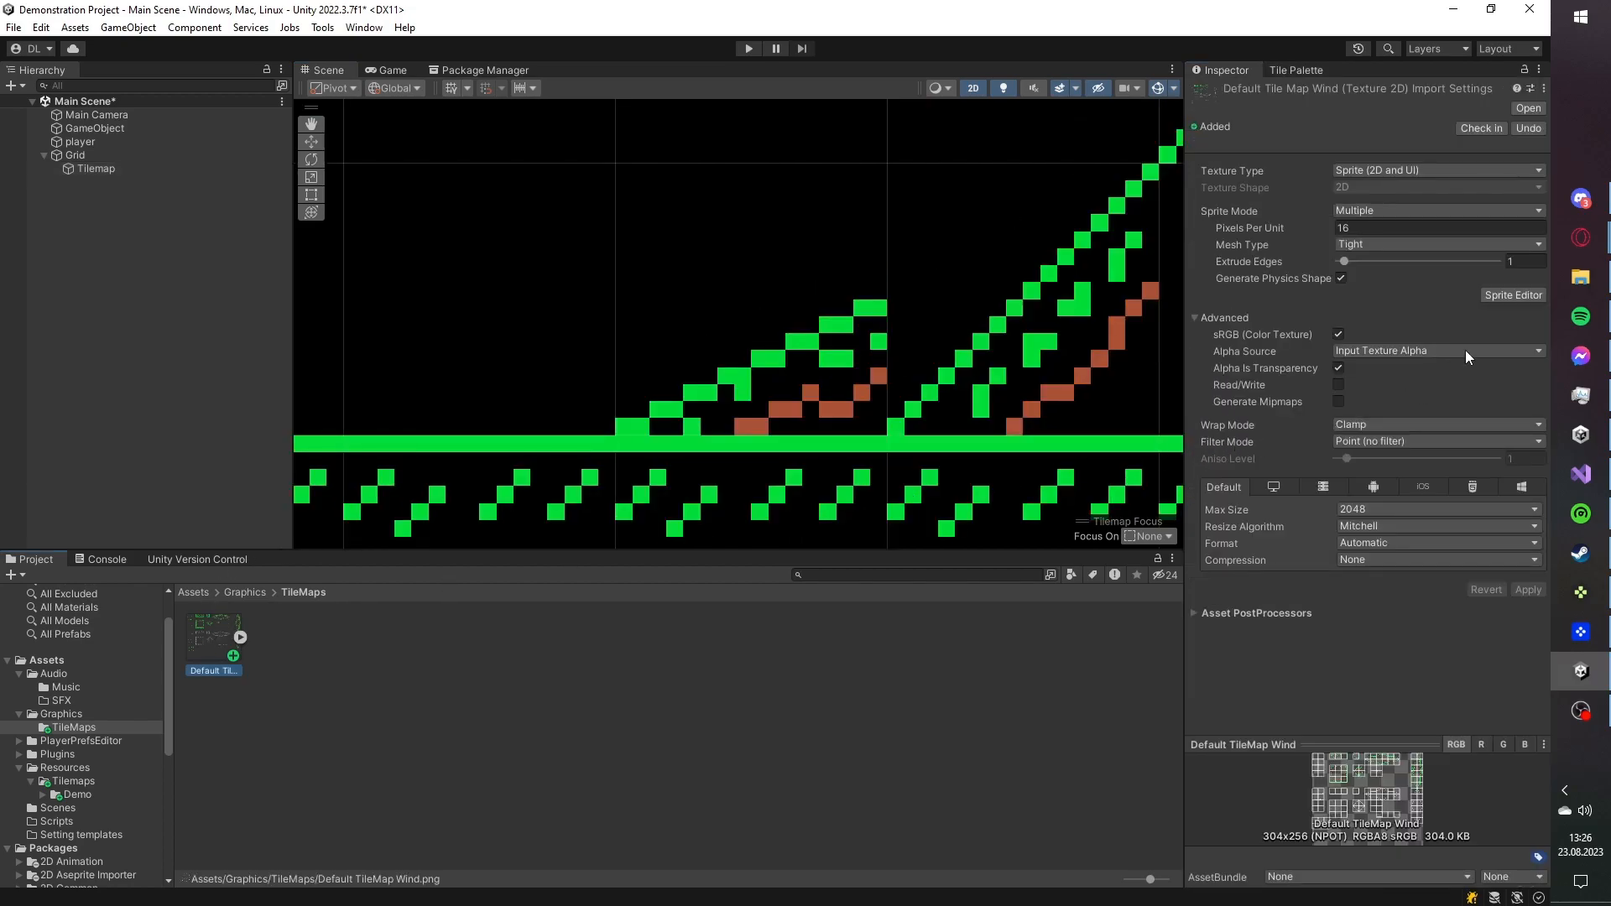
{"action": "left_click", "coordinate": [1534, 295]}
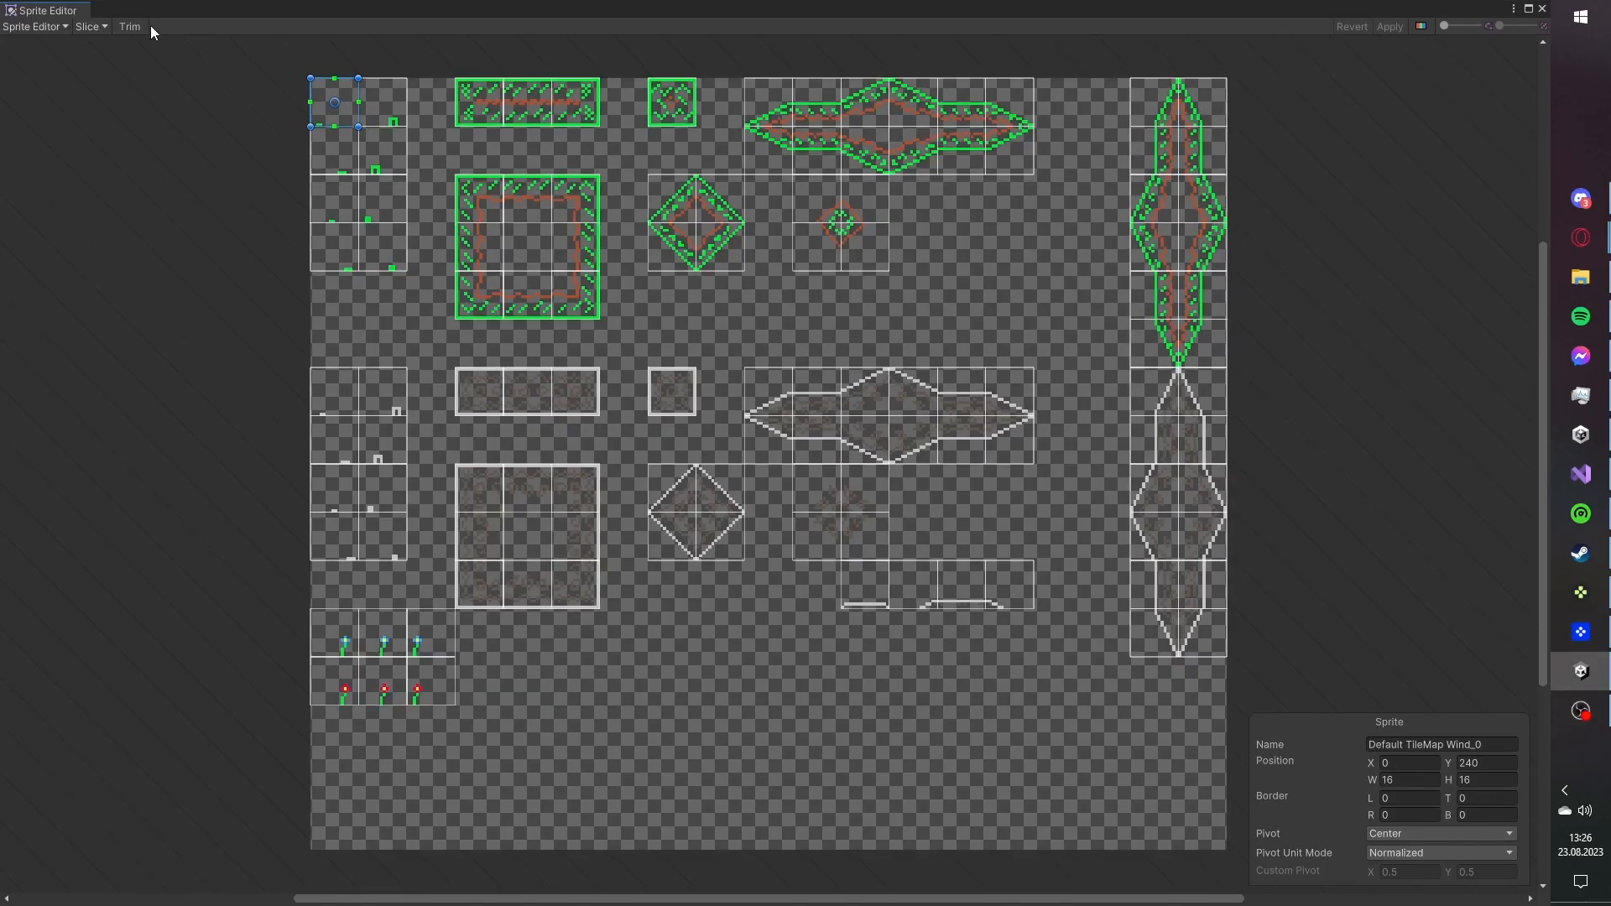
{"action": "left_click", "coordinate": [49, 24]}
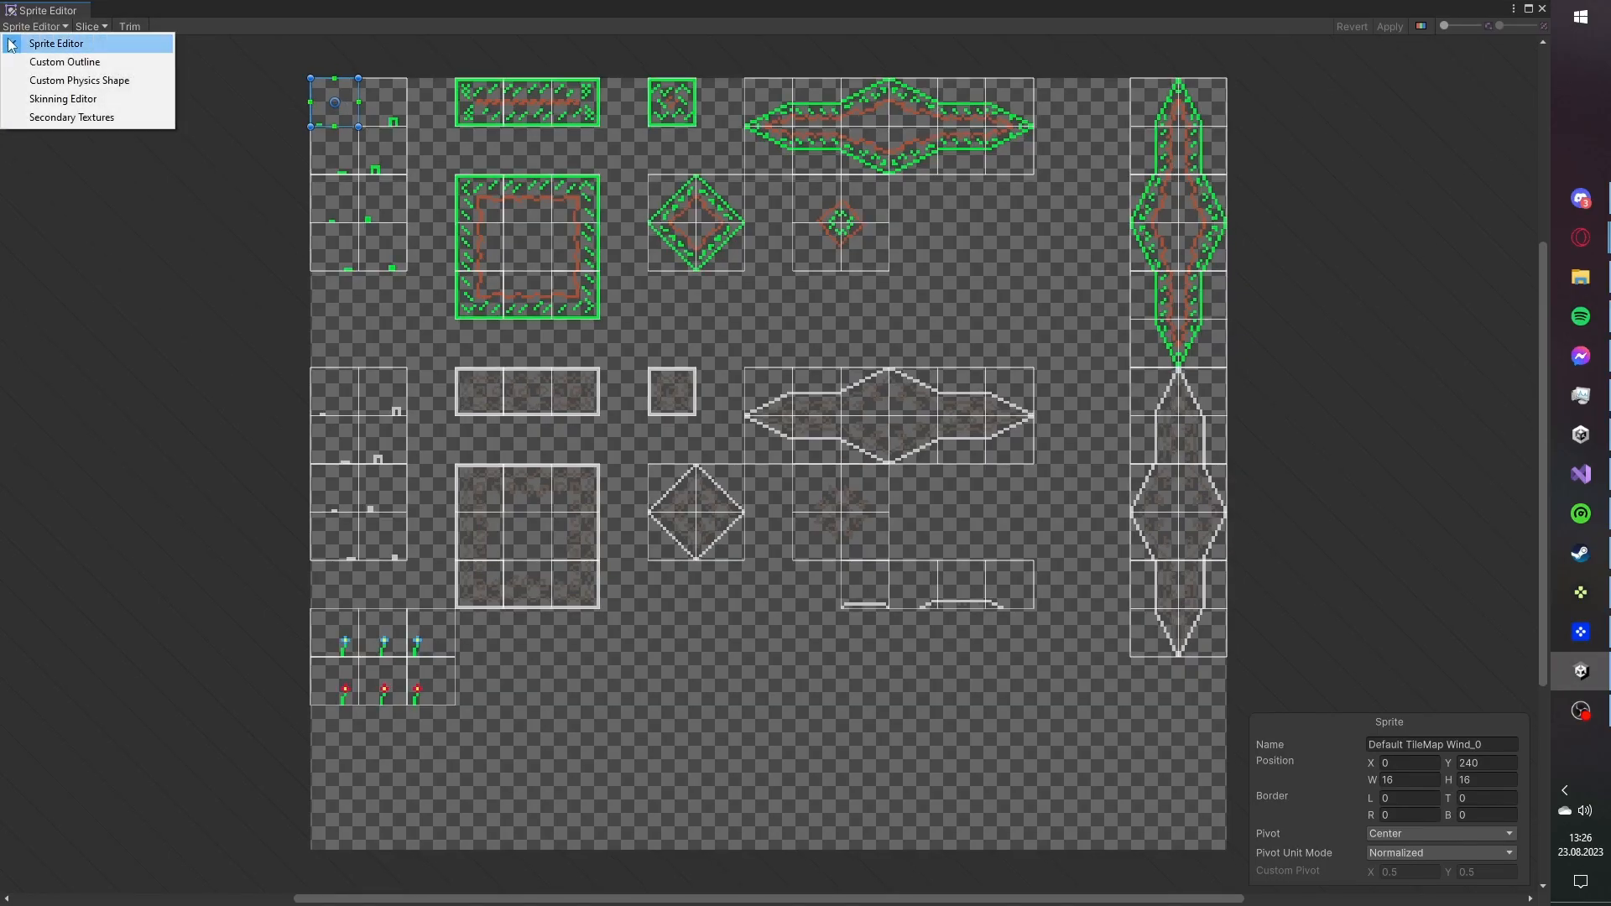
{"action": "left_click", "coordinate": [37, 82]}
- Generate a physics shape for the gentle slope sprite and lower two of its upper points to follow the green surface
{"action": "left_click", "coordinate": [788, 104]}
{"action": "scroll", "coordinate": [793, 101], "scroll_direction": "up", "scroll_amount": 3}
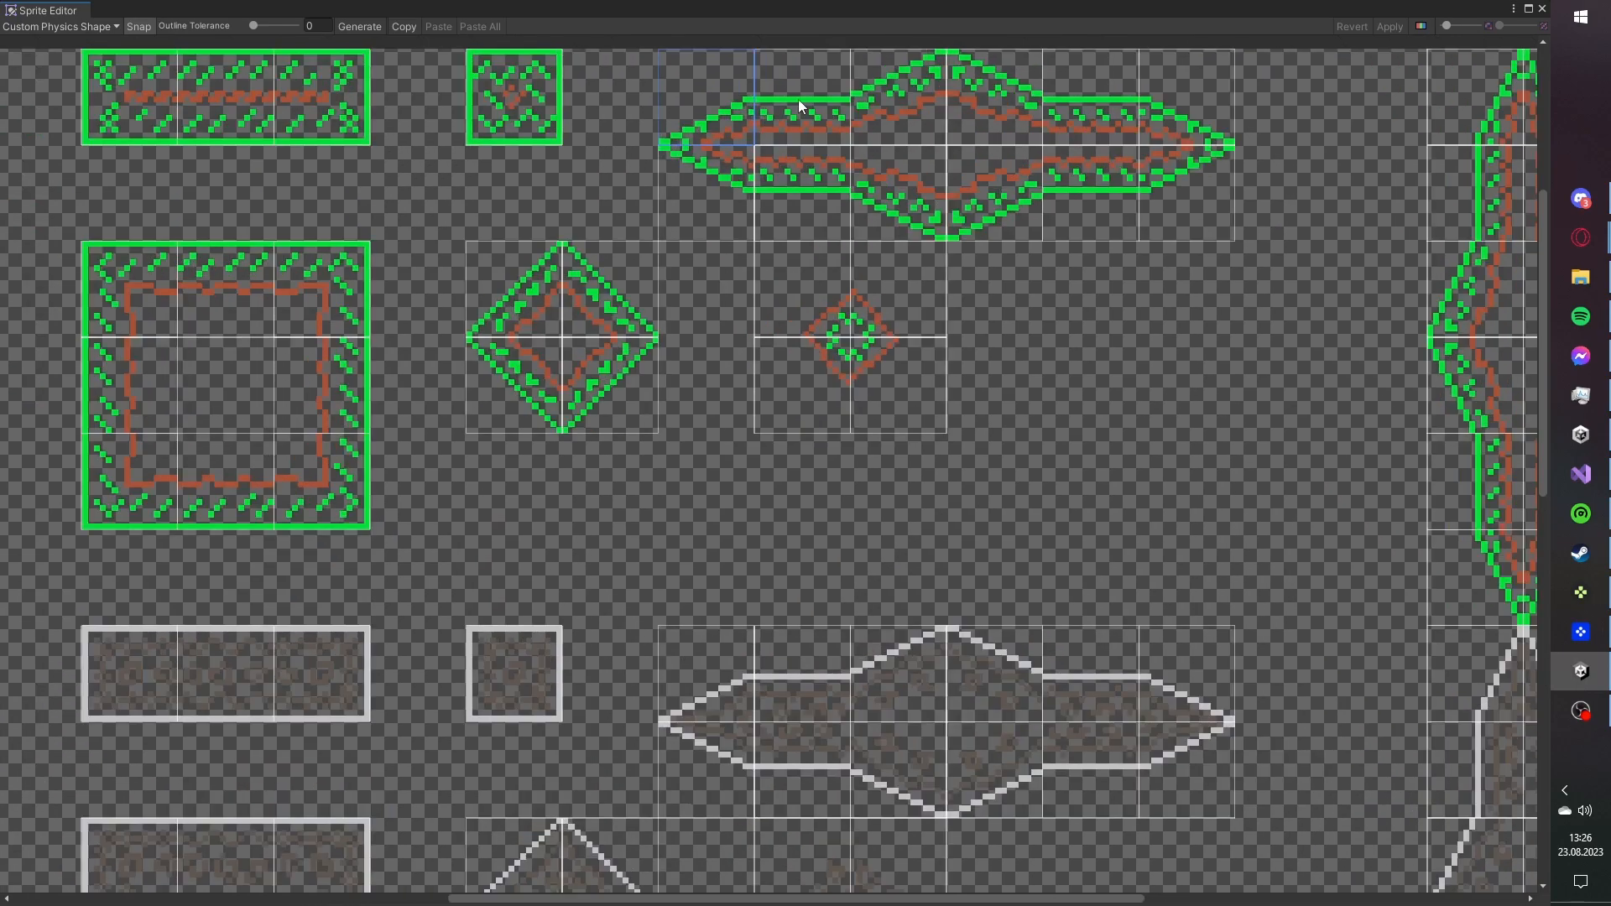
{"action": "left_click", "coordinate": [347, 27]}
{"action": "scroll", "coordinate": [723, 73], "scroll_direction": "up", "scroll_amount": 5}
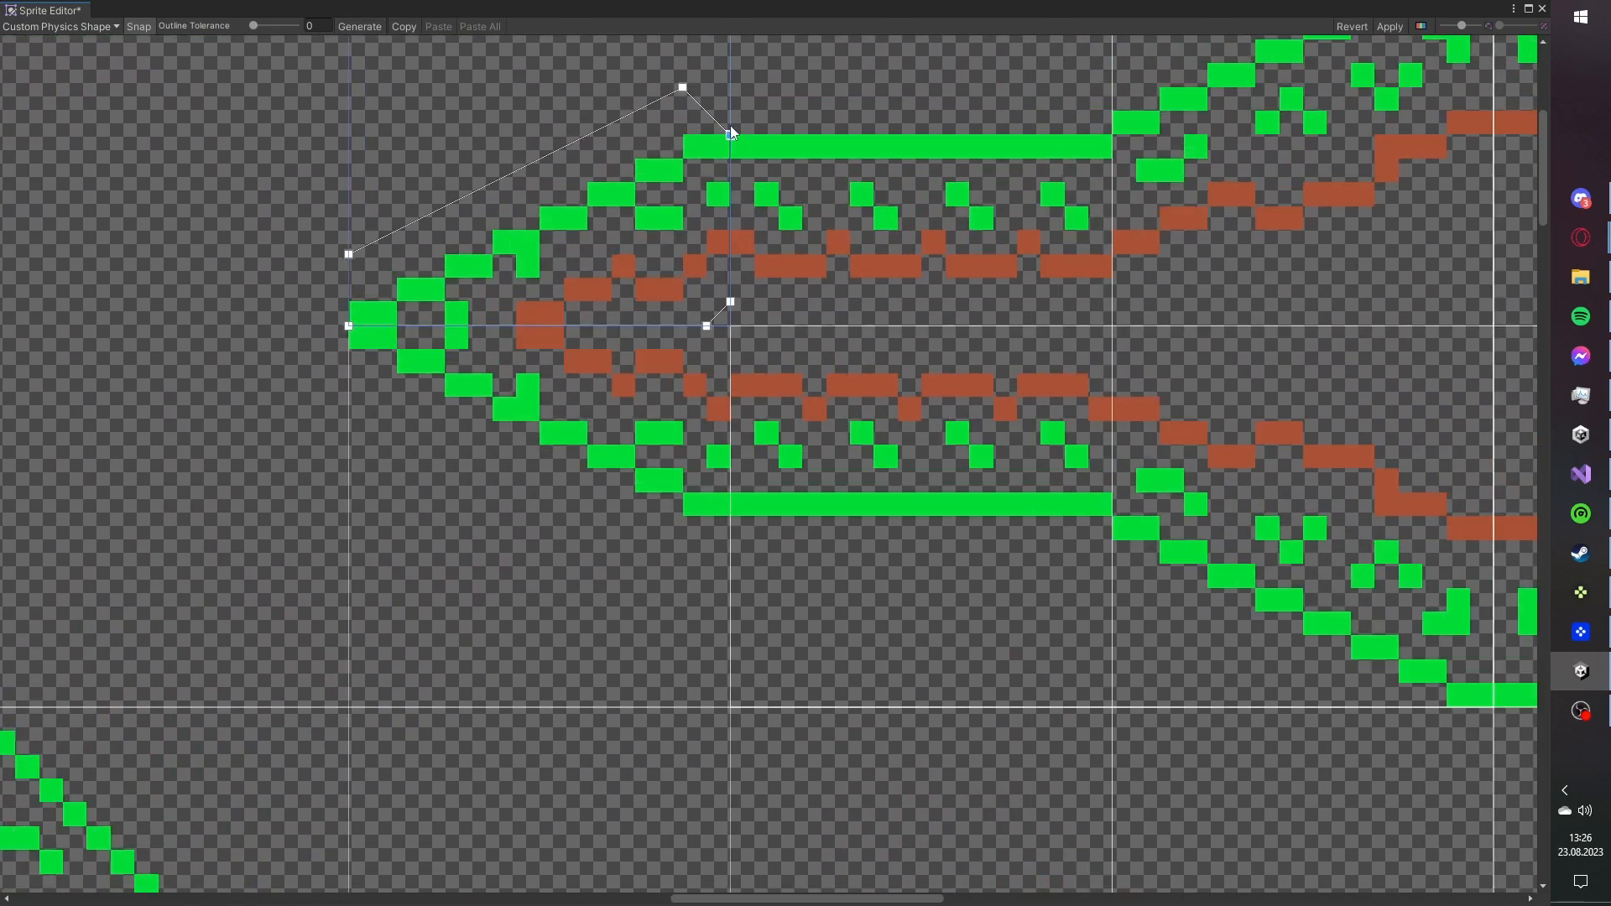
{"action": "left_click_drag", "start_coordinate": [684, 90], "coordinate": [683, 135]}
{"action": "left_click_drag", "start_coordinate": [349, 254], "coordinate": [349, 300]}
- Generate a physics shape for the adjacent flat sprite and lower both upper corners to the green surface line
{"action": "left_click", "coordinate": [1200, 146]}
{"action": "middle_click_drag", "start_coordinate": [1200, 146], "coordinate": [738, 431]}
{"action": "left_click", "coordinate": [545, 331]}
{"action": "left_click", "coordinate": [360, 26]}
{"action": "left_click_drag", "start_coordinate": [269, 375], "coordinate": [269, 421]}
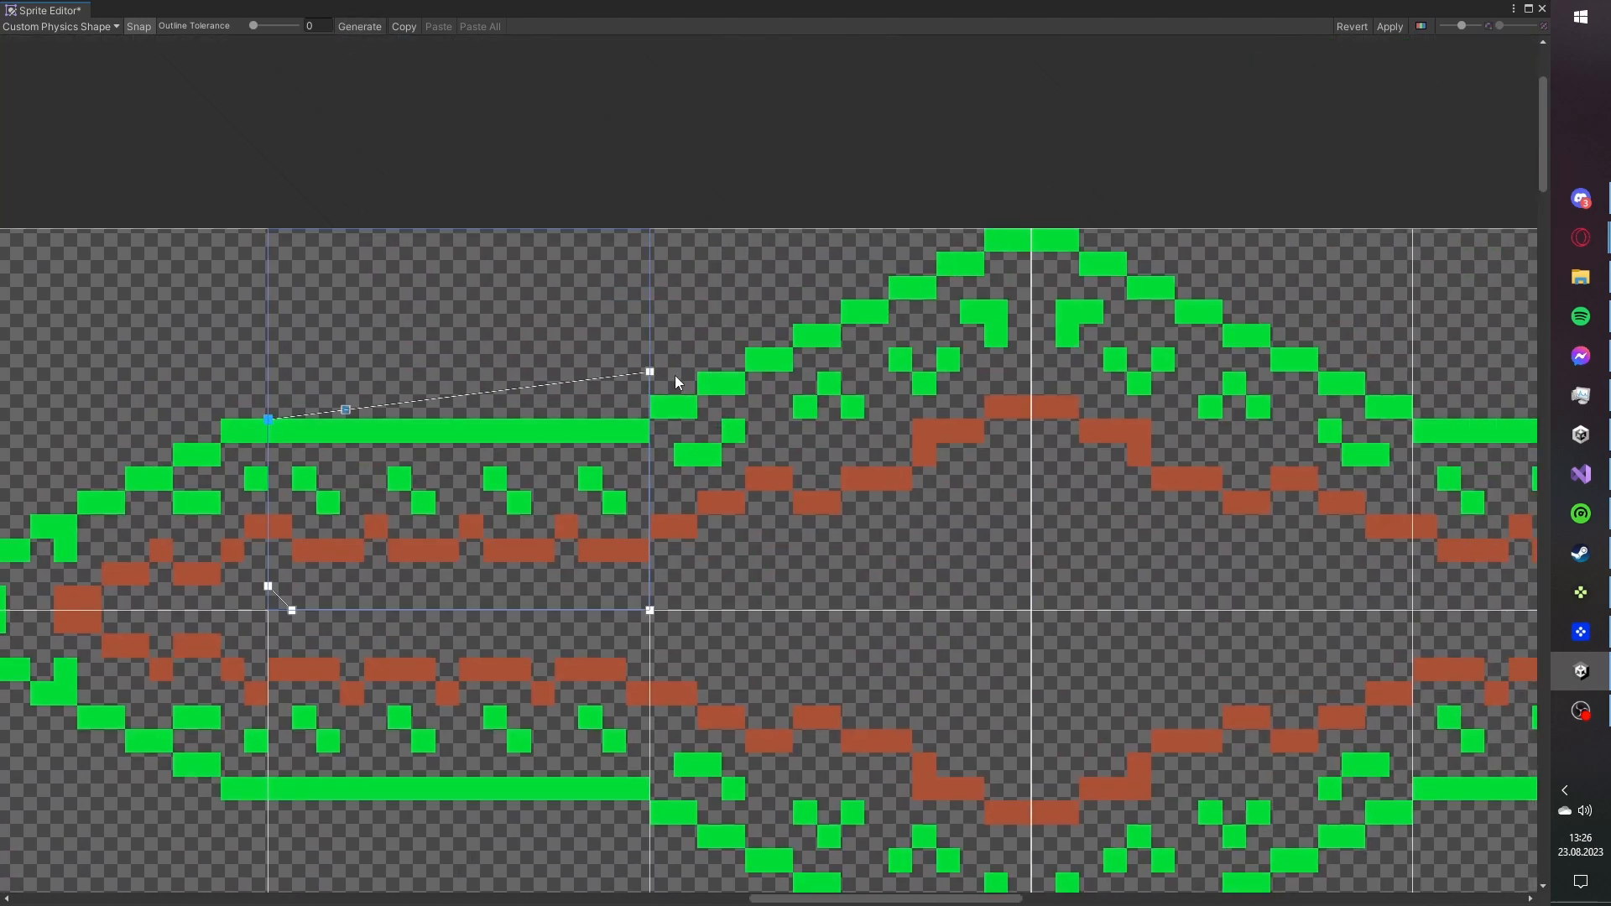
{"action": "left_click_drag", "start_coordinate": [651, 372], "coordinate": [651, 420]}
- Apply the physics shapes, close the Sprite Editor and select Tilemap, saving the texture's pending import settings
{"action": "left_click", "coordinate": [1391, 27]}
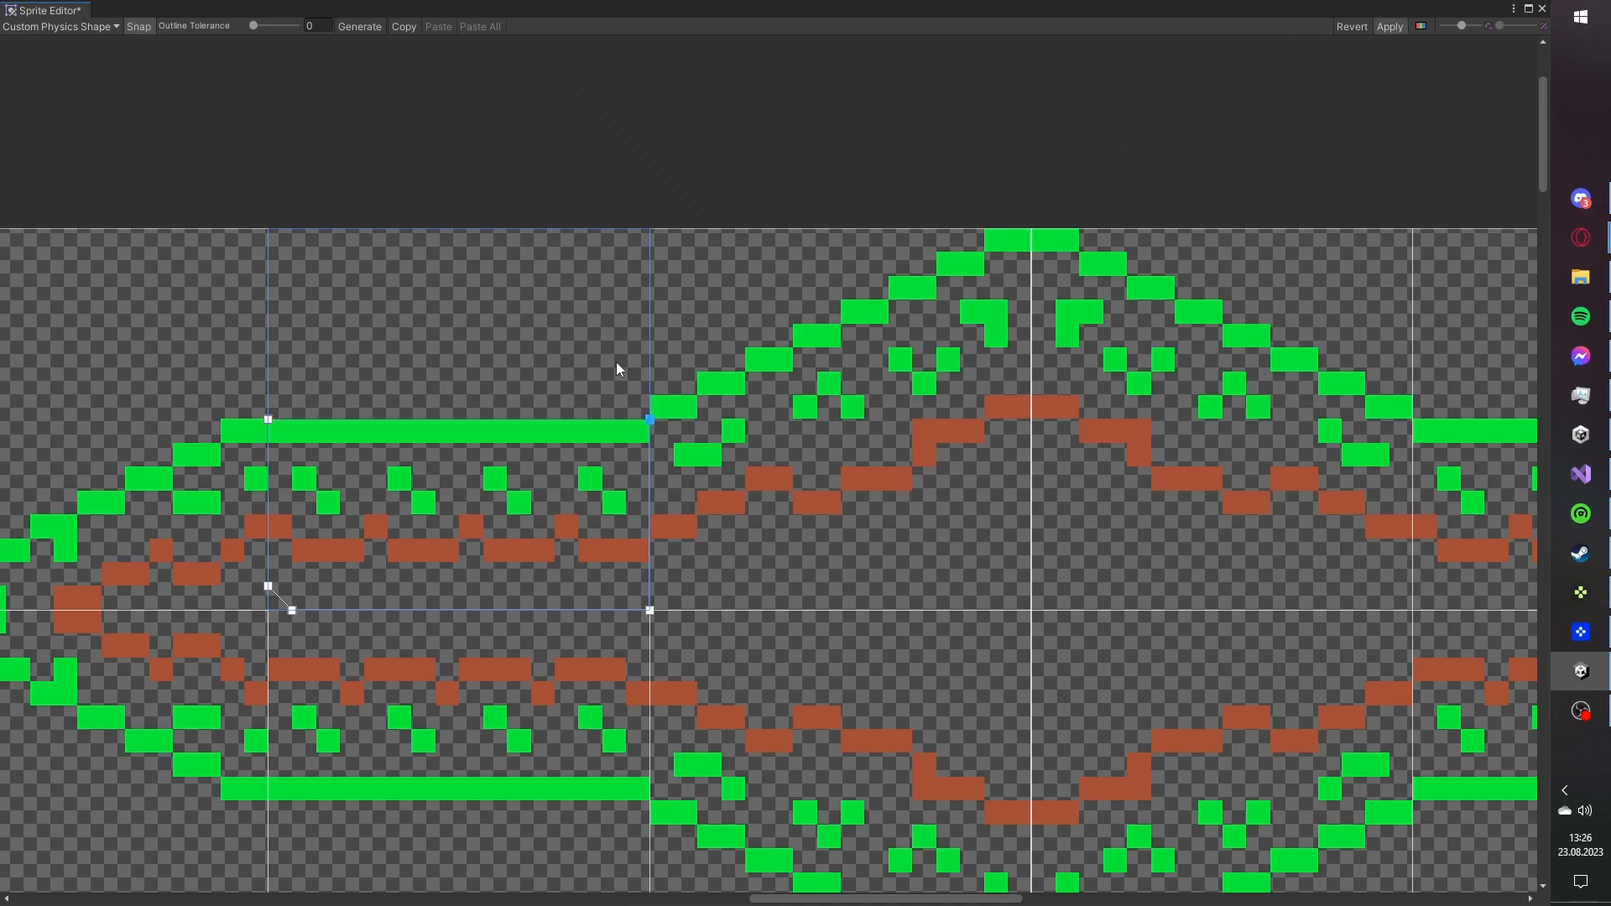
{"action": "scroll", "coordinate": [790, 360], "scroll_direction": "down", "scroll_amount": 5}
{"action": "middle_click_drag", "start_coordinate": [790, 360], "coordinate": [774, 362]}
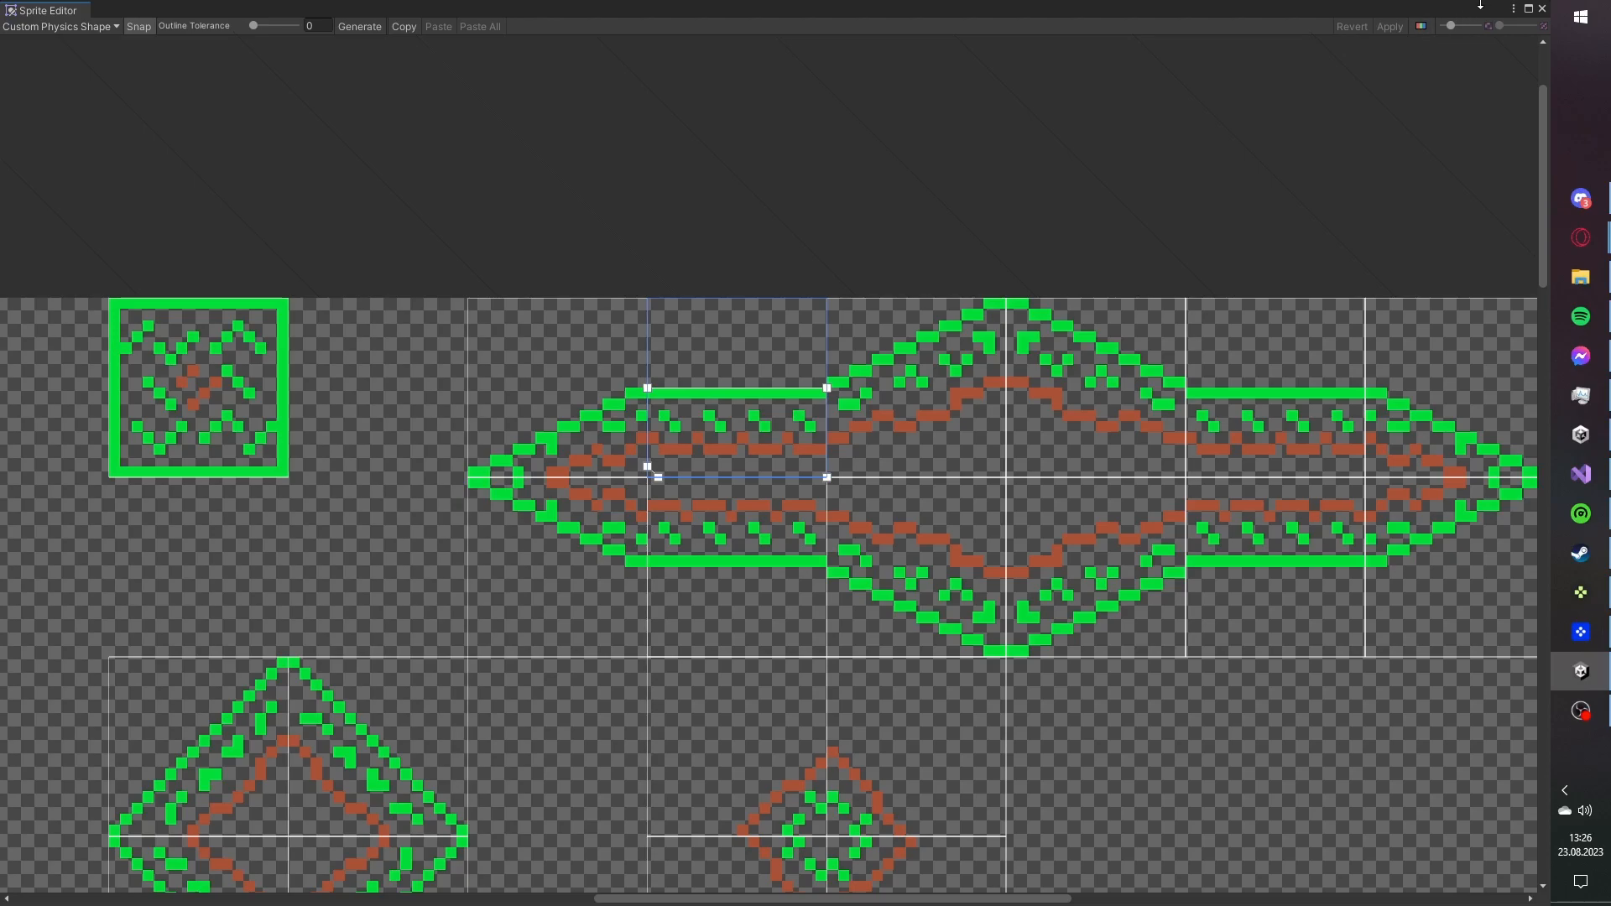
{"action": "left_click", "coordinate": [1541, 8]}
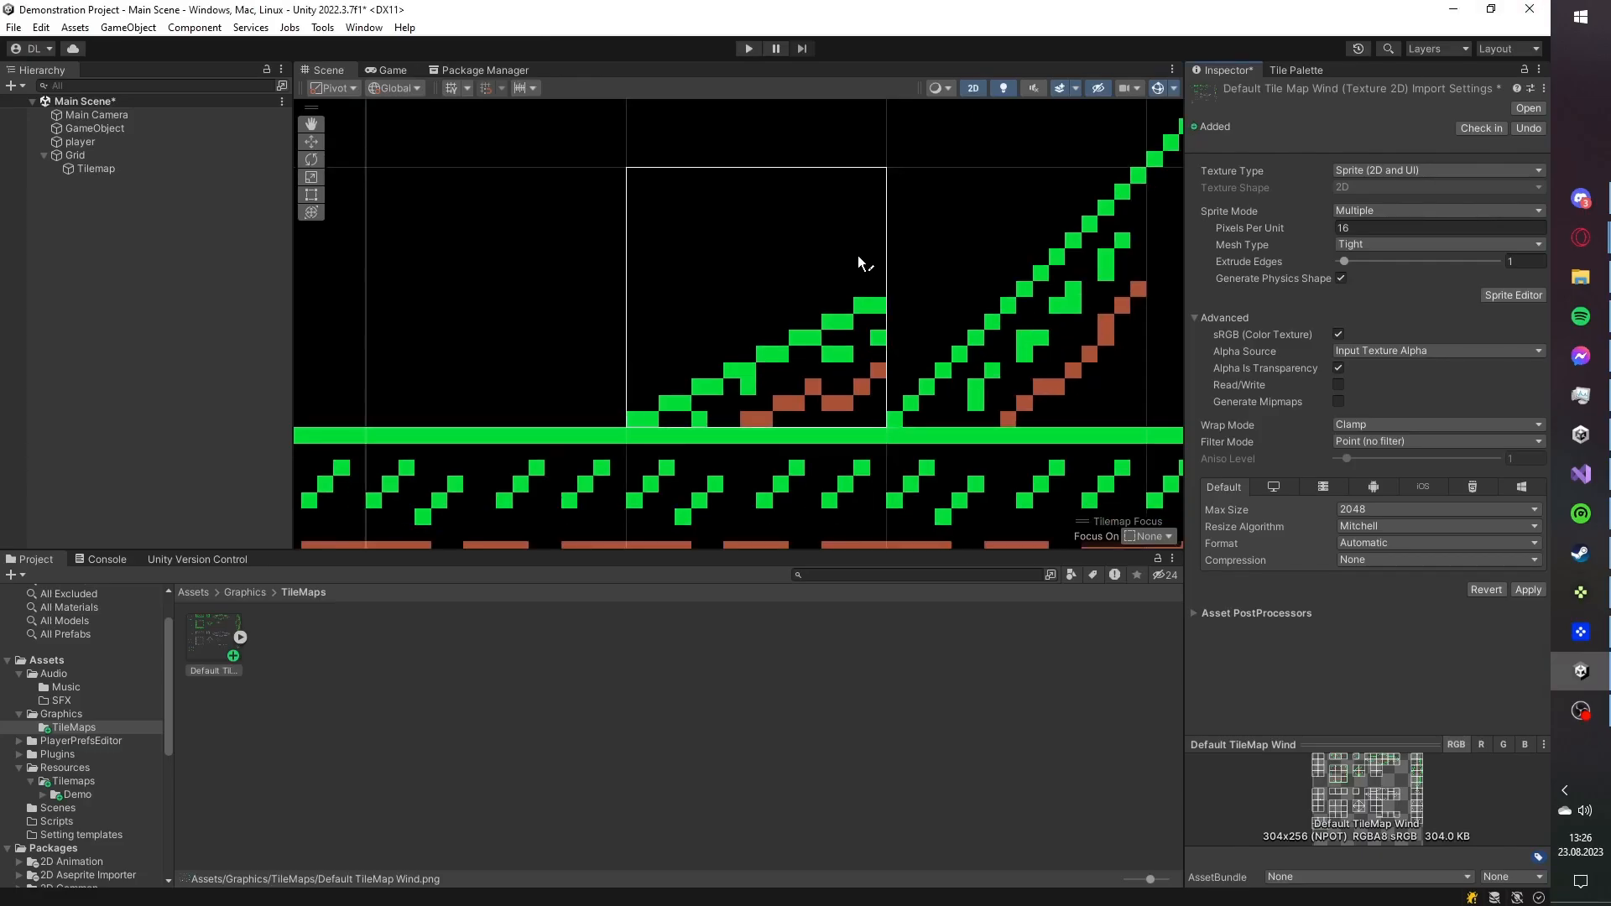
{"action": "scroll", "coordinate": [859, 255], "scroll_direction": "down", "scroll_amount": 2}
{"action": "left_click", "coordinate": [117, 168]}
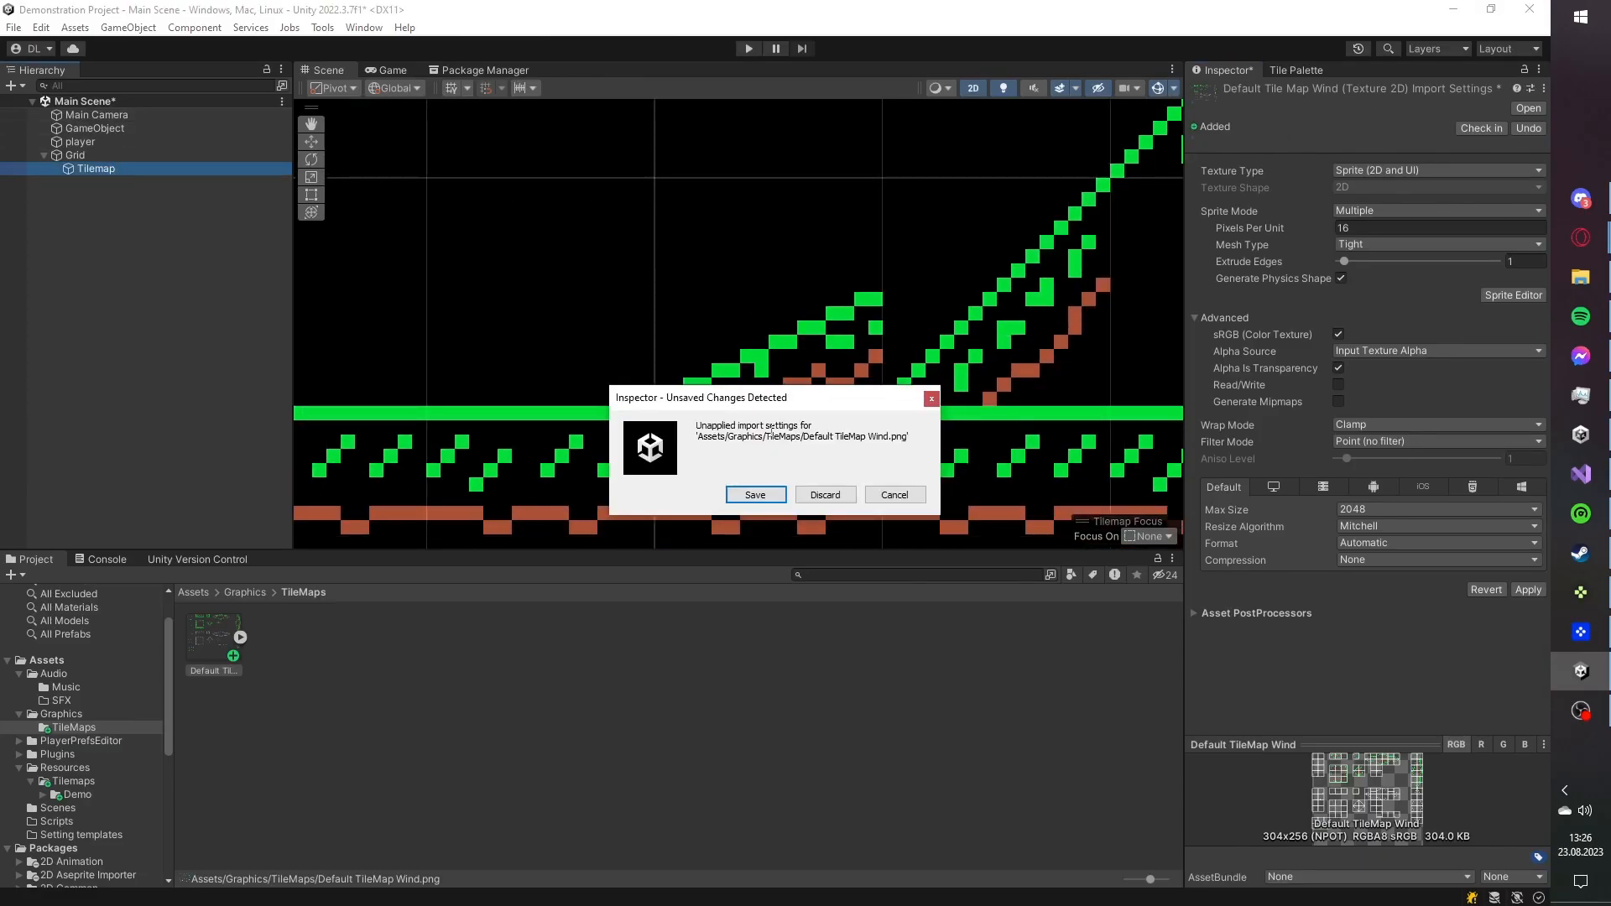
{"action": "left_click", "coordinate": [760, 495]}
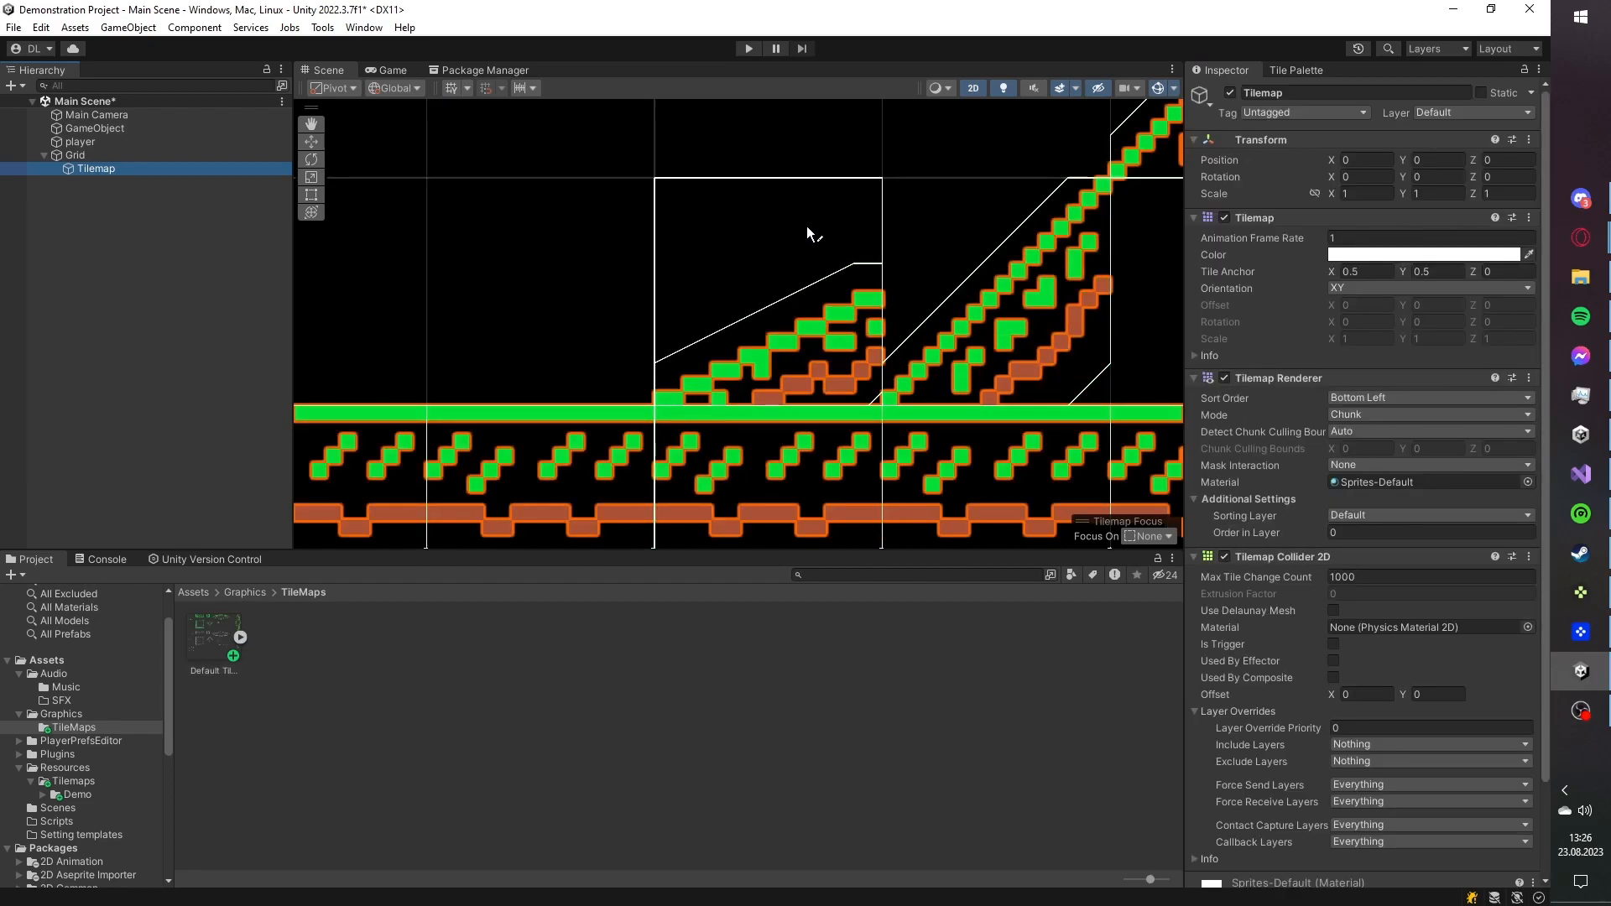
- Play the scene to test the player against the slope tiles, stop it and save the scene
{"action": "left_click", "coordinate": [753, 45]}
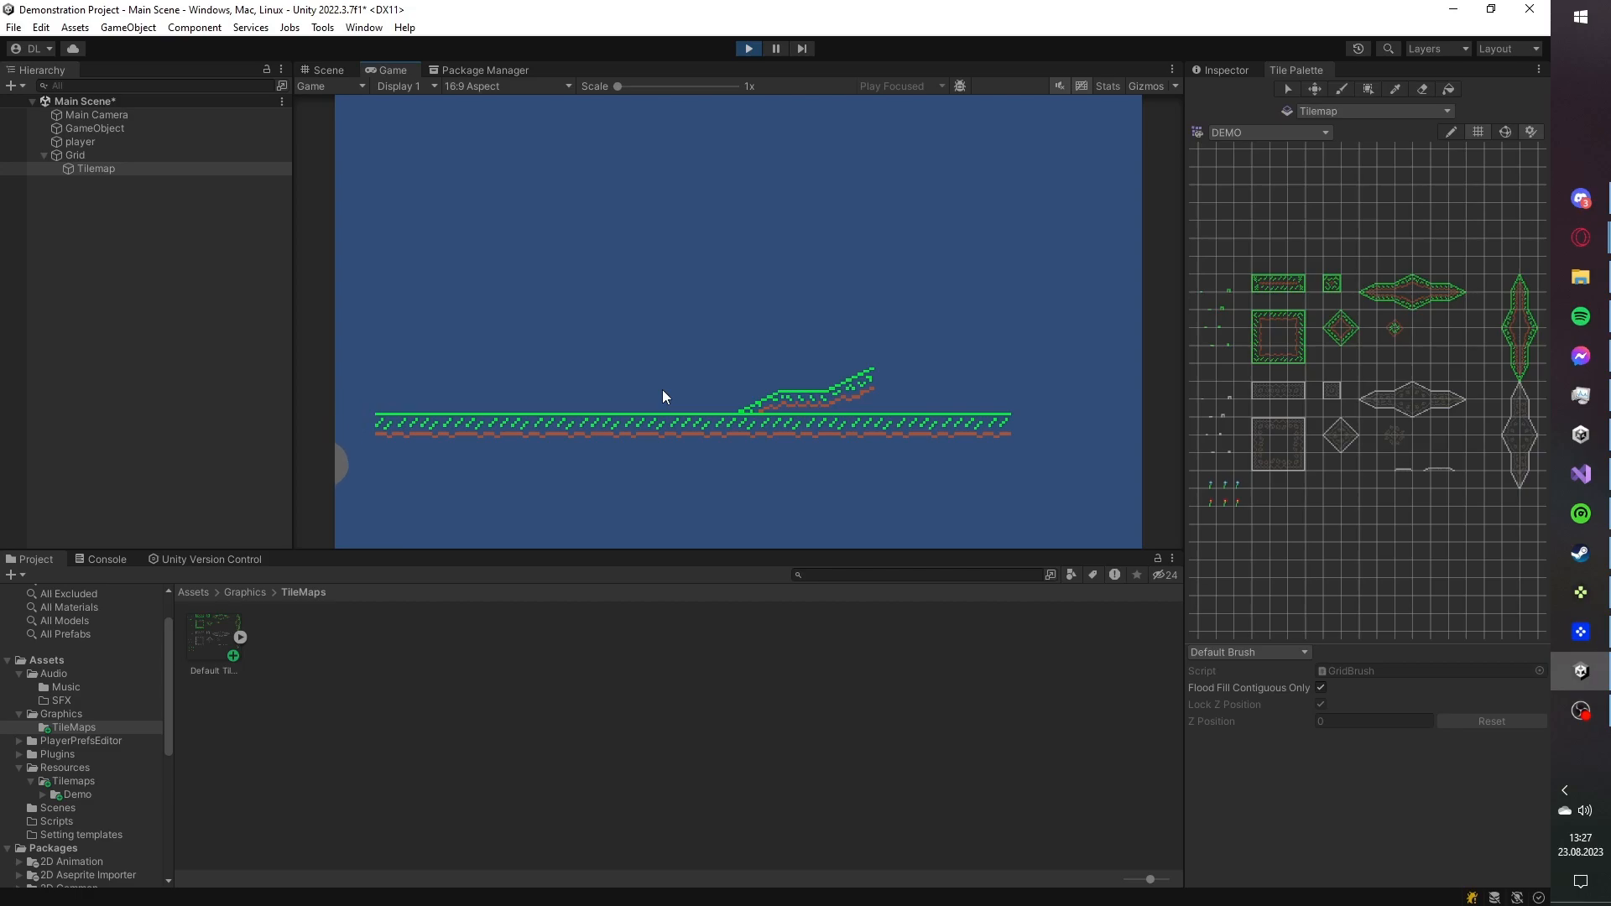
{"action": "left_click", "coordinate": [749, 49]}
{"action": "scroll", "coordinate": [1214, 359], "scroll_direction": "down", "scroll_amount": 2}
{"action": "scroll", "coordinate": [1007, 341], "scroll_direction": "down", "scroll_amount": 6}
{"action": "middle_click_drag", "start_coordinate": [1007, 341], "coordinate": [661, 325]}
{"action": "key", "text": "ctrl+s"}
- Select and frame the player object, then switch to File Explorer and pick heal.png in the Aseprite folder
{"action": "left_click", "coordinate": [151, 142]}
{"action": "key", "text": "f"}
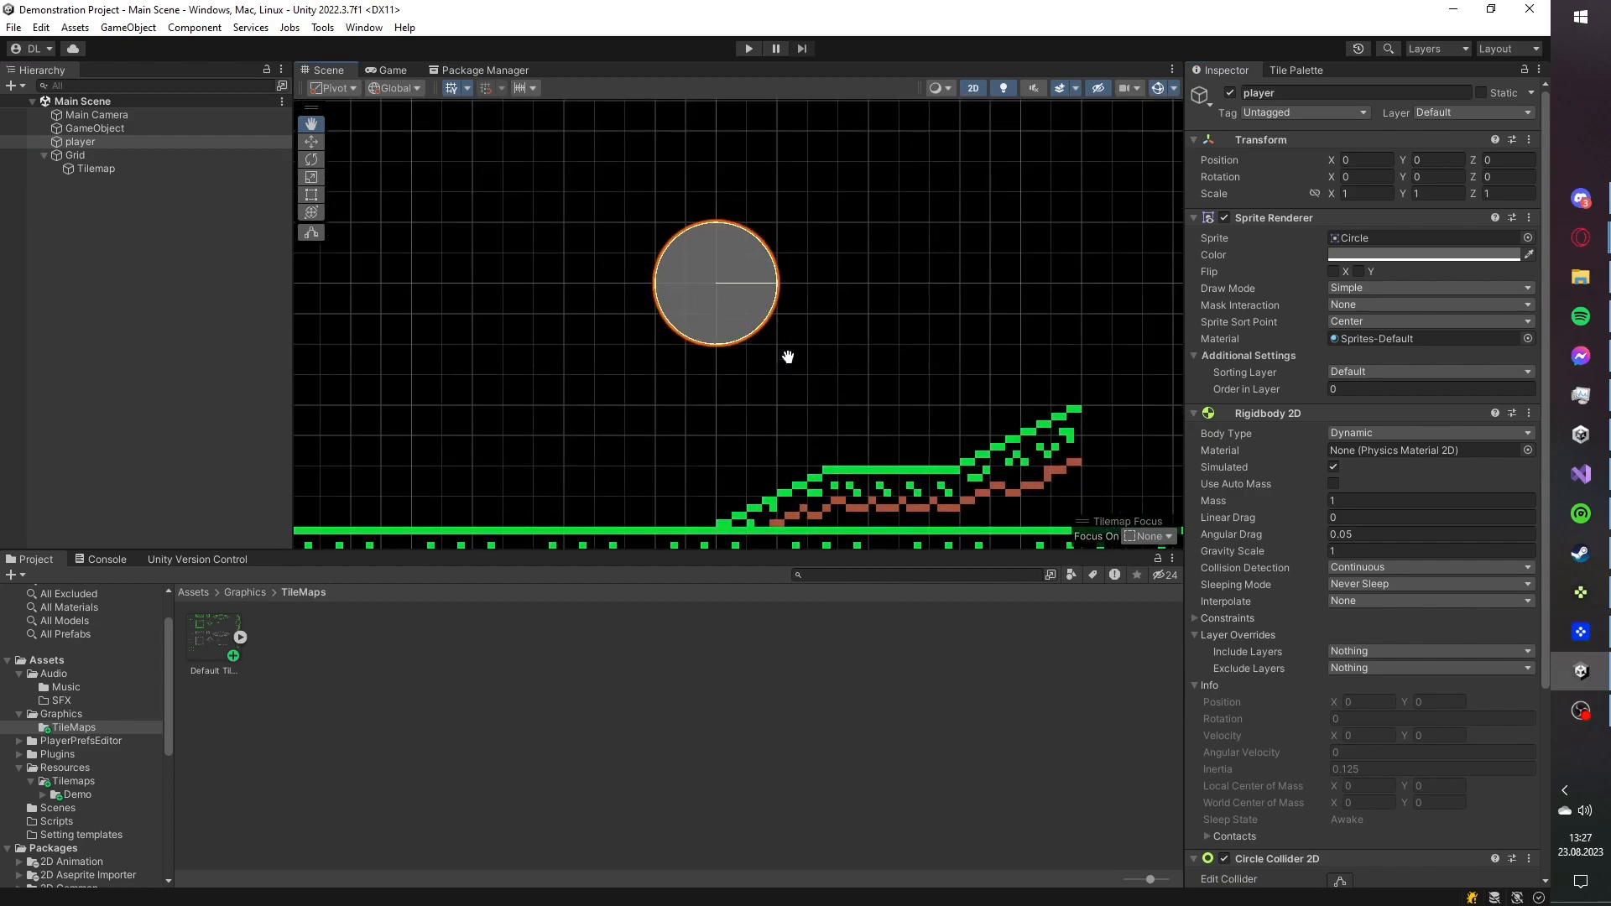
{"action": "key", "text": "f"}
{"action": "left_click", "coordinate": [1581, 277]}
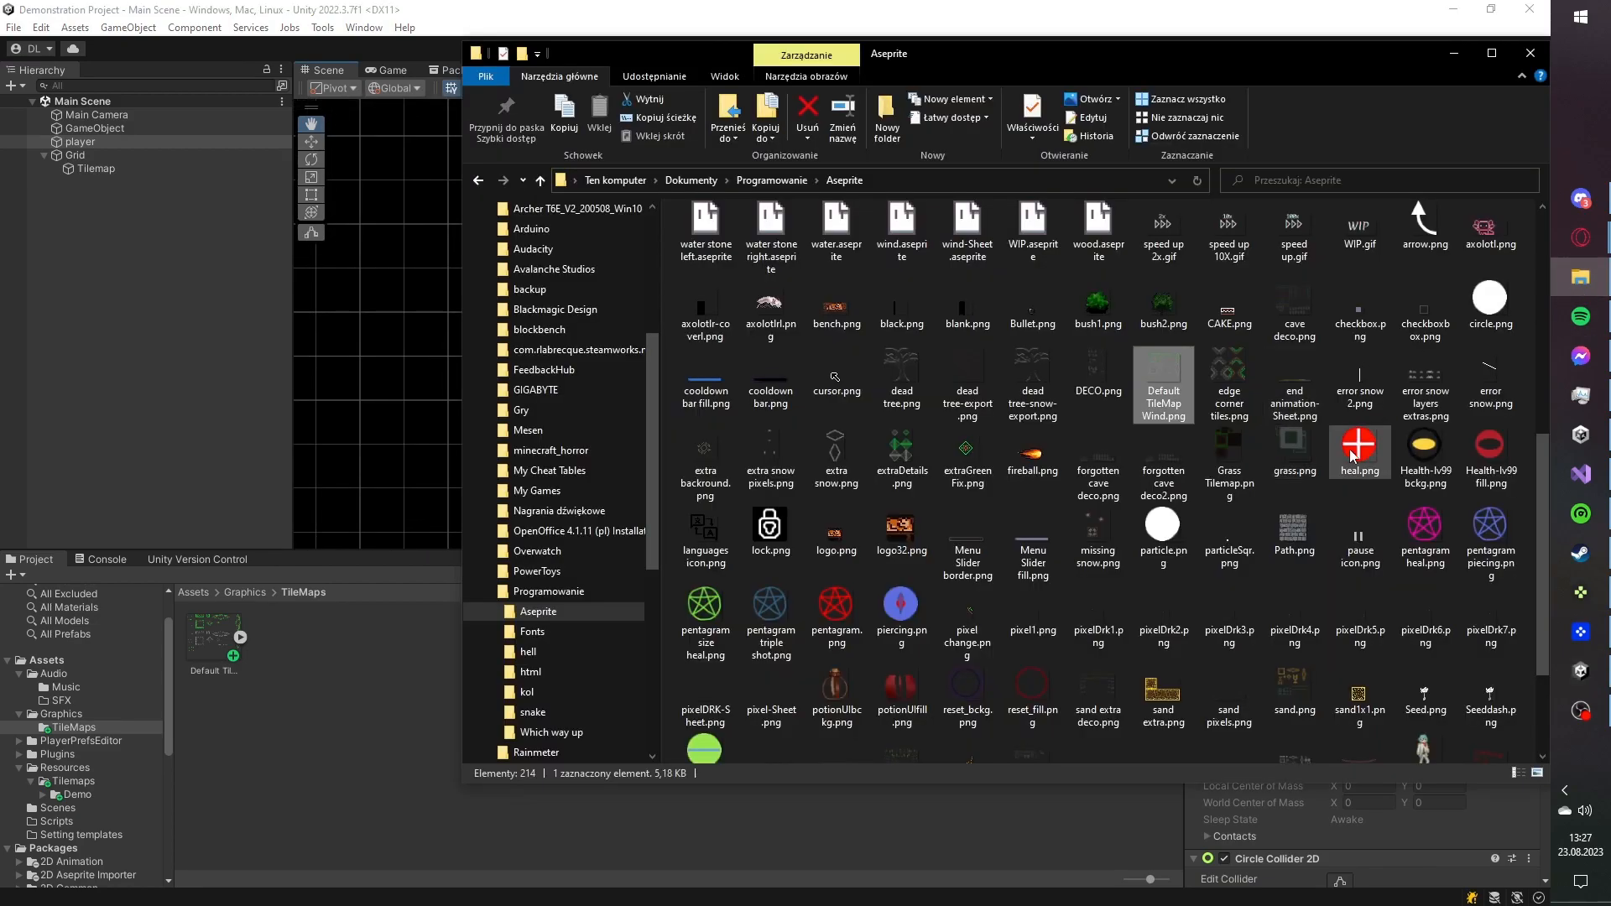
{"action": "left_click", "coordinate": [1353, 449]}
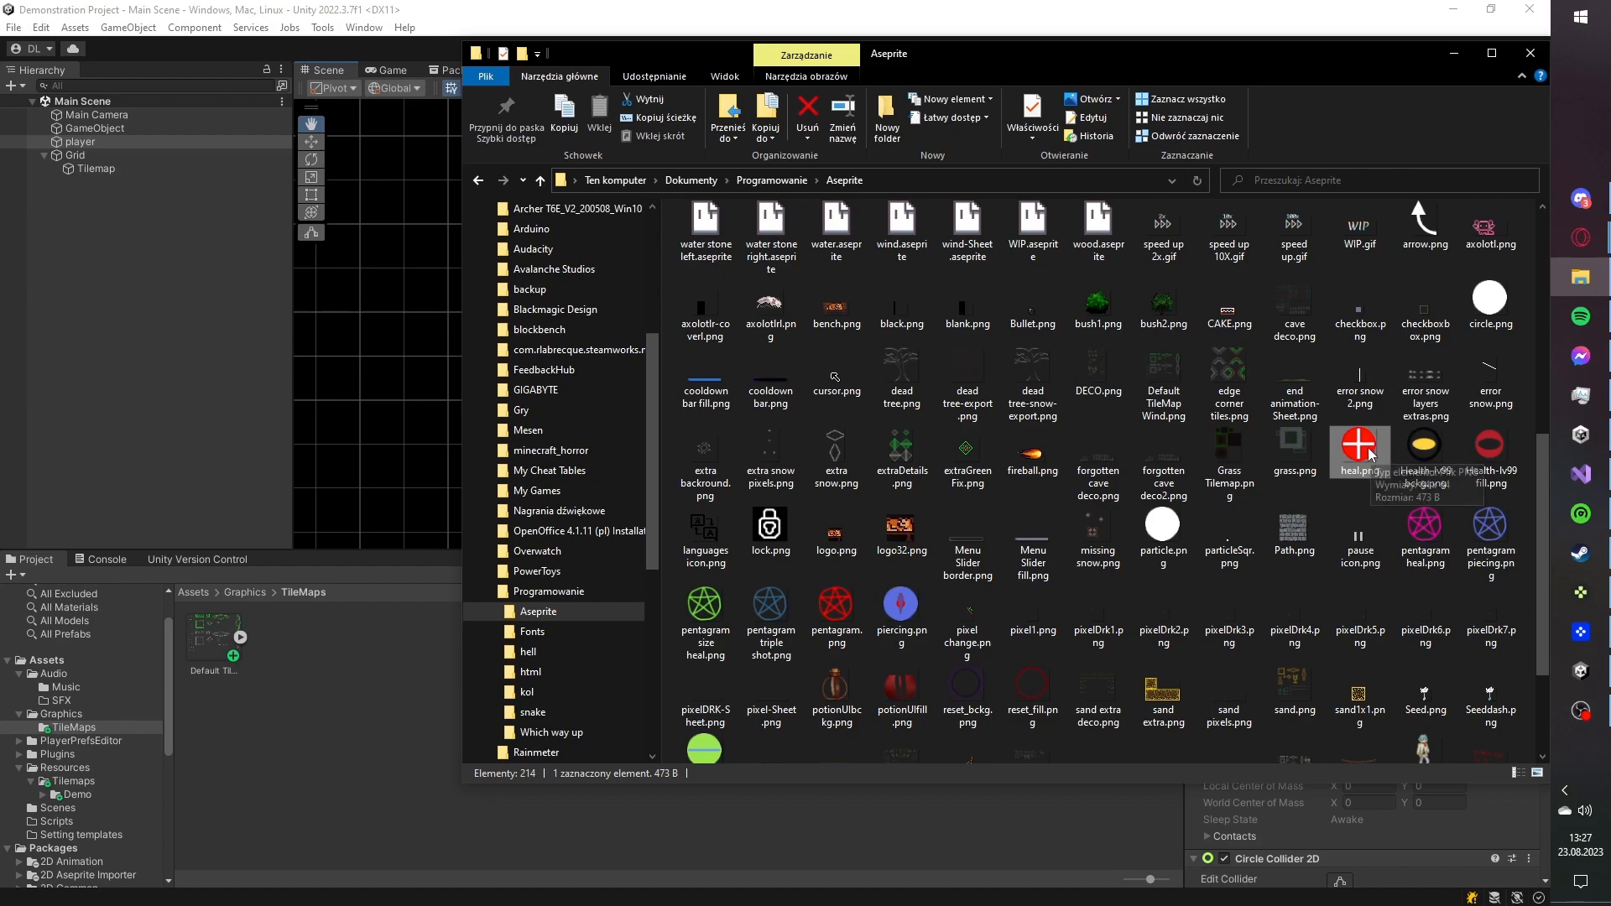
{"action": "mouse_move", "coordinate": [1353, 453]}
{"action": "left_mouse_down"}
{"action": "mouse_move", "coordinate": [1282, 470]}
{"action": "mouse_move", "coordinate": [1363, 454]}
{"action": "left_mouse_up"}
- Create a folder named Static inside Assets > Graphics
{"action": "left_click", "coordinate": [230, 593]}
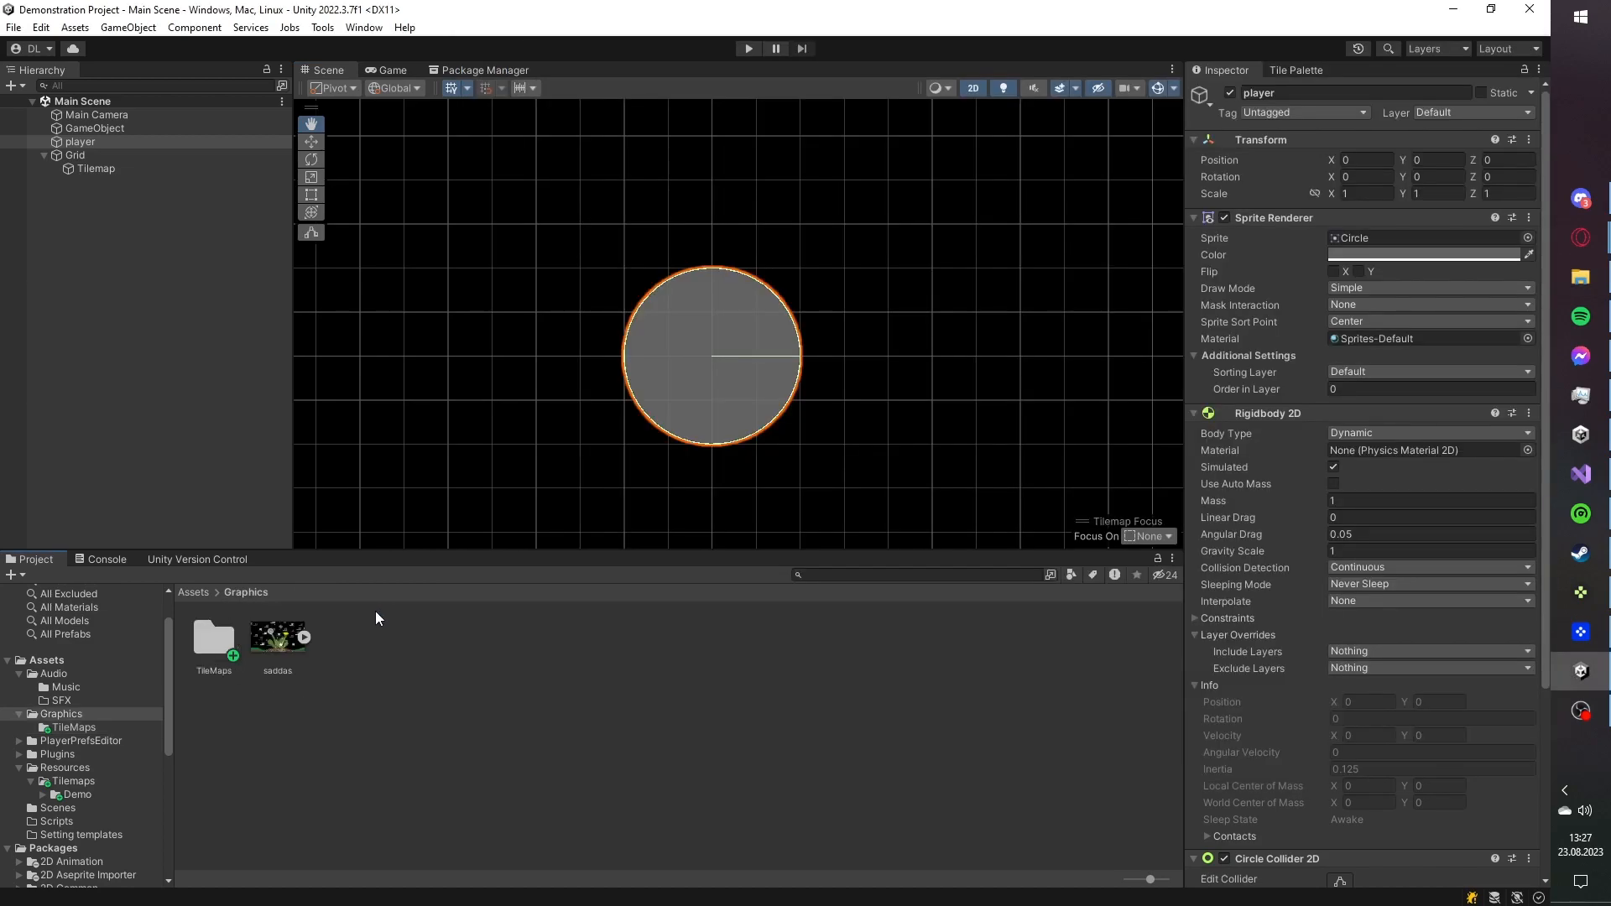
{"action": "right_click", "coordinate": [376, 614]}
{"action": "mouse_move", "coordinate": [526, 127]}
{"action": "left_click", "coordinate": [683, 116]}
{"action": "type", "text": "Static"}
{"action": "key", "text": "Return"}
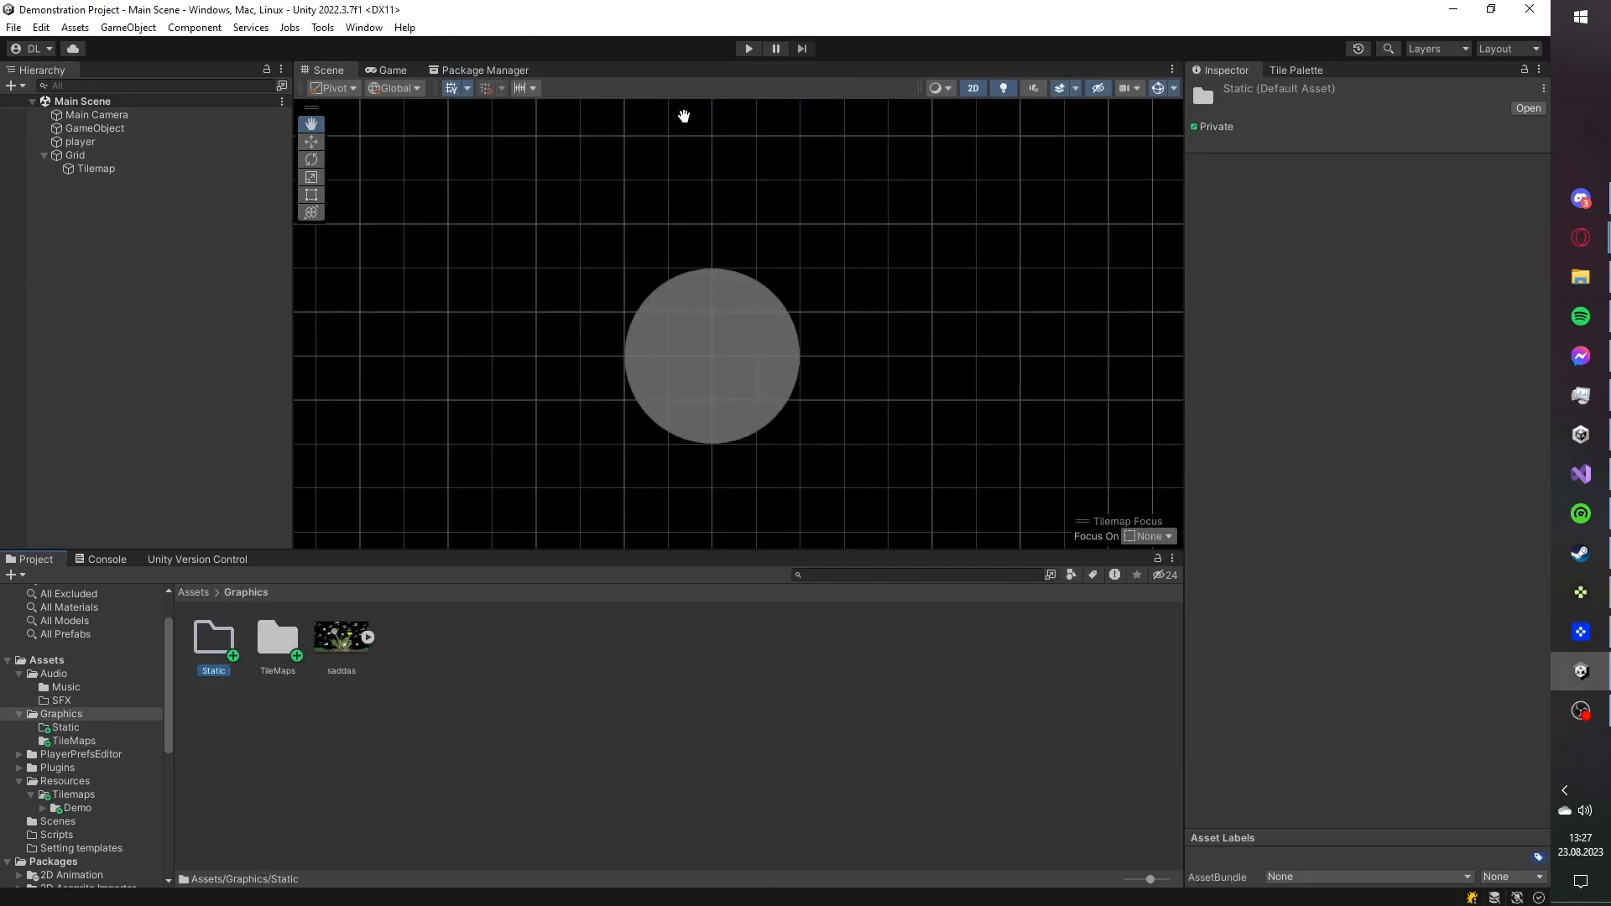
- Open the Static folder and import heal.png into it from File Explorer
{"action": "double_click", "coordinate": [213, 638]}
{"action": "right_click", "coordinate": [250, 658]}
{"action": "left_click", "coordinate": [851, 655]}
{"action": "key", "text": "alt+Tab"}
{"action": "left_click_drag", "start_coordinate": [1358, 453], "coordinate": [279, 707]}
- Assign the heal sprite to the player's Sprite Renderer
{"action": "left_click", "coordinate": [102, 141]}
{"action": "left_click", "coordinate": [275, 650]}
{"action": "left_click", "coordinate": [126, 141]}
{"action": "mouse_move", "coordinate": [215, 638]}
{"action": "left_mouse_down"}
{"action": "mouse_move", "coordinate": [1377, 285]}
{"action": "mouse_move", "coordinate": [1397, 238]}
{"action": "left_mouse_up"}
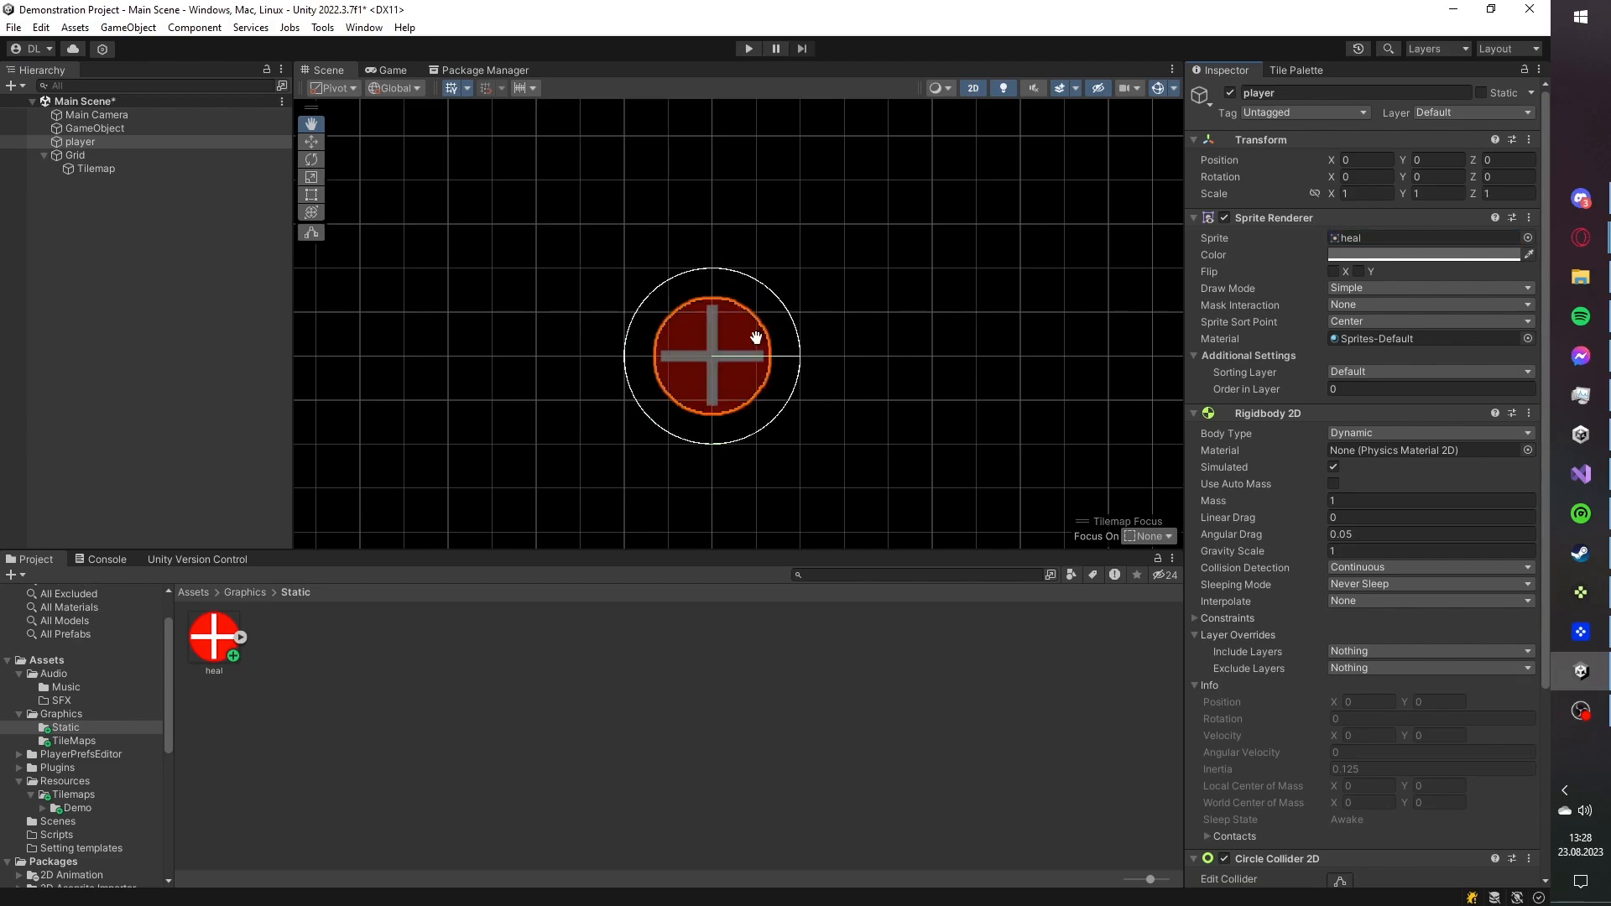
{"action": "scroll", "coordinate": [755, 336], "scroll_direction": "up", "scroll_amount": 1}
{"action": "scroll", "coordinate": [840, 391], "scroll_direction": "up", "scroll_amount": 2}
- Set the player's Sprite Renderer color to white (FFFFFF)
{"action": "left_click", "coordinate": [440, 678]}
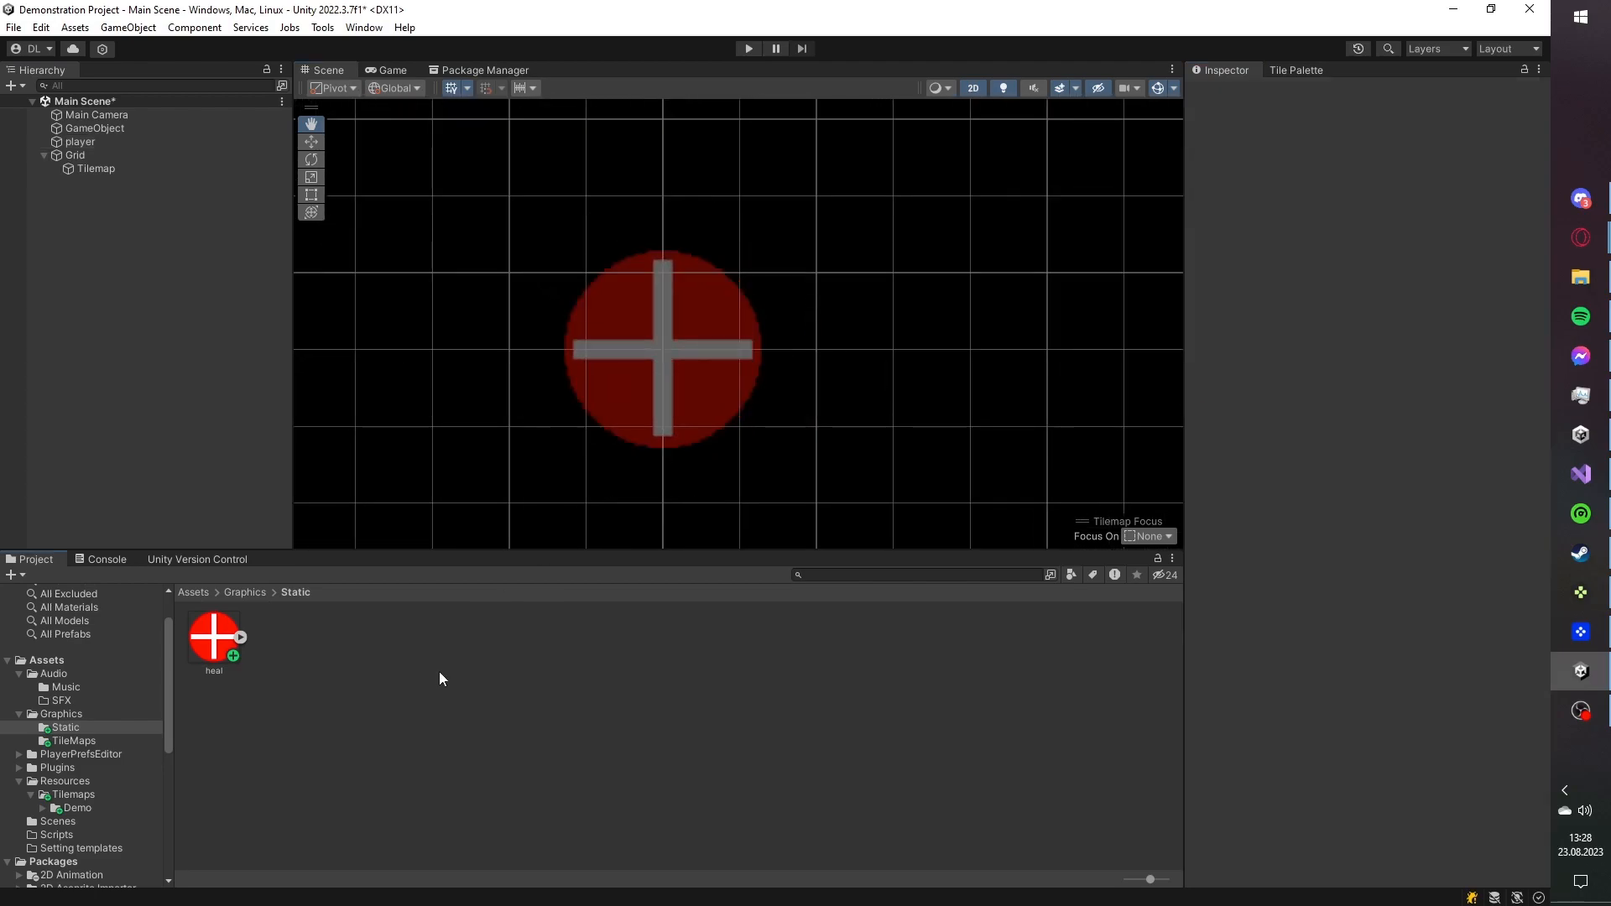
{"action": "left_click", "coordinate": [225, 634]}
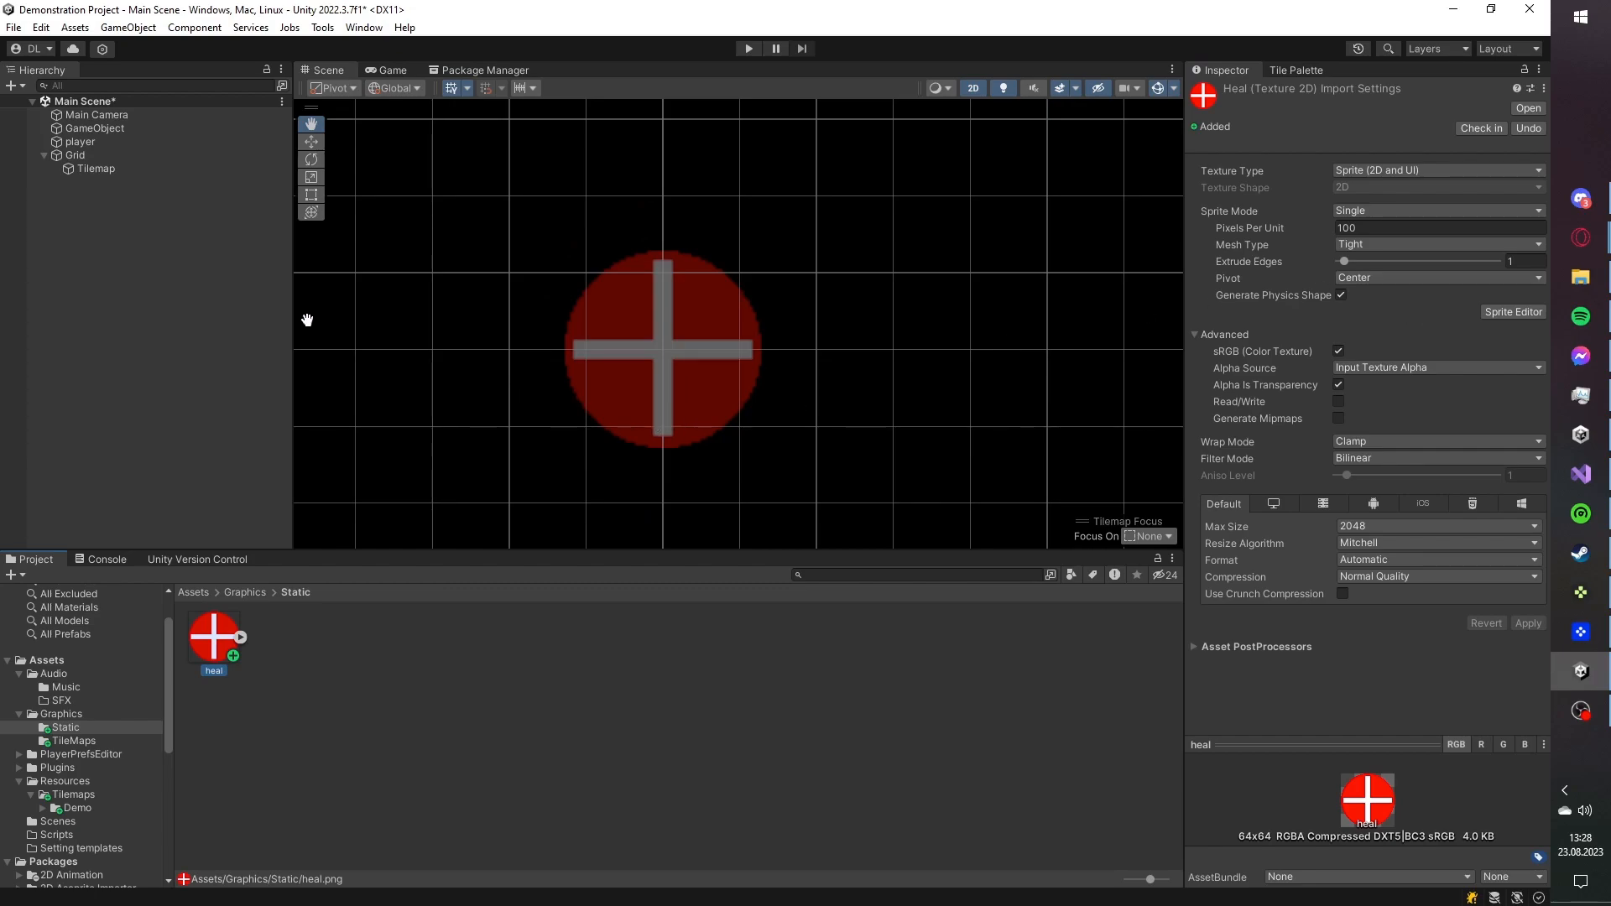
{"action": "left_click", "coordinate": [118, 143]}
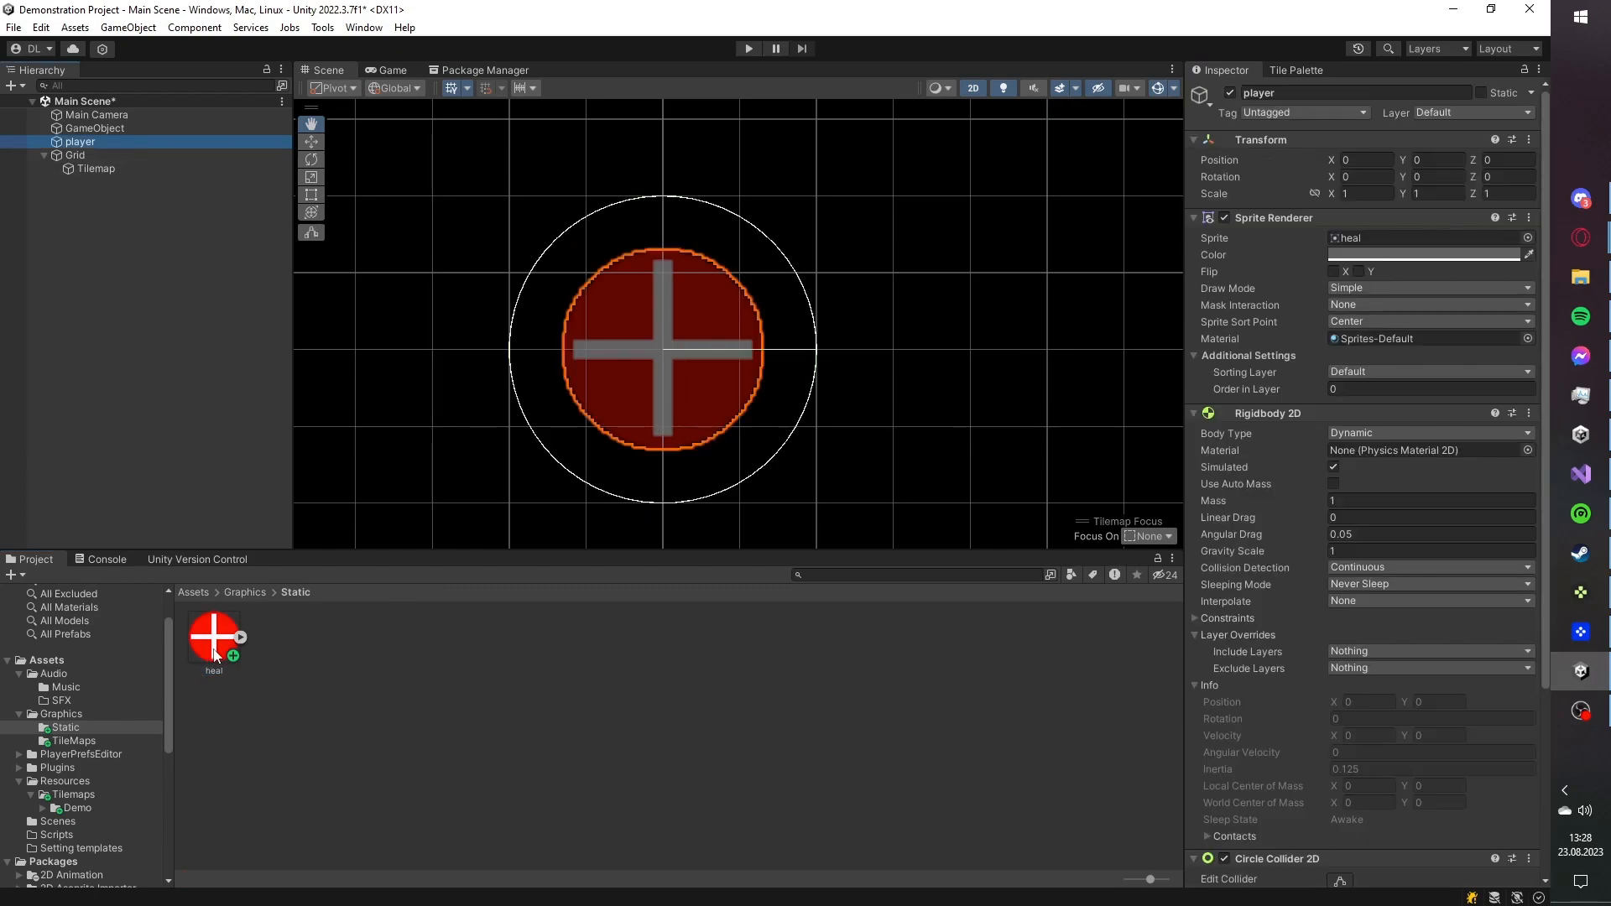
{"action": "left_click", "coordinate": [1418, 254]}
{"action": "left_click_drag", "start_coordinate": [1374, 294], "coordinate": [1343, 277]}
{"action": "left_click_drag", "start_coordinate": [1473, 246], "coordinate": [1357, 255]}
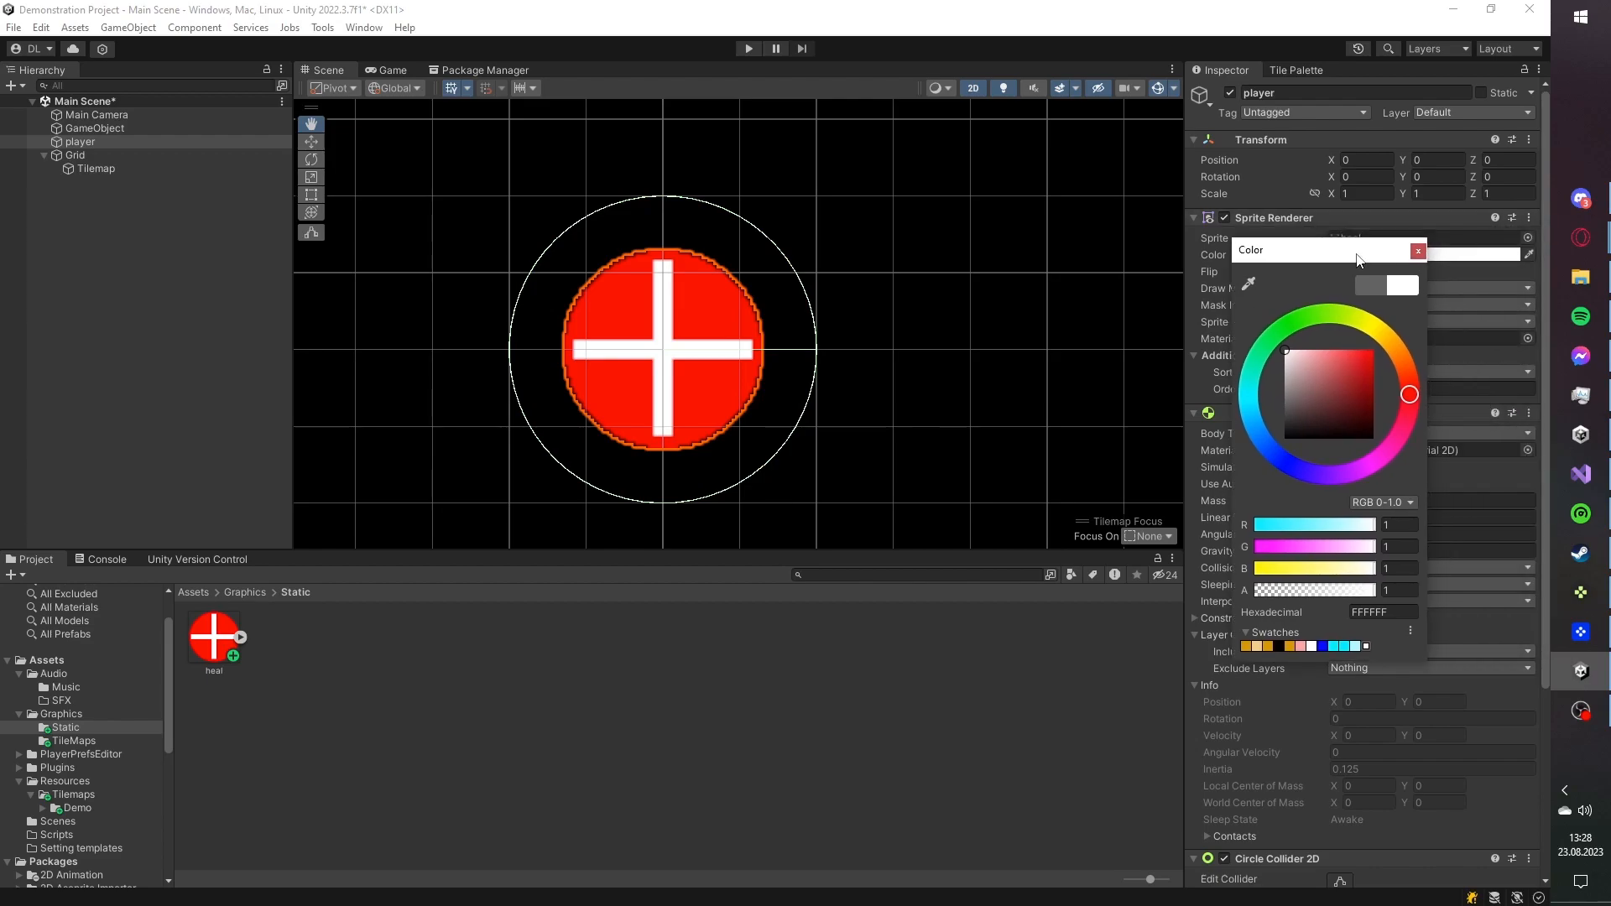
{"action": "left_click", "coordinate": [1419, 250]}
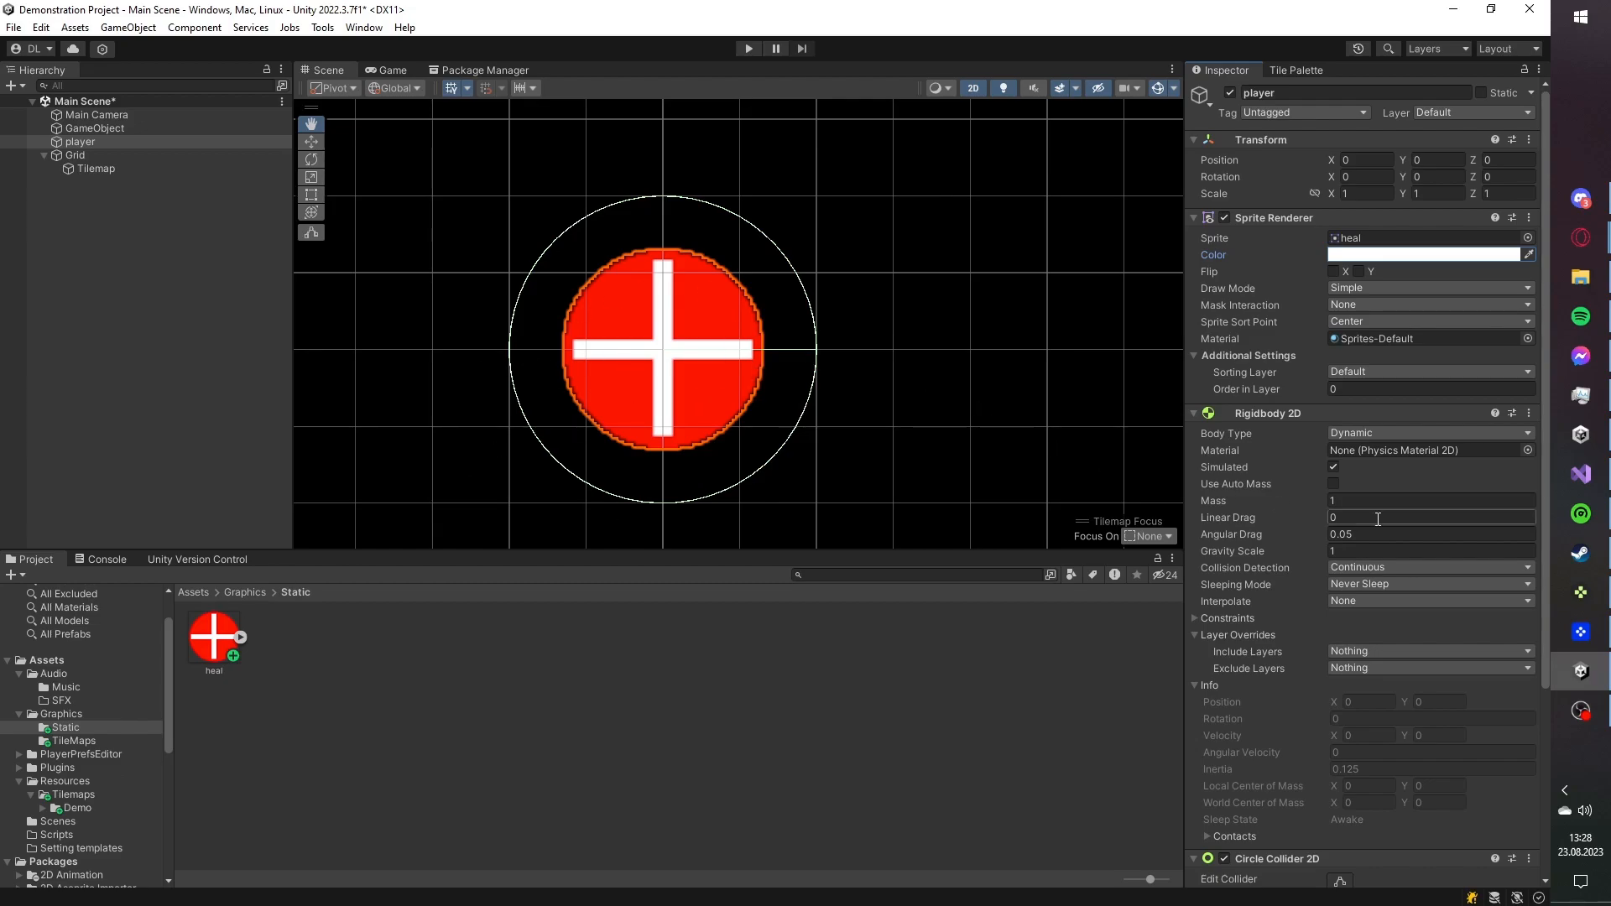
- Open the heal texture's import settings in a separate properties window and dock it beside the Tile Palette
{"action": "scroll", "coordinate": [1437, 501], "scroll_direction": "down", "scroll_amount": 5}
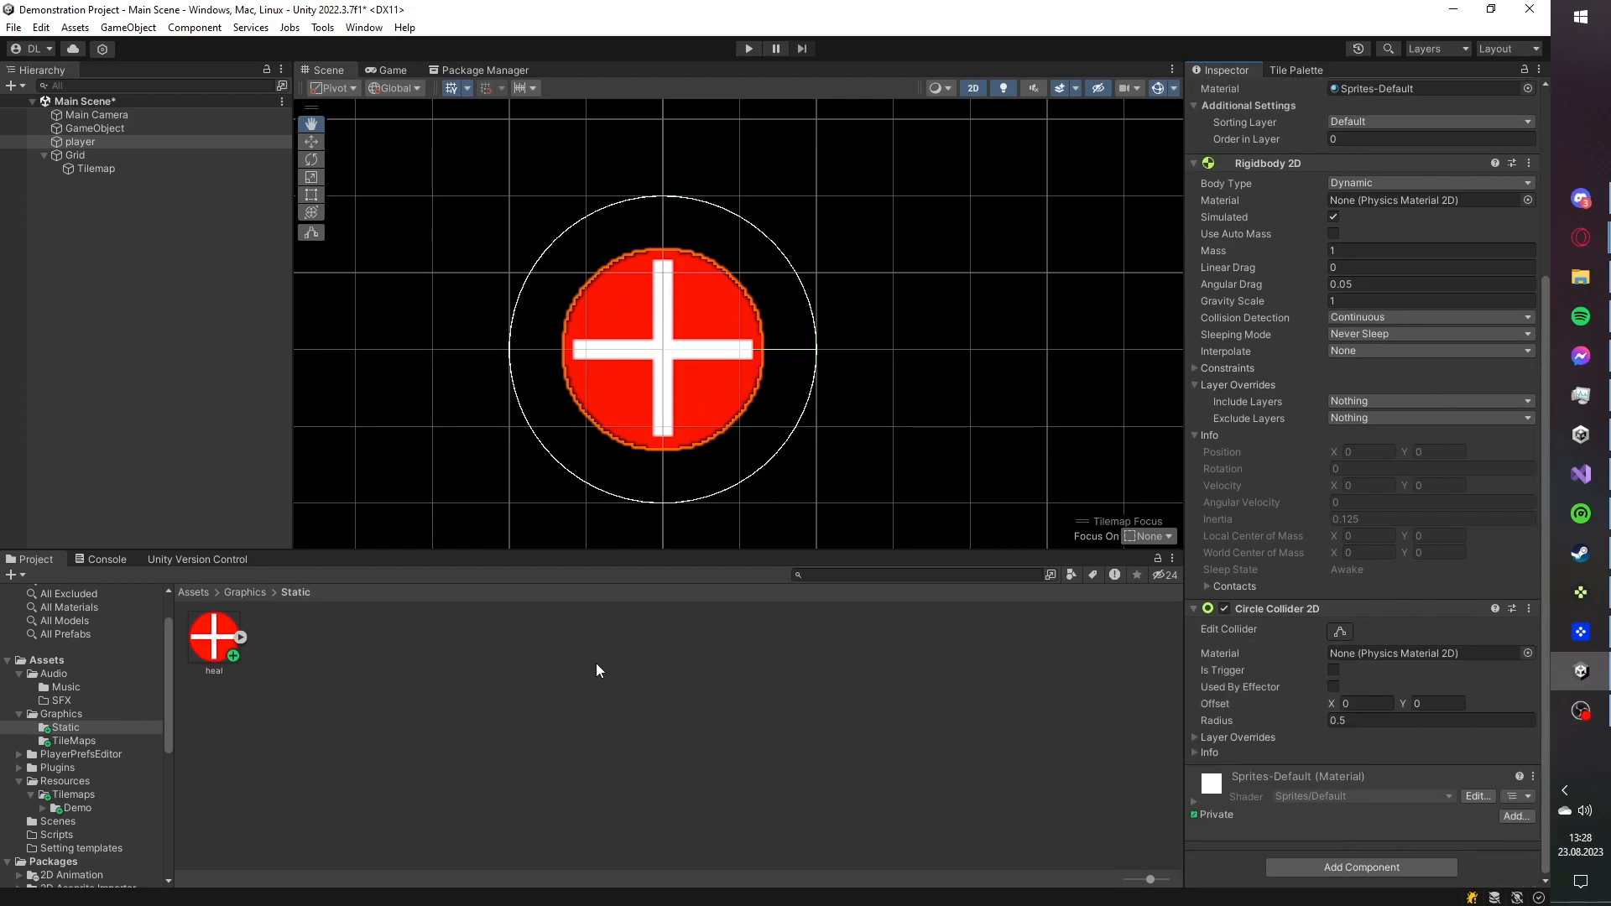
{"action": "left_click", "coordinate": [219, 639]}
{"action": "left_click", "coordinate": [107, 142]}
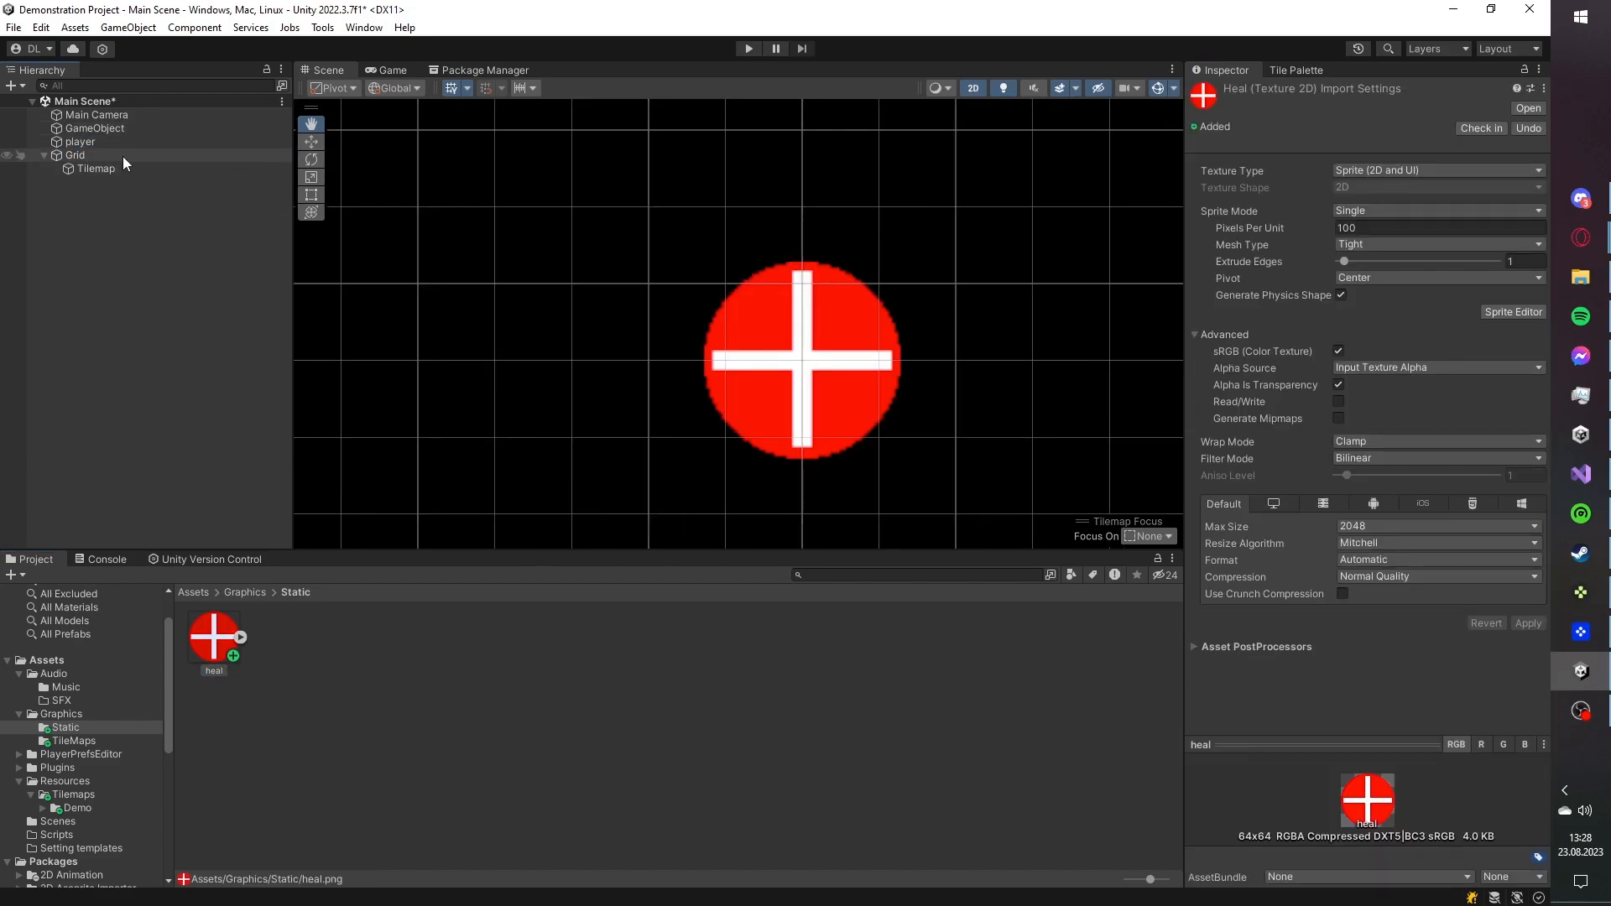
{"action": "left_click", "coordinate": [120, 143]}
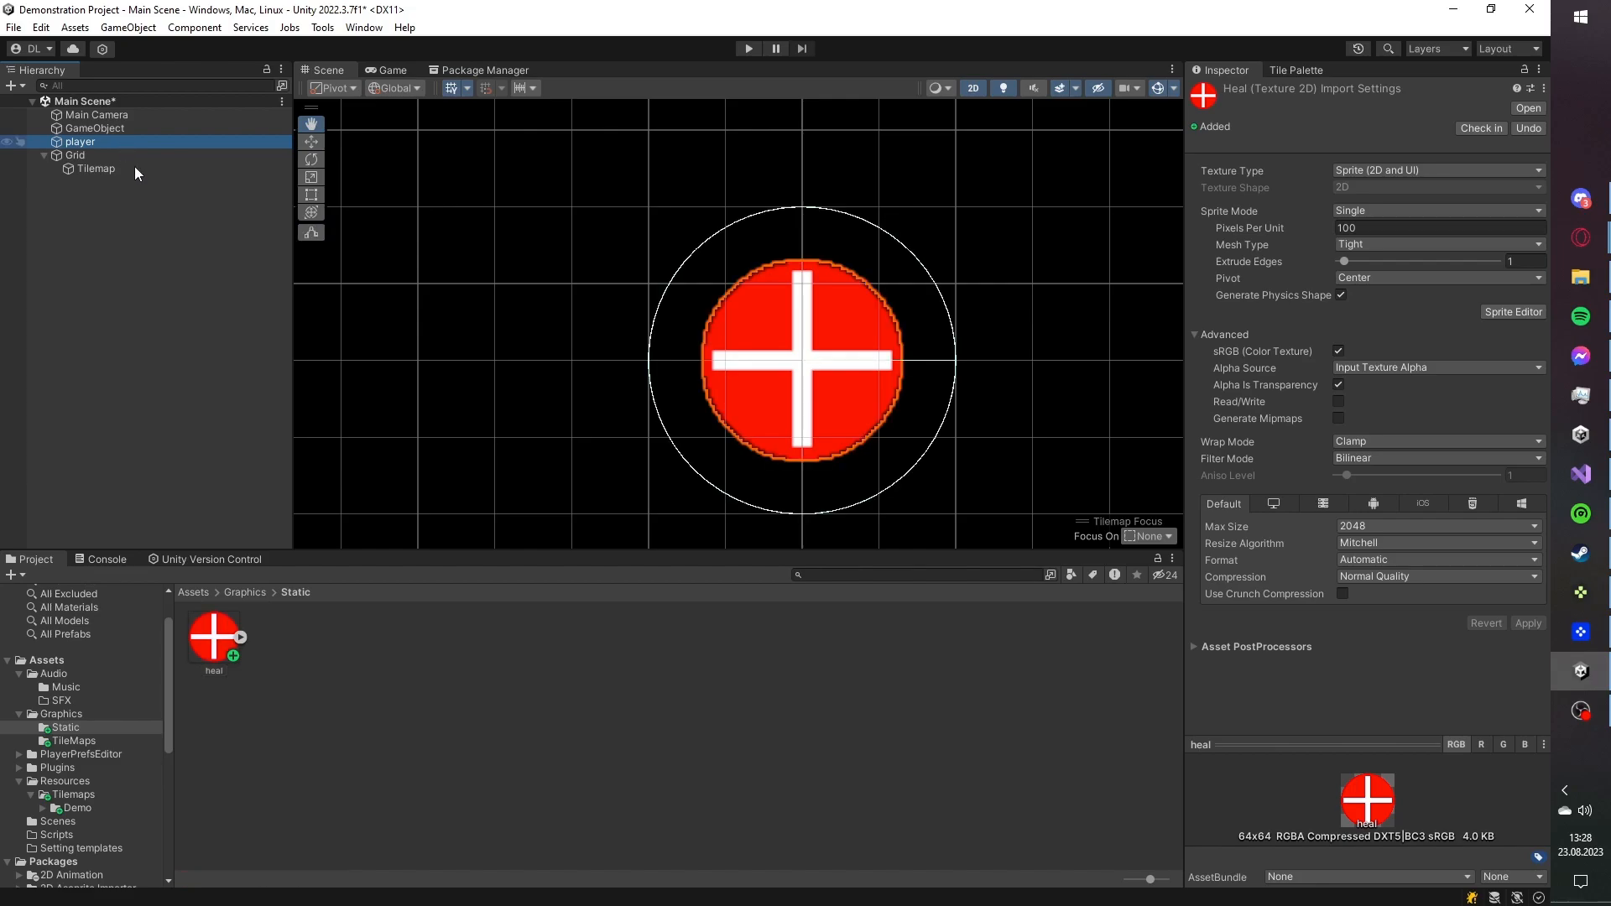
{"action": "left_click", "coordinate": [219, 641]}
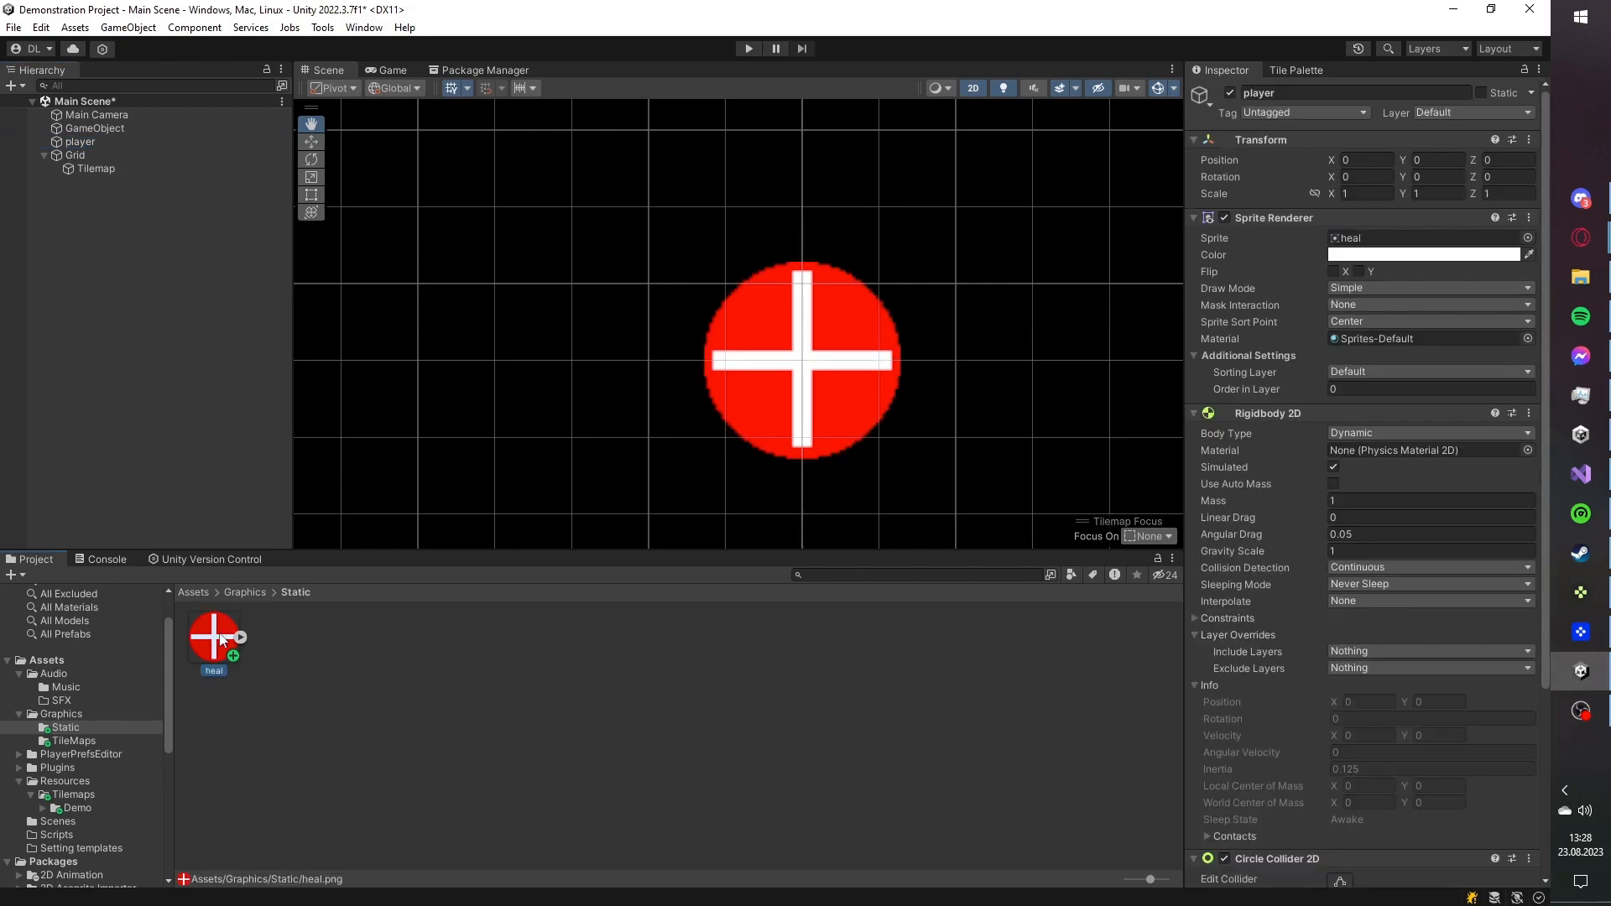
{"action": "right_click", "coordinate": [222, 643]}
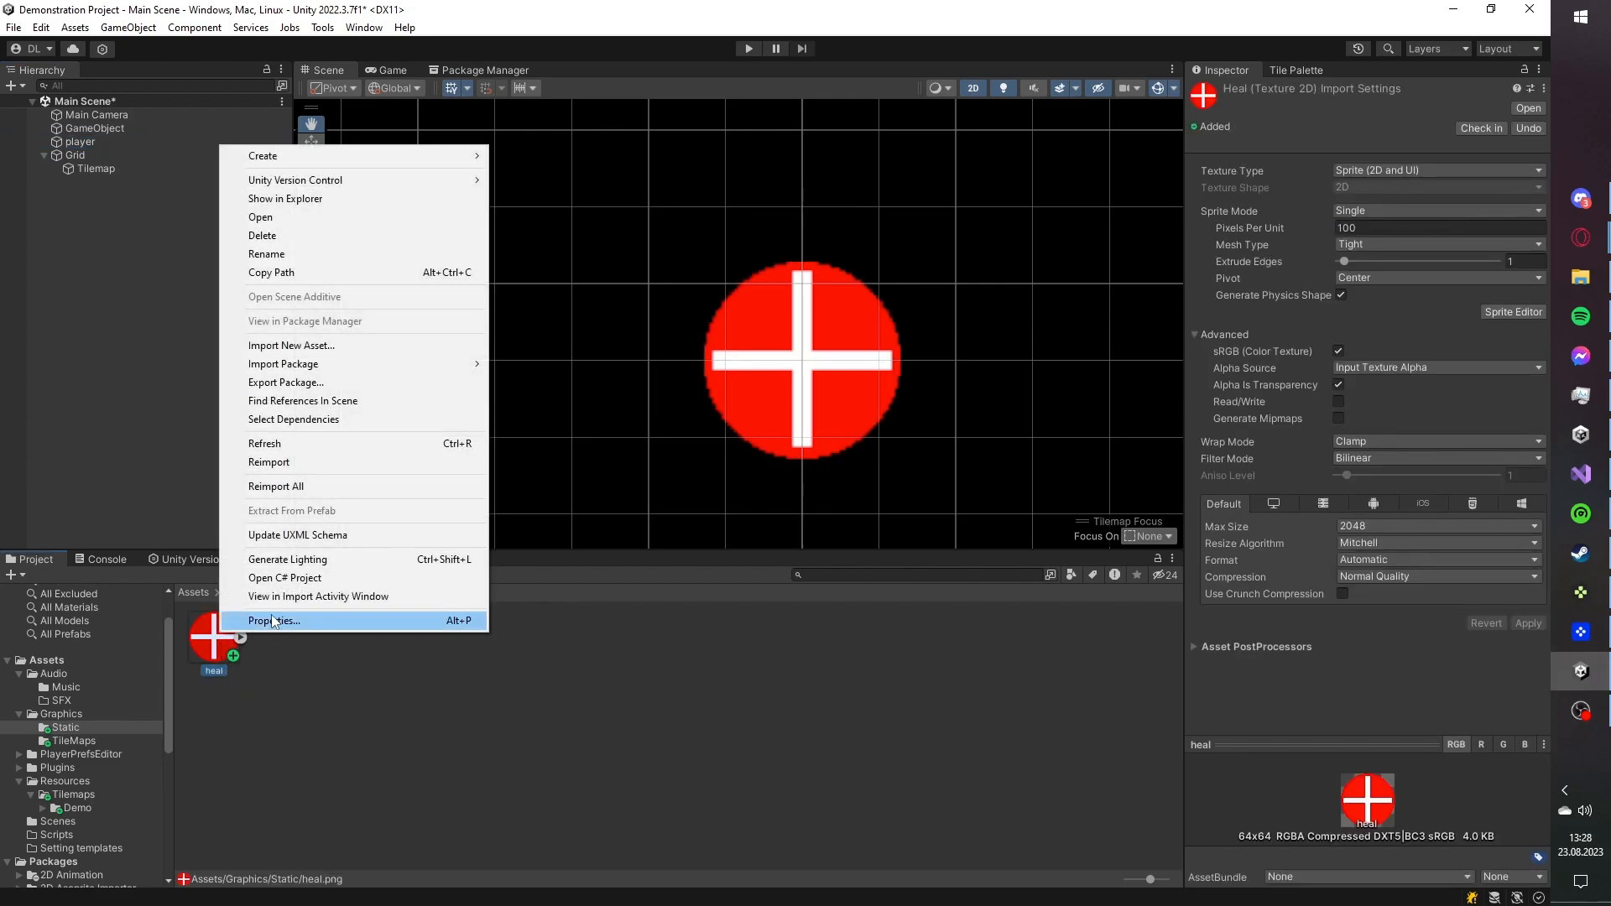
{"action": "left_click", "coordinate": [273, 620]}
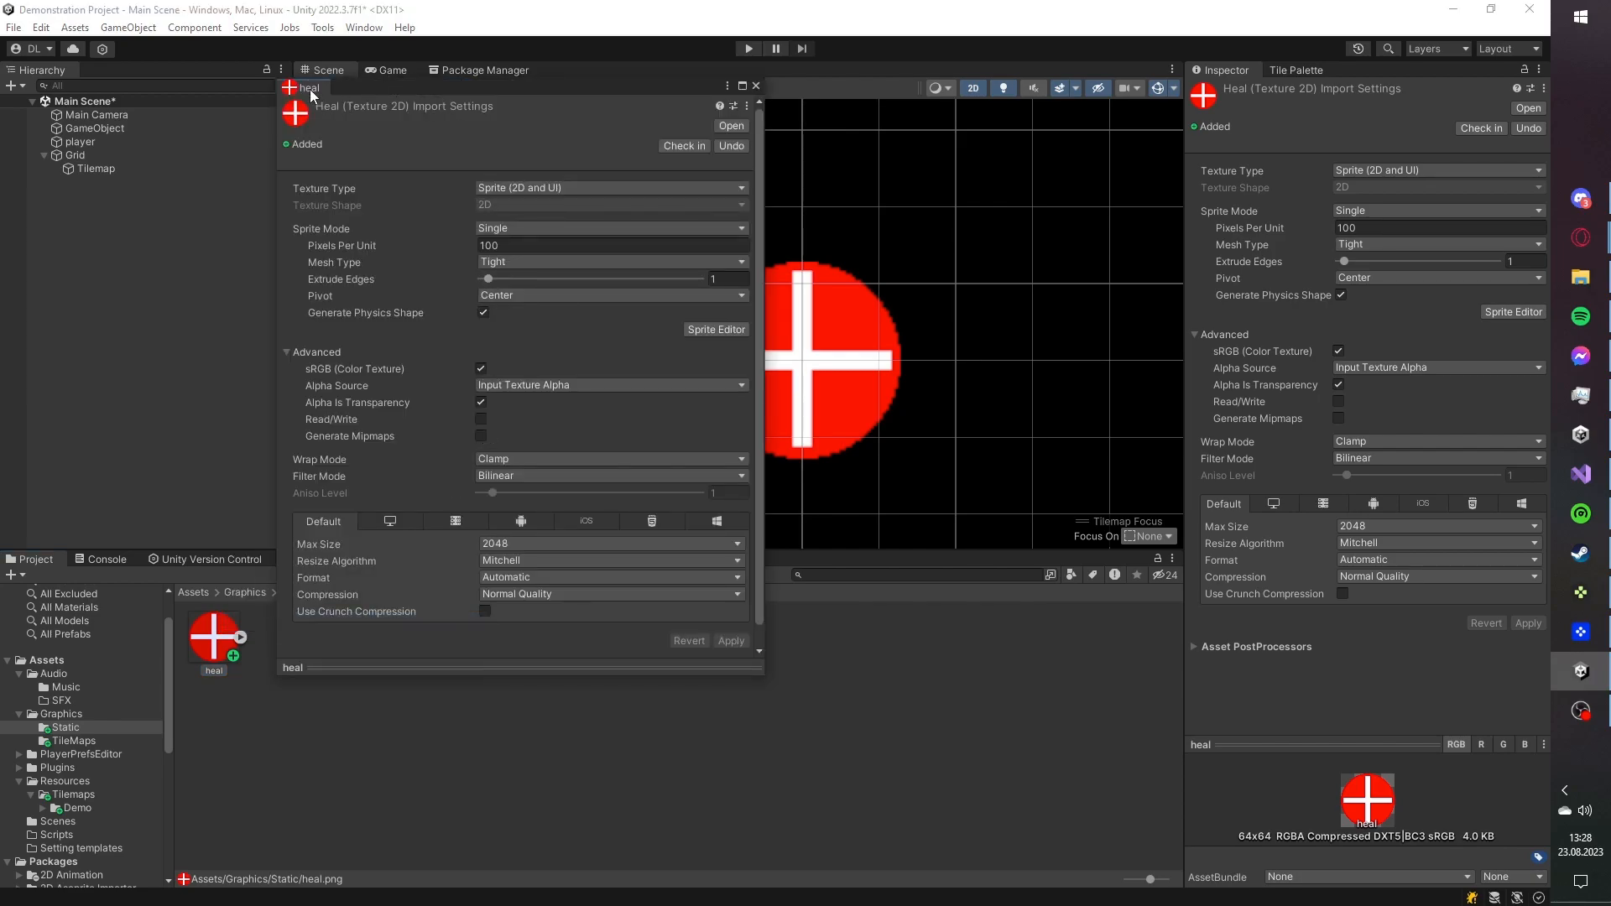
{"action": "mouse_move", "coordinate": [309, 89]}
{"action": "left_mouse_down"}
{"action": "mouse_move", "coordinate": [1165, 73]}
{"action": "mouse_move", "coordinate": [1393, 44]}
{"action": "mouse_move", "coordinate": [1390, 70]}
{"action": "left_mouse_up"}
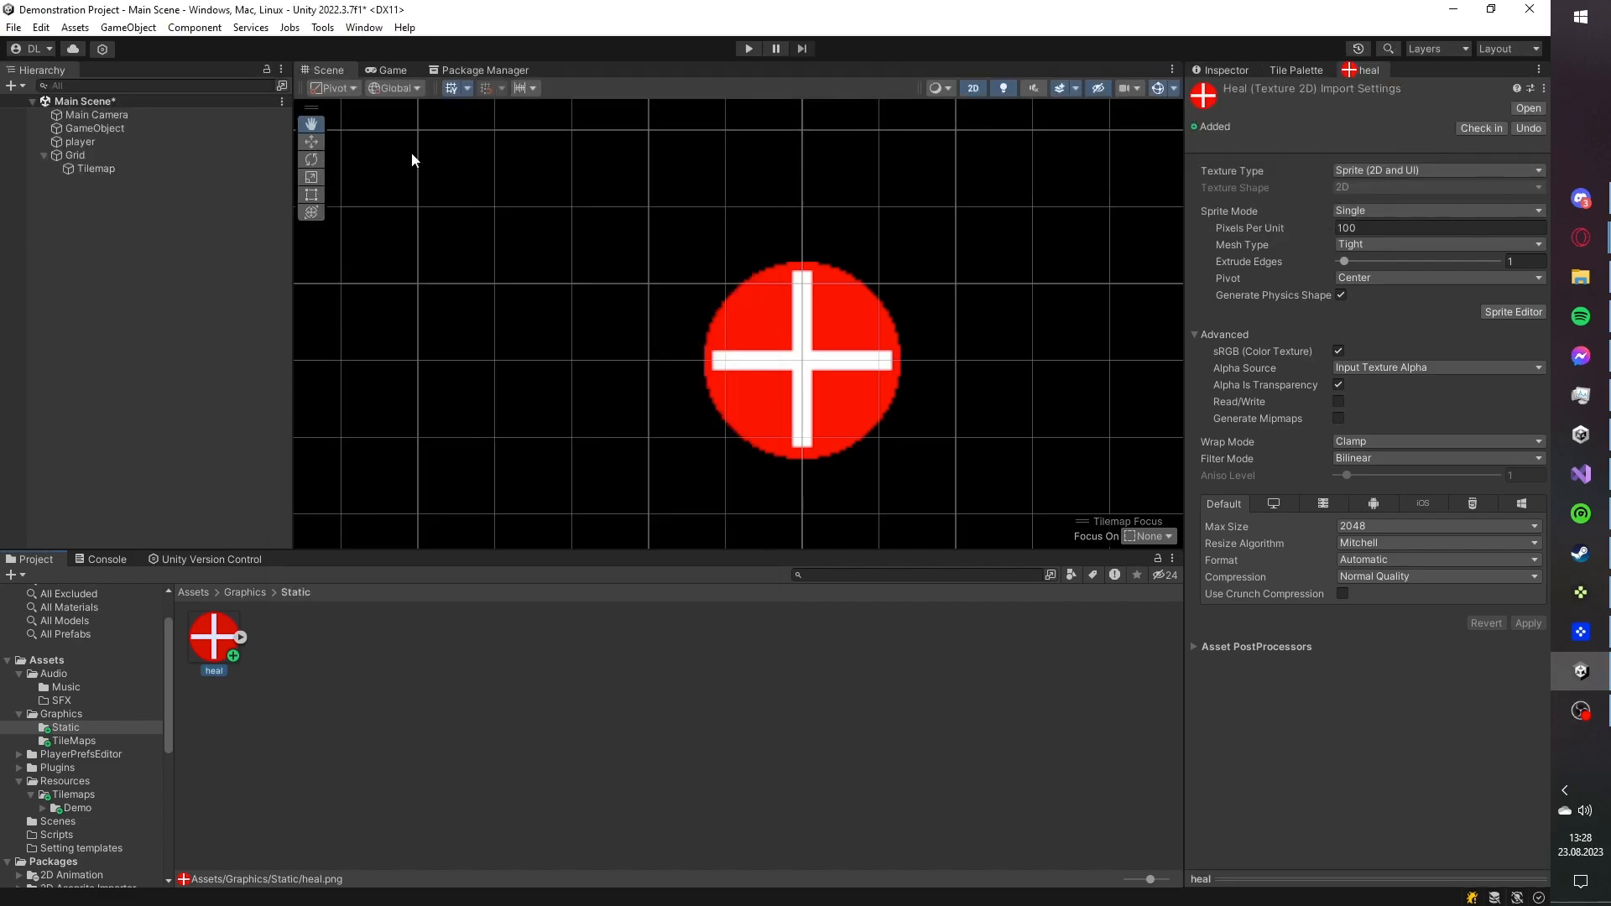
- With the player selected, set the heal texture's Pixels Per Unit to 128 and apply it
{"action": "left_click", "coordinate": [92, 141]}
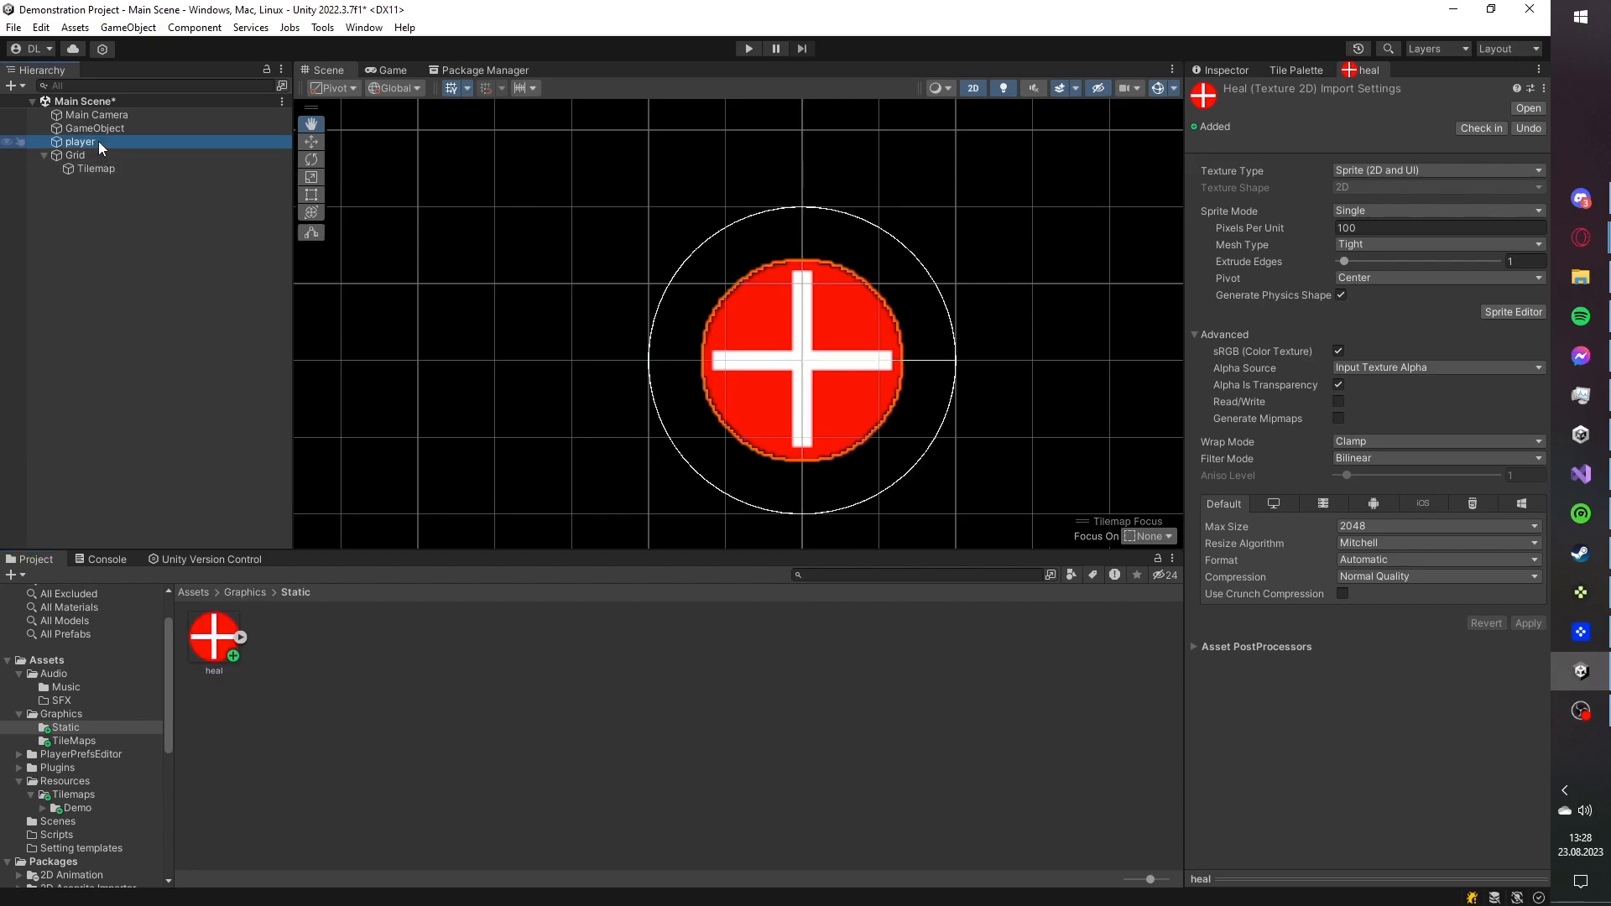
{"action": "left_click", "coordinate": [1380, 210]}
{"action": "left_click", "coordinate": [1474, 222]}
{"action": "type", "text": "128"}
{"action": "left_click", "coordinate": [1526, 623]}
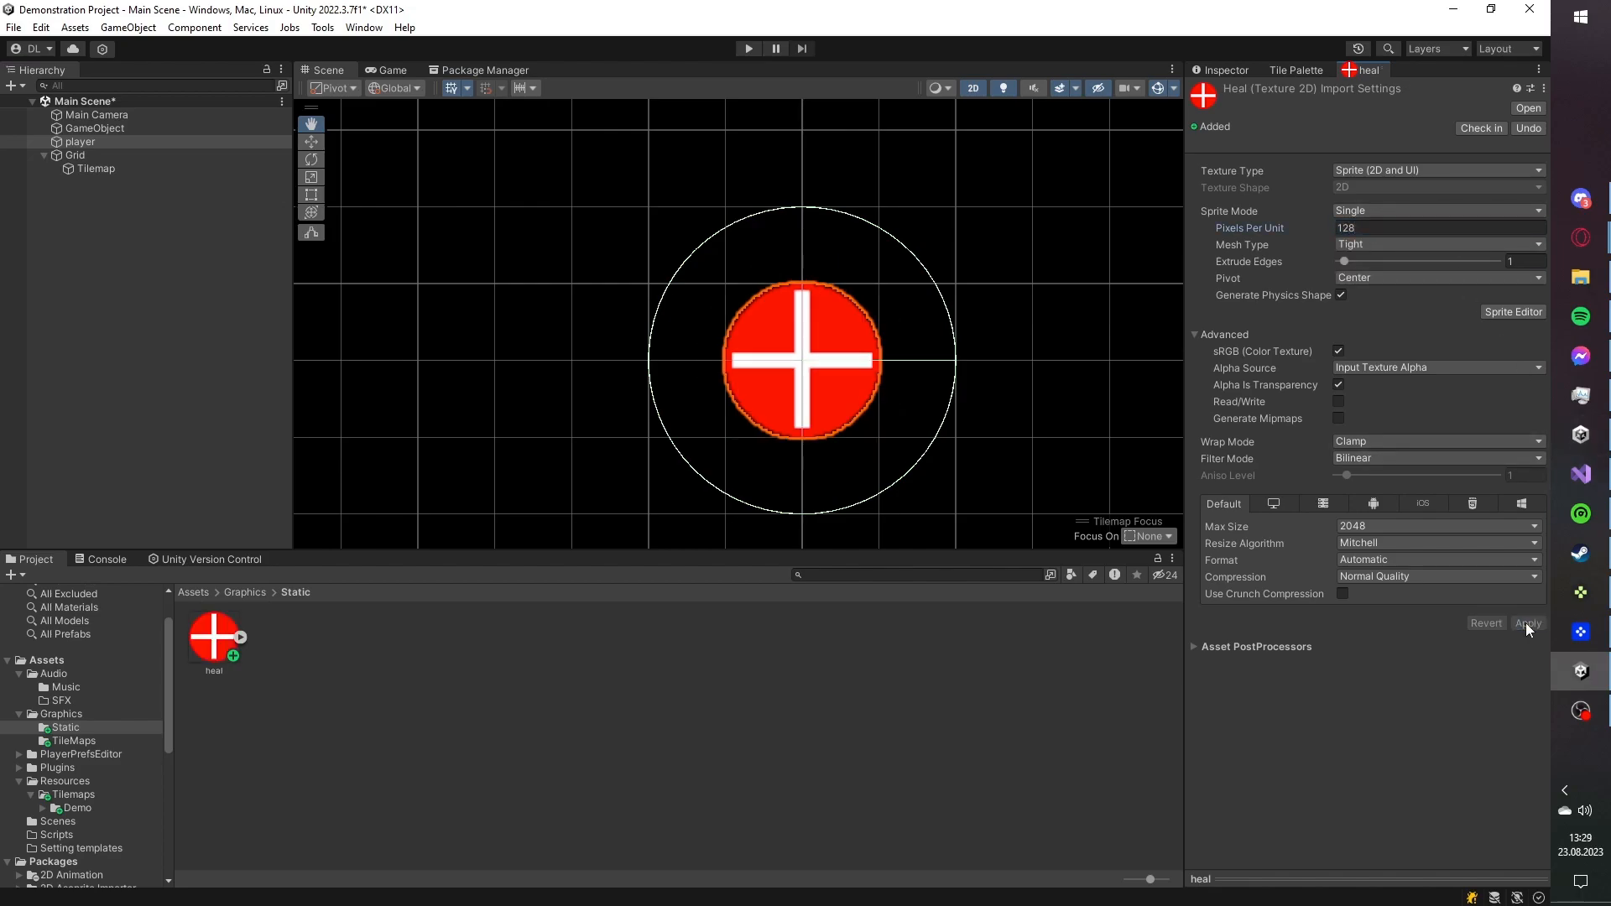
- Set the heal texture's Pixels Per Unit to 64 and apply it
{"action": "type", "text": "6"}
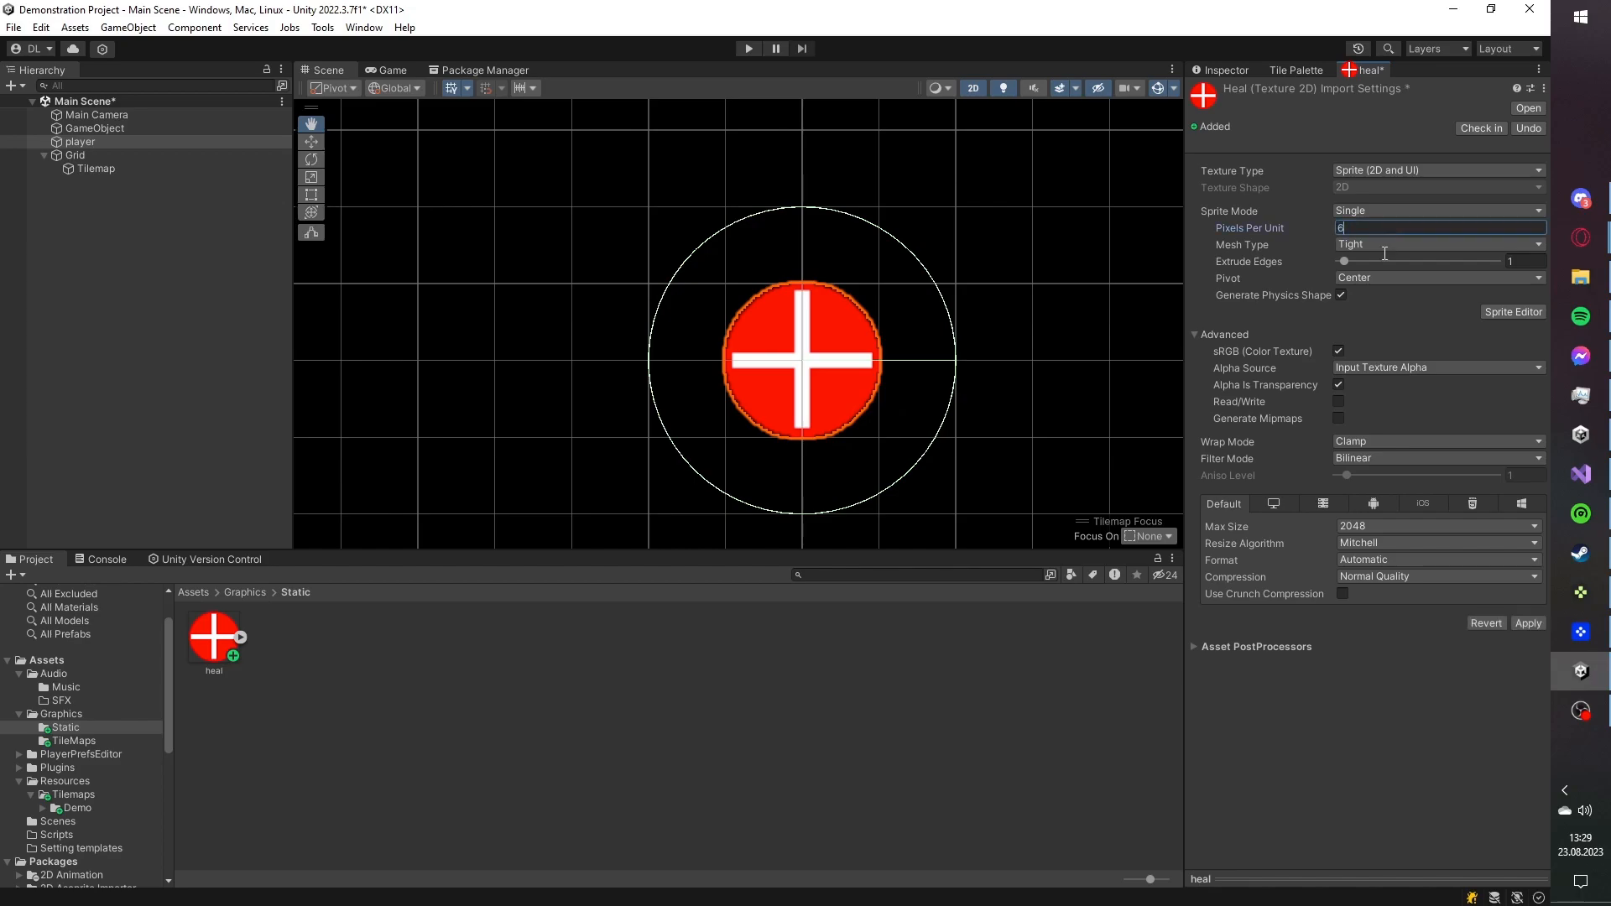
{"action": "type", "text": "4"}
{"action": "left_click", "coordinate": [1529, 625]}
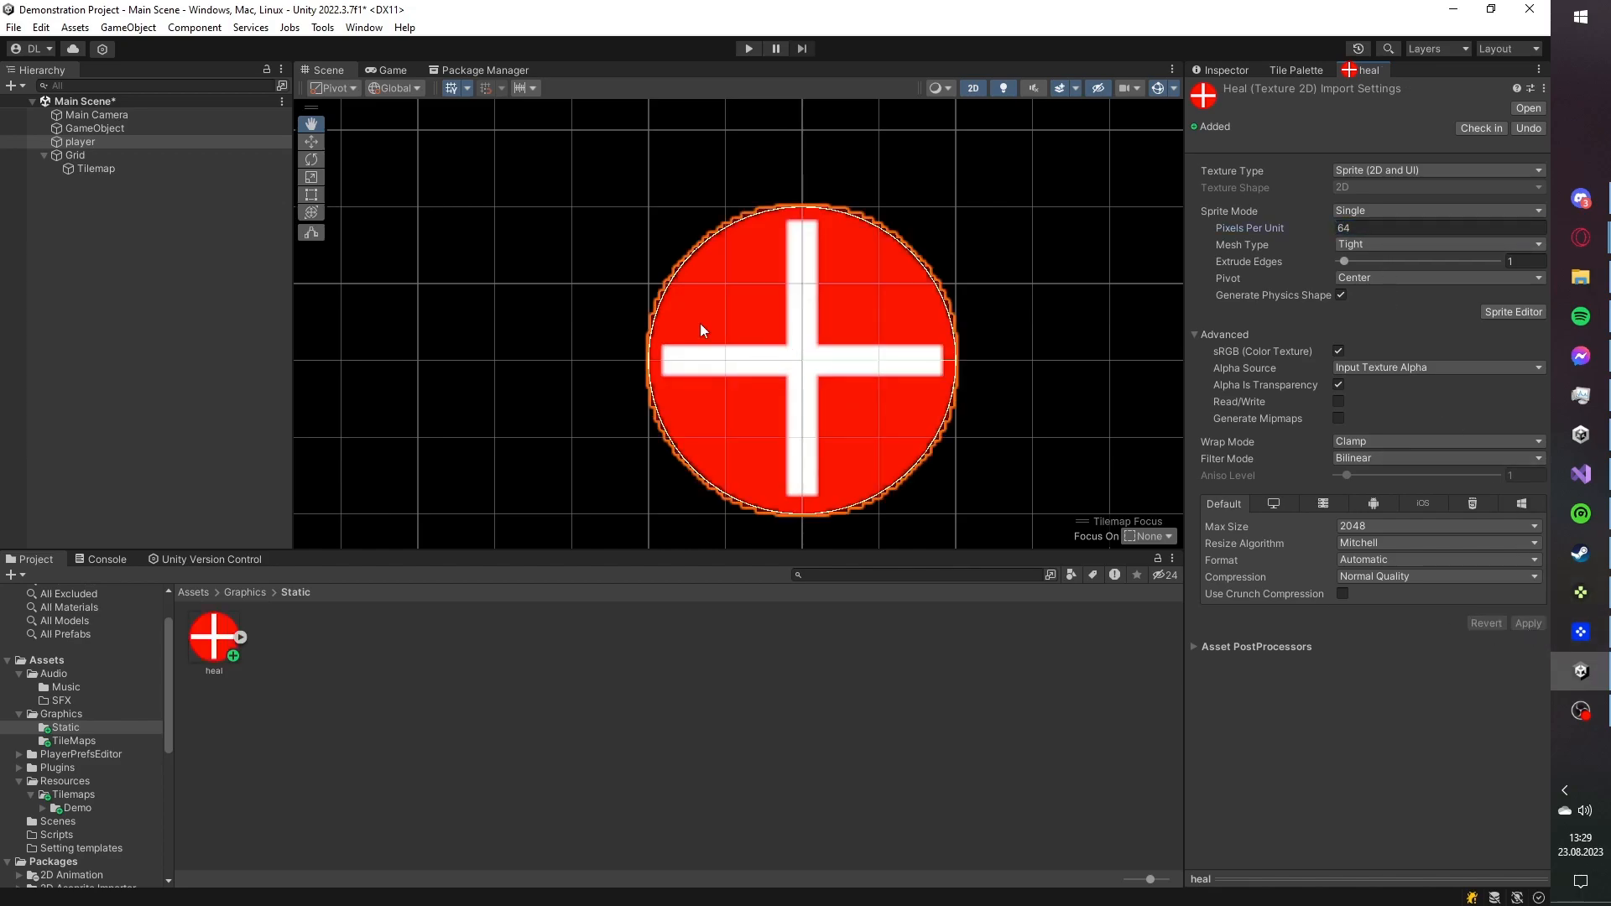
{"action": "scroll", "coordinate": [766, 306], "scroll_direction": "up", "scroll_amount": 3}
{"action": "scroll", "coordinate": [792, 297], "scroll_direction": "up", "scroll_amount": 2}
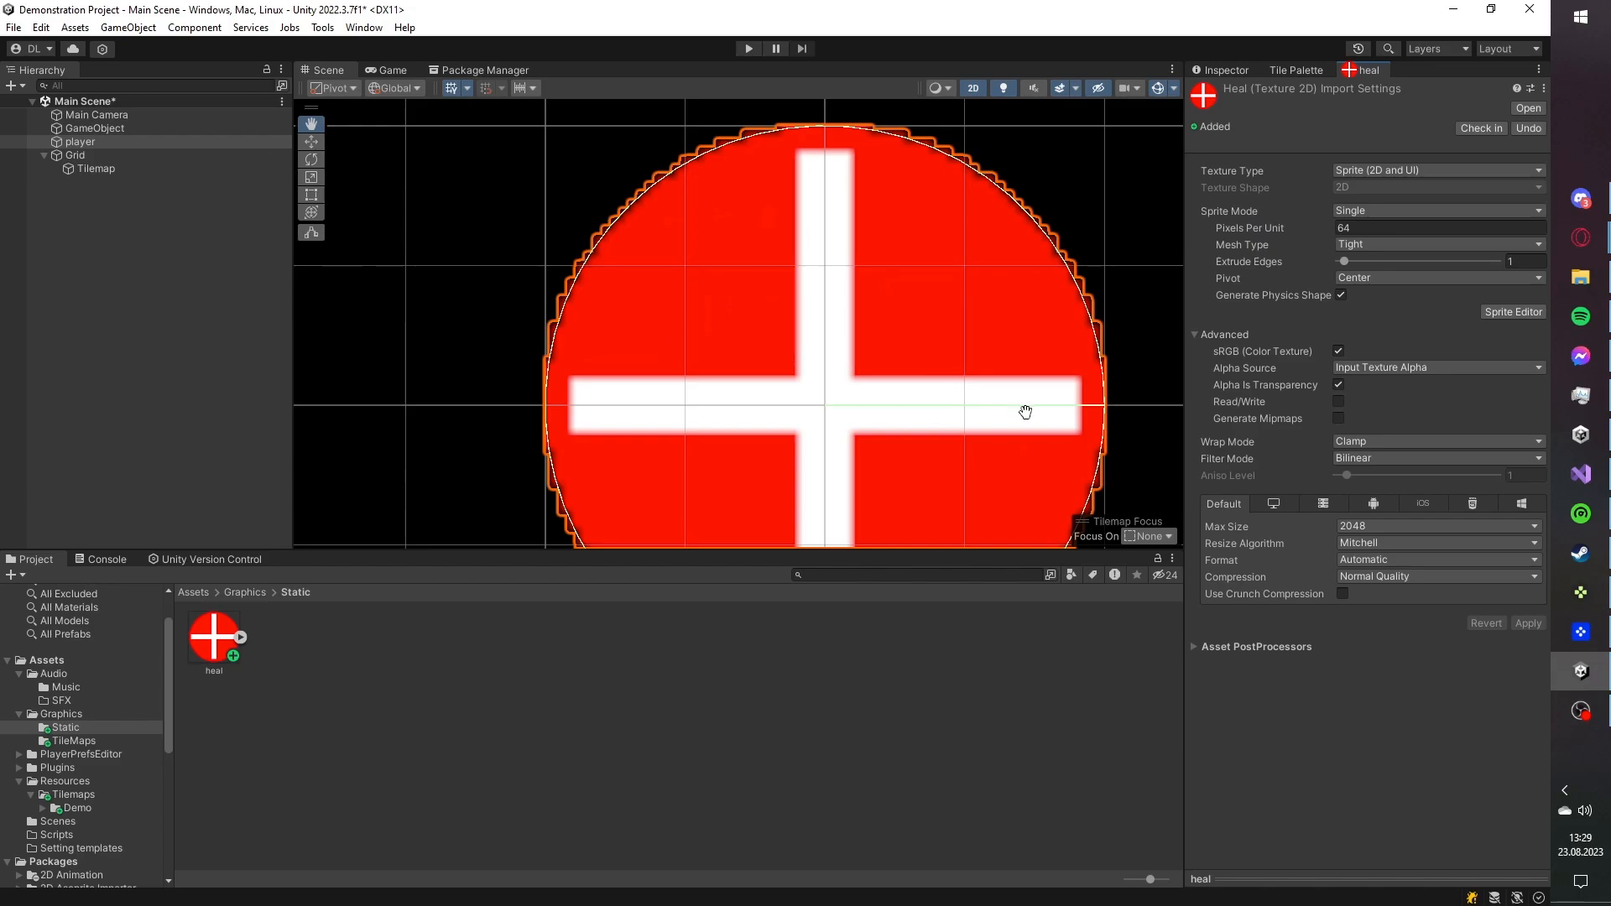
- Set the heal texture's Compression to None and Filter Mode to Point (no filter), and apply the import settings
{"action": "left_click", "coordinate": [1385, 578]}
{"action": "left_click", "coordinate": [1366, 595]}
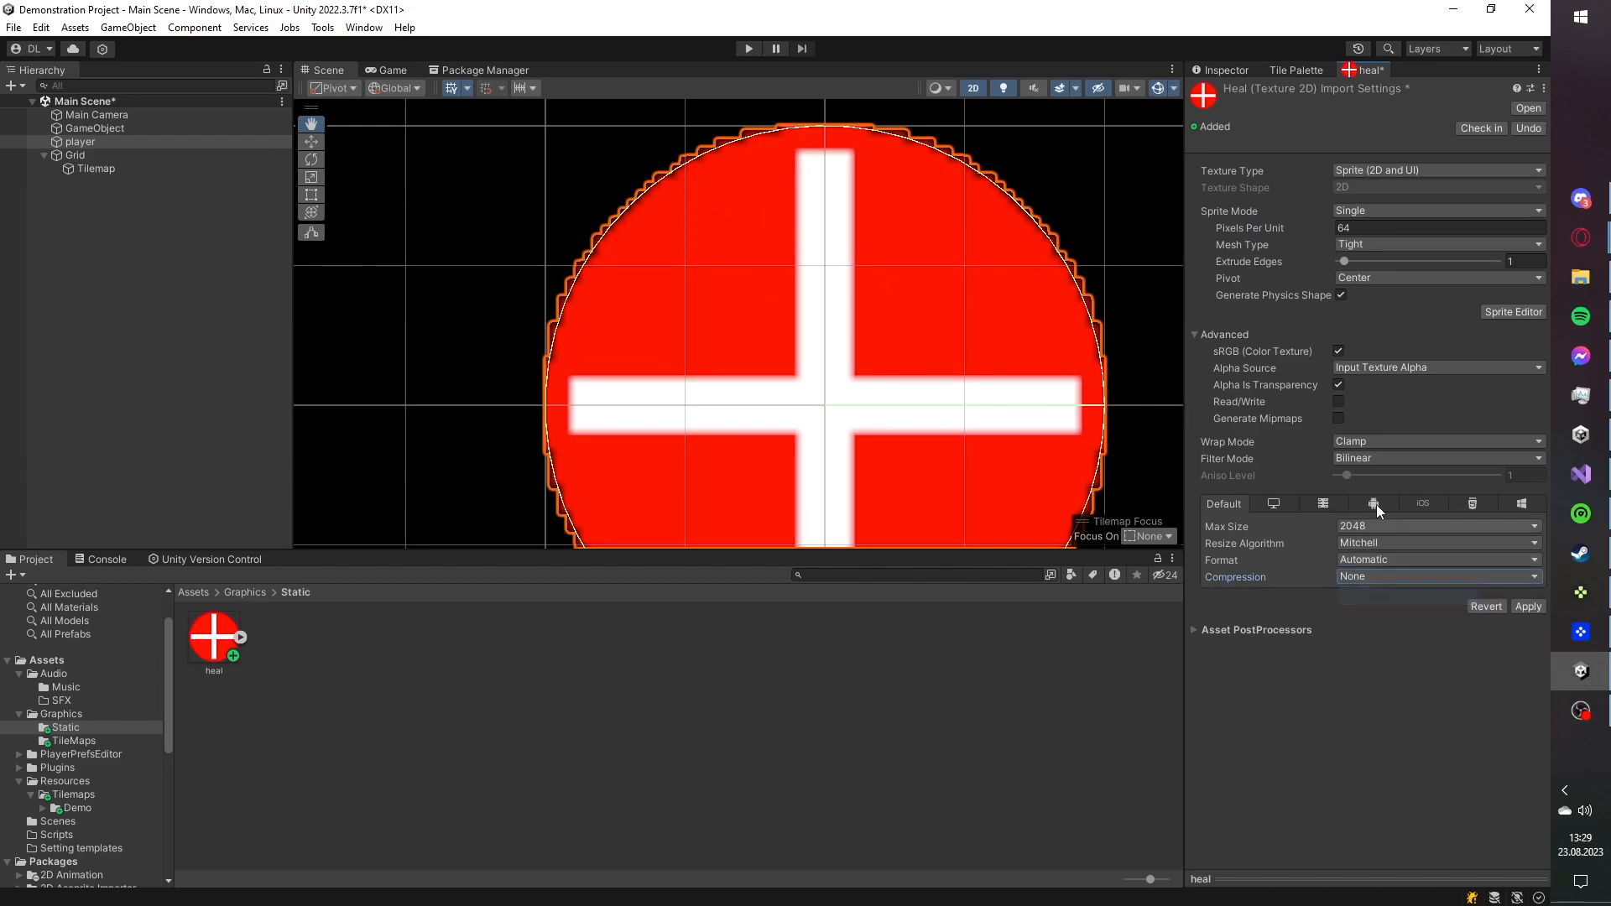
{"action": "left_click", "coordinate": [1363, 461]}
{"action": "left_click", "coordinate": [1387, 478]}
{"action": "left_click", "coordinate": [1526, 607]}
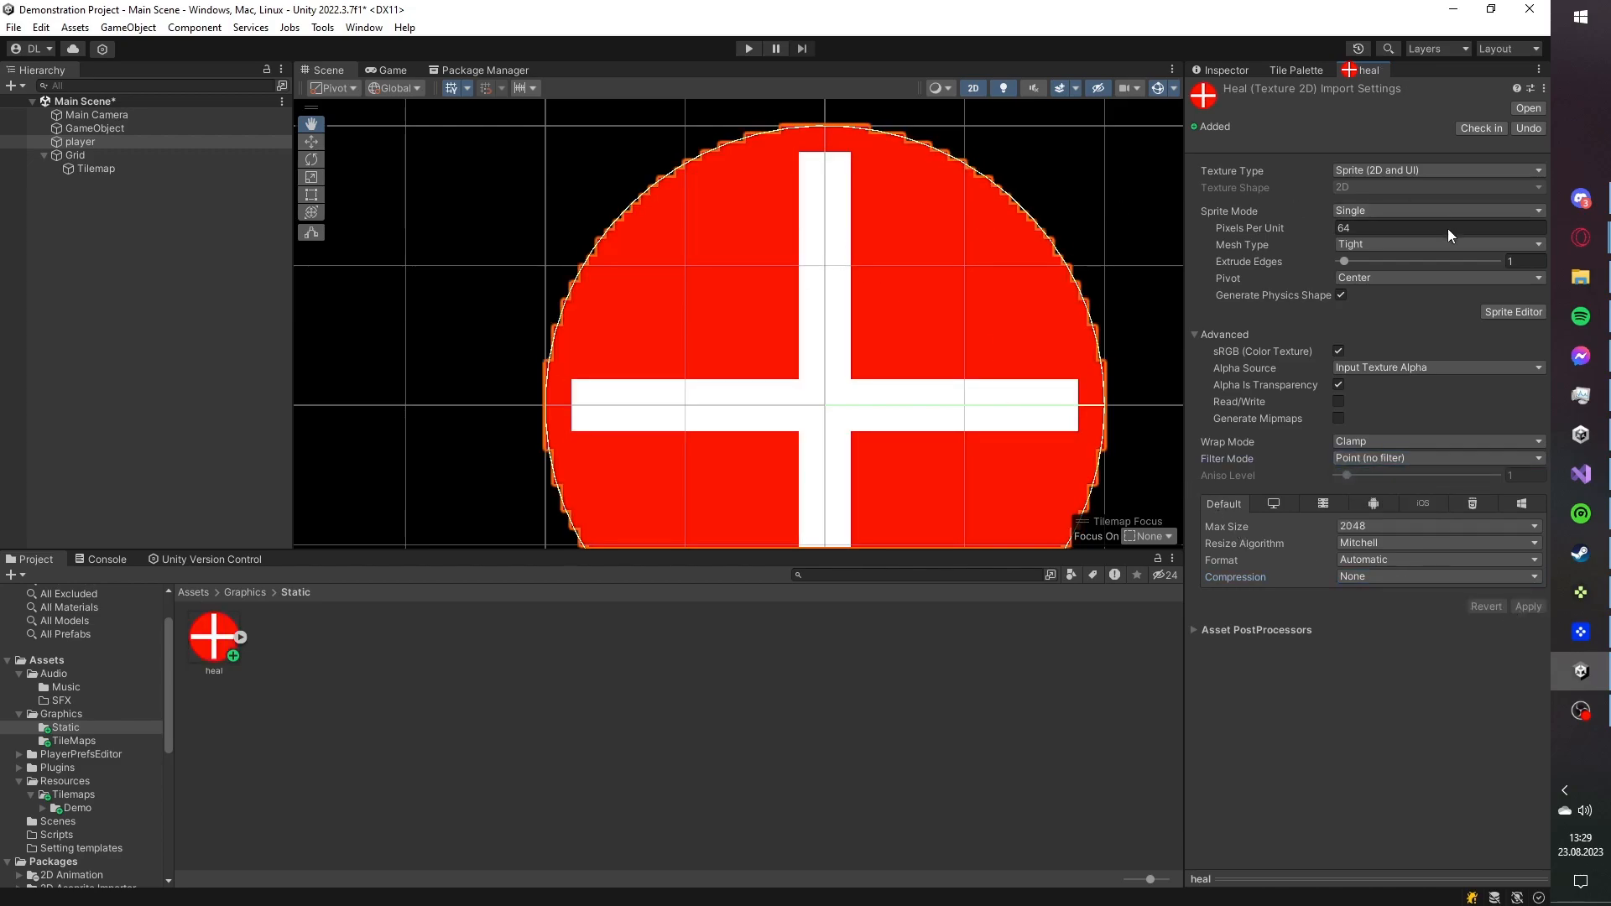
- Save the heal texture's import settings as a new preset, TextureImporter.preset, in Assets/Setting templates
{"action": "left_click", "coordinate": [1529, 88]}
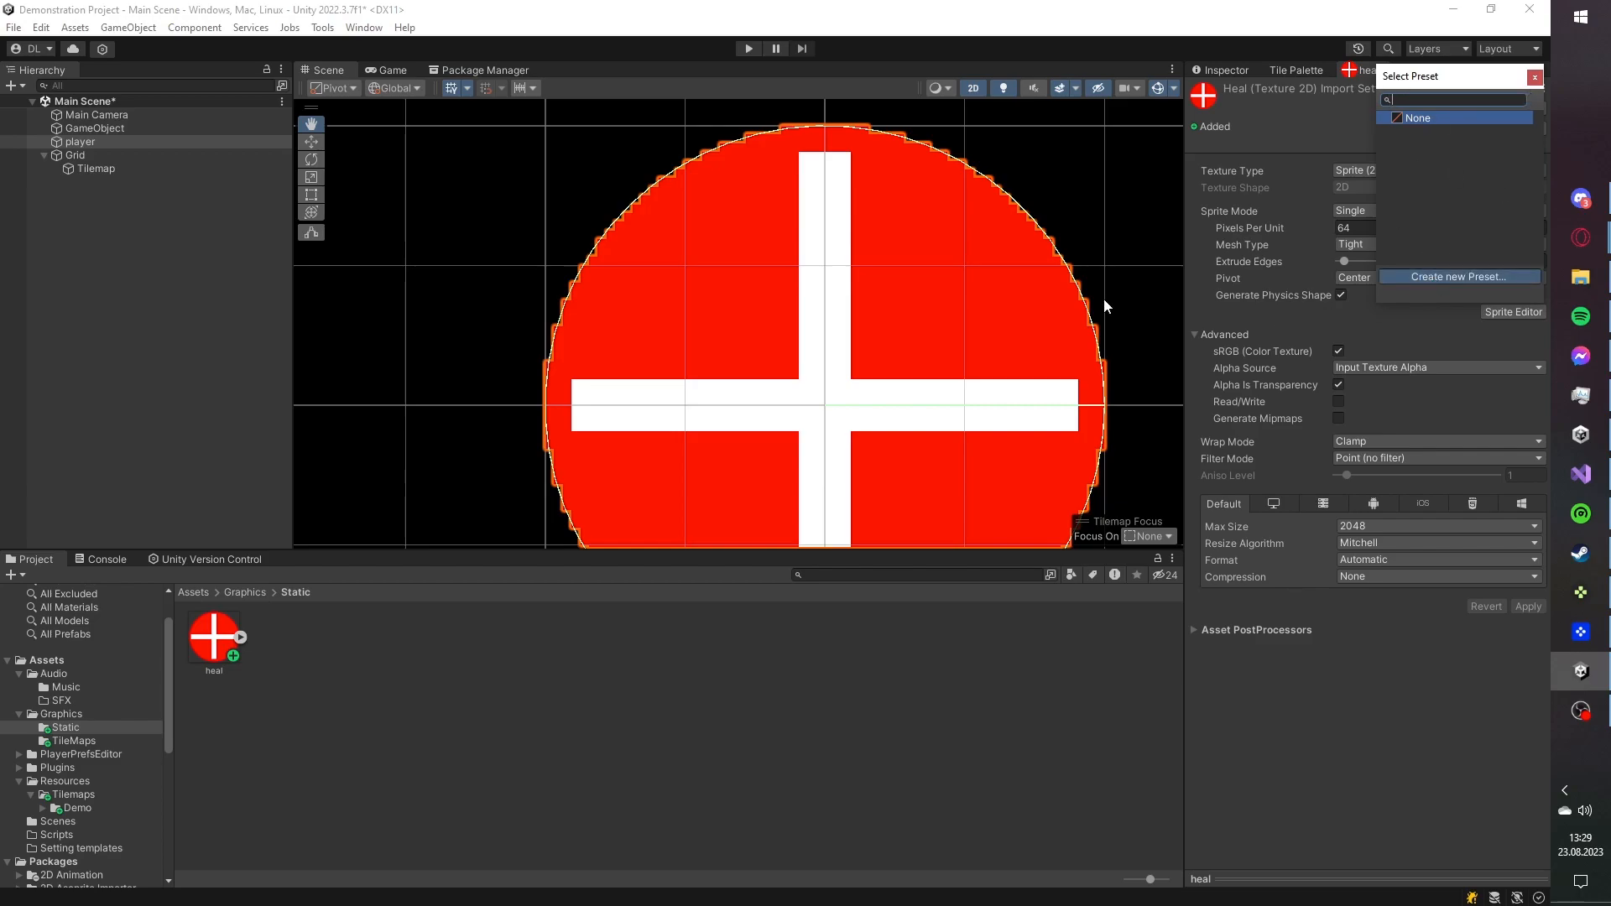
{"action": "left_click", "coordinate": [793, 103]}
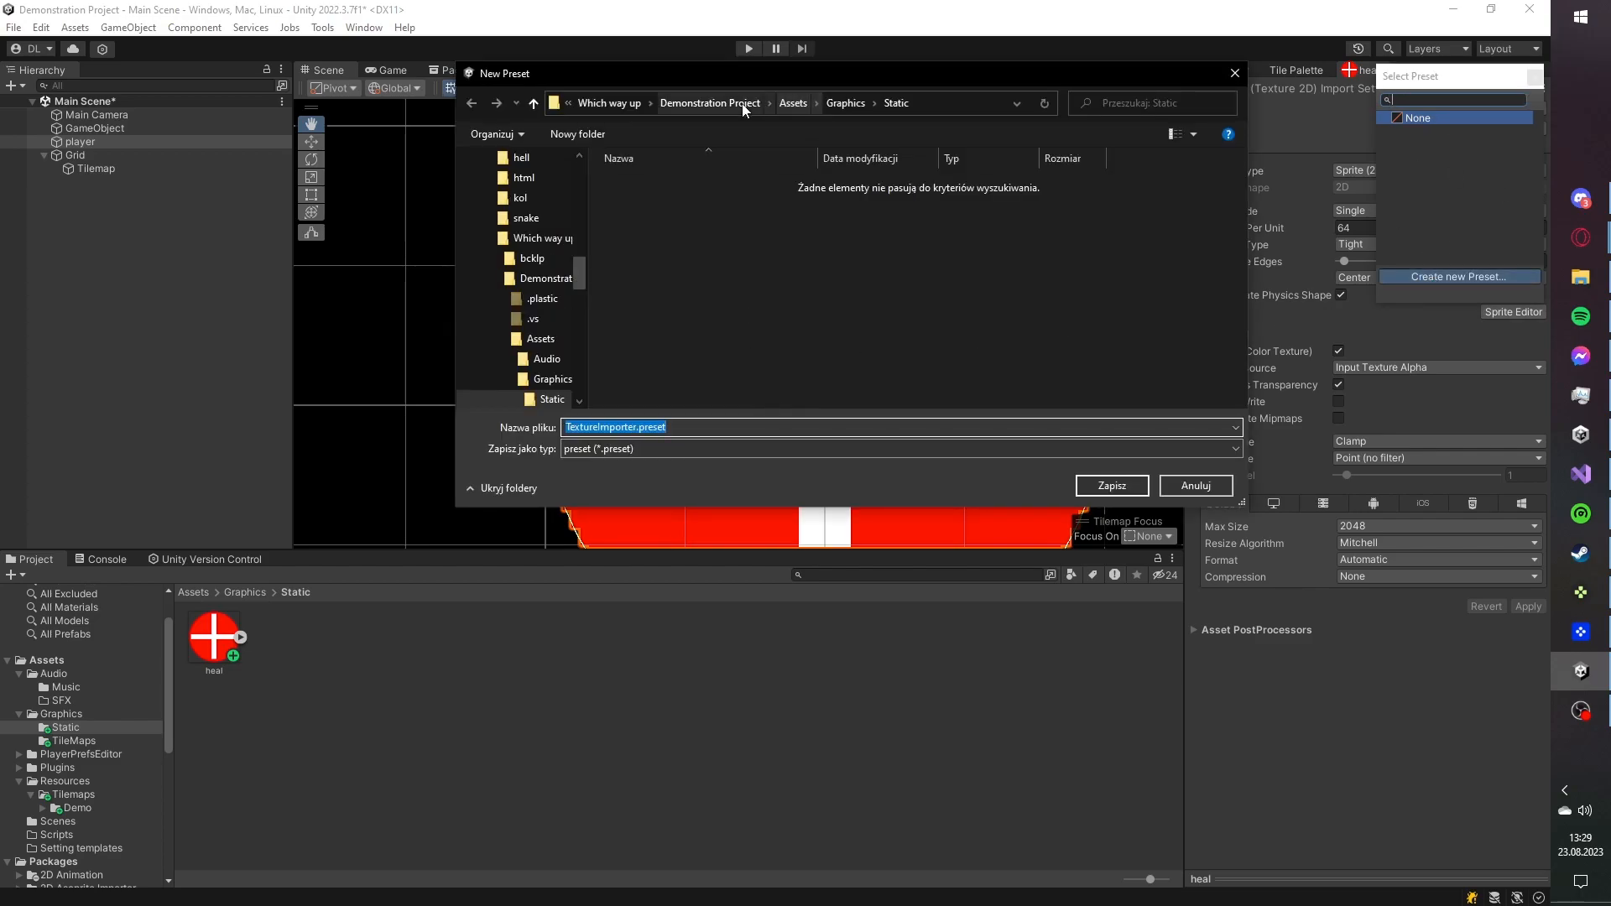
{"action": "double_click", "coordinate": [668, 308]}
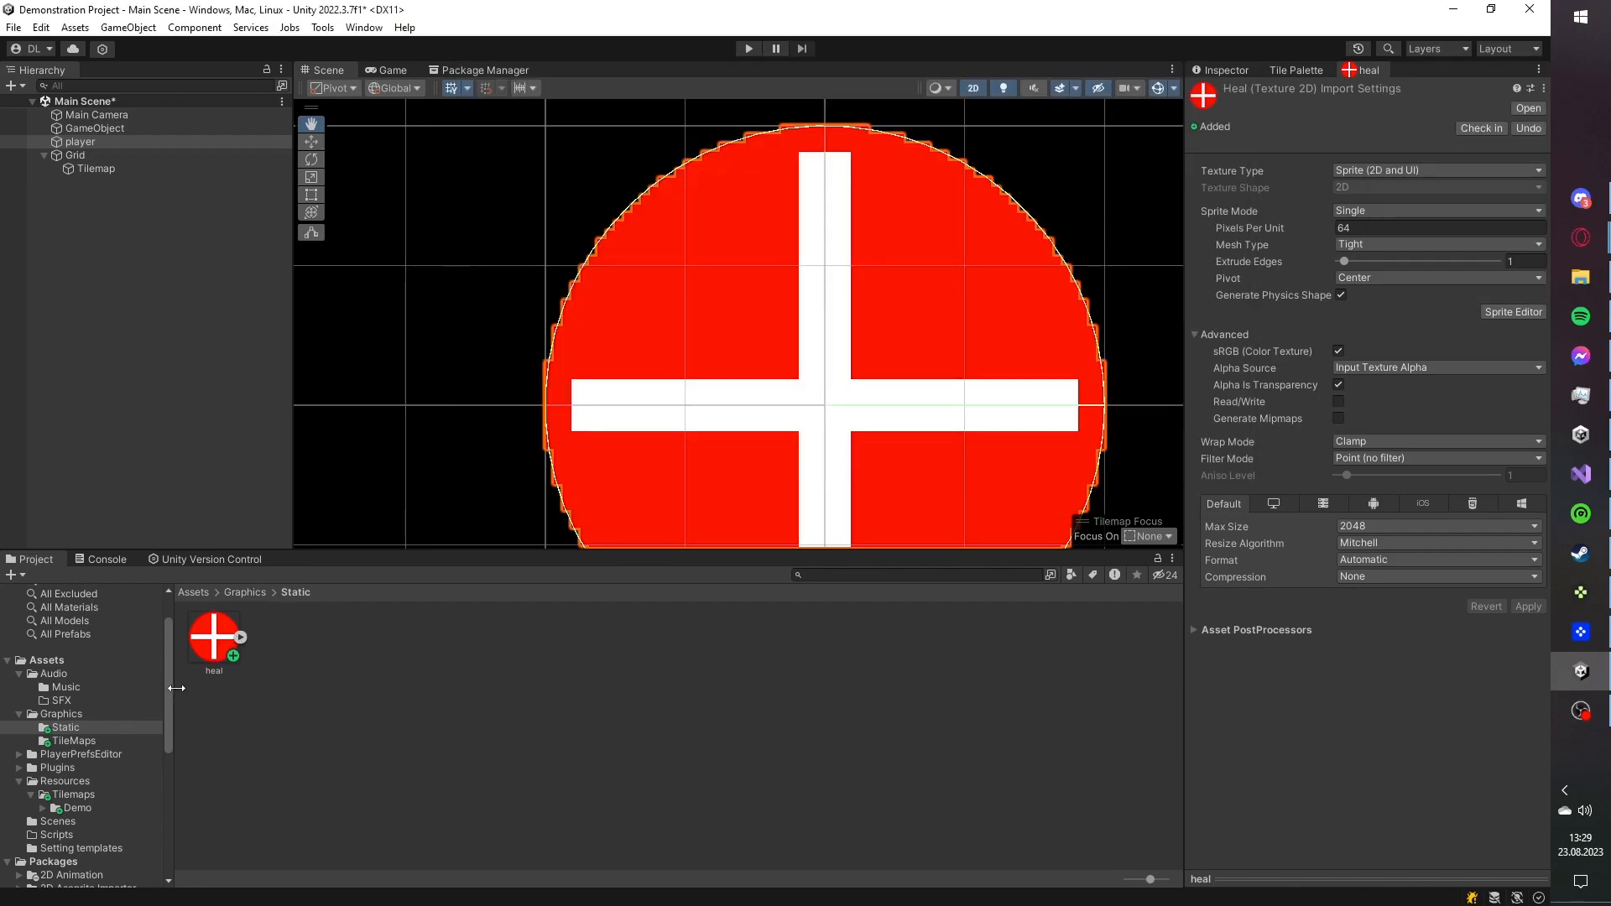
- Inspect the TextureImporter preset in Setting templates and register it as the TextureImporter default
{"action": "scroll", "coordinate": [143, 705], "scroll_direction": "down", "scroll_amount": 3}
{"action": "left_click", "coordinate": [84, 747]}
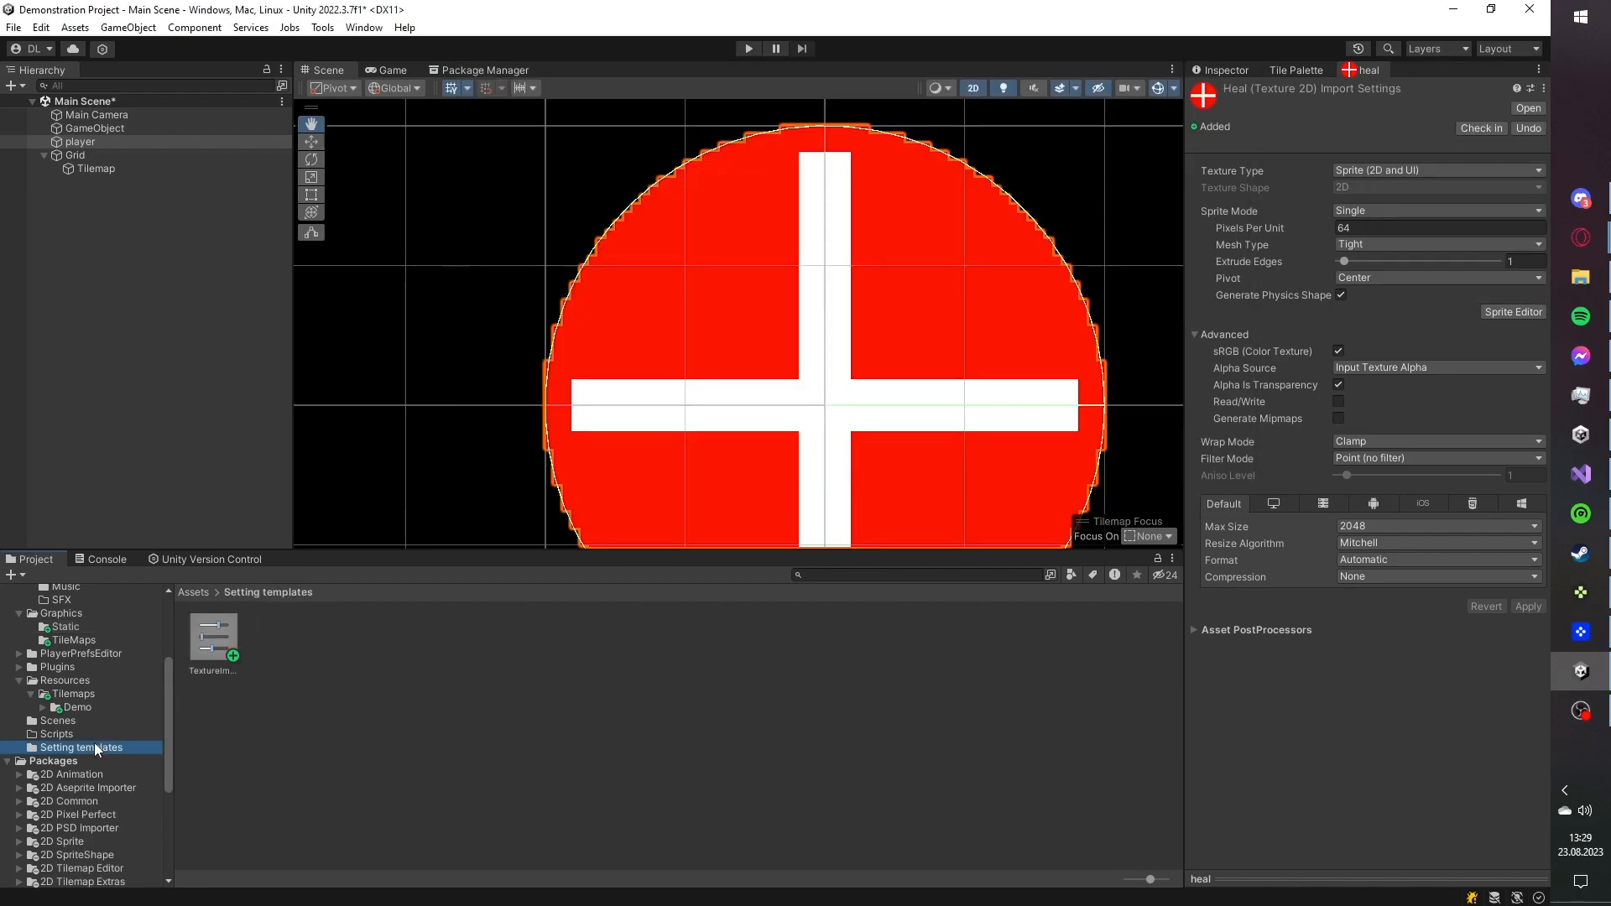
{"action": "left_click", "coordinate": [214, 642]}
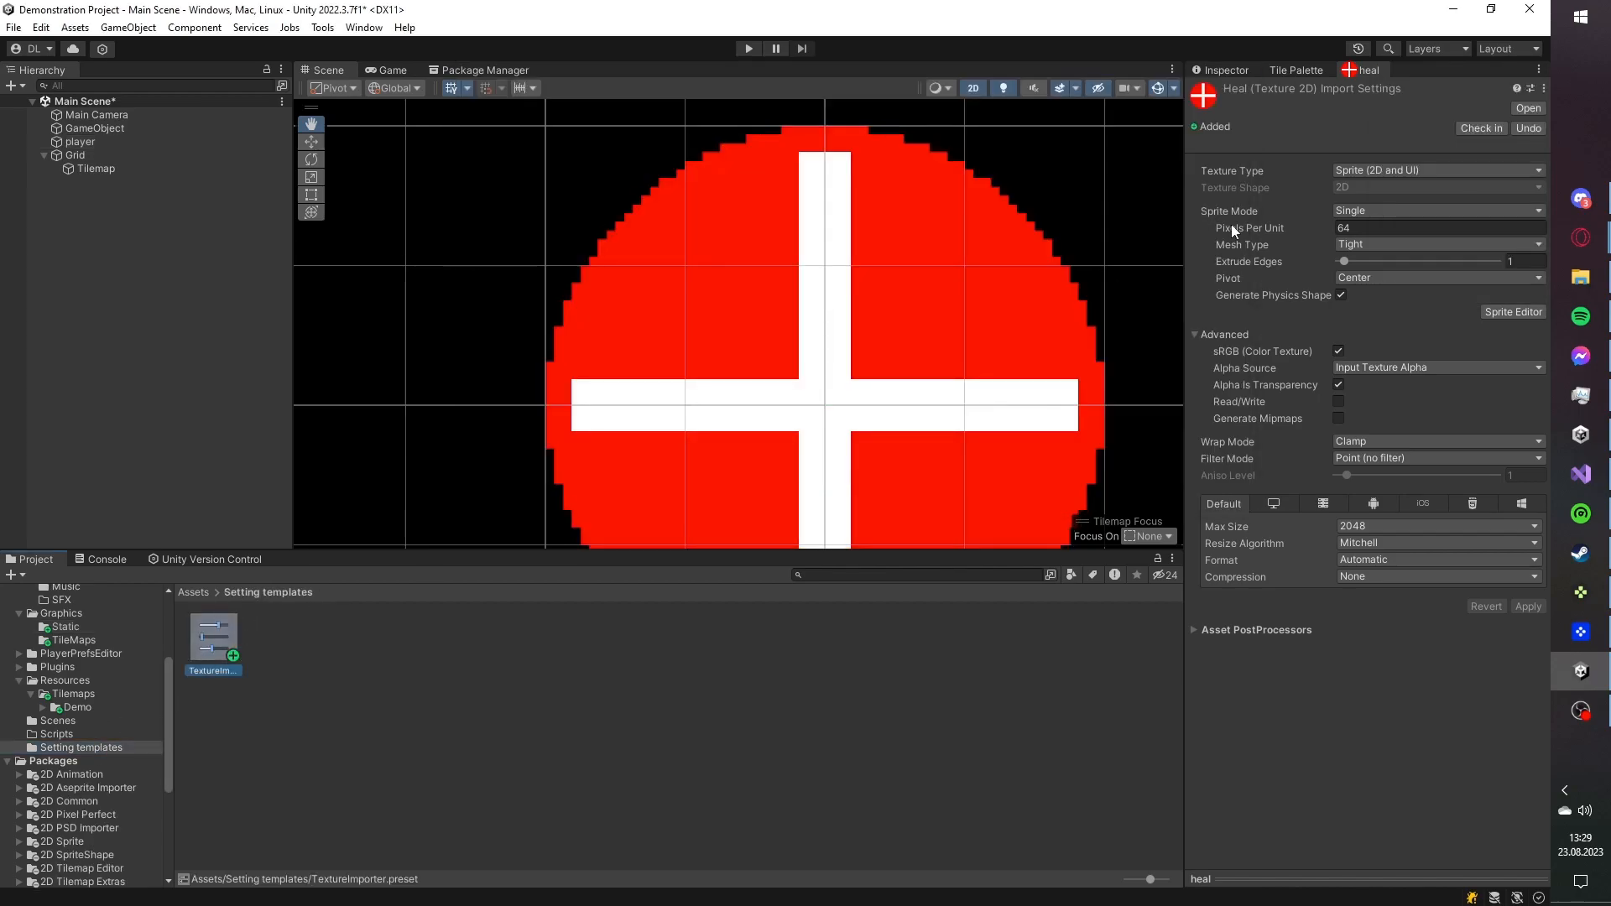
{"action": "left_click", "coordinate": [1227, 70]}
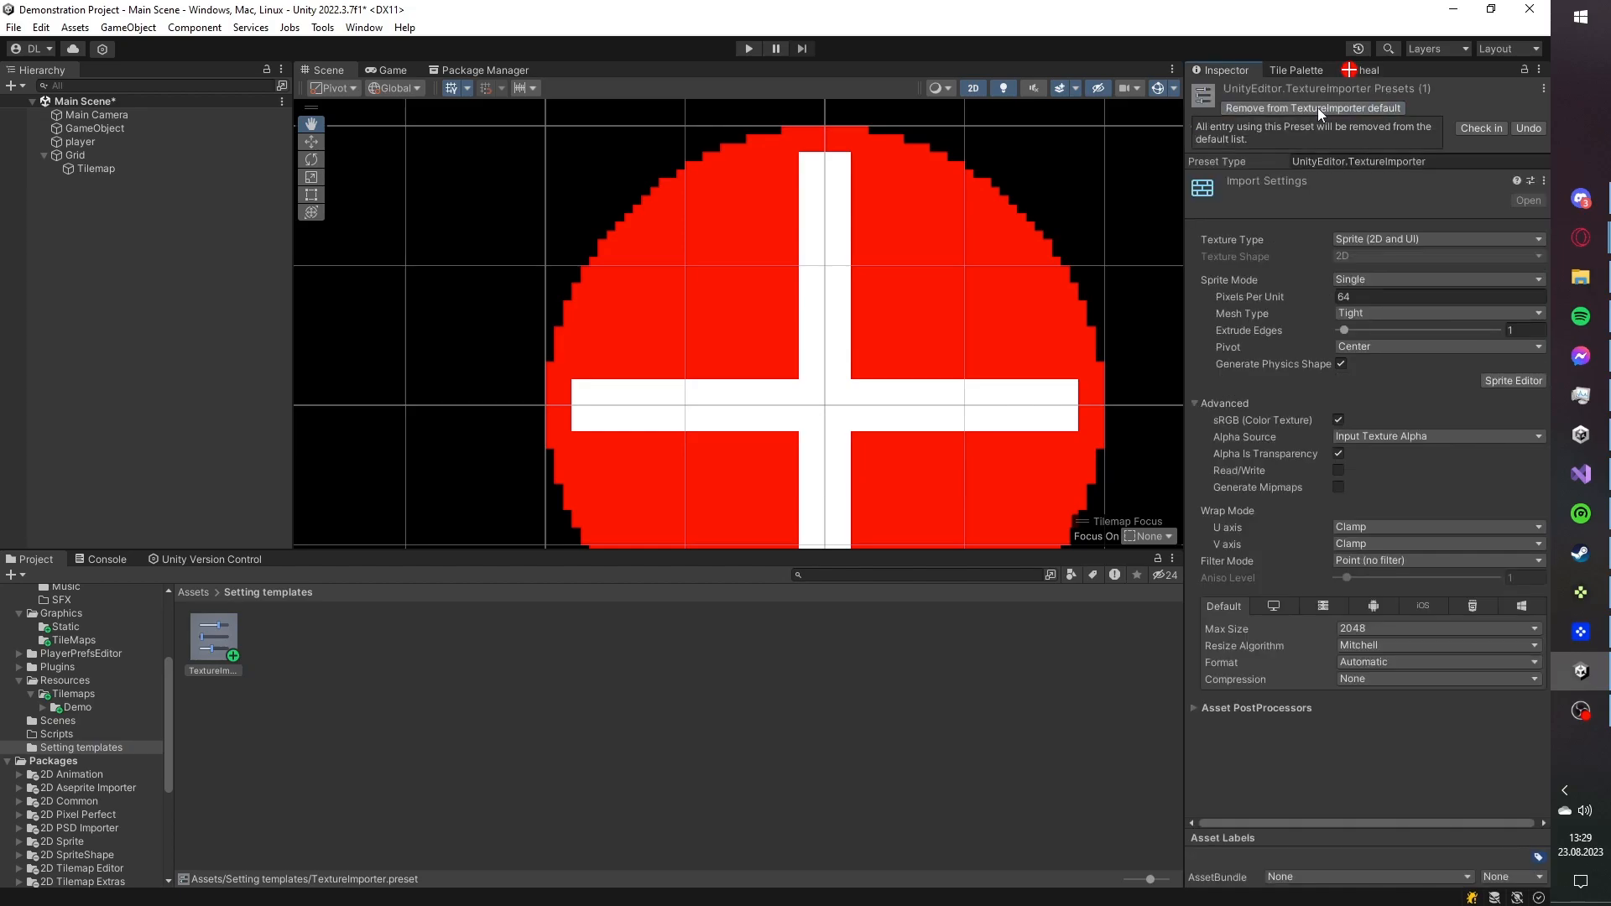
{"action": "left_click", "coordinate": [1364, 70]}
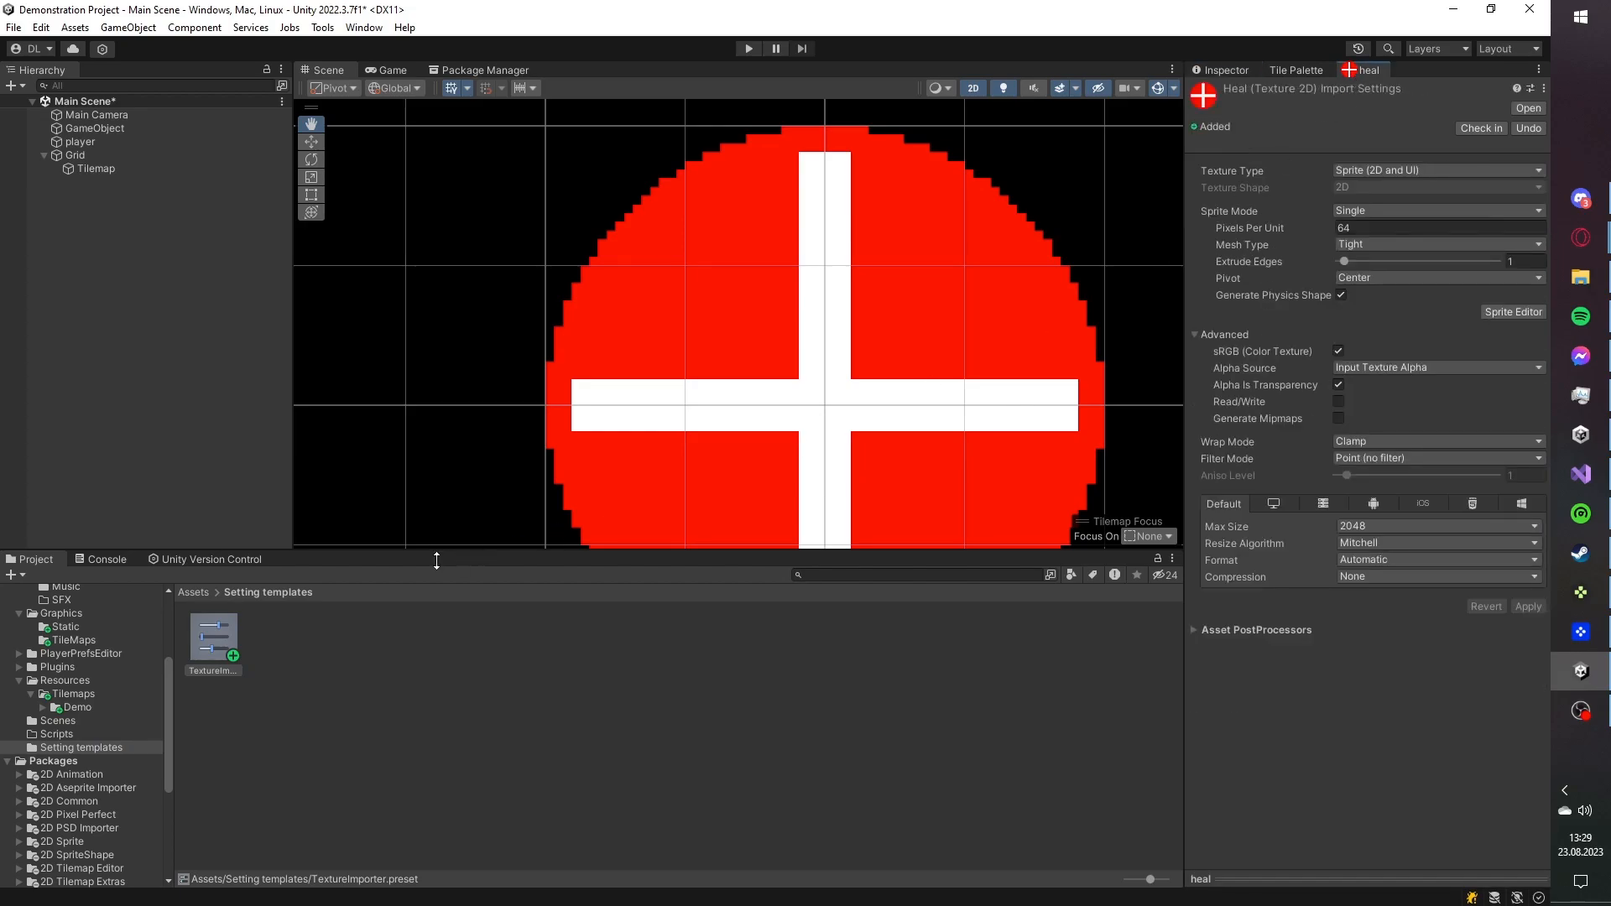
- Import the axolotl image into the Graphics/Static folder and place it in the scene
{"action": "left_click", "coordinate": [72, 709]}
{"action": "left_click", "coordinate": [74, 695]}
{"action": "left_click", "coordinate": [75, 681]}
{"action": "scroll", "coordinate": [93, 652], "scroll_direction": "up", "scroll_amount": 3}
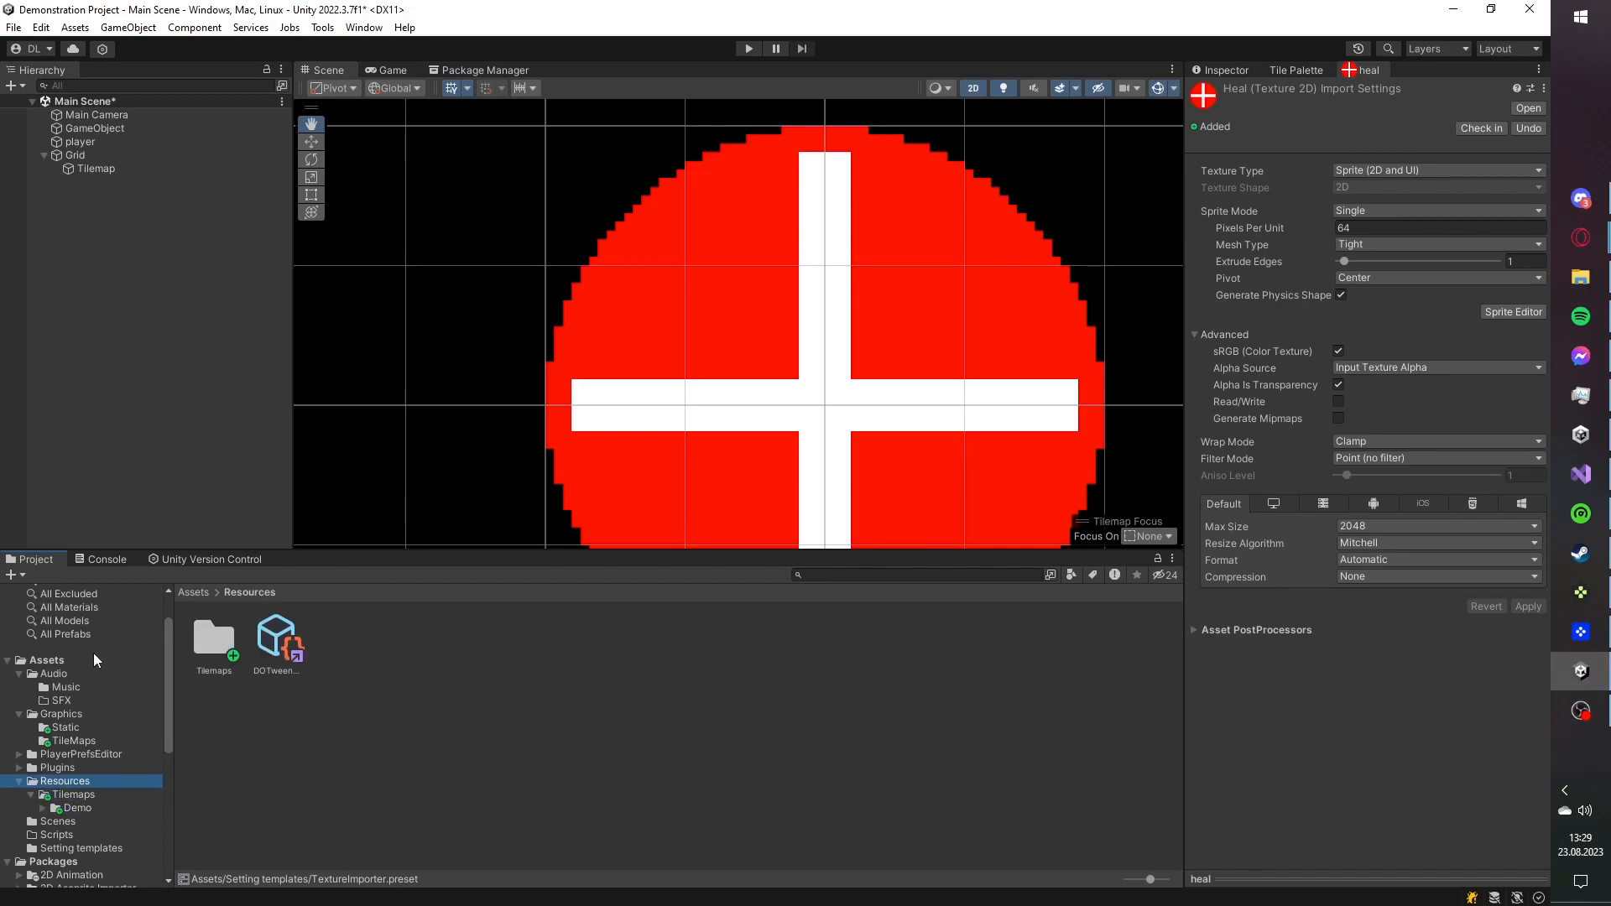
{"action": "left_click", "coordinate": [67, 727]}
{"action": "key", "text": "alt+Tab"}
{"action": "left_click_drag", "start_coordinate": [771, 307], "coordinate": [288, 599]}
{"action": "left_click_drag", "start_coordinate": [213, 637], "coordinate": [636, 307]}
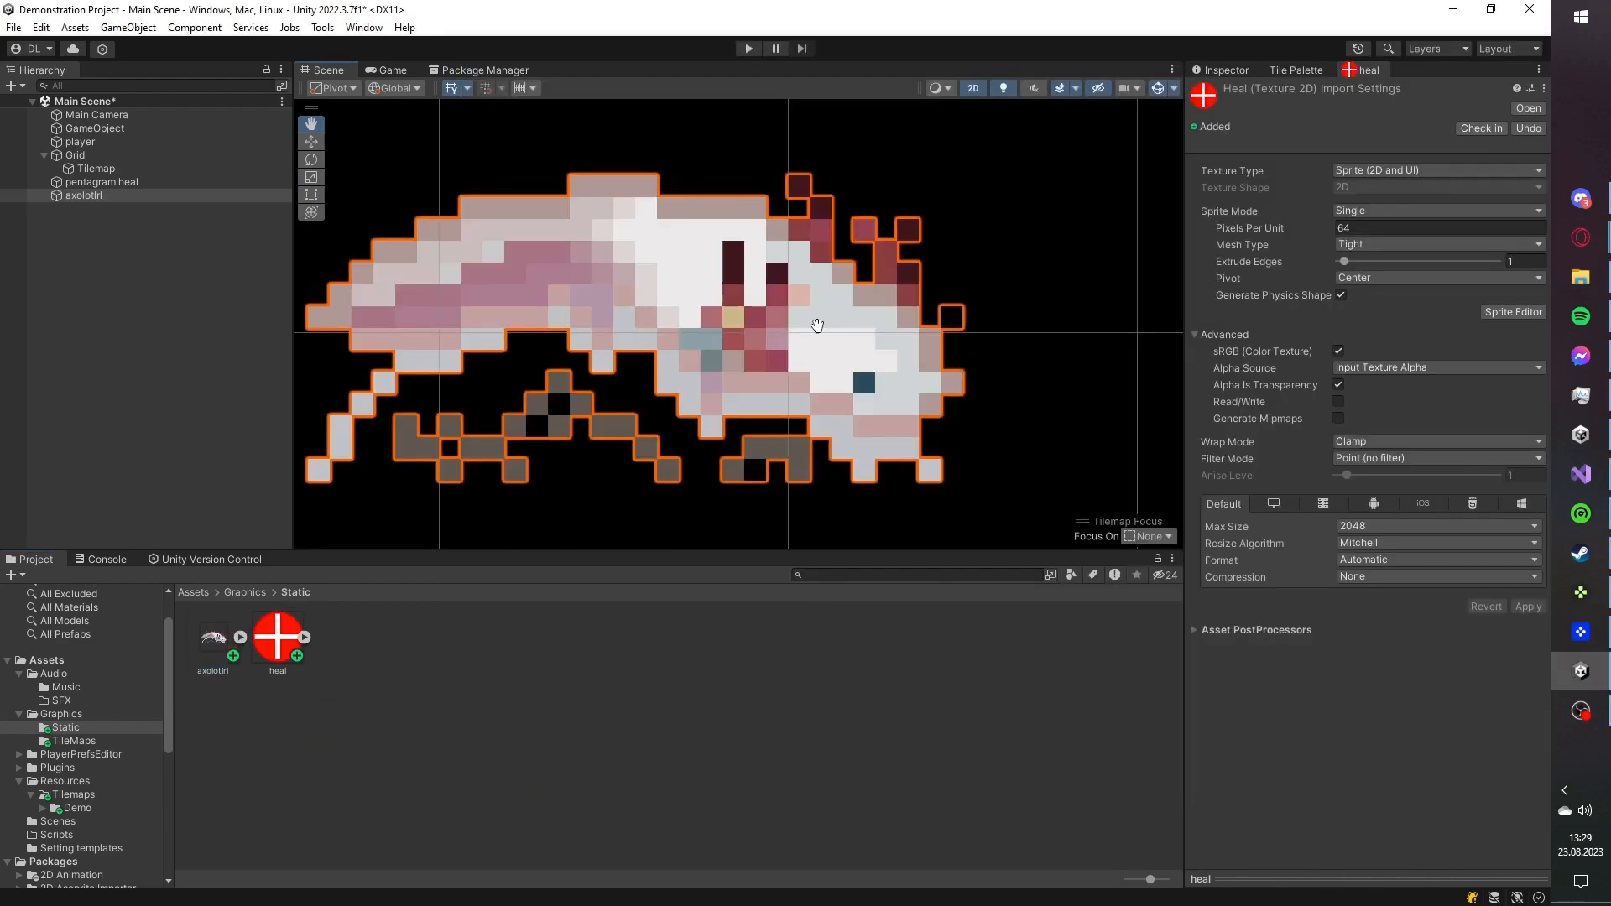
{"action": "left_click", "coordinate": [461, 677]}
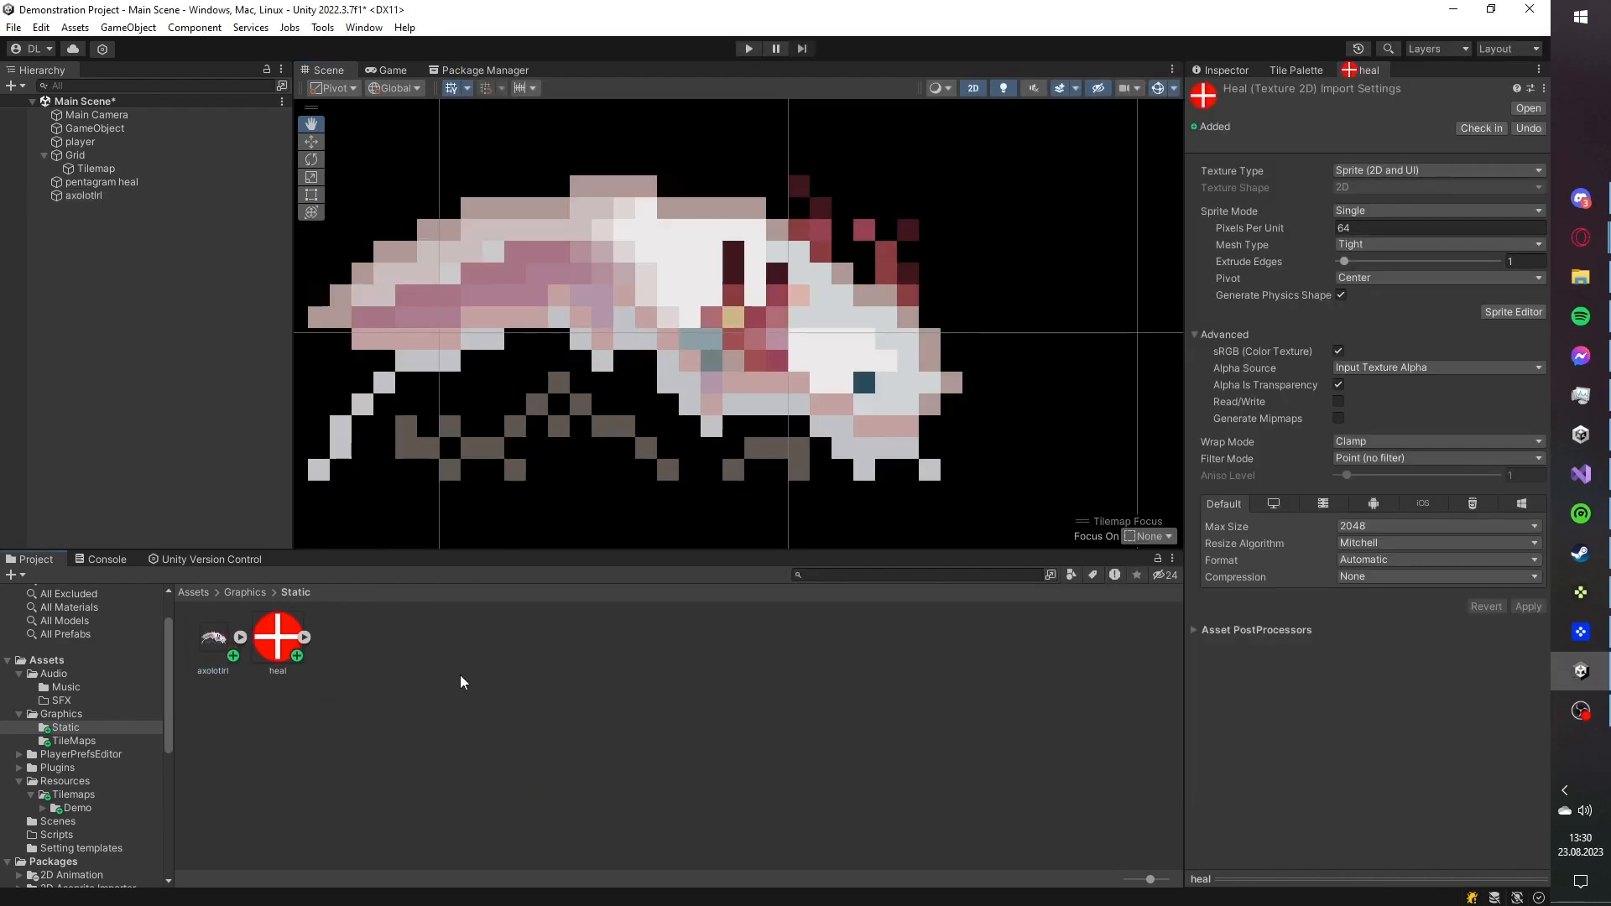
{"action": "left_click_drag", "start_coordinate": [793, 328], "coordinate": [798, 373]}
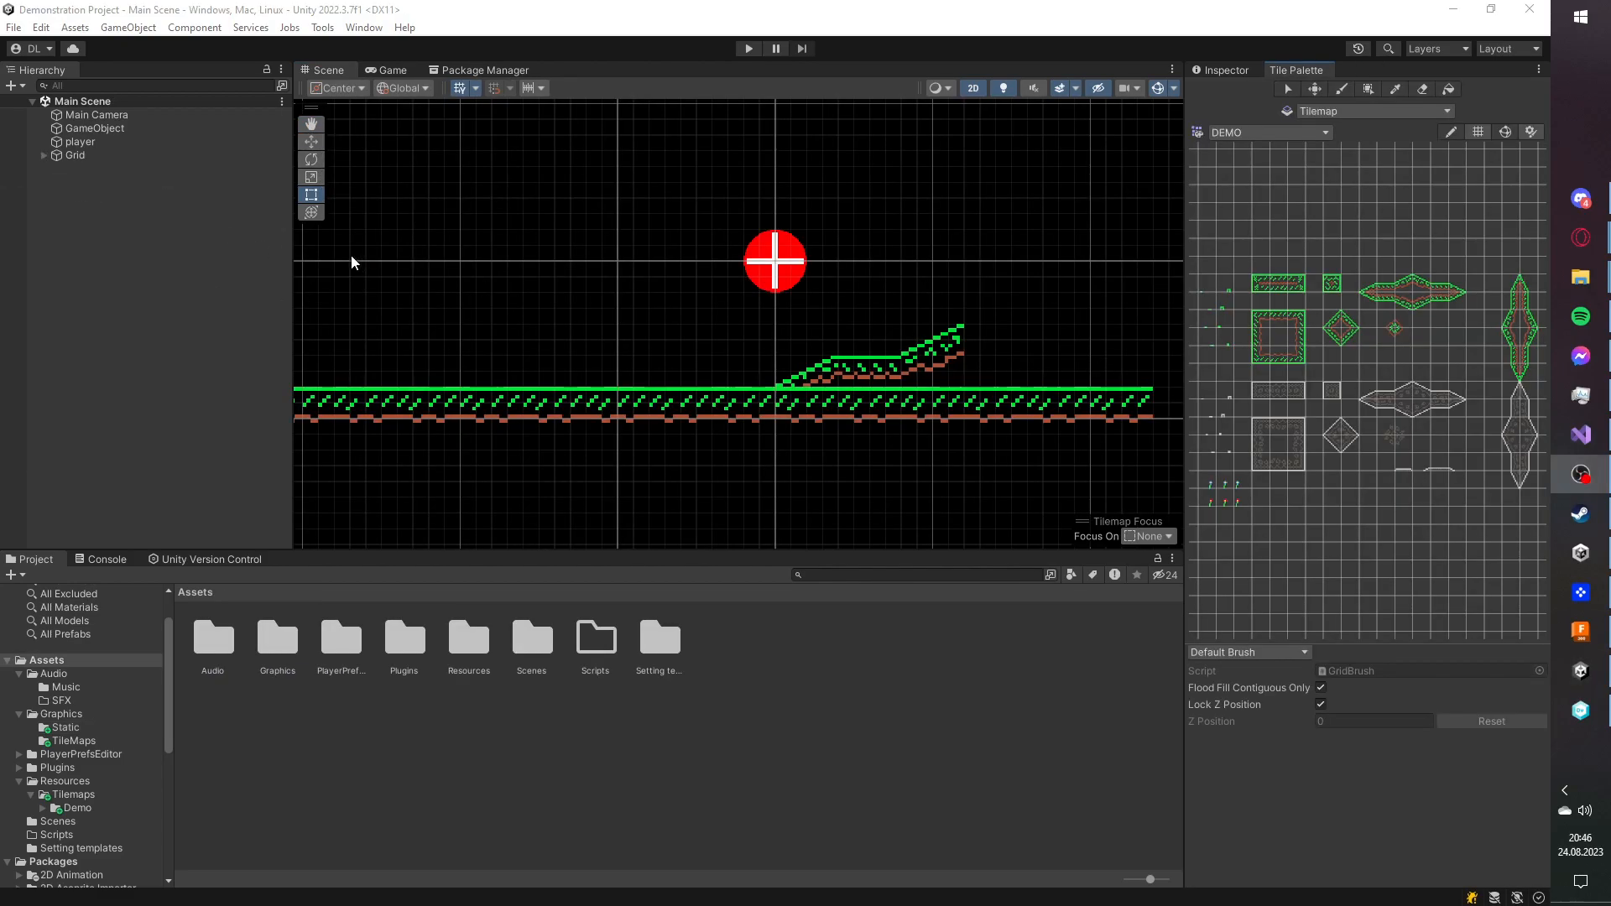
- Create an empty object named Ground, add a Colored Header component and expand its header settings
{"action": "right_click", "coordinate": [86, 216]}
{"action": "left_click", "coordinate": [194, 441]}
{"action": "type", "text": "Ground"}
{"action": "key", "text": "Return"}
{"action": "left_click", "coordinate": [1225, 71]}
{"action": "left_click", "coordinate": [1333, 226]}
{"action": "type", "text": "color"}
{"action": "left_click", "coordinate": [1296, 281]}
{"action": "left_click", "coordinate": [1237, 253]}
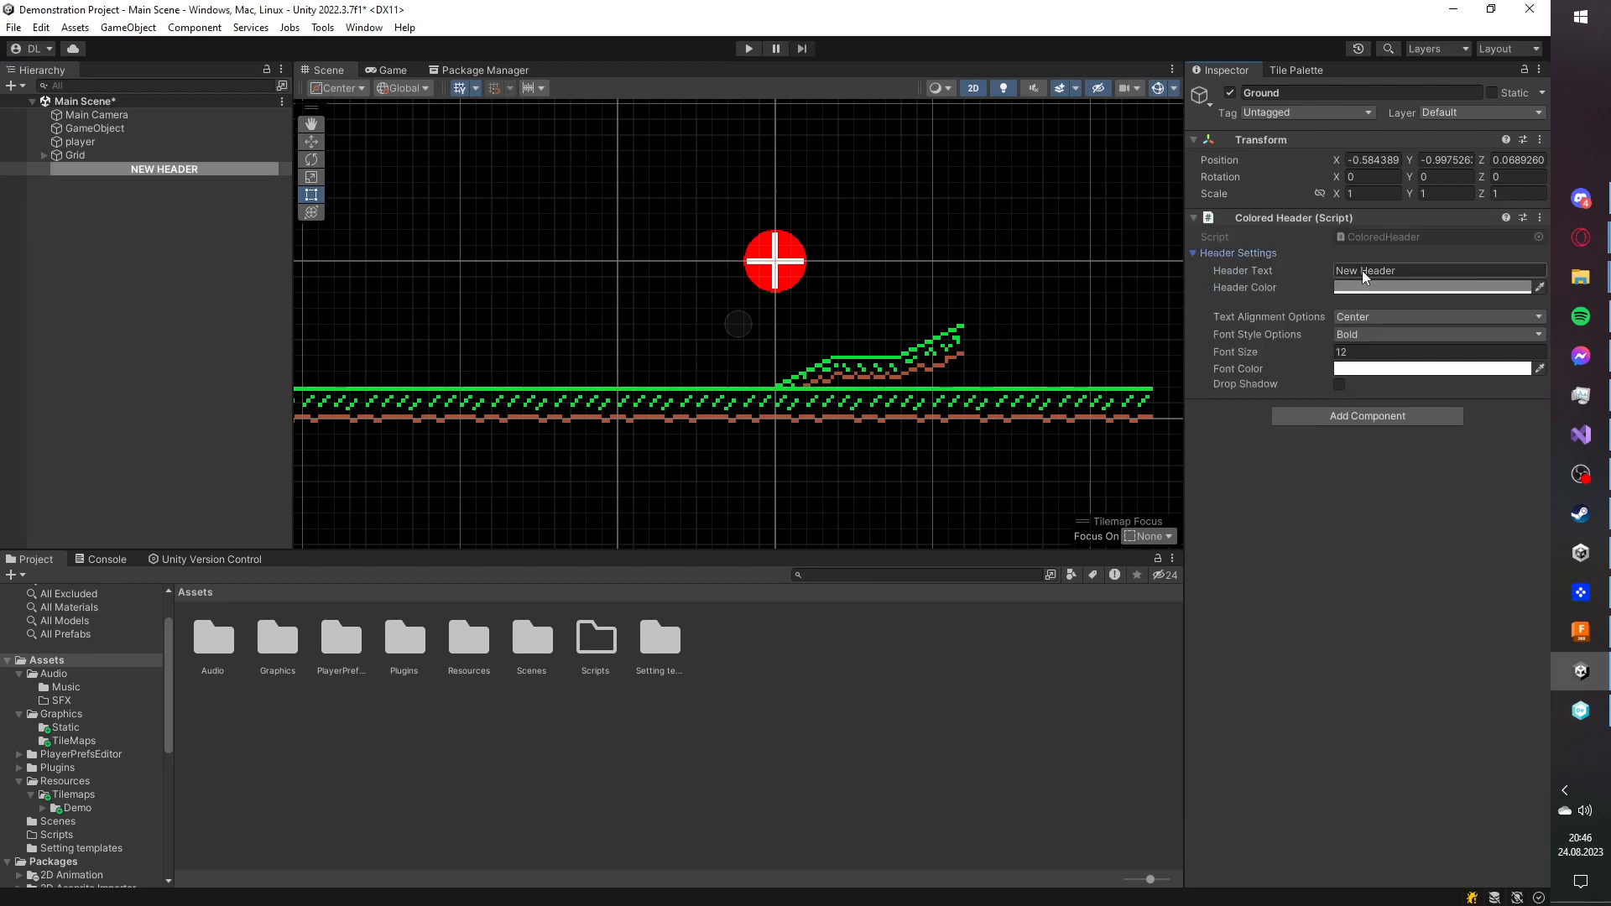
- Color the Ground object's header green with yellow header text
{"action": "left_click", "coordinate": [1385, 369]}
{"action": "left_click_drag", "start_coordinate": [1448, 504], "coordinate": [1460, 490]}
{"action": "left_click_drag", "start_coordinate": [1407, 574], "coordinate": [1549, 395]}
- Try out different text alignment and font style options for the Ground object's header
{"action": "left_click", "coordinate": [1368, 334]}
{"action": "left_click", "coordinate": [1387, 408]}
{"action": "left_click", "coordinate": [1381, 335]}
{"action": "left_click", "coordinate": [1381, 353]}
{"action": "left_click", "coordinate": [1378, 317]}
{"action": "left_click", "coordinate": [1378, 354]}
{"action": "left_click", "coordinate": [1381, 334]}
{"action": "left_click", "coordinate": [1386, 372]}
{"action": "left_click", "coordinate": [1374, 335]}
{"action": "left_click", "coordinate": [1378, 353]}
{"action": "left_click", "coordinate": [1381, 335]}
{"action": "left_click", "coordinate": [1380, 317]}
{"action": "left_click", "coordinate": [1378, 337]}
- Nest the Grid under the green header object and save the scene
{"action": "double_click", "coordinate": [74, 155]}
{"action": "left_click_drag", "start_coordinate": [74, 156], "coordinate": [109, 170]}
{"action": "left_click", "coordinate": [259, 217]}
{"action": "key", "text": "ctrl+s"}
- Add a second Colored Header object with a blue header color and Drop Shadow enabled
{"action": "right_click", "coordinate": [99, 214]}
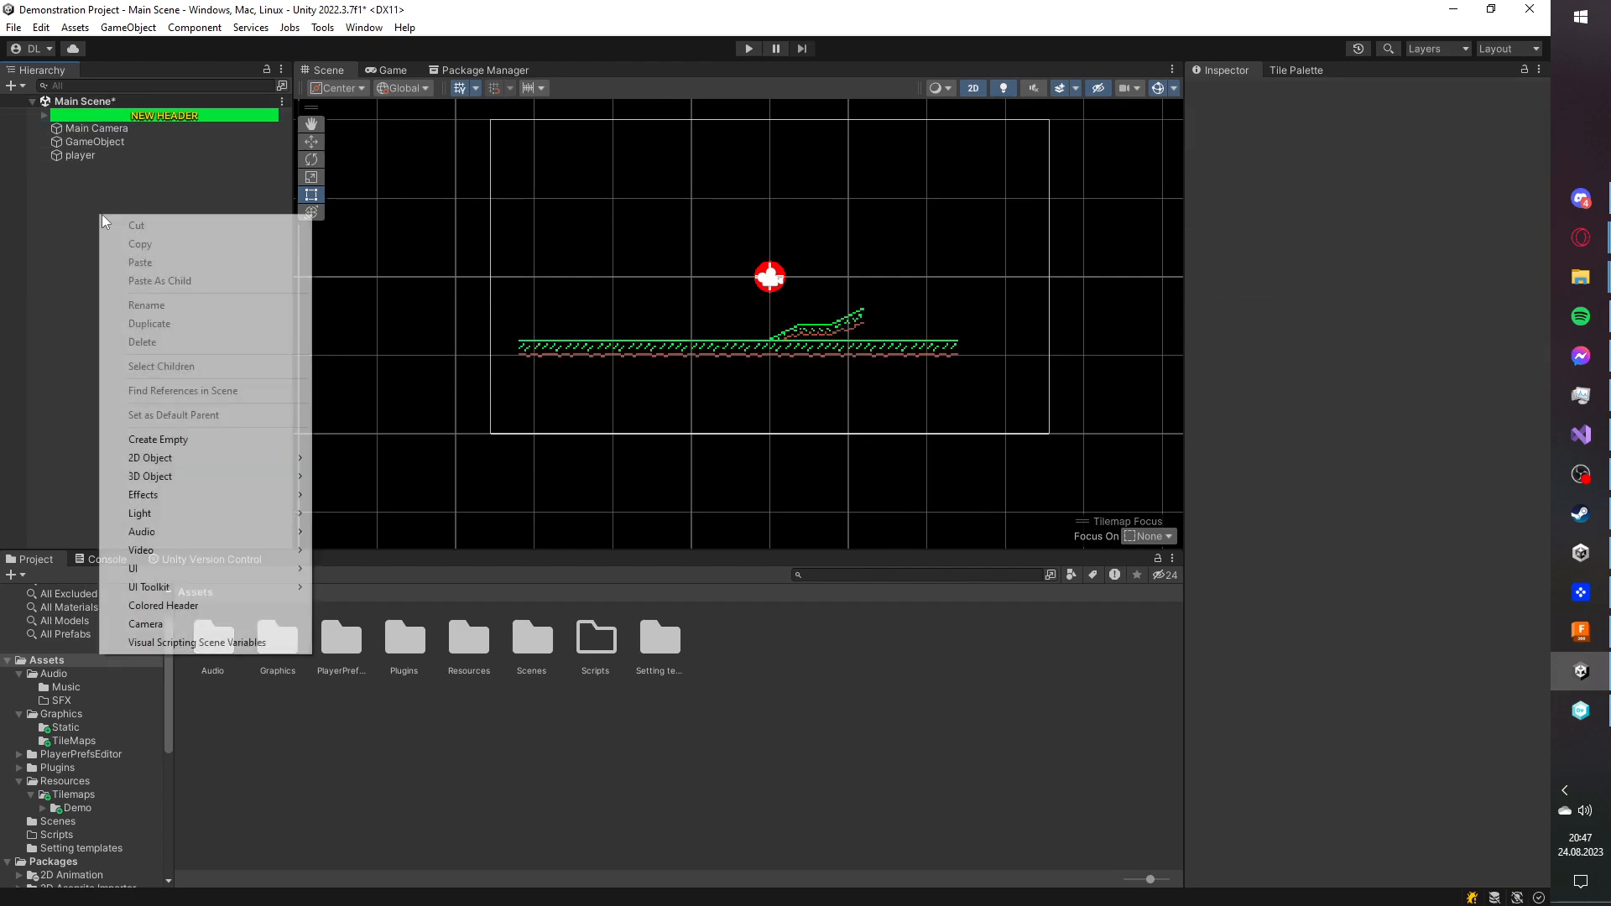
{"action": "left_click", "coordinate": [219, 431]}
{"action": "left_click", "coordinate": [1366, 290]}
{"action": "left_click", "coordinate": [1402, 487]}
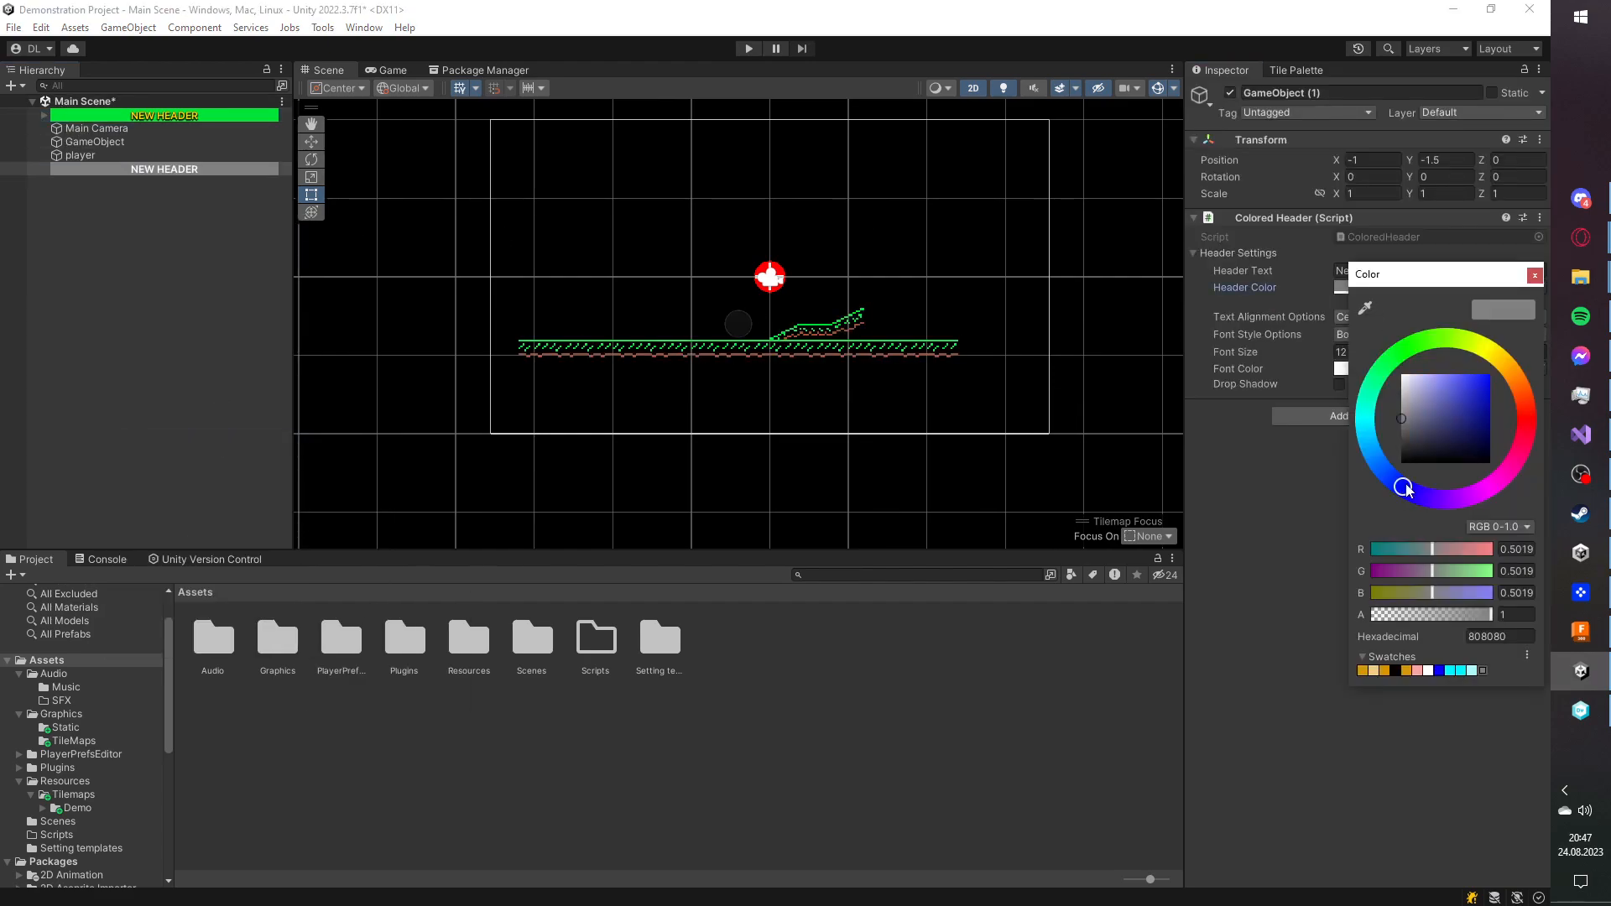
{"action": "left_click_drag", "start_coordinate": [1460, 407], "coordinate": [1497, 373]}
{"action": "left_click", "coordinate": [1326, 445]}
{"action": "left_click", "coordinate": [1338, 384]}
- Move the blue header to the top of the hierarchy and sample its font color from the green header's yellow text
{"action": "left_click_drag", "start_coordinate": [99, 170], "coordinate": [105, 111]}
{"action": "left_click", "coordinate": [1540, 369]}
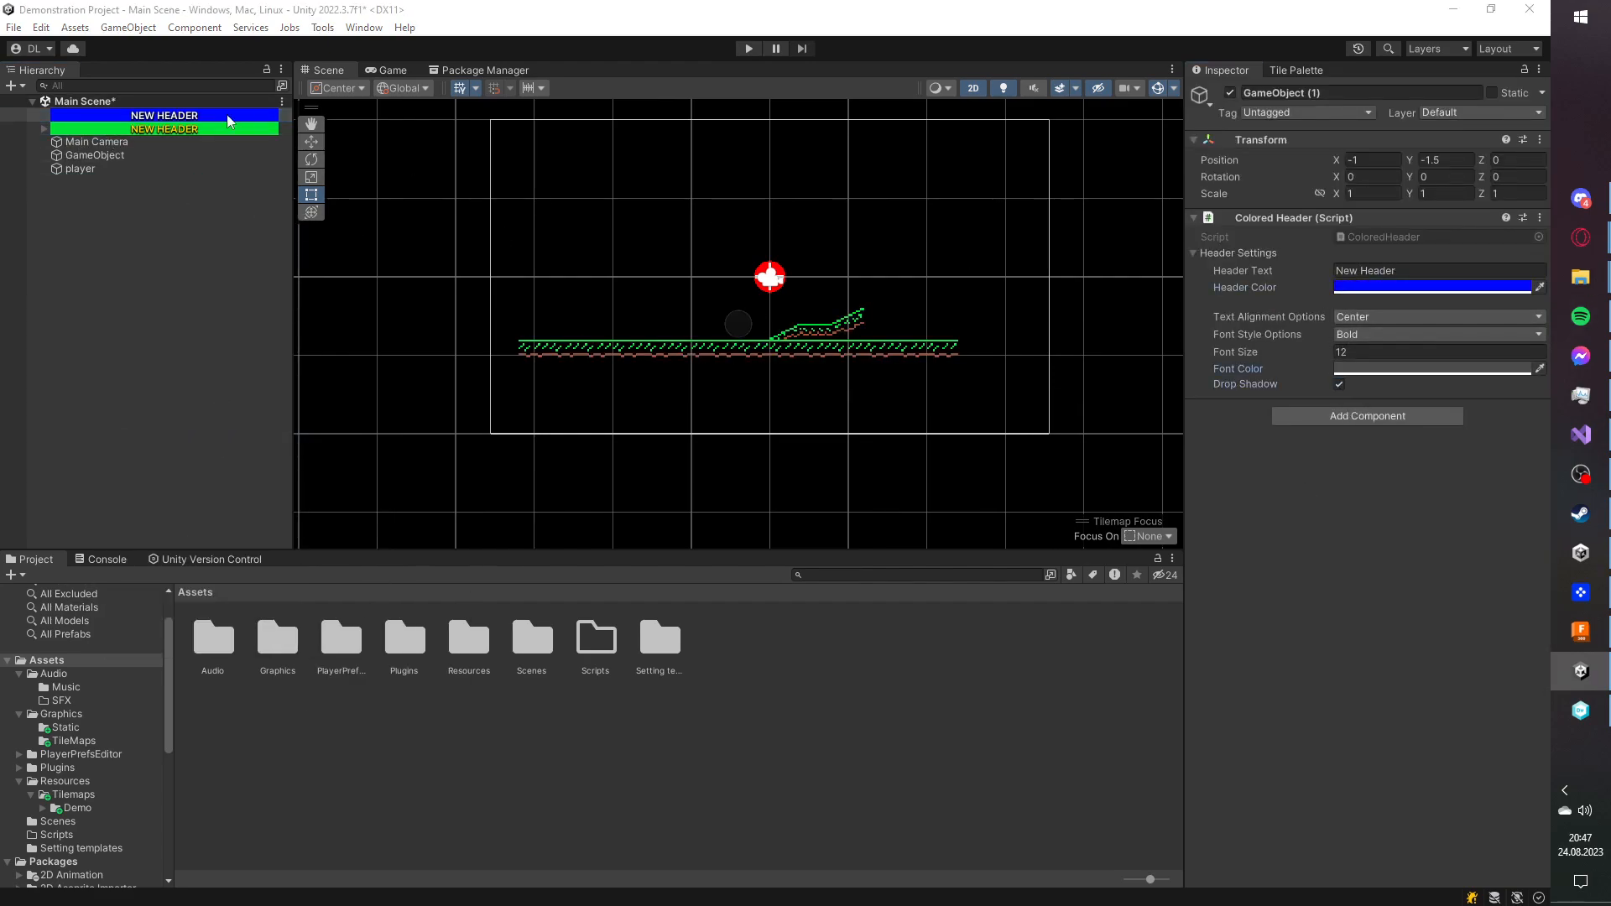
{"action": "left_click", "coordinate": [162, 129]}
{"action": "left_click", "coordinate": [93, 128]}
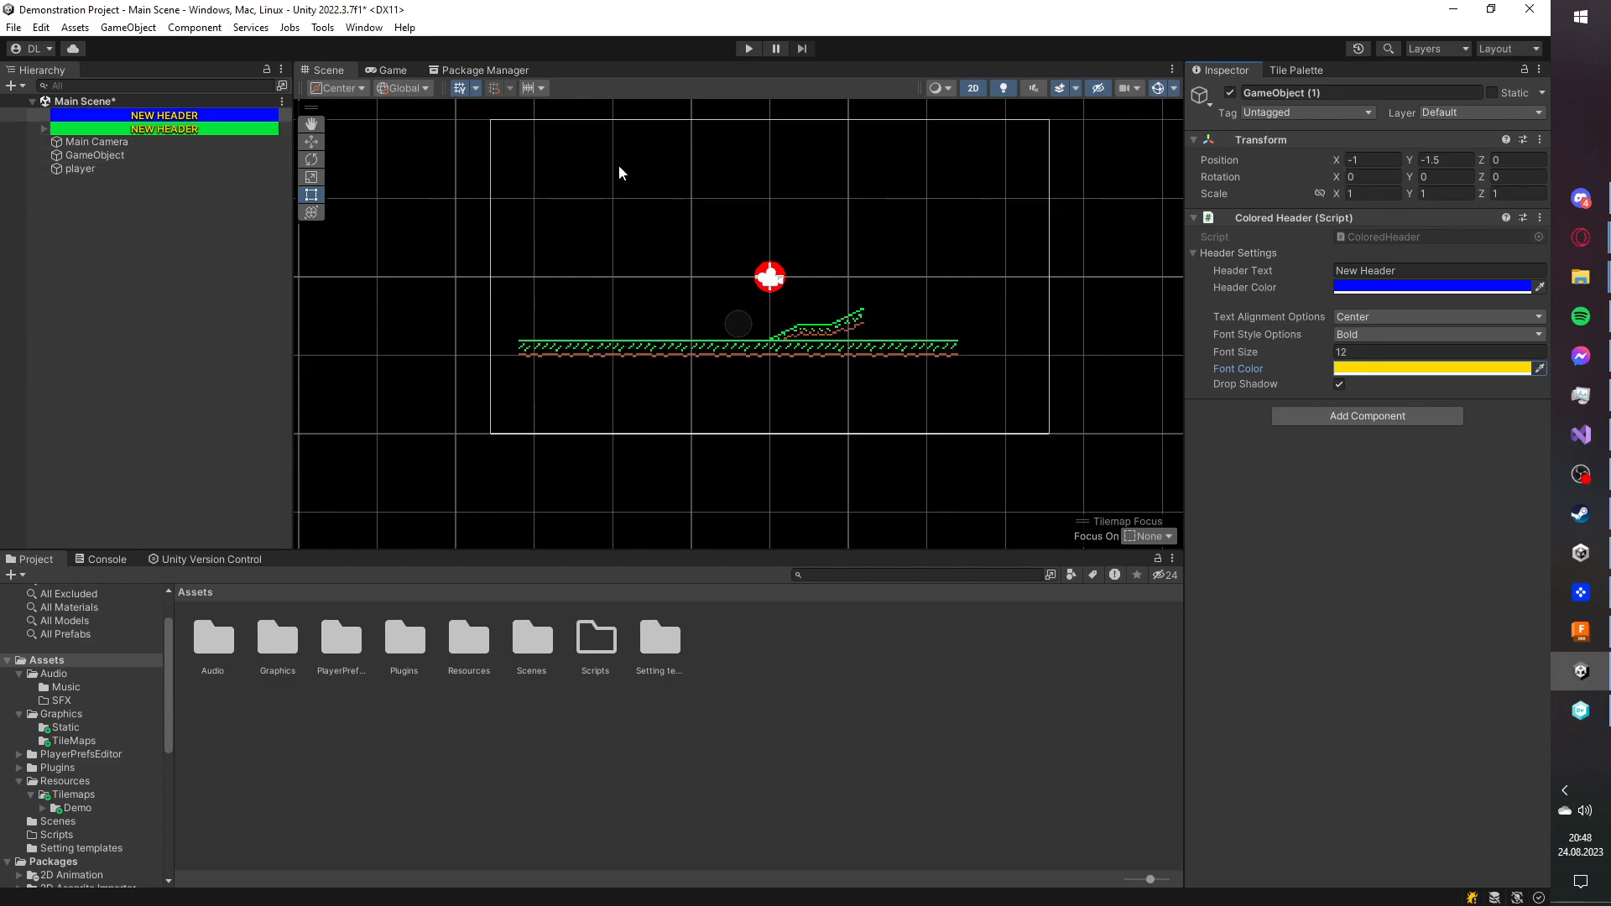
- Set the green header's text to Ground and the blue header's text to Player attached
{"action": "left_click", "coordinate": [1429, 270]}
{"action": "type", "text": "Ground"}
{"action": "left_click", "coordinate": [202, 115]}
{"action": "left_click", "coordinate": [1366, 272]}
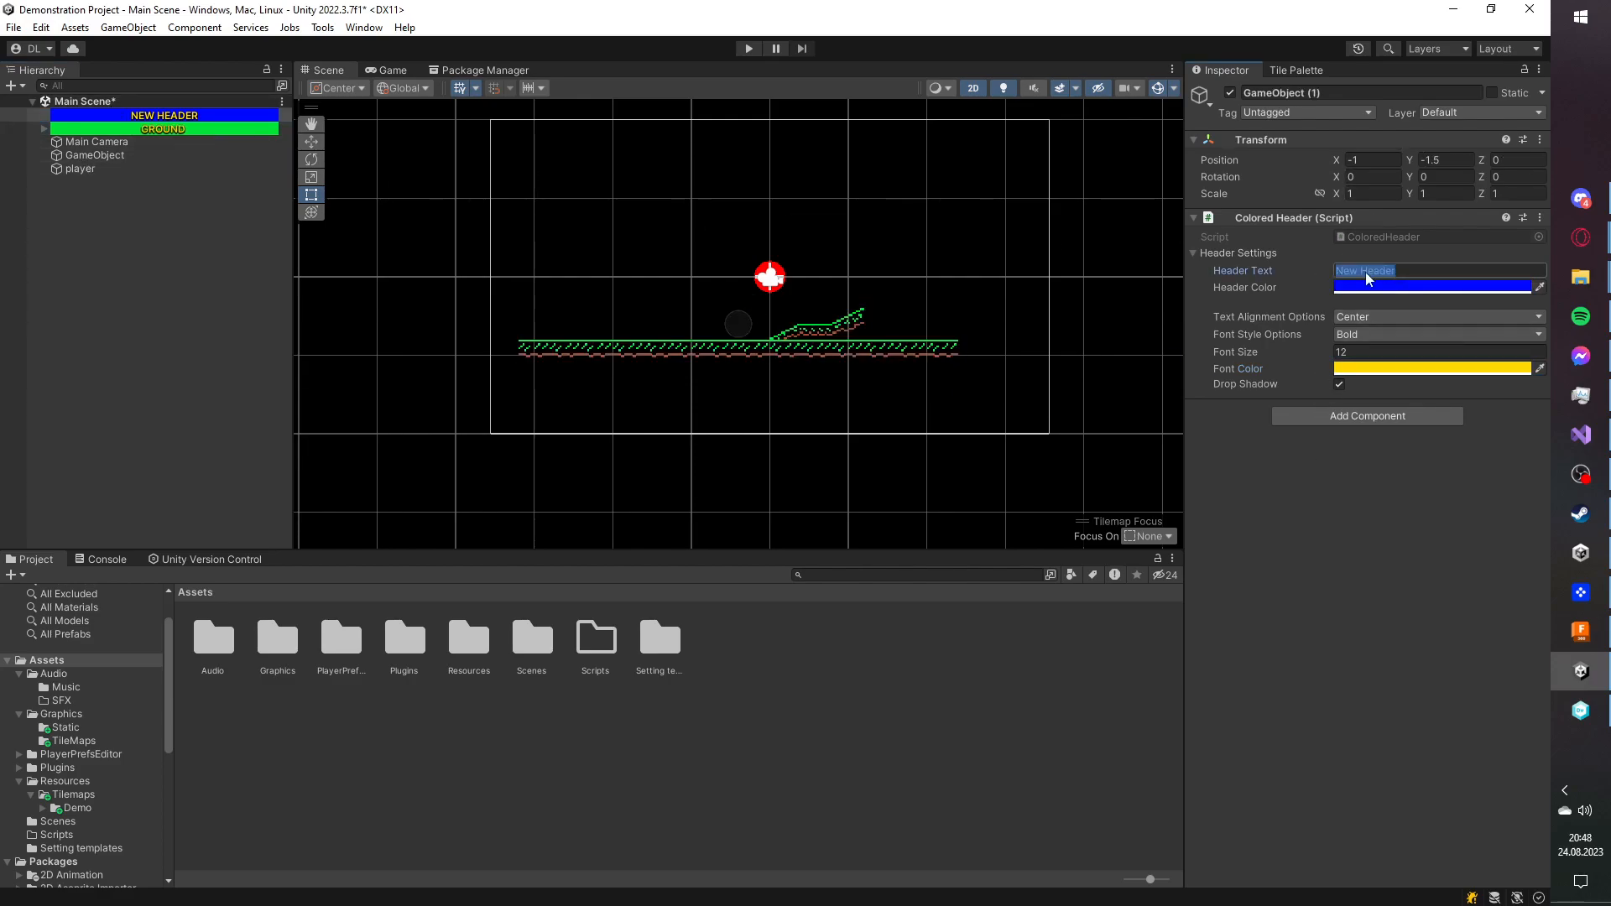
{"action": "type", "text": "Player attached"}
- Nest the player and Main Camera under the Player attached header
{"action": "left_click", "coordinate": [154, 168]}
{"action": "left_click", "coordinate": [102, 141], "text": "ctrl"}
{"action": "left_click_drag", "start_coordinate": [101, 141], "coordinate": [110, 116]}
{"action": "left_click", "coordinate": [109, 116]}
- Delete the leftover GameObject, save the scene and collapse the Player attached group
{"action": "left_click", "coordinate": [104, 168]}
{"action": "key", "text": "ctrl+s"}
{"action": "key", "text": "Delete"}
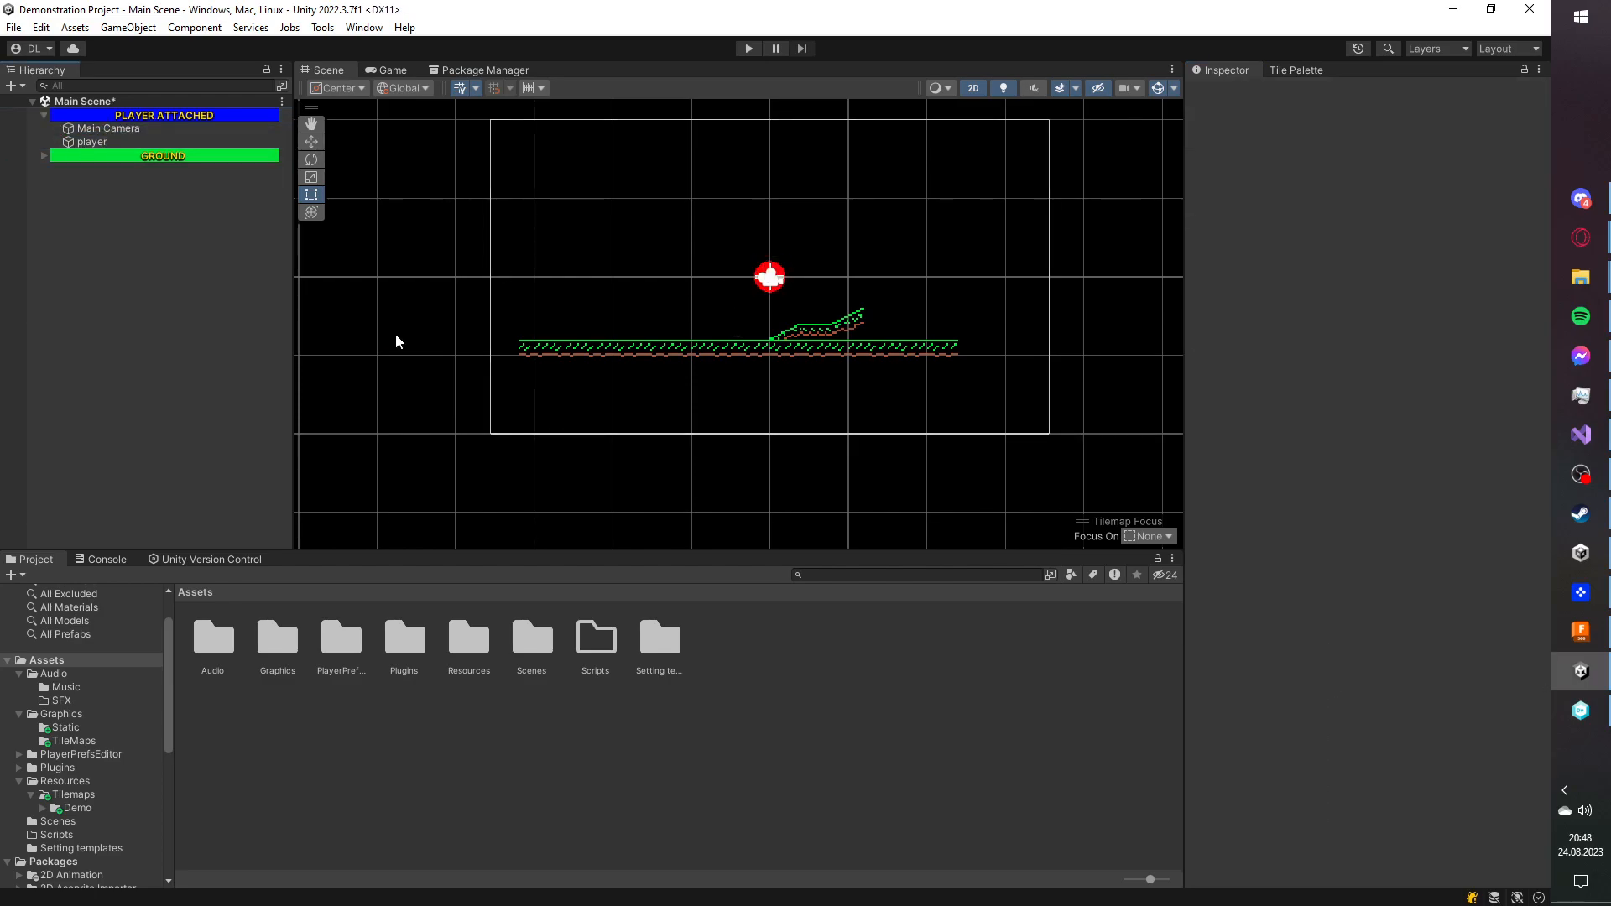
{"action": "left_click", "coordinate": [44, 115]}
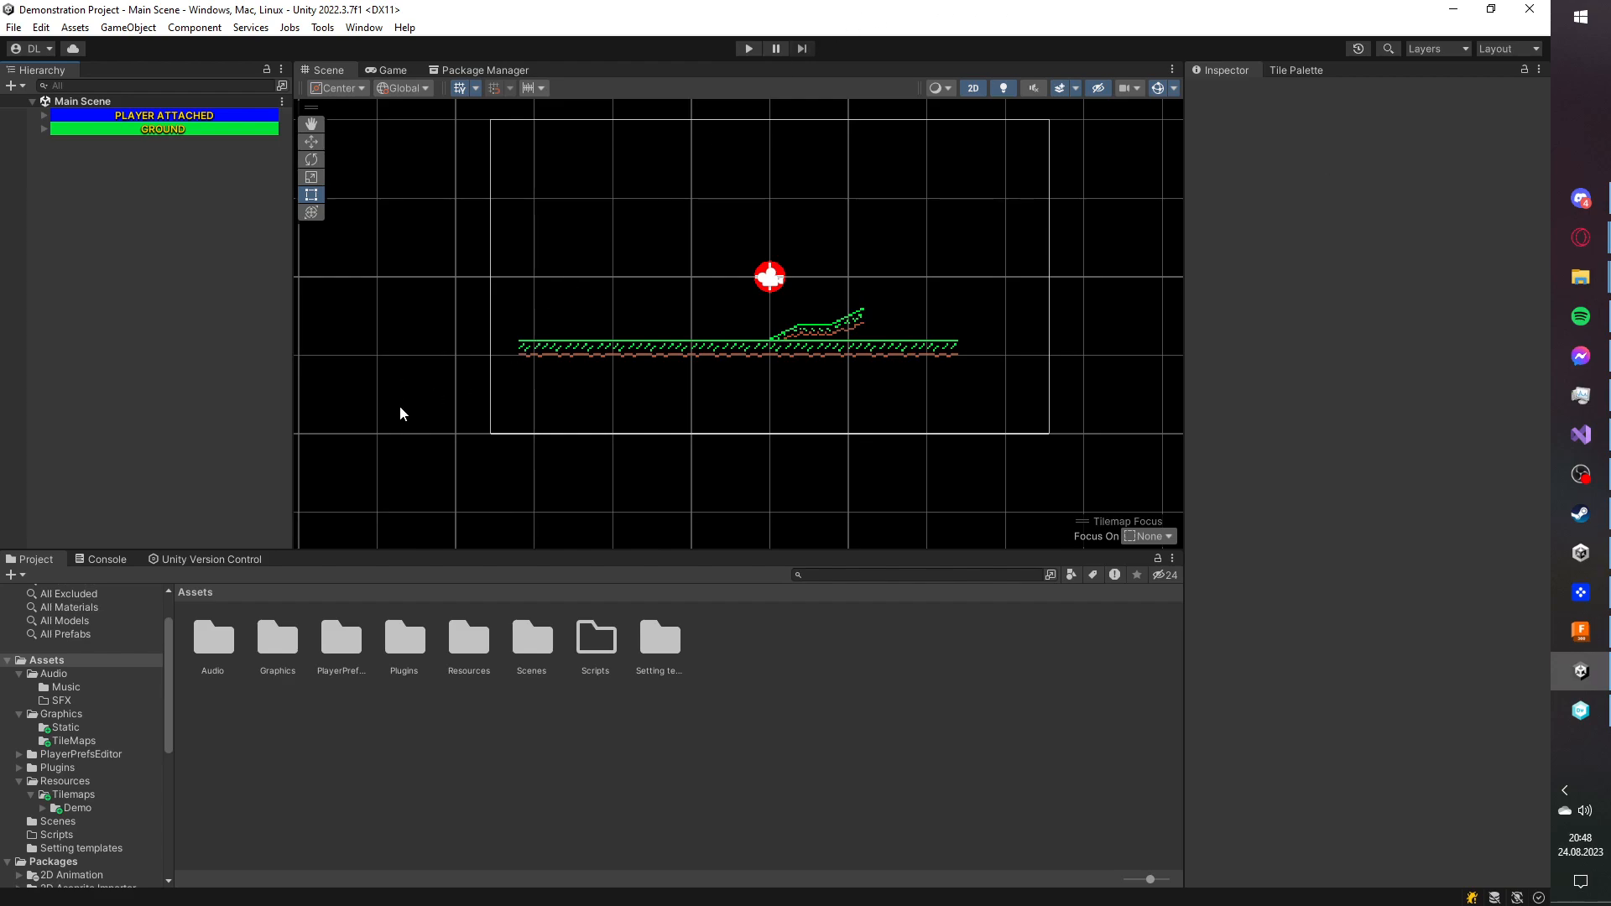
- Check in all pending changes with the comment "I have added a tilemap, organized stuff, and added a new player texture"
{"action": "left_click", "coordinate": [244, 562]}
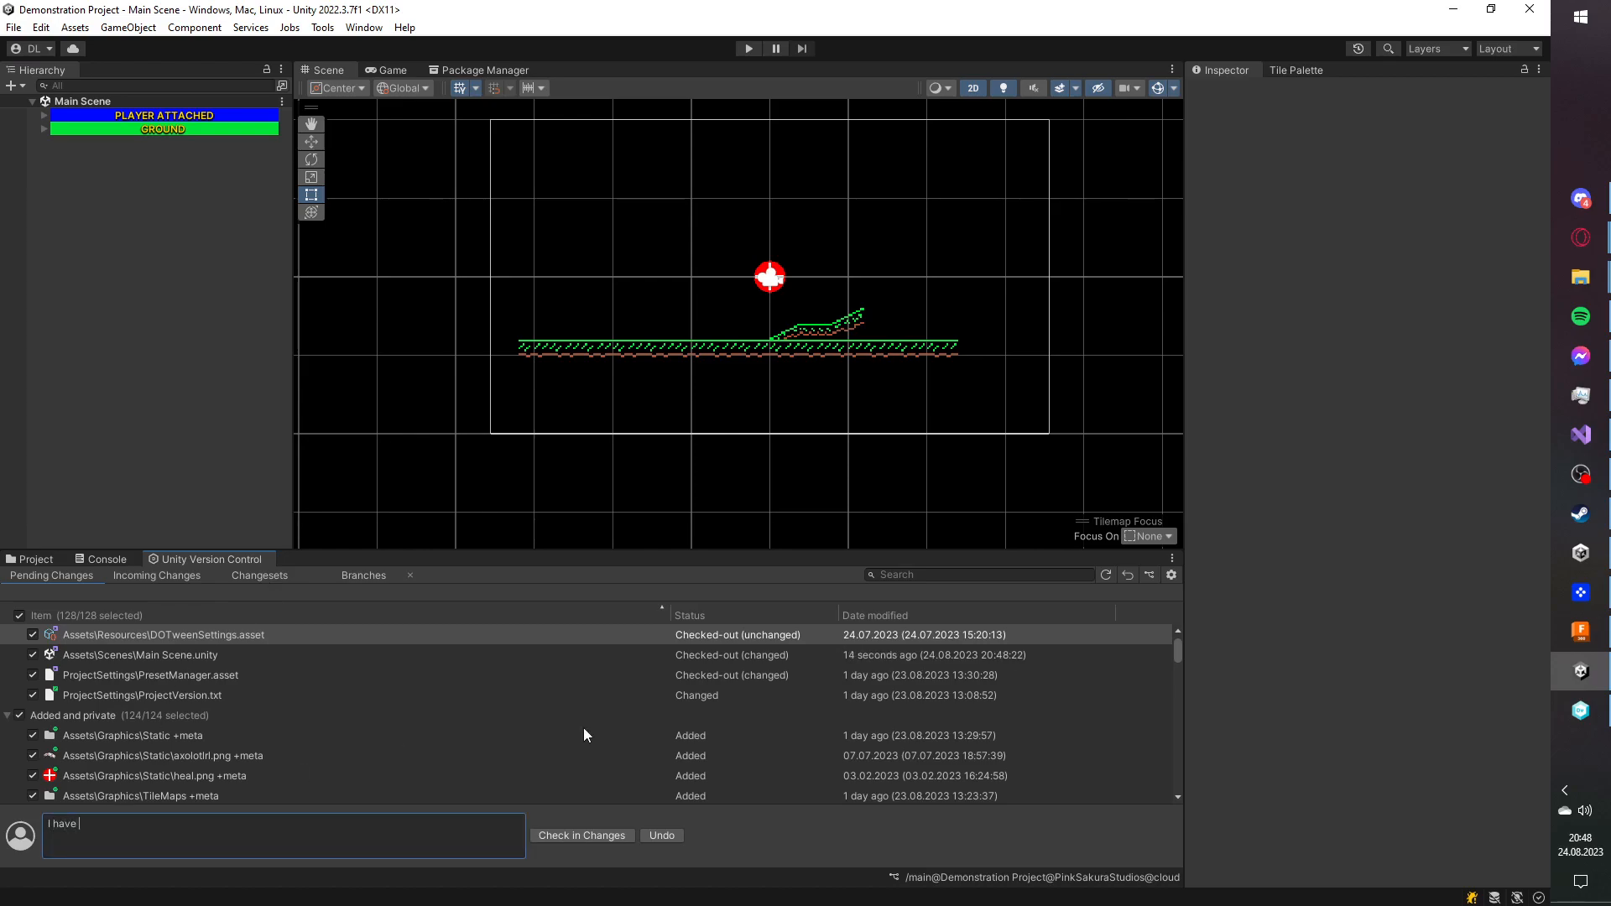
{"action": "type", "text": "I have ad"}
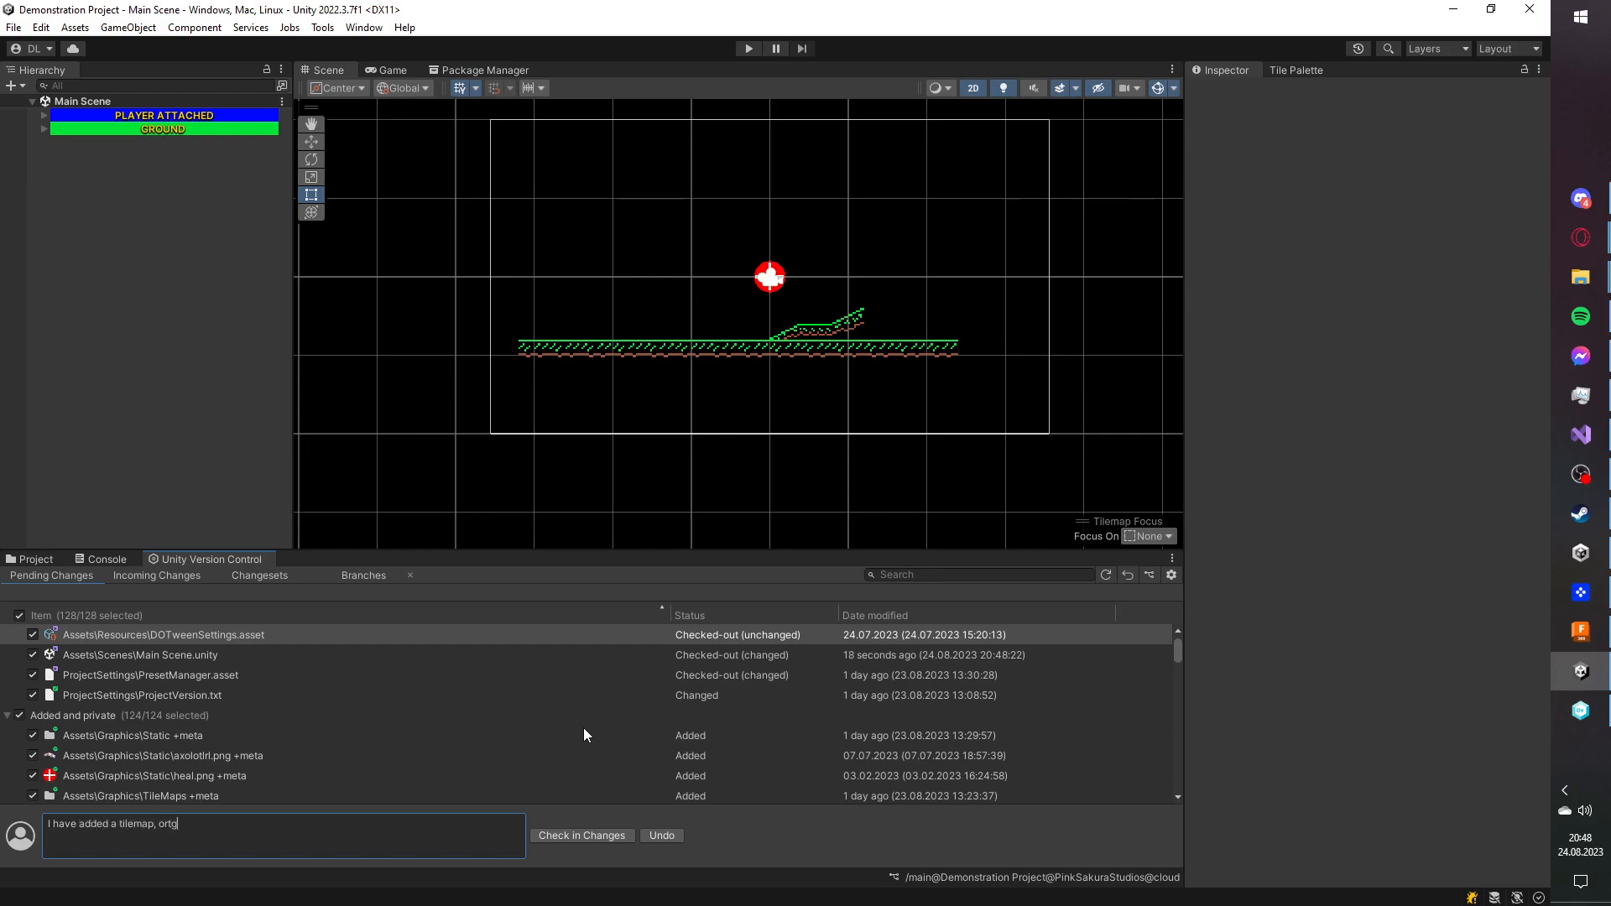
{"action": "type", "text": "ded a tilemap, organized stuff, and added a new player texture"}
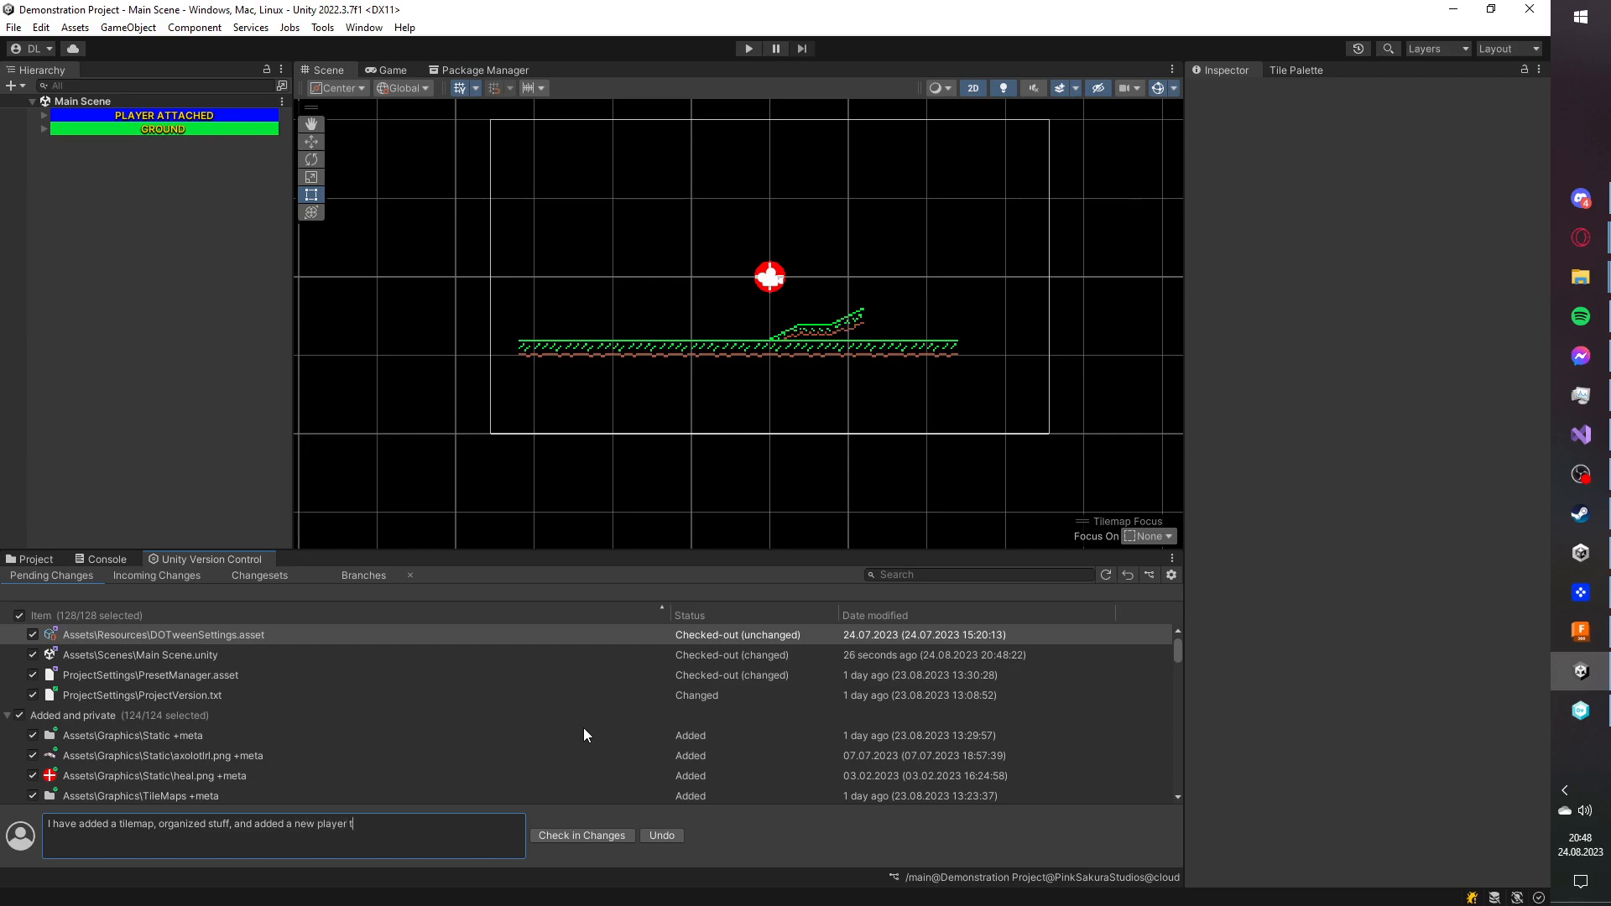
{"action": "left_click", "coordinate": [581, 832]}
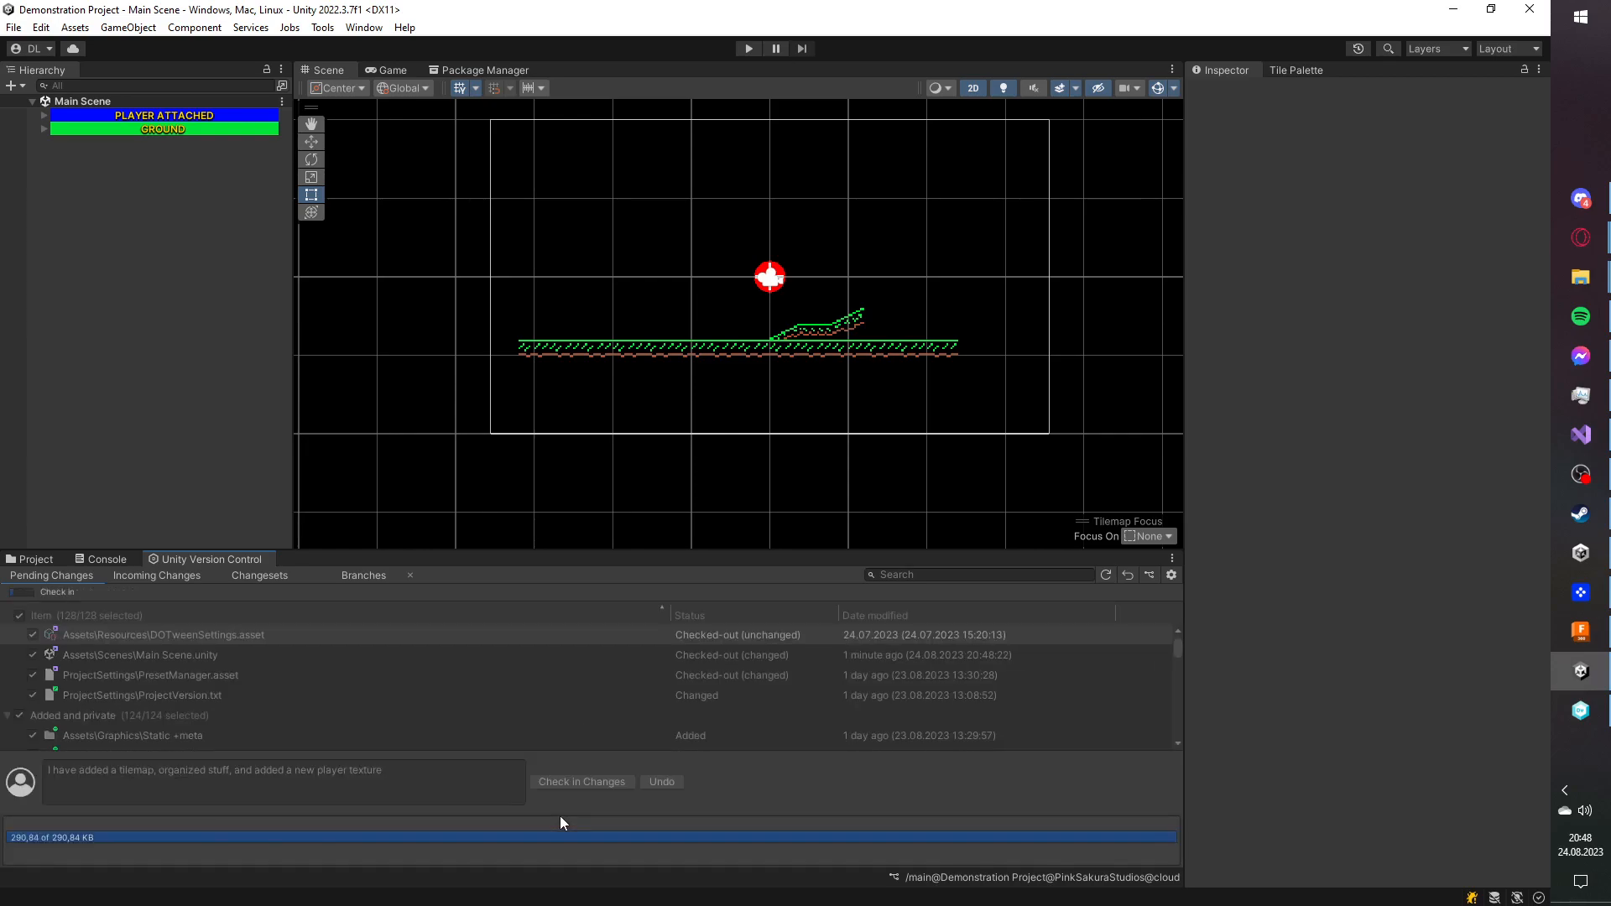
{"action": "left_click", "coordinate": [49, 561]}
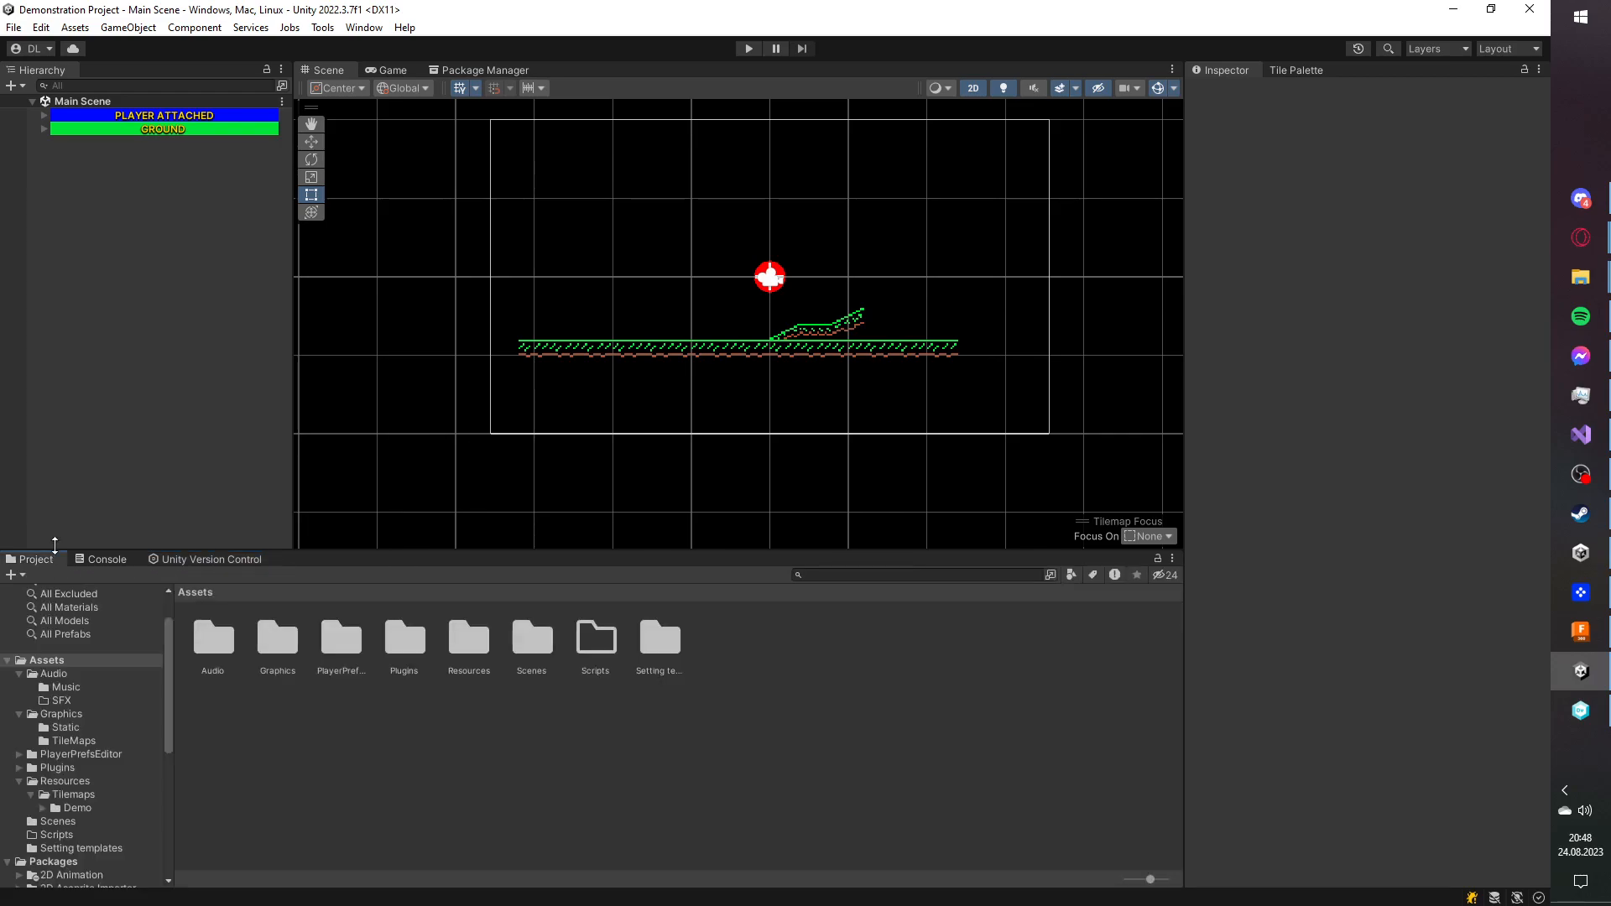
{"action": "left_click", "coordinate": [176, 561]}
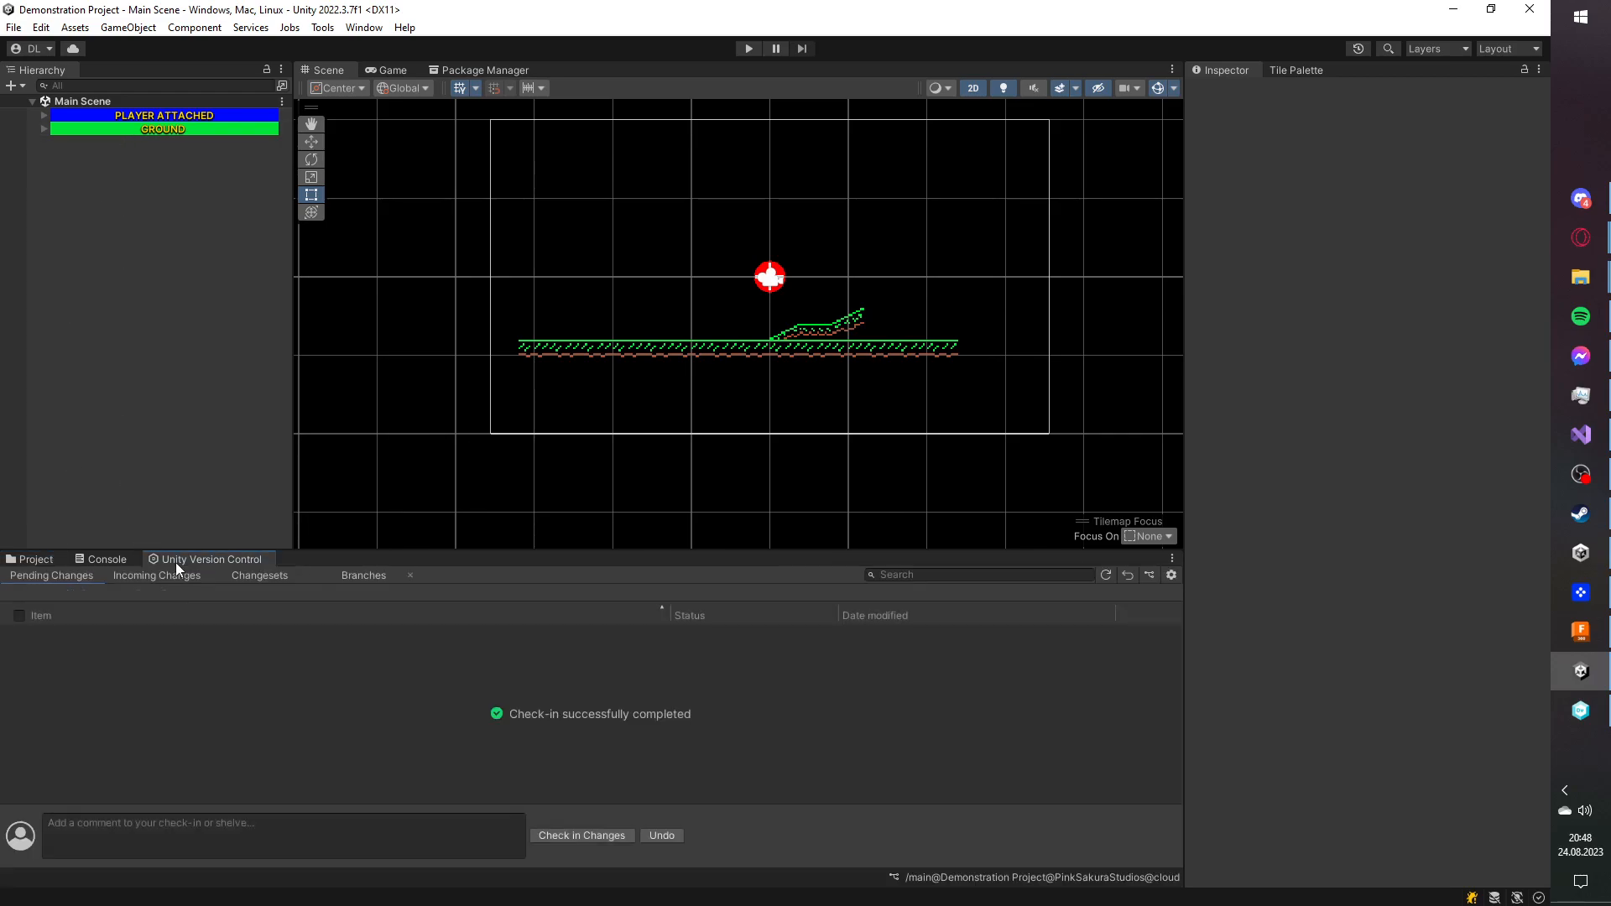
- Expand the Ground and Player attached groups and inspect the player's components
{"action": "left_click", "coordinate": [45, 128]}
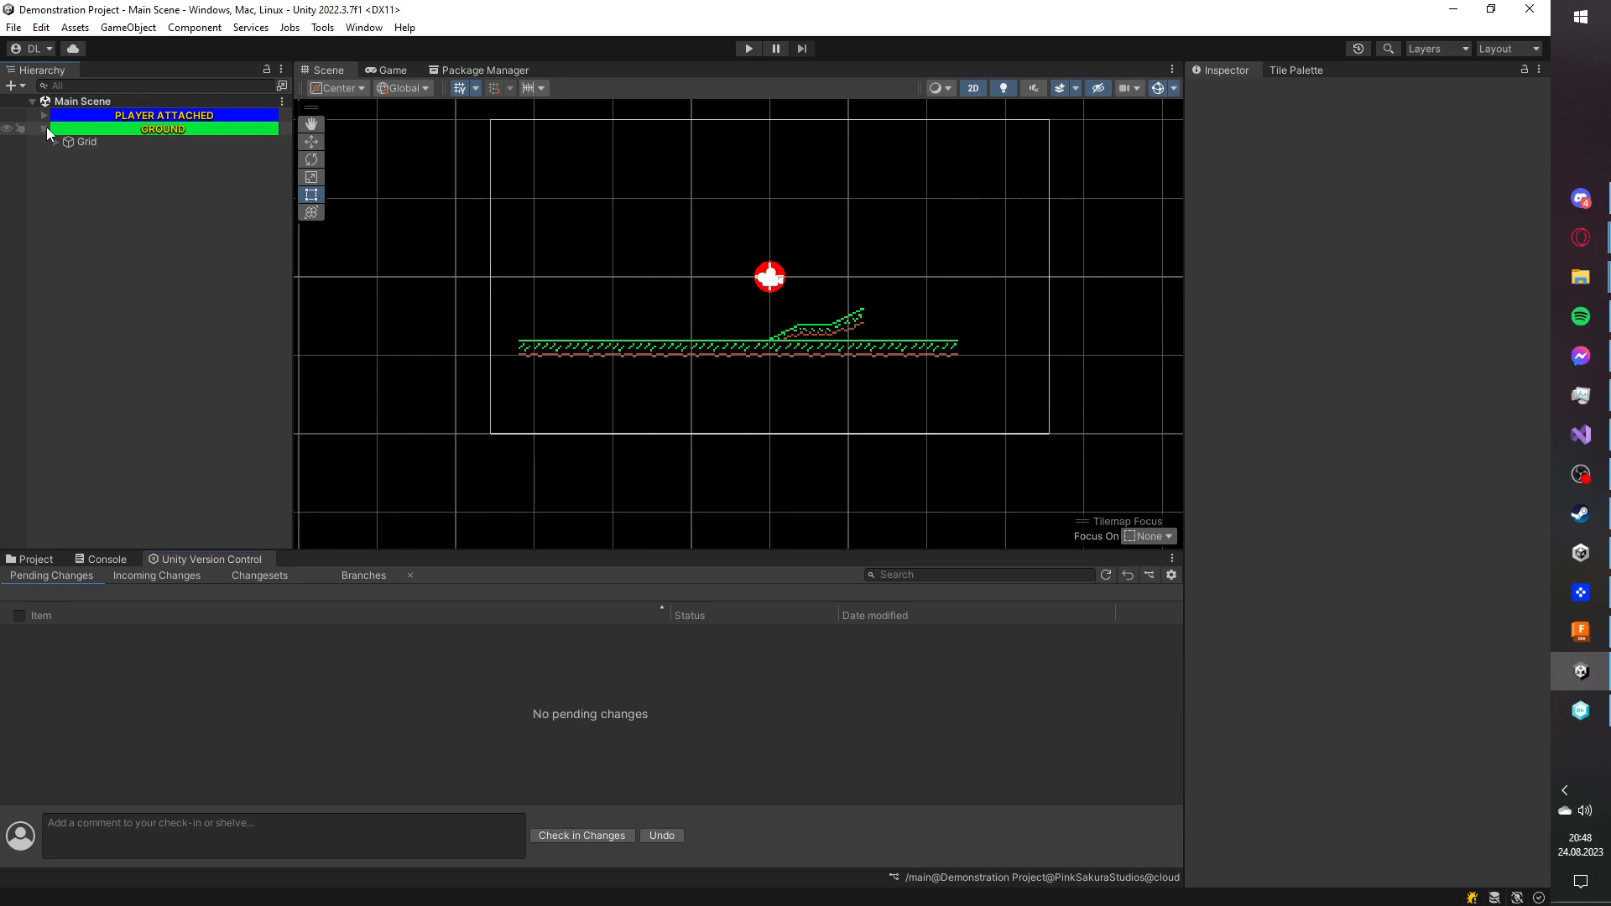
{"action": "left_click", "coordinate": [45, 115]}
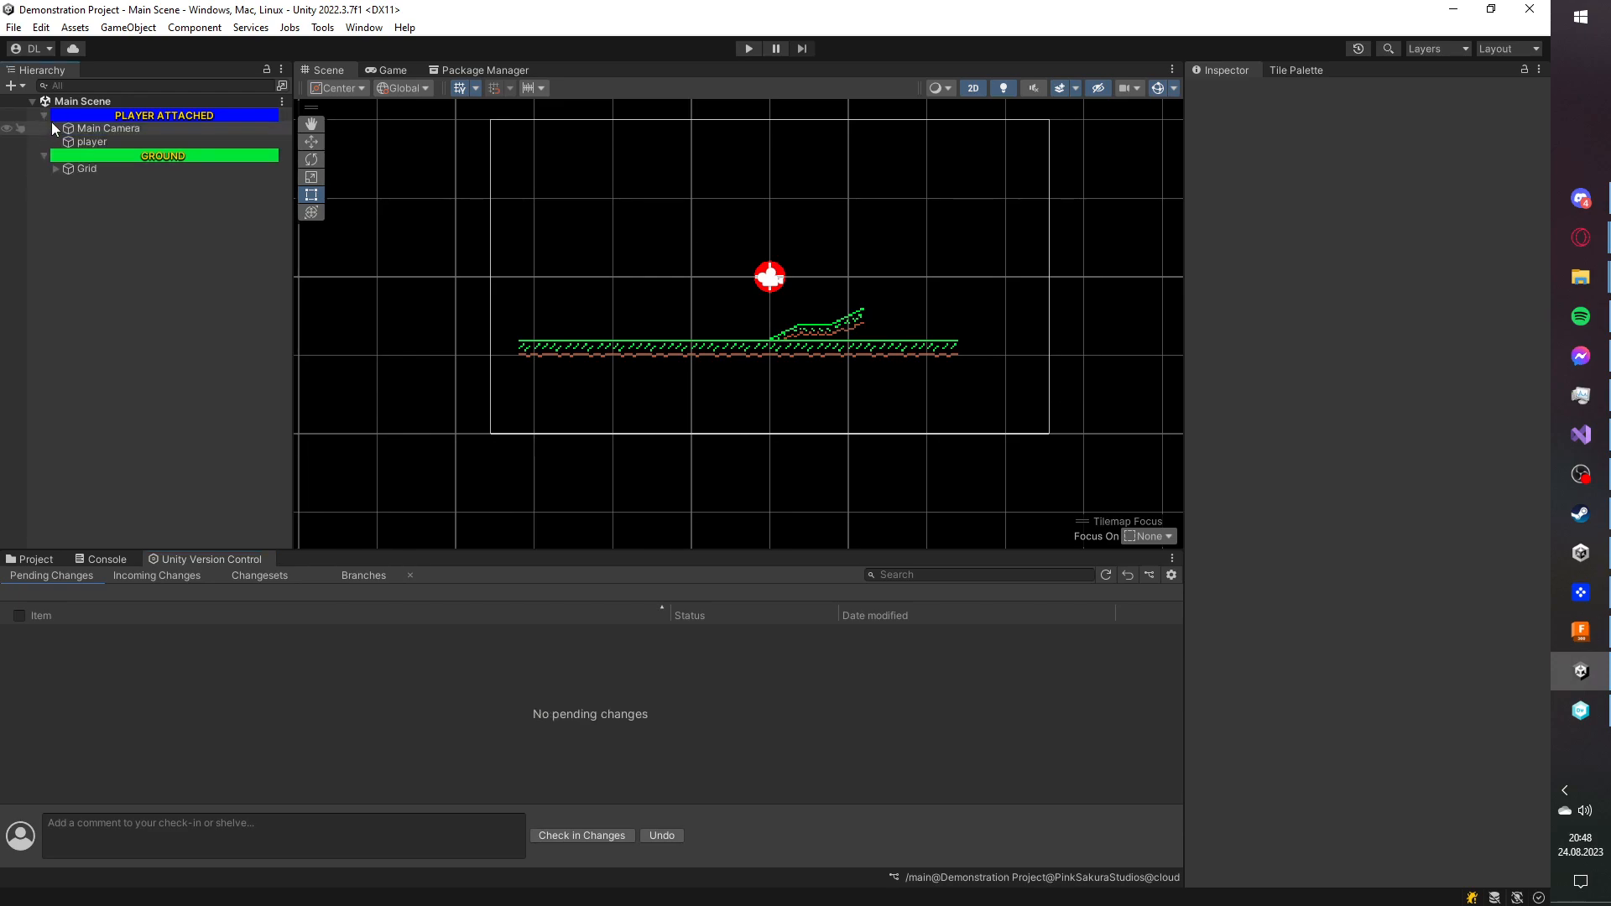
{"action": "left_click", "coordinate": [93, 142]}
- Review the project's branches and changesets, viewing the file differences of changeset 4
{"action": "left_click", "coordinate": [326, 575]}
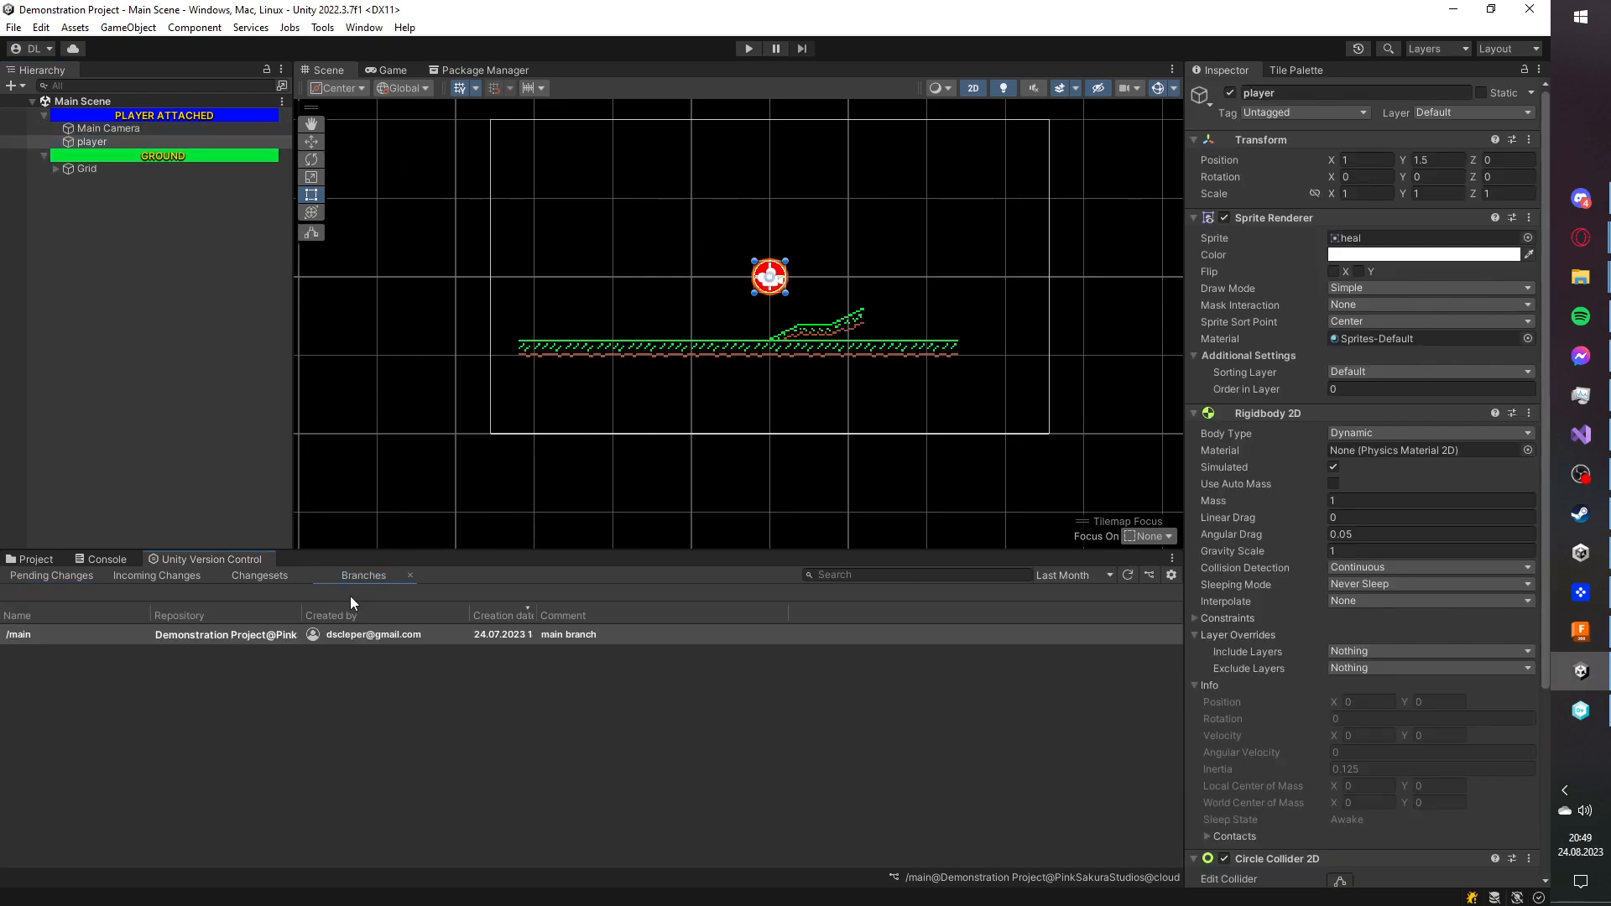
{"action": "left_click", "coordinate": [250, 580]}
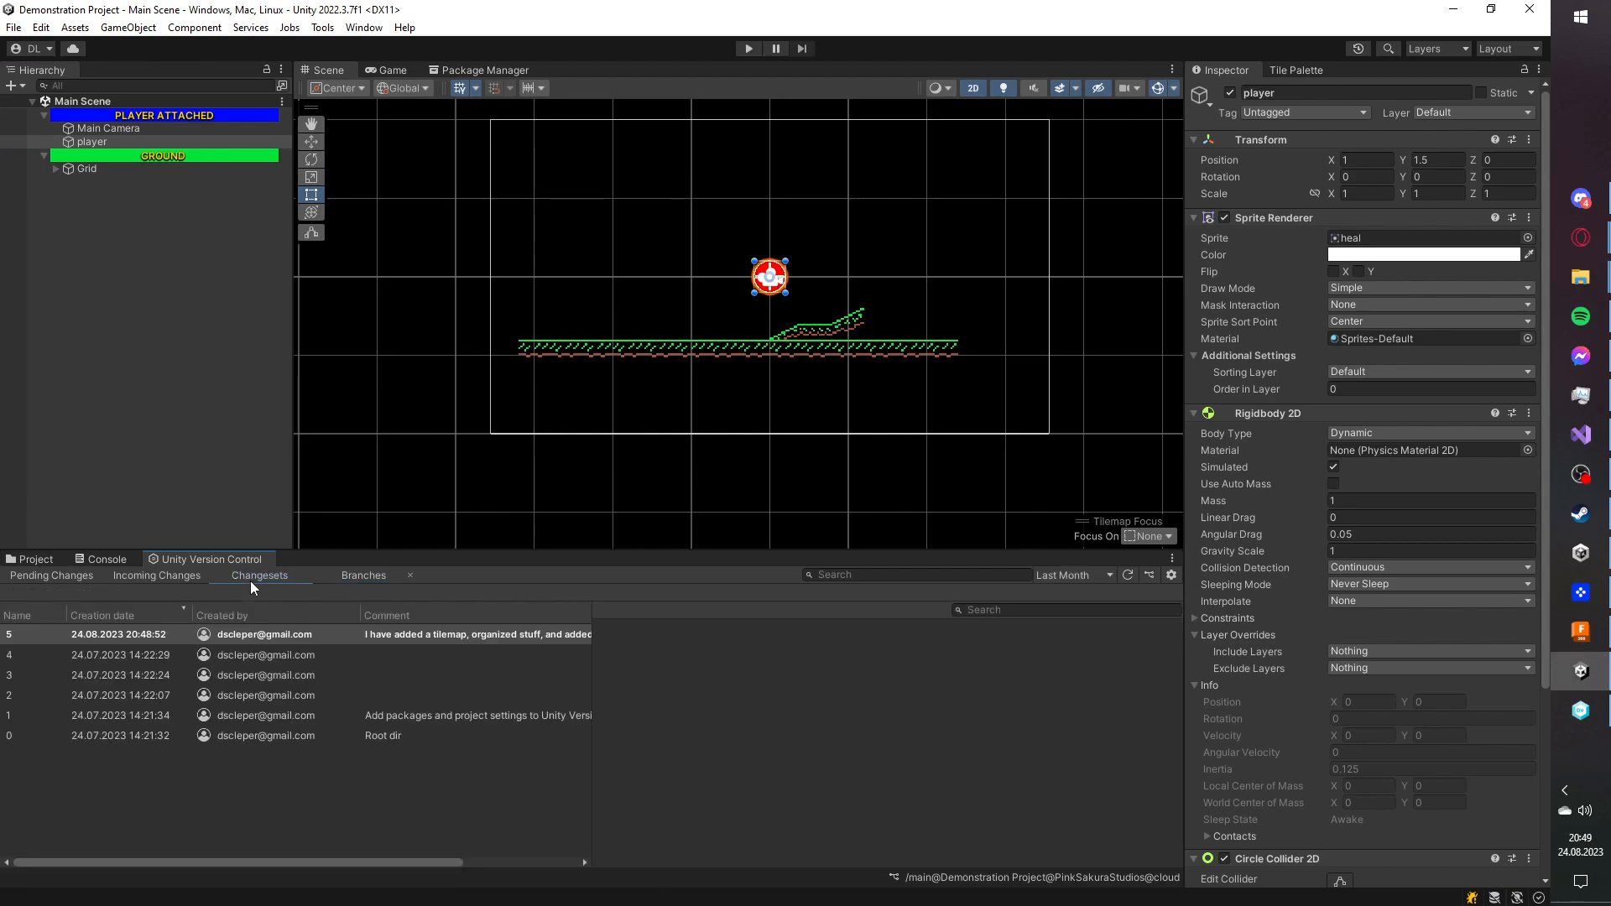
{"action": "left_click", "coordinate": [229, 638]}
{"action": "left_click", "coordinate": [224, 655]}
{"action": "double_click", "coordinate": [210, 653]}
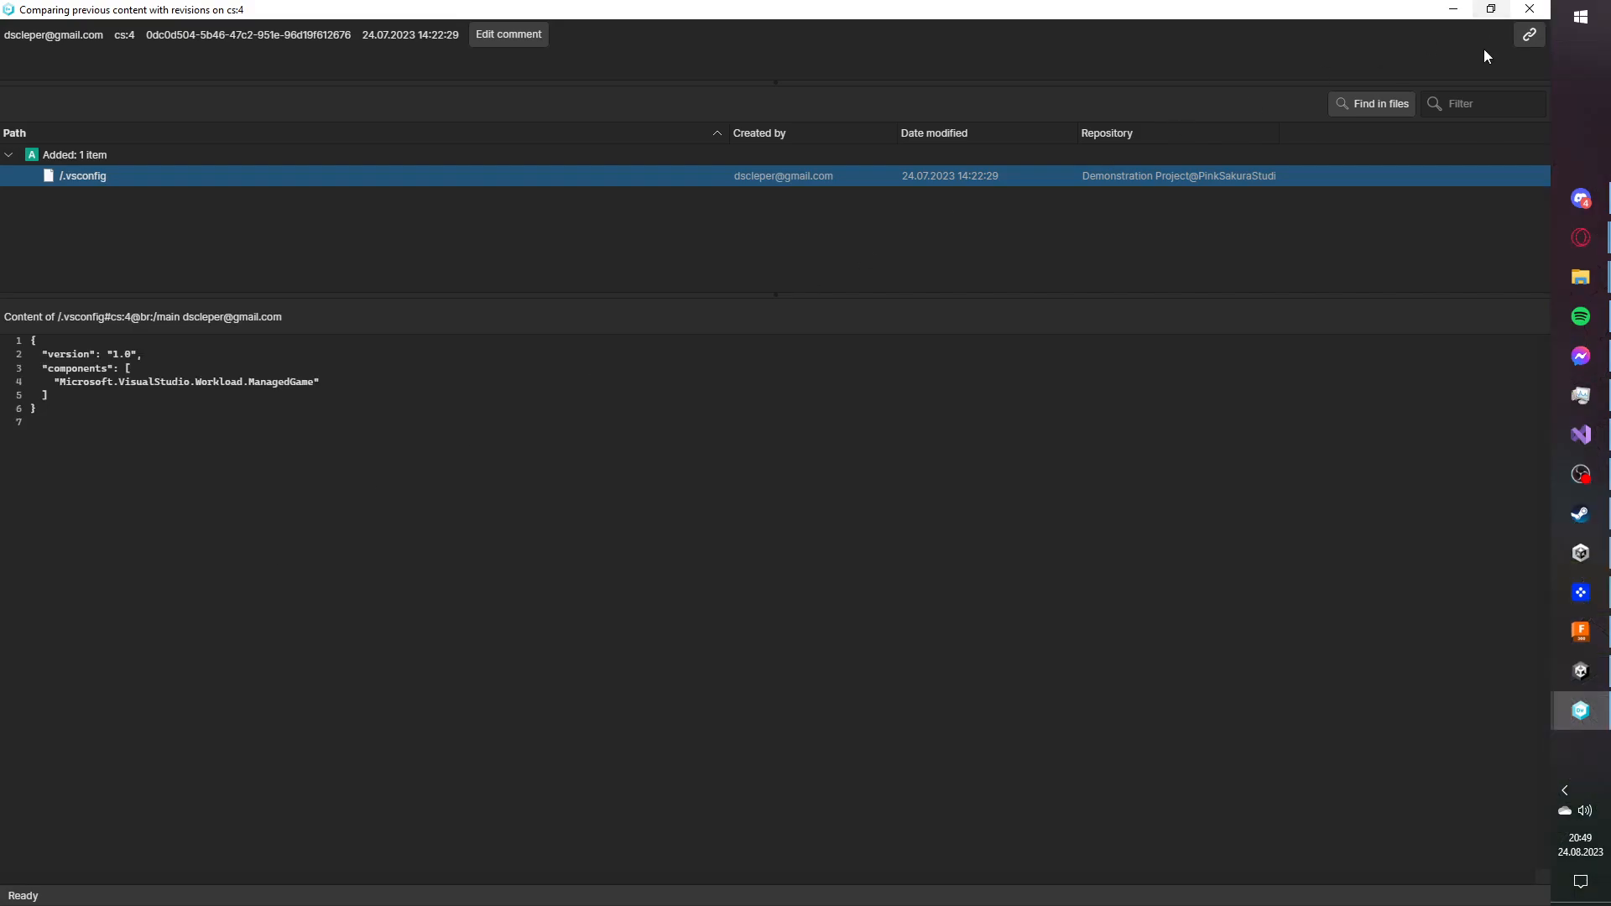
{"action": "left_click", "coordinate": [1530, 8]}
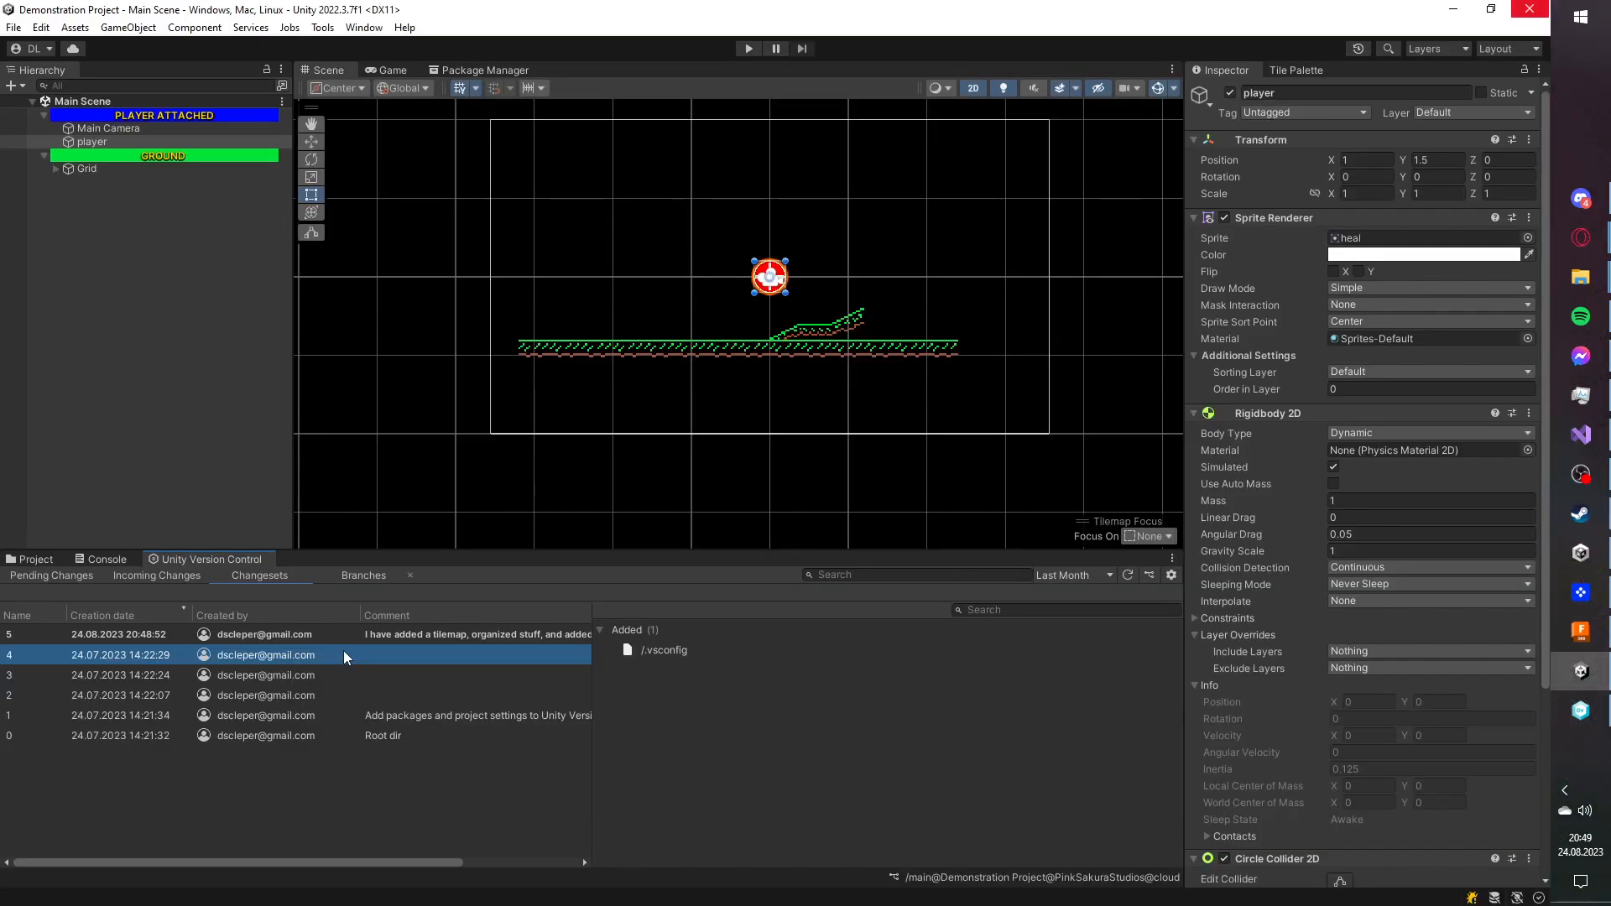